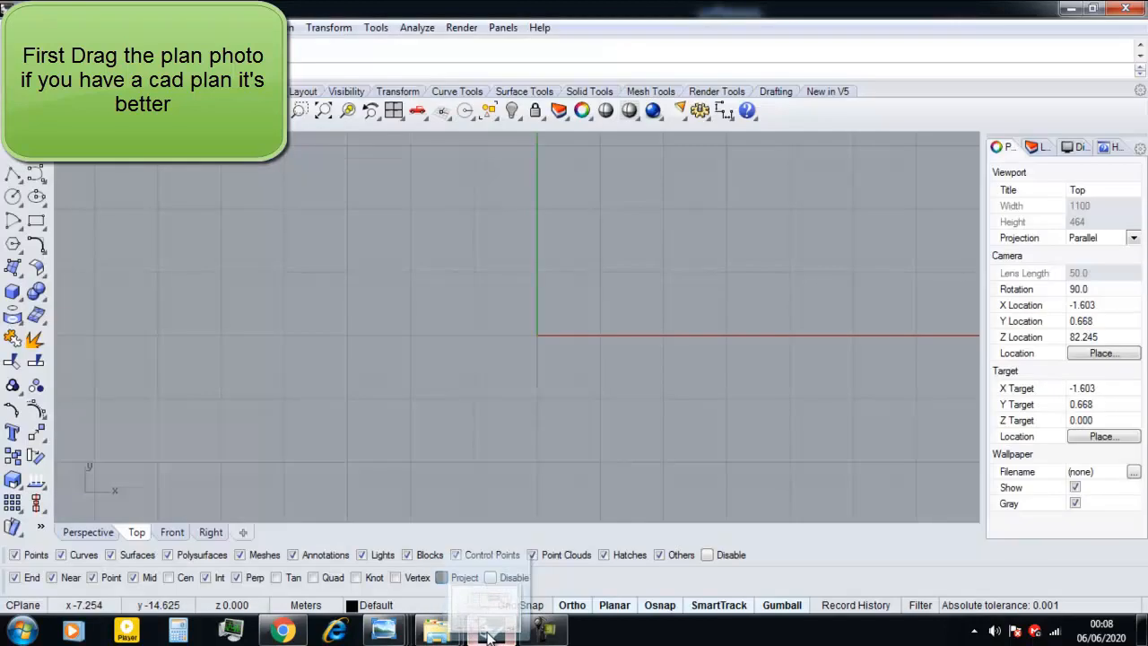
Place the Farnsworth House floor plan image in the Top view by picking its two opposite corners.
{"action": "left_click", "coordinate": [531, 344]}
{"action": "scroll", "coordinate": [333, 433], "scroll_direction": "down", "scroll_amount": 5}
{"action": "left_click", "coordinate": [332, 436]}
{"action": "left_click", "coordinate": [671, 297]}
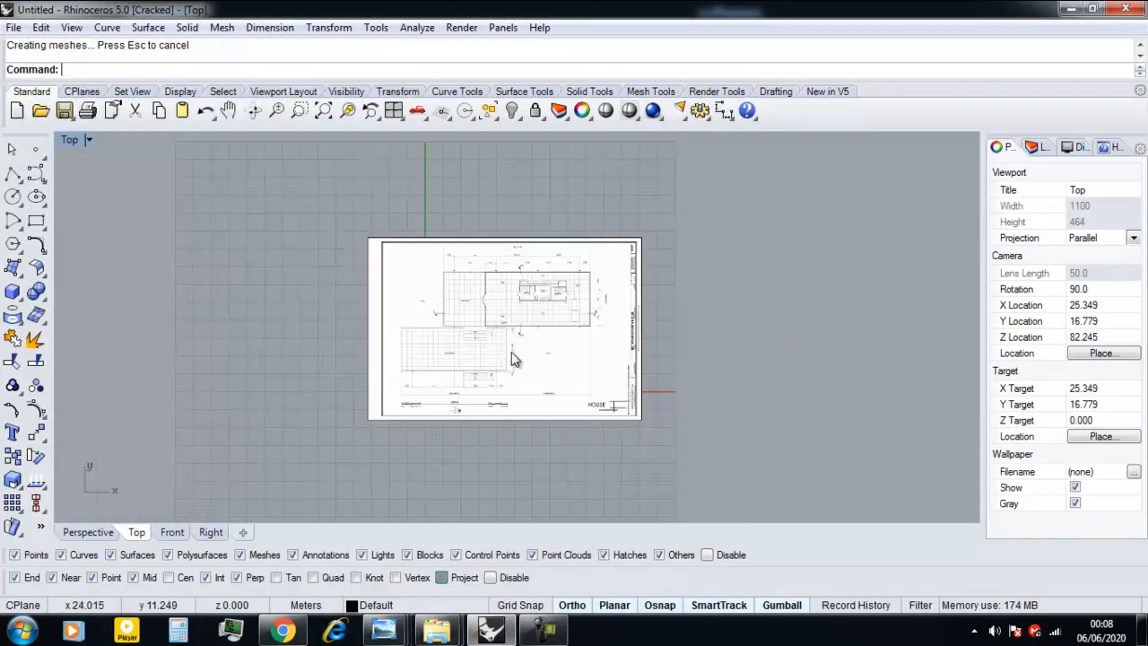
Select the placed floor plan image and lock it with the Lock command.
{"action": "scroll", "coordinate": [516, 351], "scroll_direction": "up", "scroll_amount": 3}
{"action": "right_click_drag", "start_coordinate": [527, 341], "coordinate": [499, 375]}
{"action": "left_click", "coordinate": [514, 383]}
{"action": "type", "text": "Lo"}
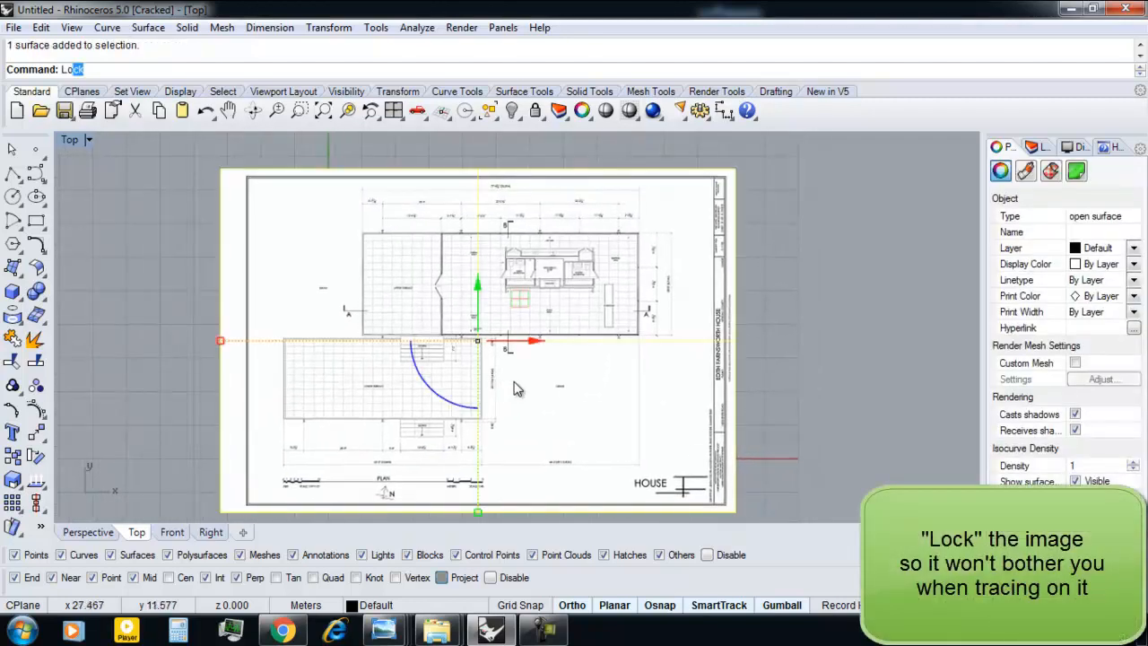
{"action": "type", "text": "ck"}
{"action": "key", "text": "Return"}
{"action": "right_click_drag", "start_coordinate": [516, 387], "coordinate": [536, 396]}
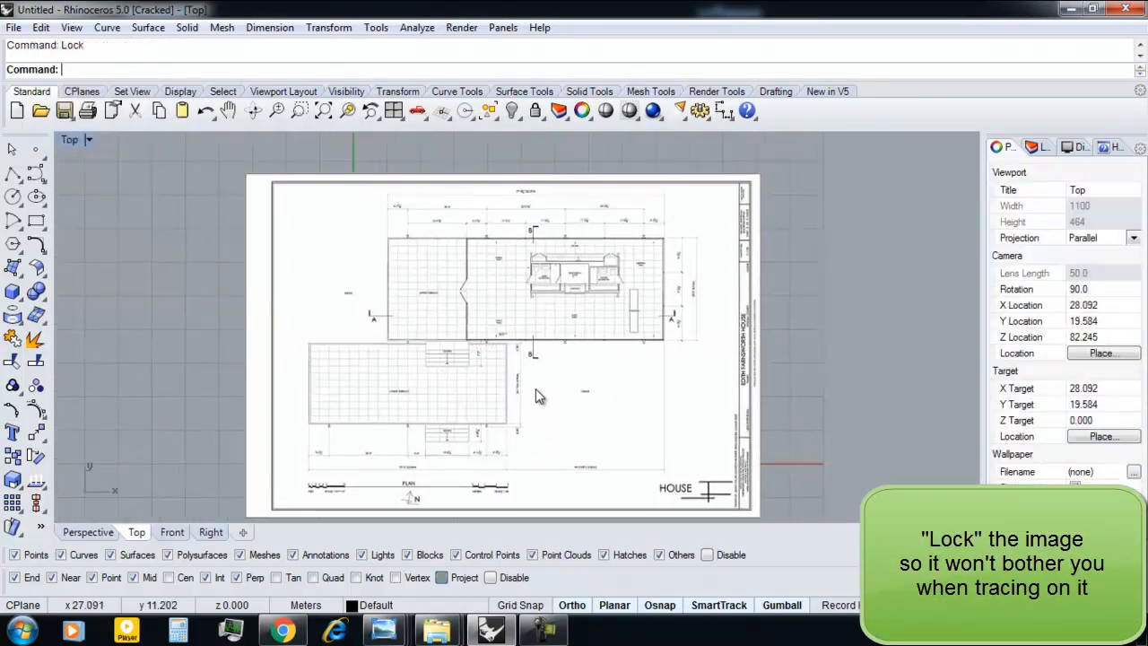
{"action": "type", "text": "Rec"}
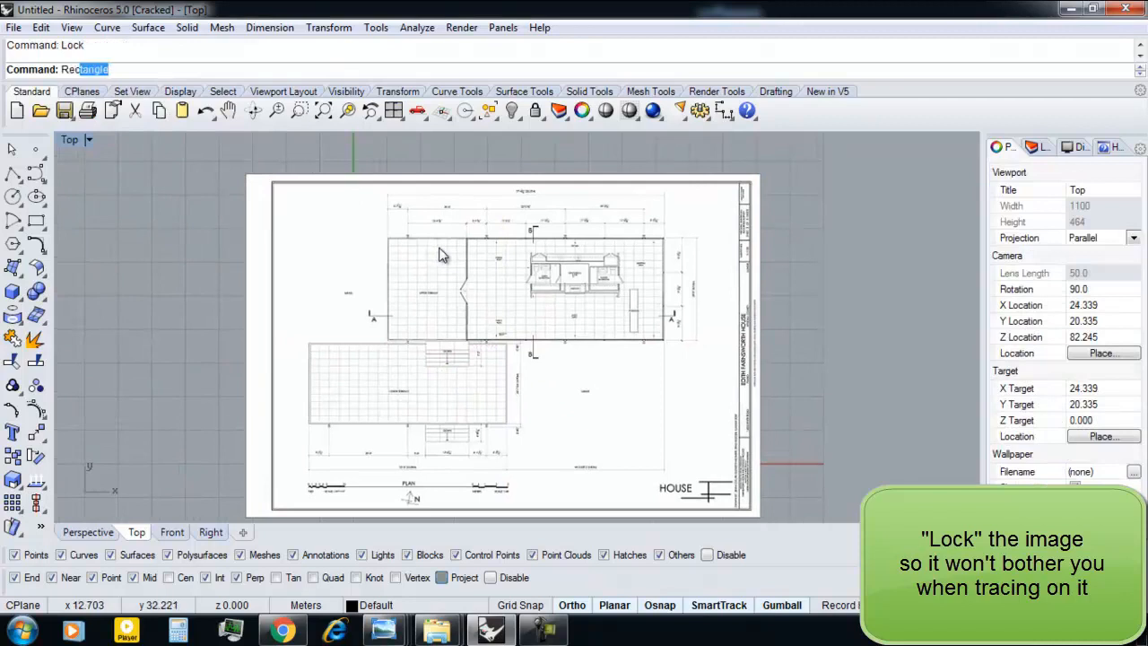
{"action": "type", "text": "tangle"}
{"action": "key", "text": "Return"}
{"action": "scroll", "coordinate": [408, 237], "scroll_direction": "up", "scroll_amount": 12}
{"action": "right_click_drag", "start_coordinate": [420, 295], "coordinate": [224, 266]}
{"action": "scroll", "coordinate": [348, 273], "scroll_direction": "down", "scroll_amount": 4}
{"action": "key", "text": "Escape"}
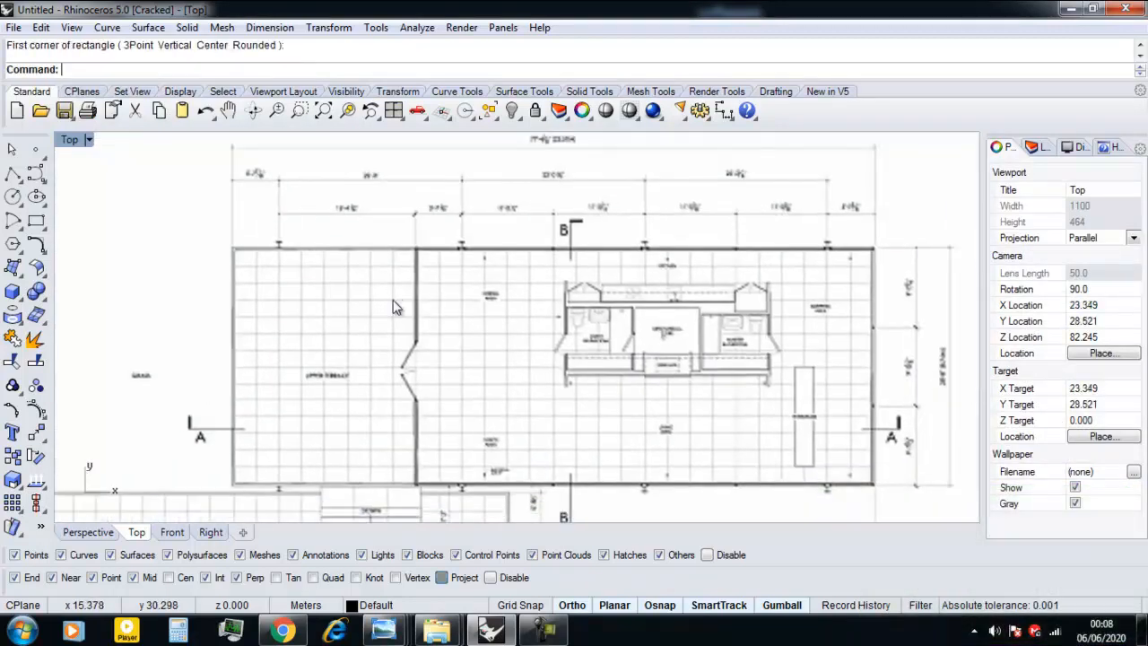
Rename Layer 02 as slab/dalle and make it the current layer.
{"action": "left_click", "coordinate": [1038, 149]}
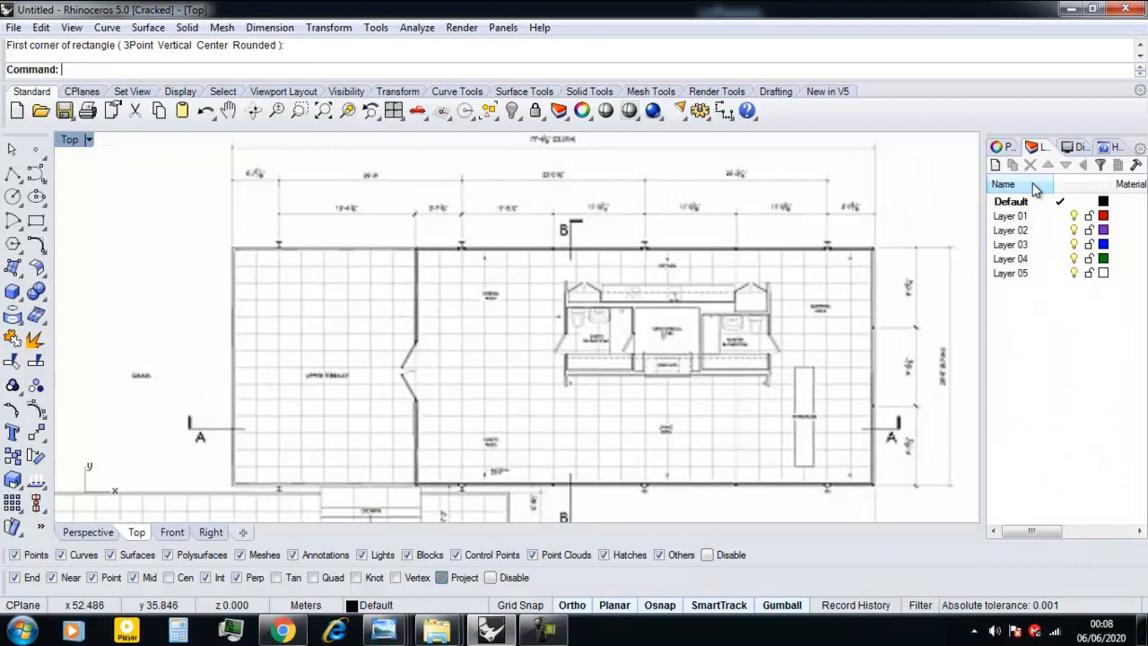
{"action": "double_click", "coordinate": [1026, 233]}
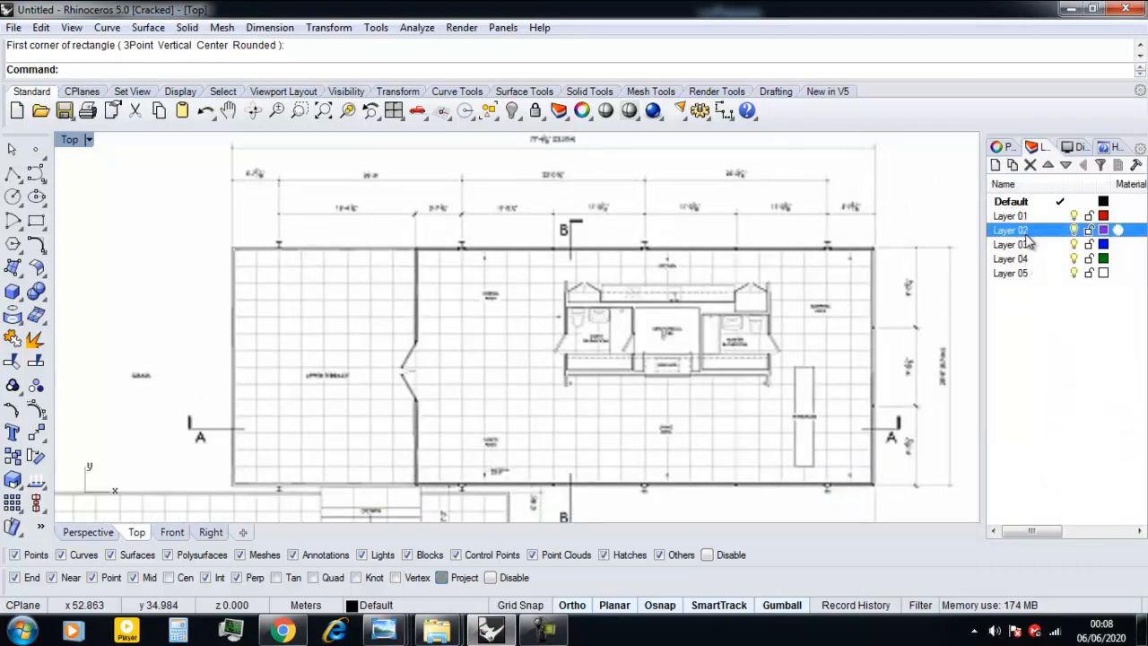
{"action": "type", "text": "slab/dalle"}
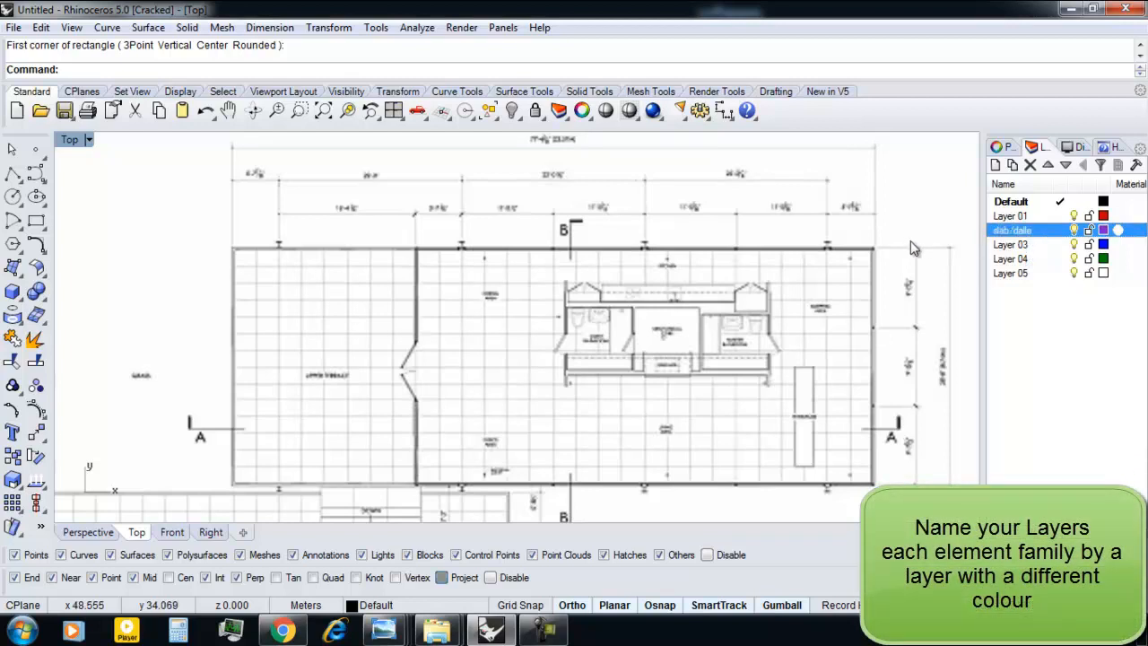
{"action": "left_click", "coordinate": [1060, 231]}
Trace the outline of the upper floor slab with a rectangle, corner to corner along its outer edges.
{"action": "right_click_drag", "start_coordinate": [551, 328], "coordinate": [538, 324]}
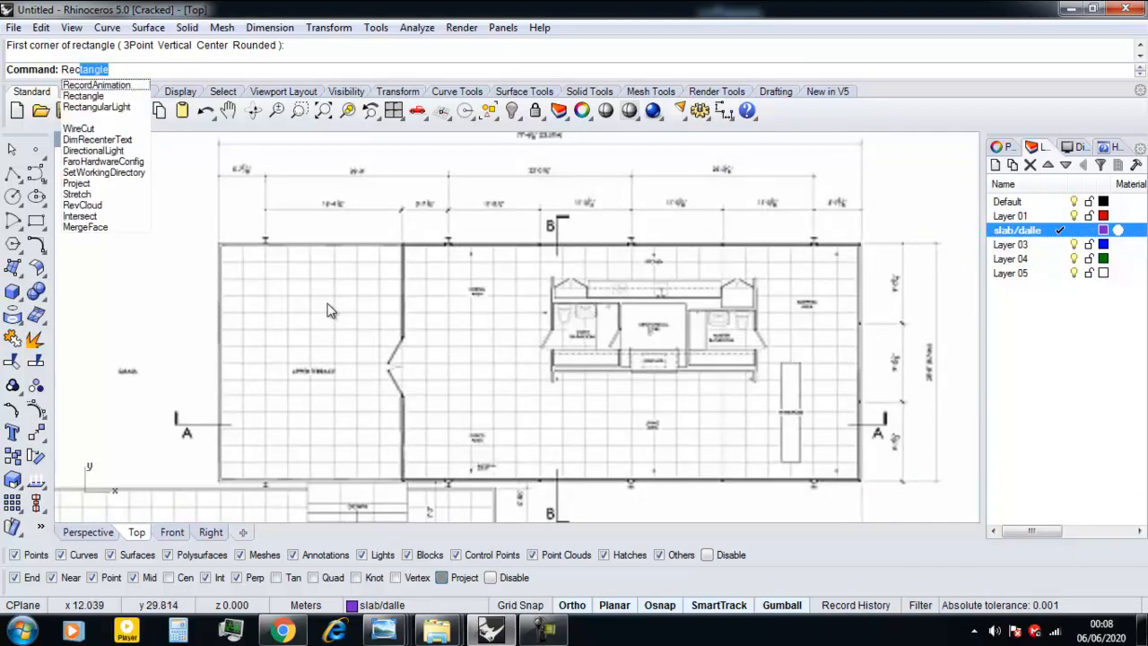
{"action": "key", "text": "Return"}
{"action": "scroll", "coordinate": [220, 231], "scroll_direction": "up", "scroll_amount": 6}
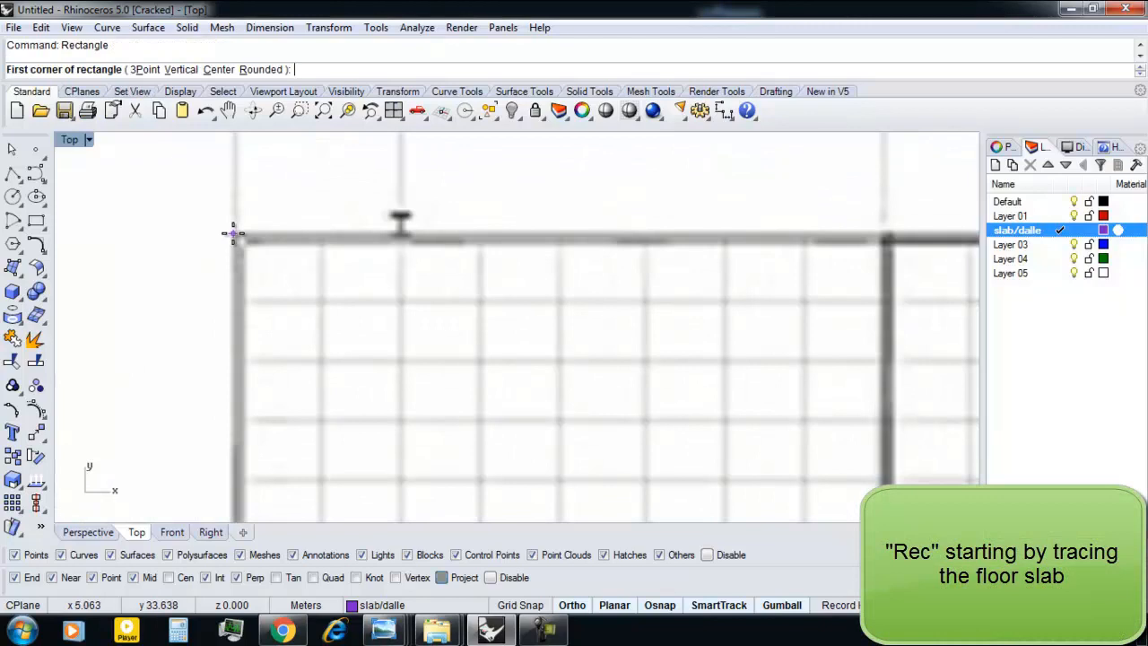
{"action": "left_click", "coordinate": [231, 235]}
{"action": "scroll", "coordinate": [233, 235], "scroll_direction": "down", "scroll_amount": 6}
{"action": "scroll", "coordinate": [403, 296], "scroll_direction": "up", "scroll_amount": 4}
{"action": "scroll", "coordinate": [404, 282], "scroll_direction": "up", "scroll_amount": 5}
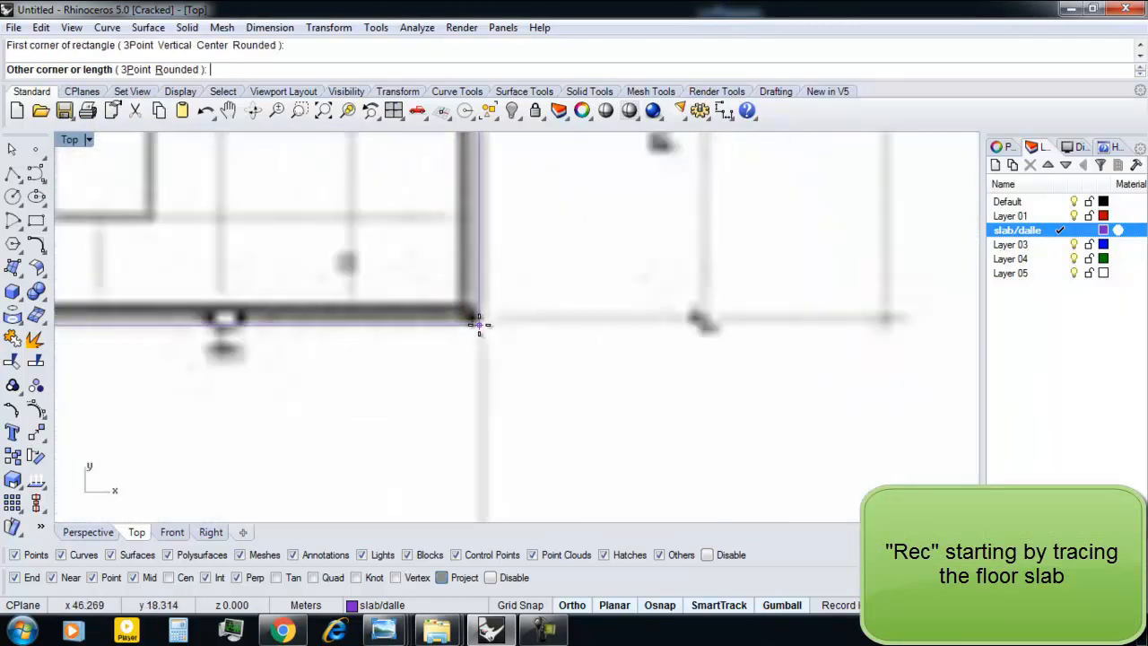
{"action": "left_click", "coordinate": [479, 324]}
Trace the lower terrace slab with a second rectangle, corner to corner along its outer edges.
{"action": "scroll", "coordinate": [479, 324], "scroll_direction": "down", "scroll_amount": 8}
{"action": "right_click_drag", "start_coordinate": [281, 355], "coordinate": [403, 358]}
{"action": "scroll", "coordinate": [296, 389], "scroll_direction": "up", "scroll_amount": 8}
{"action": "right_click_drag", "start_coordinate": [341, 376], "coordinate": [391, 317]}
{"action": "scroll", "coordinate": [392, 316], "scroll_direction": "down", "scroll_amount": 4}
{"action": "right_click_drag", "start_coordinate": [279, 344], "coordinate": [341, 329]}
{"action": "scroll", "coordinate": [234, 308], "scroll_direction": "up", "scroll_amount": 10}
{"action": "key", "text": "Return"}
{"action": "left_click", "coordinate": [251, 287]}
{"action": "scroll", "coordinate": [287, 309], "scroll_direction": "down", "scroll_amount": 6}
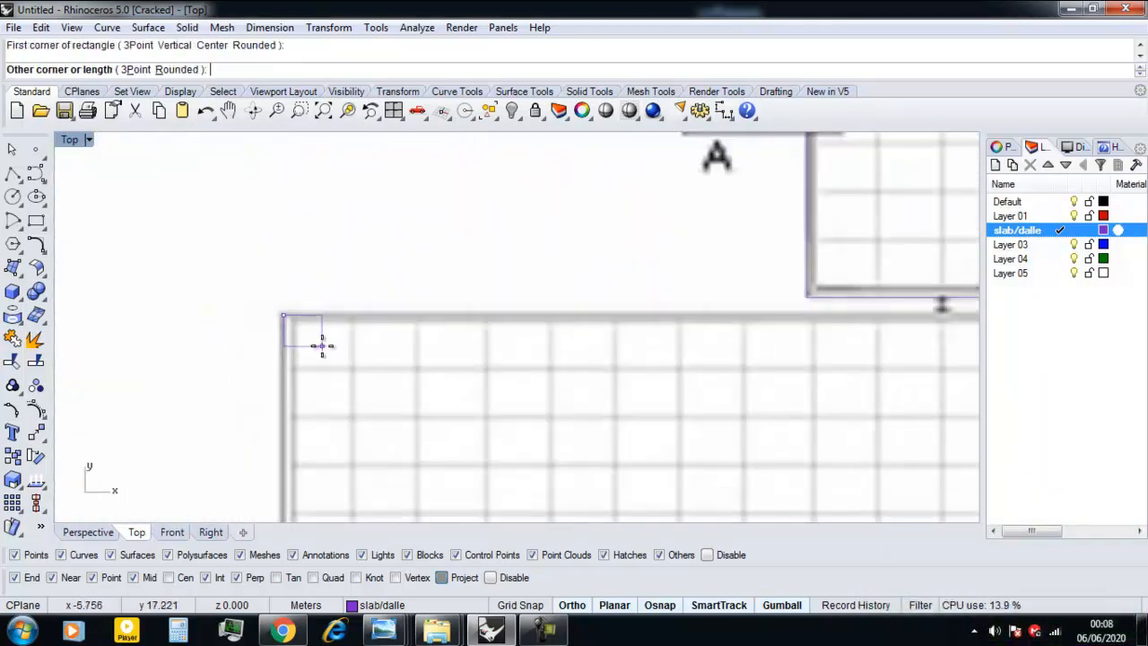
{"action": "scroll", "coordinate": [584, 364], "scroll_direction": "up", "scroll_amount": 6}
{"action": "scroll", "coordinate": [661, 342], "scroll_direction": "up", "scroll_amount": 3}
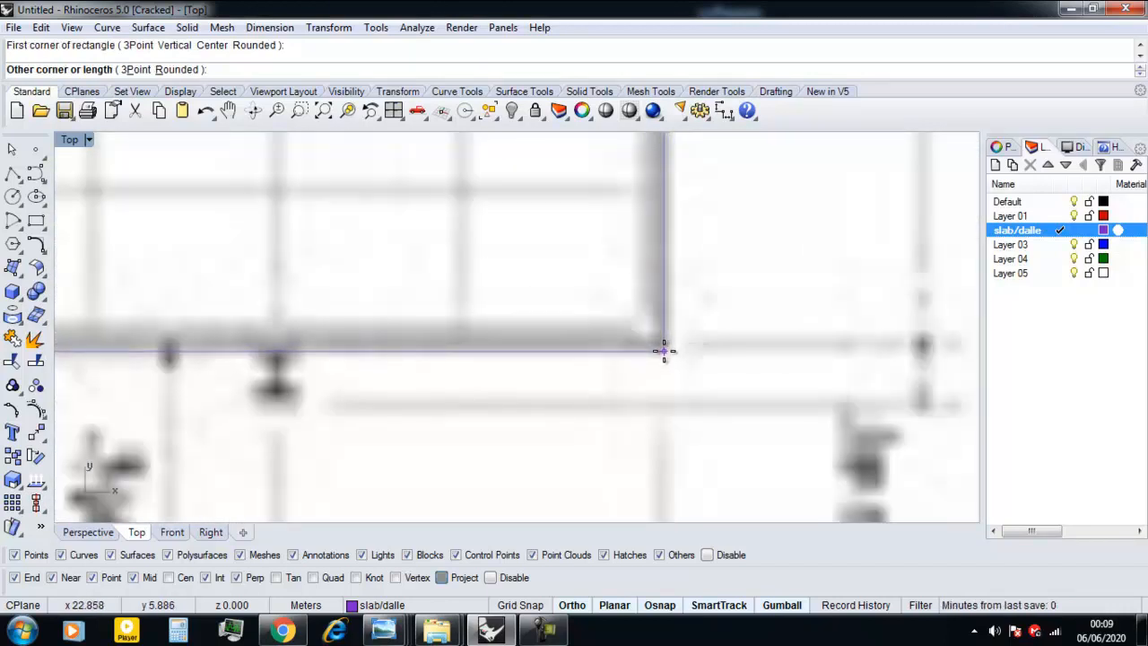
{"action": "left_click", "coordinate": [664, 350]}
{"action": "scroll", "coordinate": [664, 354], "scroll_direction": "down", "scroll_amount": 6}
{"action": "scroll", "coordinate": [628, 385], "scroll_direction": "down", "scroll_amount": 2}
{"action": "scroll", "coordinate": [502, 421], "scroll_direction": "down", "scroll_amount": 2}
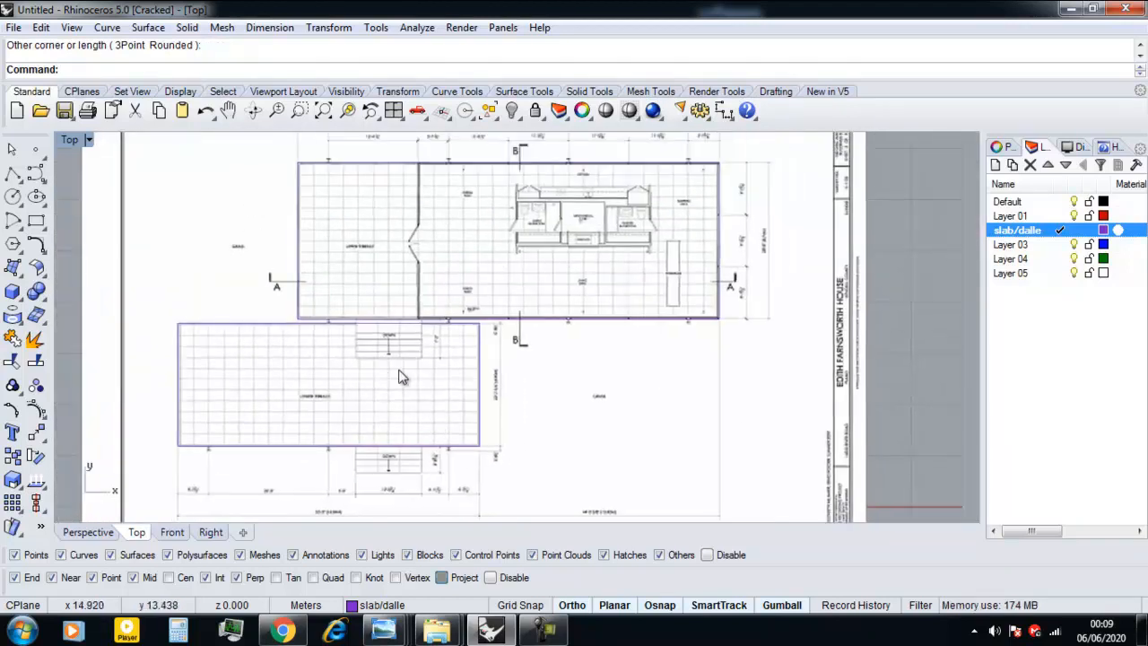
{"action": "scroll", "coordinate": [425, 376], "scroll_direction": "up", "scroll_amount": 2}
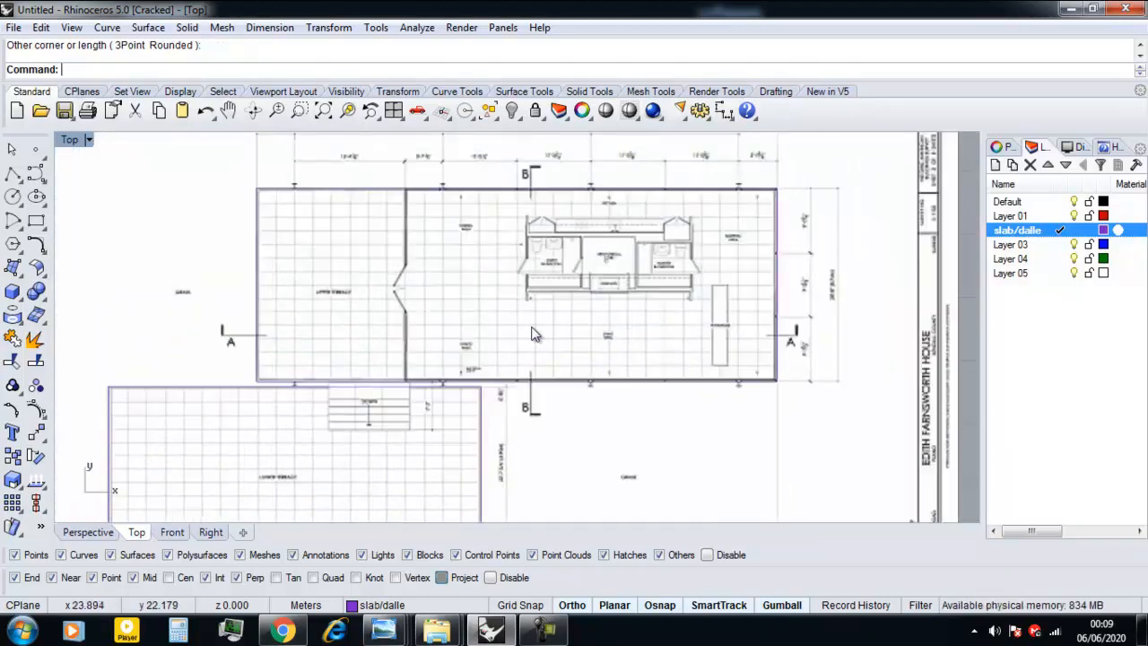
Rename the Default layer as Structure and make it the current layer.
{"action": "left_click", "coordinate": [1073, 203]}
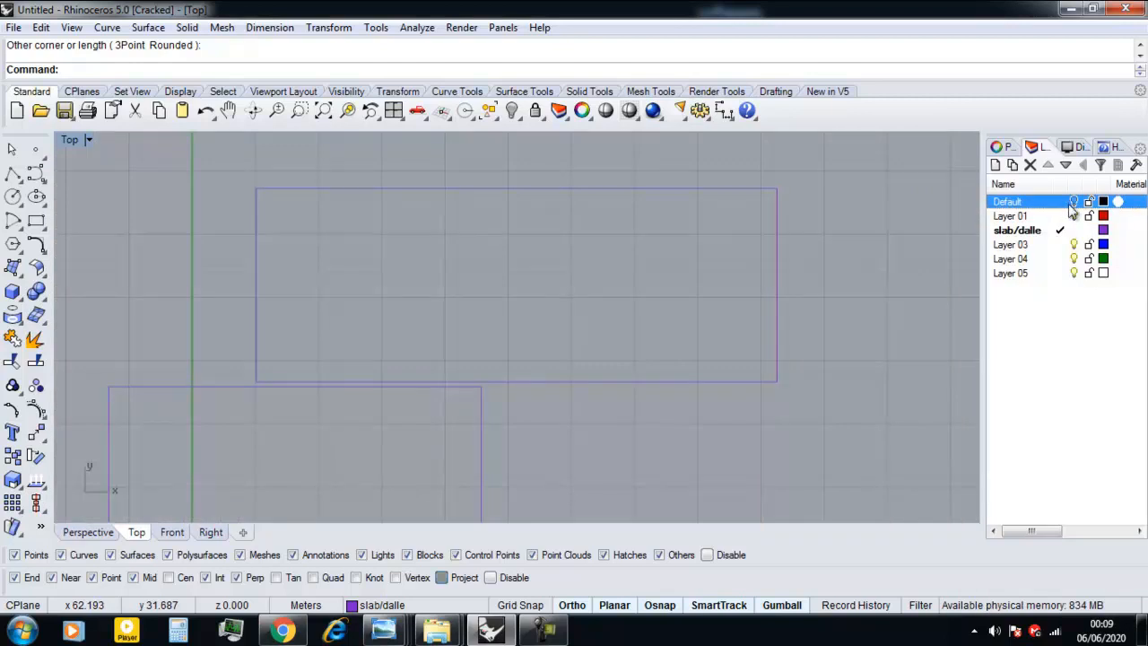
{"action": "left_click", "coordinate": [1073, 203]}
{"action": "left_click", "coordinate": [1060, 203]}
{"action": "right_click_drag", "start_coordinate": [677, 308], "coordinate": [625, 327]}
{"action": "left_click", "coordinate": [1009, 202]}
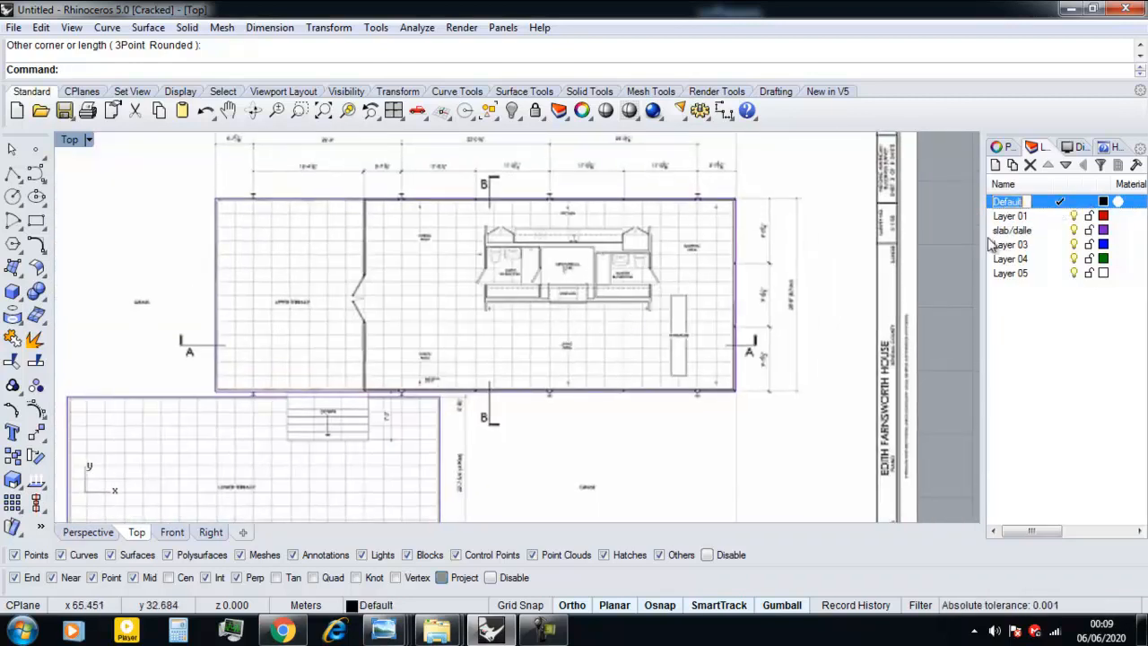
{"action": "type", "text": "Structure"}
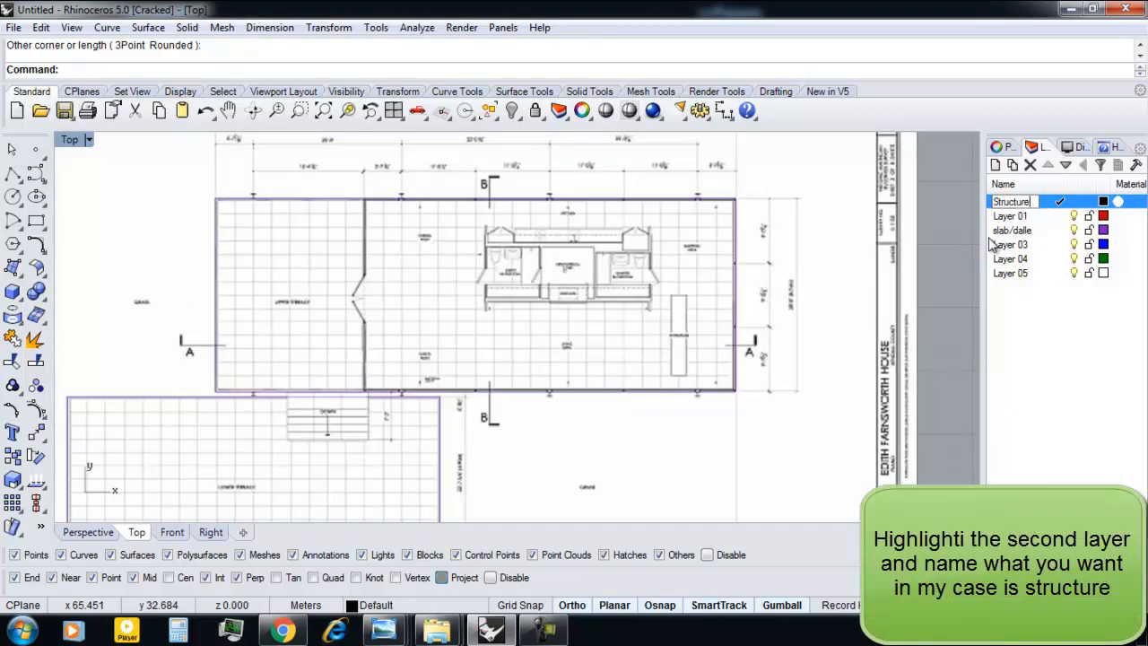
{"action": "right_click_drag", "start_coordinate": [593, 260], "coordinate": [625, 302]}
{"action": "scroll", "coordinate": [592, 272], "scroll_direction": "up", "scroll_amount": 2}
{"action": "right_click_drag", "start_coordinate": [269, 270], "coordinate": [363, 319]}
{"action": "scroll", "coordinate": [300, 205], "scroll_direction": "up", "scroll_amount": 14}
{"action": "scroll", "coordinate": [375, 227], "scroll_direction": "down", "scroll_amount": 4}
{"action": "scroll", "coordinate": [364, 325], "scroll_direction": "up", "scroll_amount": 8}
{"action": "key", "text": "Return"}
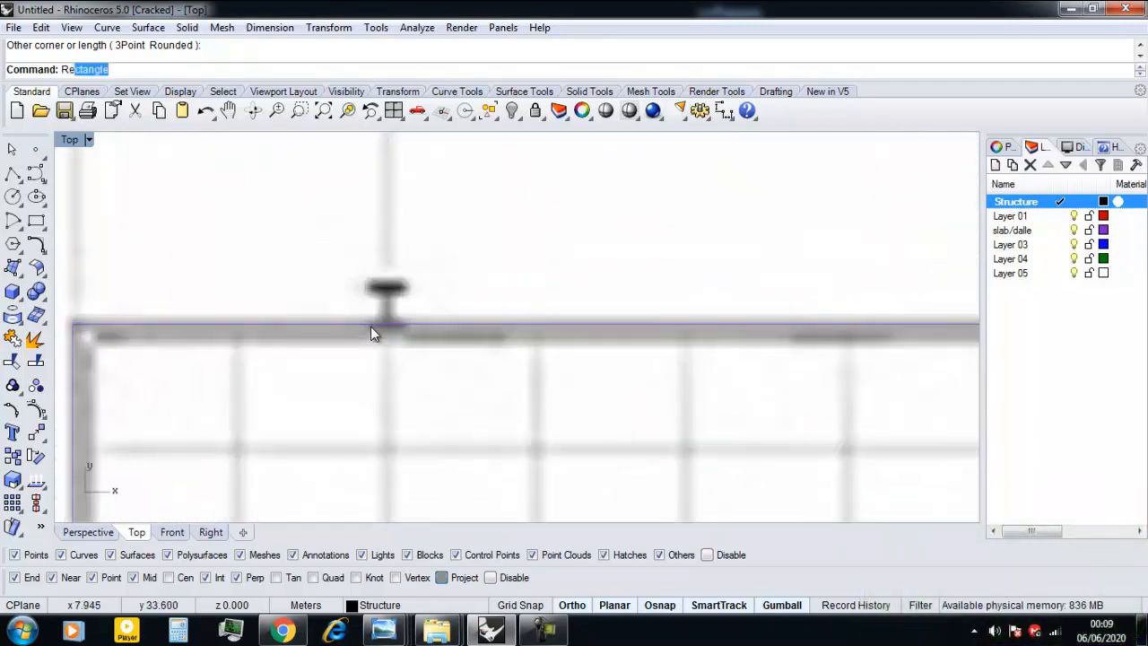
{"action": "scroll", "coordinate": [370, 327], "scroll_direction": "up", "scroll_amount": 3}
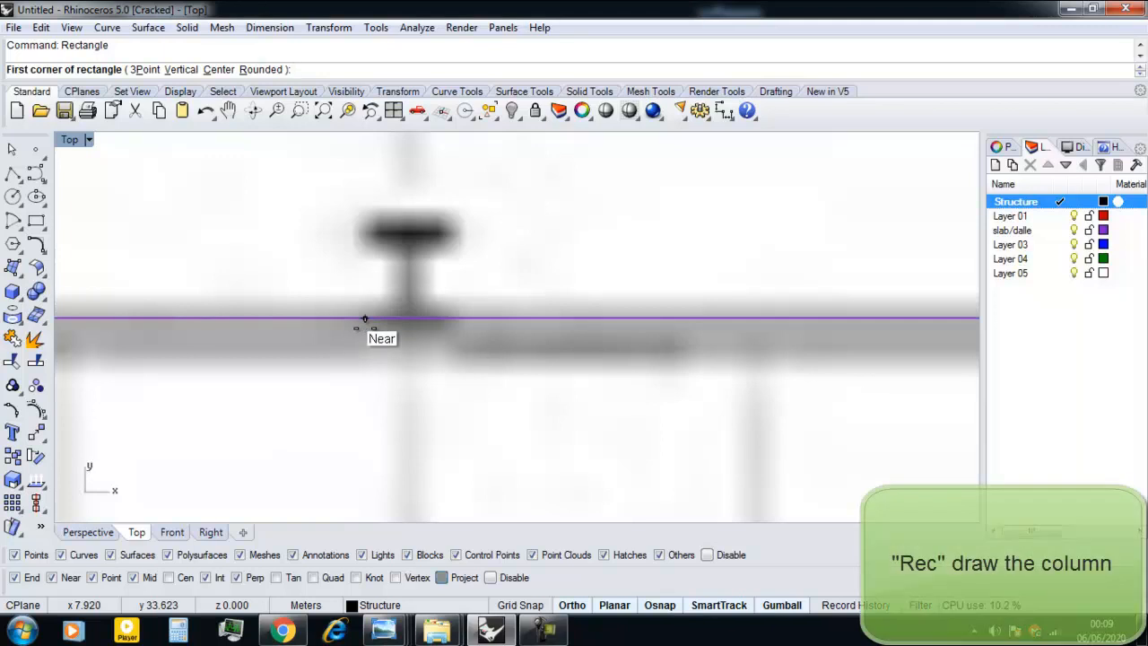
{"action": "scroll", "coordinate": [373, 323], "scroll_direction": "up", "scroll_amount": 3}
{"action": "left_click", "coordinate": [369, 308]}
{"action": "scroll", "coordinate": [386, 311], "scroll_direction": "down", "scroll_amount": 3}
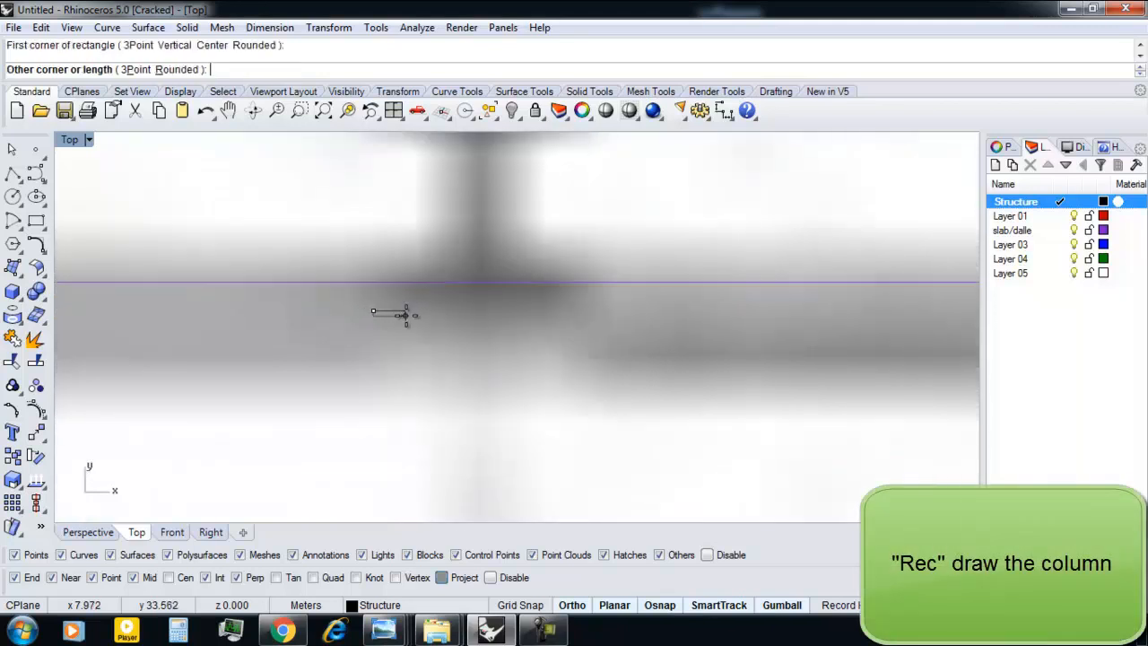
{"action": "left_click", "coordinate": [454, 281]}
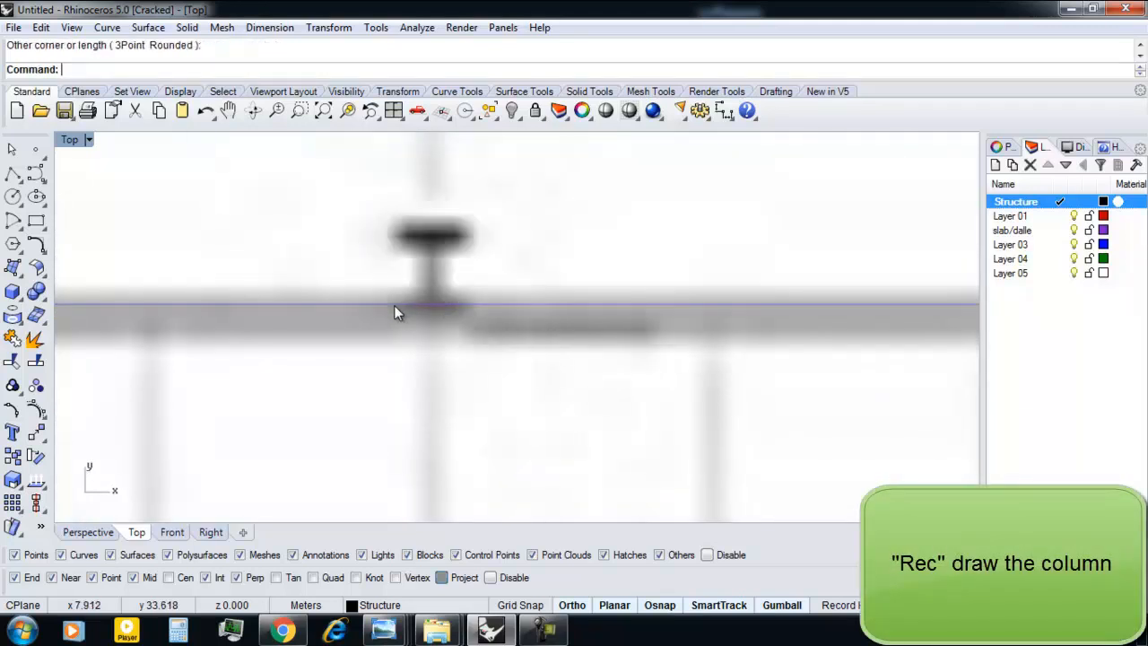
Draw a rectangle about 0.37 by 0.48 m around the first column on the upper slab's top edge.
{"action": "key", "text": "Return"}
{"action": "scroll", "coordinate": [399, 309], "scroll_direction": "up", "scroll_amount": 3}
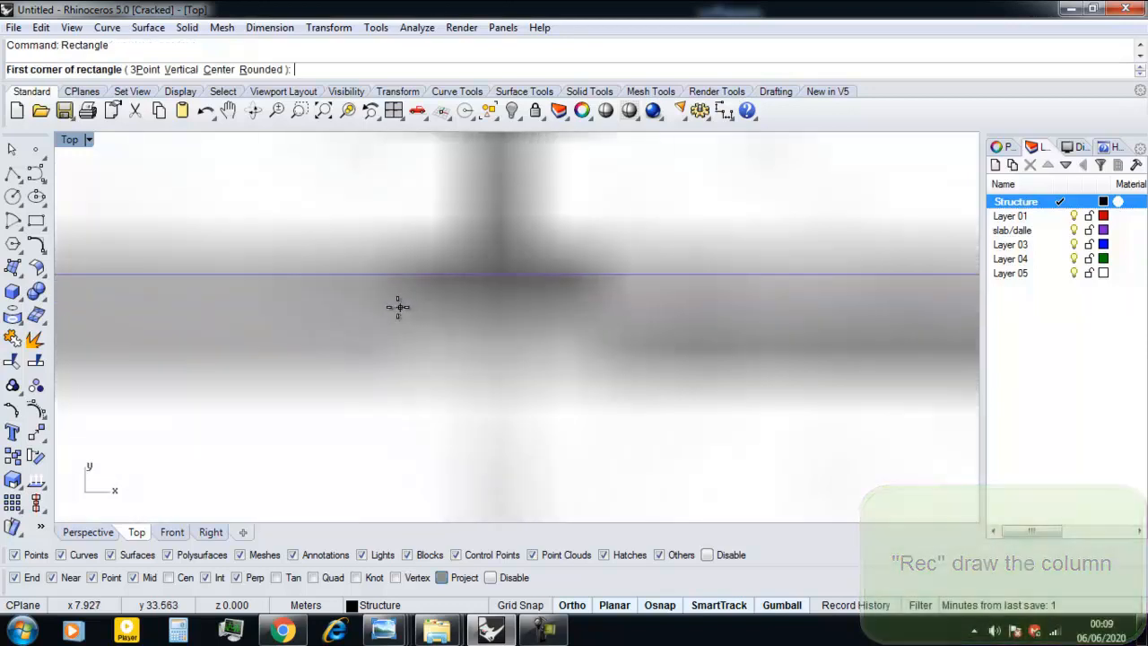
{"action": "left_click", "coordinate": [400, 307]}
{"action": "scroll", "coordinate": [398, 307], "scroll_direction": "down", "scroll_amount": 3}
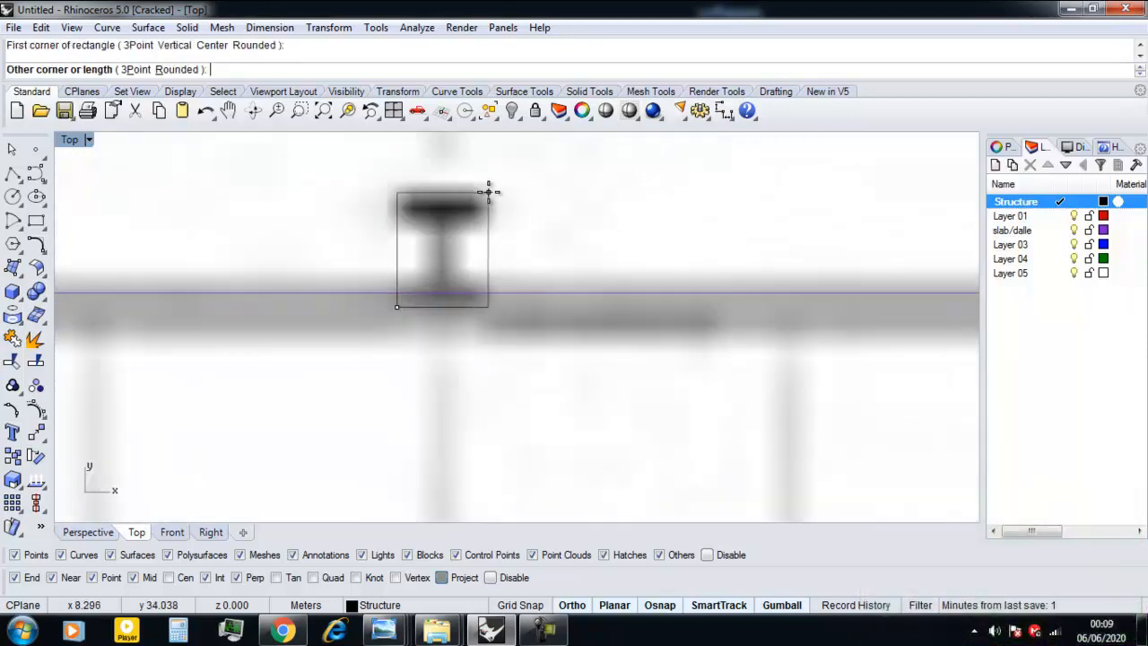
{"action": "left_click", "coordinate": [488, 191]}
Set up an Array of the column rectangle with 5 items in X, 1 in Y and 1 in Z.
{"action": "left_click", "coordinate": [485, 257]}
{"action": "scroll", "coordinate": [471, 301], "scroll_direction": "down", "scroll_amount": 8}
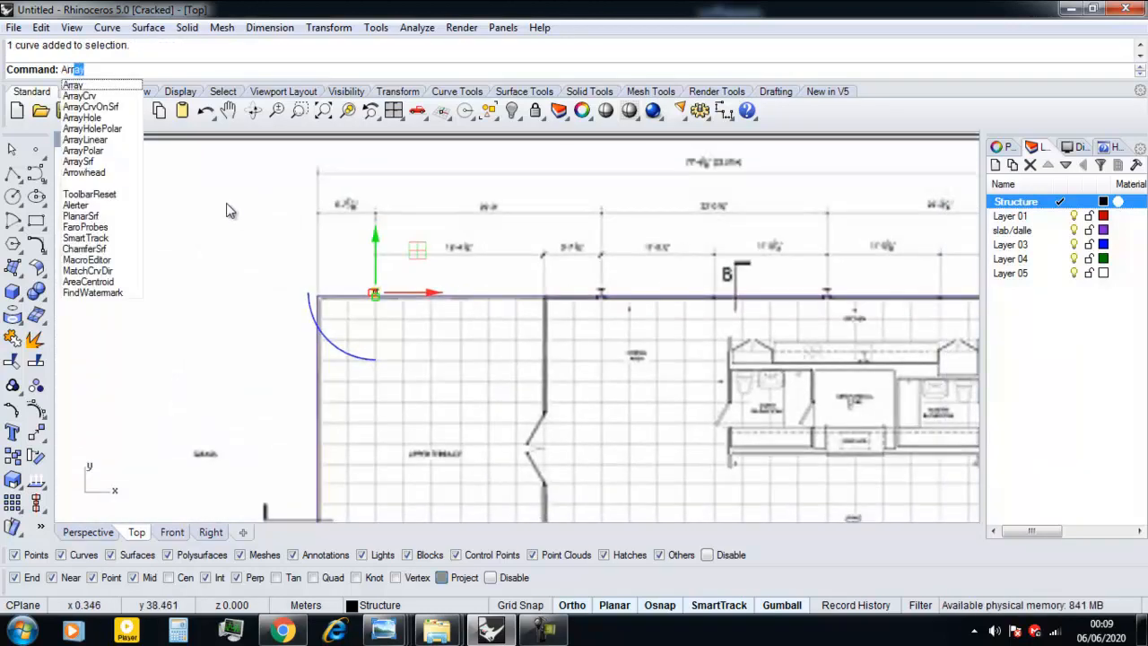
{"action": "key", "text": "Return"}
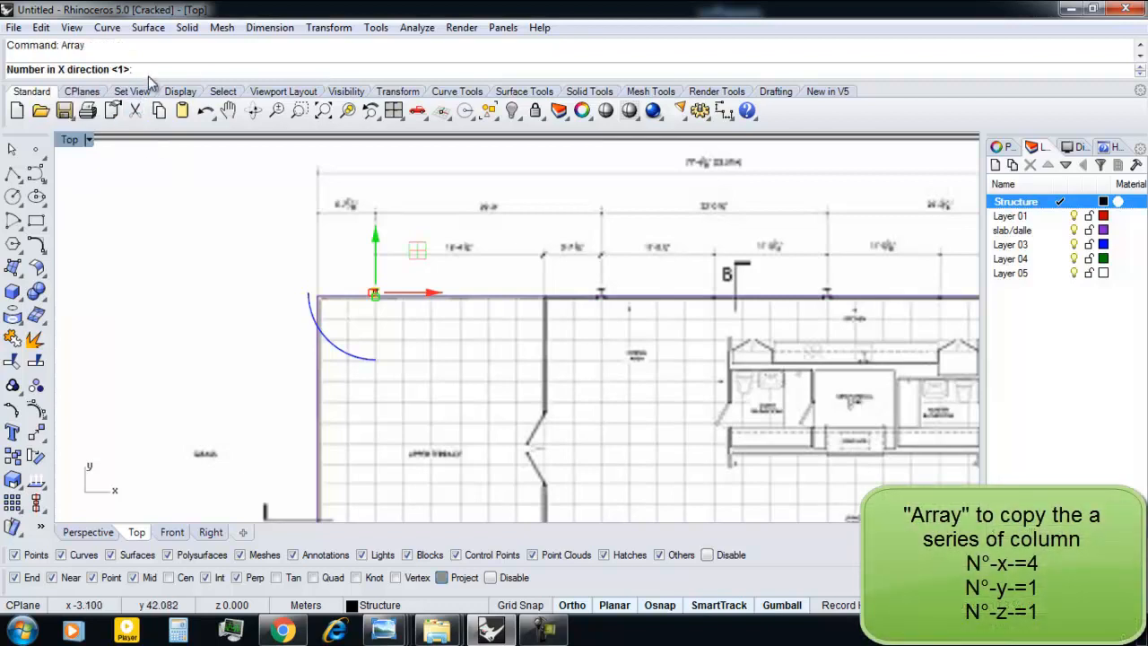
{"action": "scroll", "coordinate": [255, 291], "scroll_direction": "down", "scroll_amount": 3}
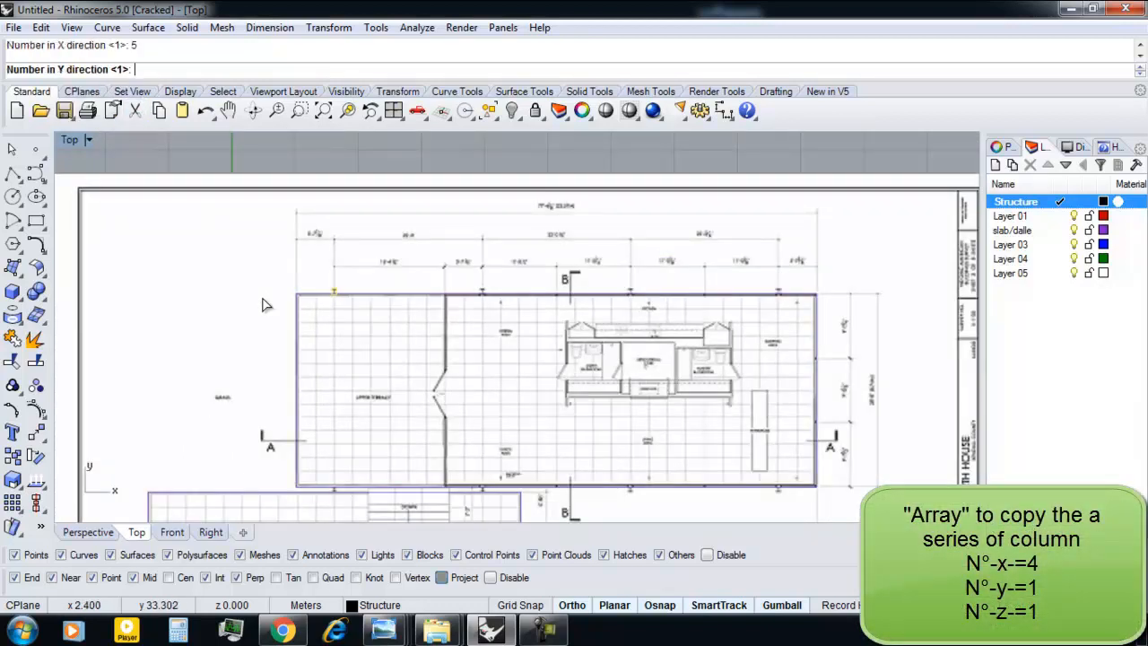
{"action": "key", "text": "Return"}
{"action": "key", "text": "Return"}
Set the array's X spacing to about 11.74 m by picking from the first column to the next one, and accept the array.
{"action": "scroll", "coordinate": [336, 289], "scroll_direction": "up", "scroll_amount": 4}
{"action": "scroll", "coordinate": [349, 286], "scroll_direction": "up", "scroll_amount": 4}
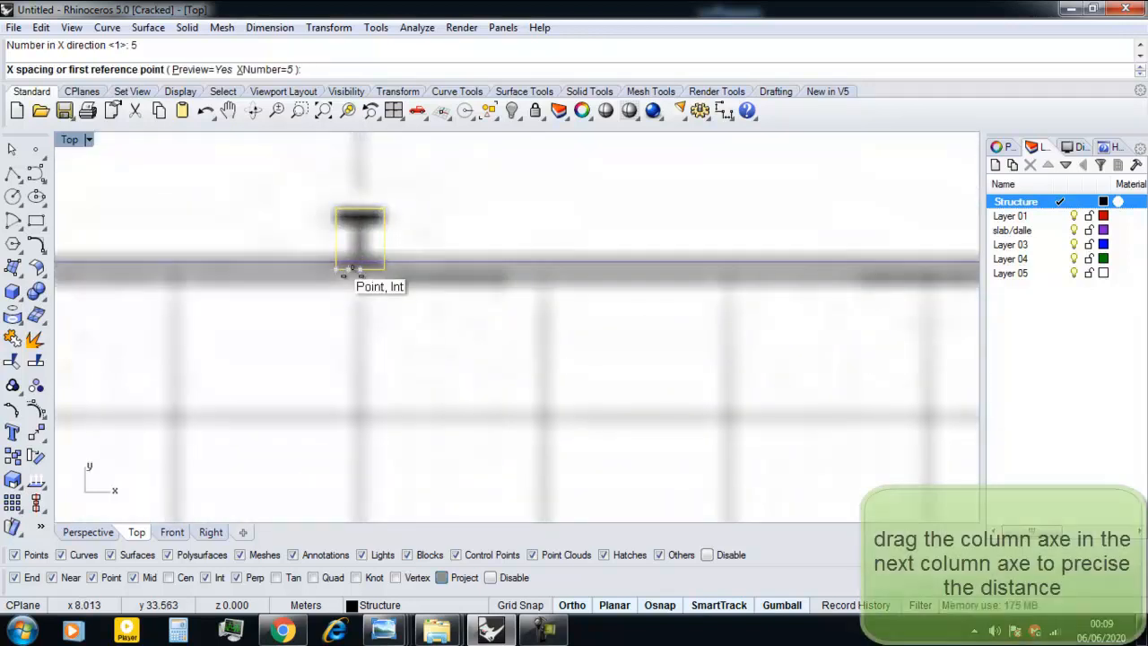
{"action": "left_click", "coordinate": [352, 269]}
{"action": "scroll", "coordinate": [351, 269], "scroll_direction": "down", "scroll_amount": 5}
{"action": "scroll", "coordinate": [646, 271], "scroll_direction": "up", "scroll_amount": 5}
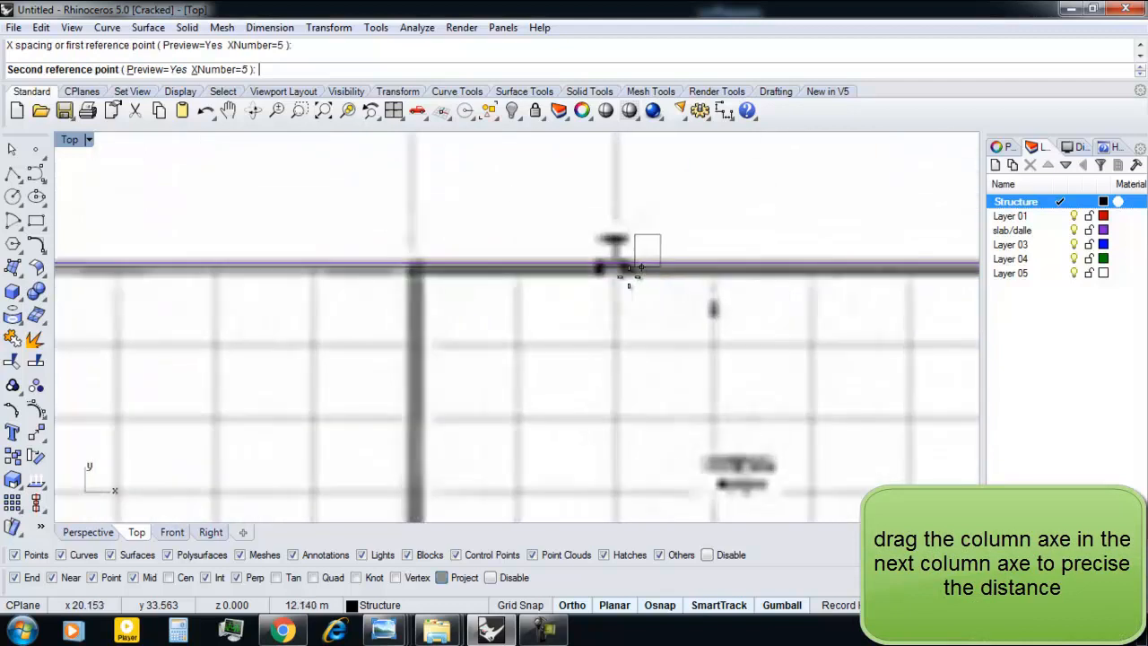
{"action": "scroll", "coordinate": [617, 269], "scroll_direction": "up", "scroll_amount": 3}
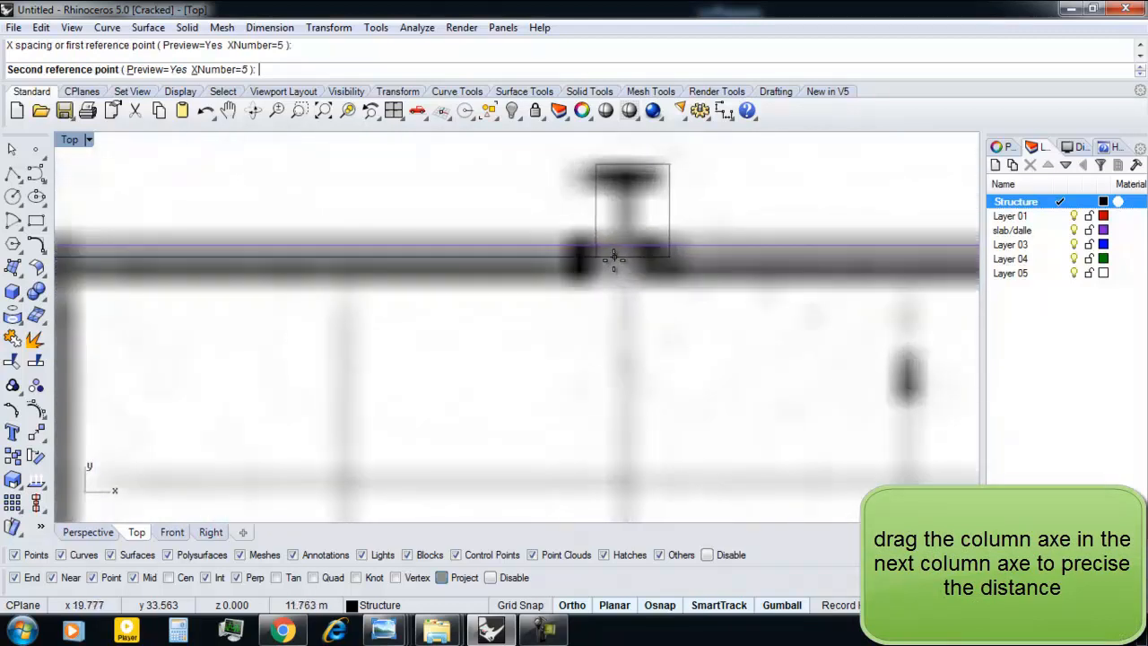
{"action": "left_click", "coordinate": [608, 258]}
{"action": "scroll", "coordinate": [681, 305], "scroll_direction": "down", "scroll_amount": 5}
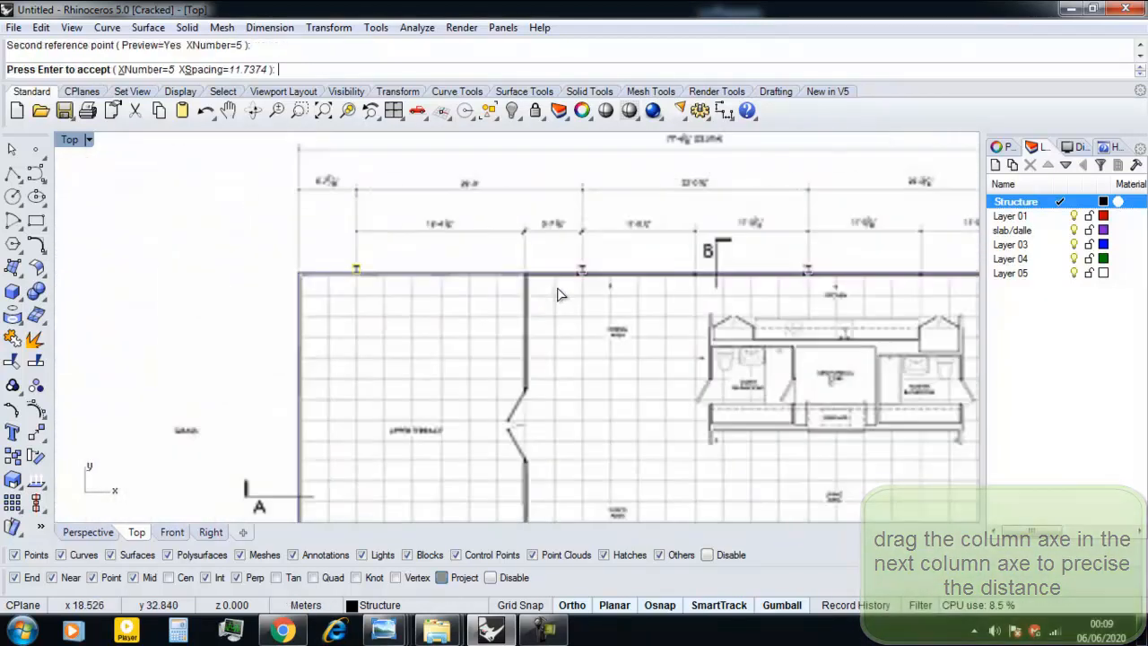
{"action": "right_click_drag", "start_coordinate": [681, 305], "coordinate": [502, 333]}
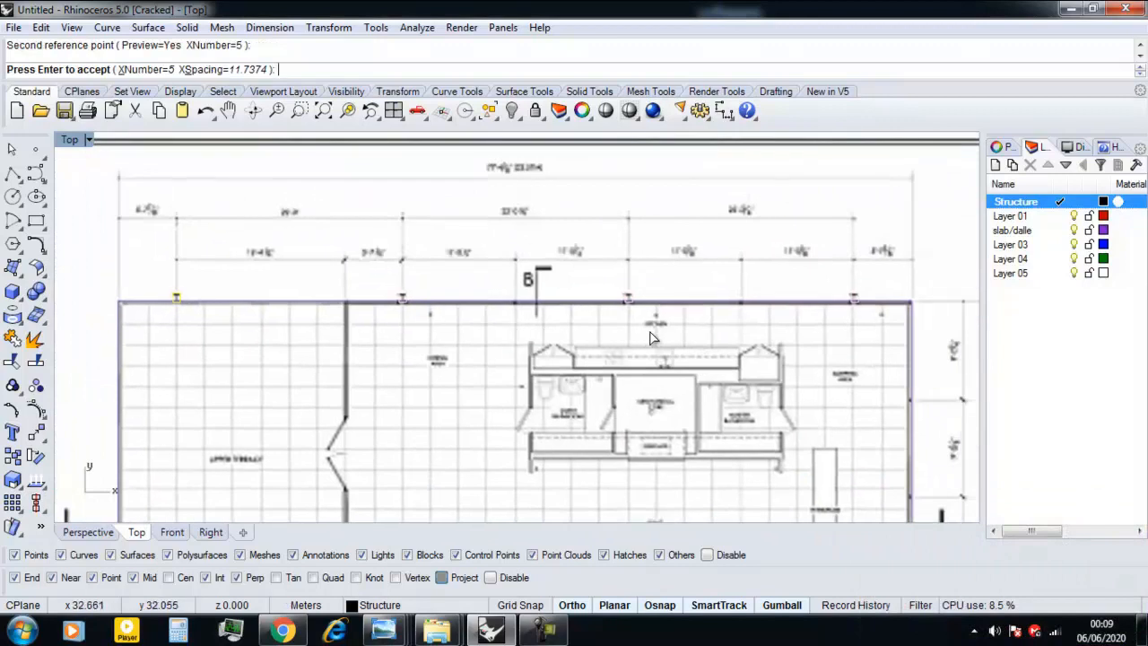
{"action": "scroll", "coordinate": [647, 337], "scroll_direction": "up", "scroll_amount": 4}
{"action": "key", "text": "Return"}
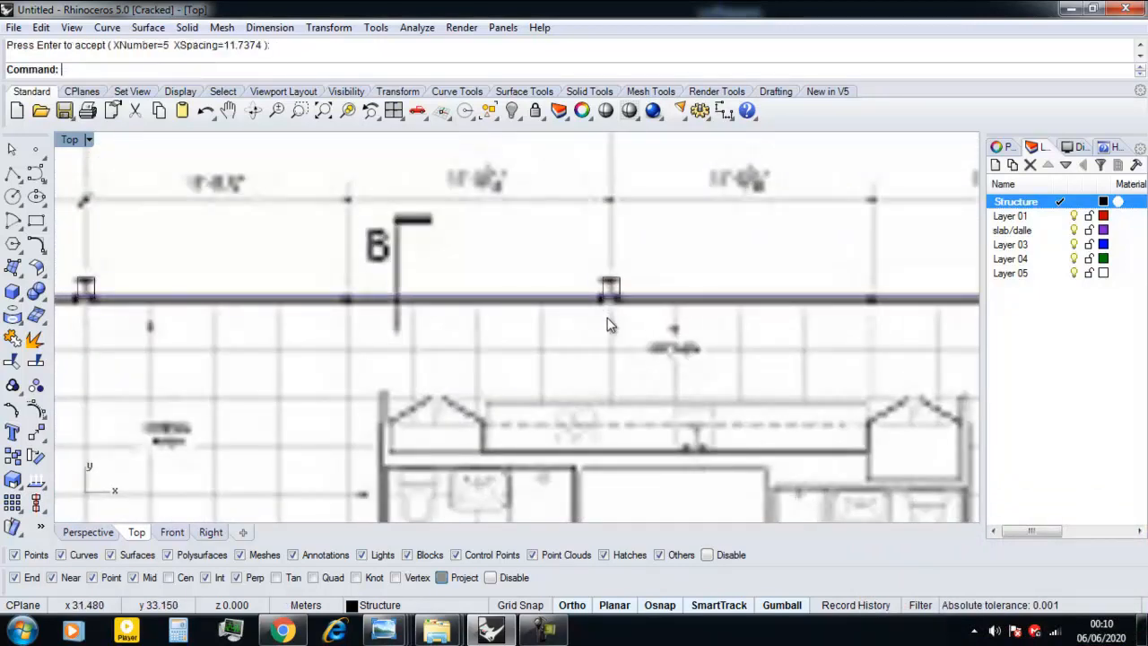
Shift the fourth column rectangle slightly along X so it sits over its column on the plan.
{"action": "scroll", "coordinate": [606, 321], "scroll_direction": "down", "scroll_amount": 3}
{"action": "scroll", "coordinate": [666, 295], "scroll_direction": "up", "scroll_amount": 7}
{"action": "scroll", "coordinate": [735, 339], "scroll_direction": "up", "scroll_amount": 1}
{"action": "left_click", "coordinate": [742, 340]}
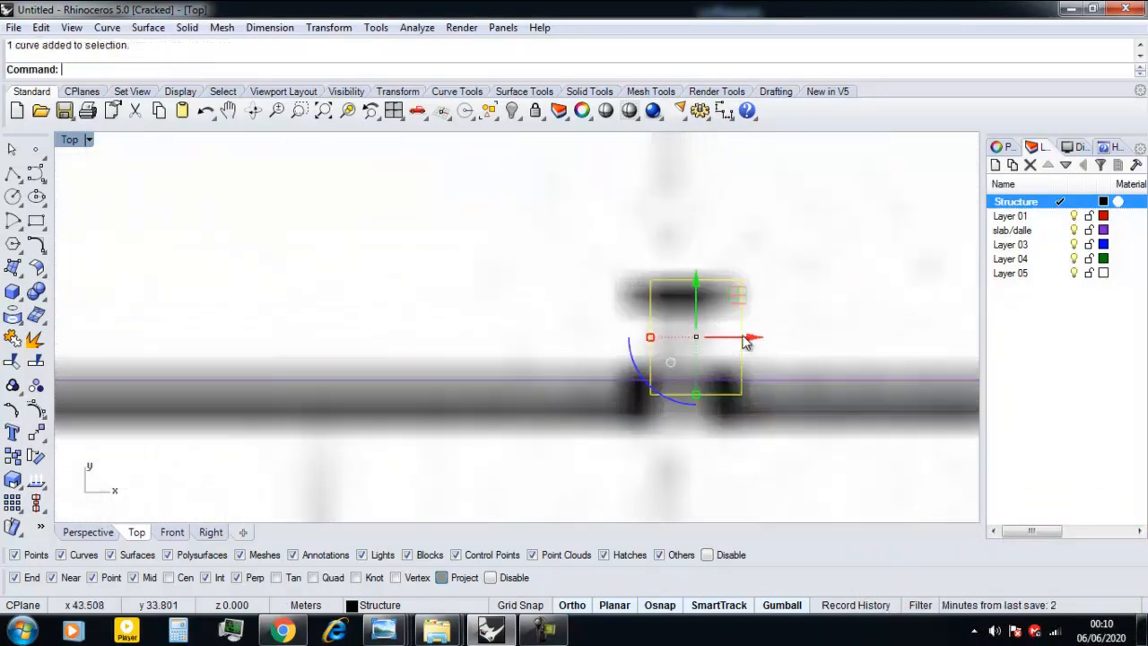
{"action": "left_click_drag", "start_coordinate": [754, 339], "coordinate": [742, 340]}
{"action": "left_click", "coordinate": [688, 352]}
{"action": "scroll", "coordinate": [674, 359], "scroll_direction": "down", "scroll_amount": 12}
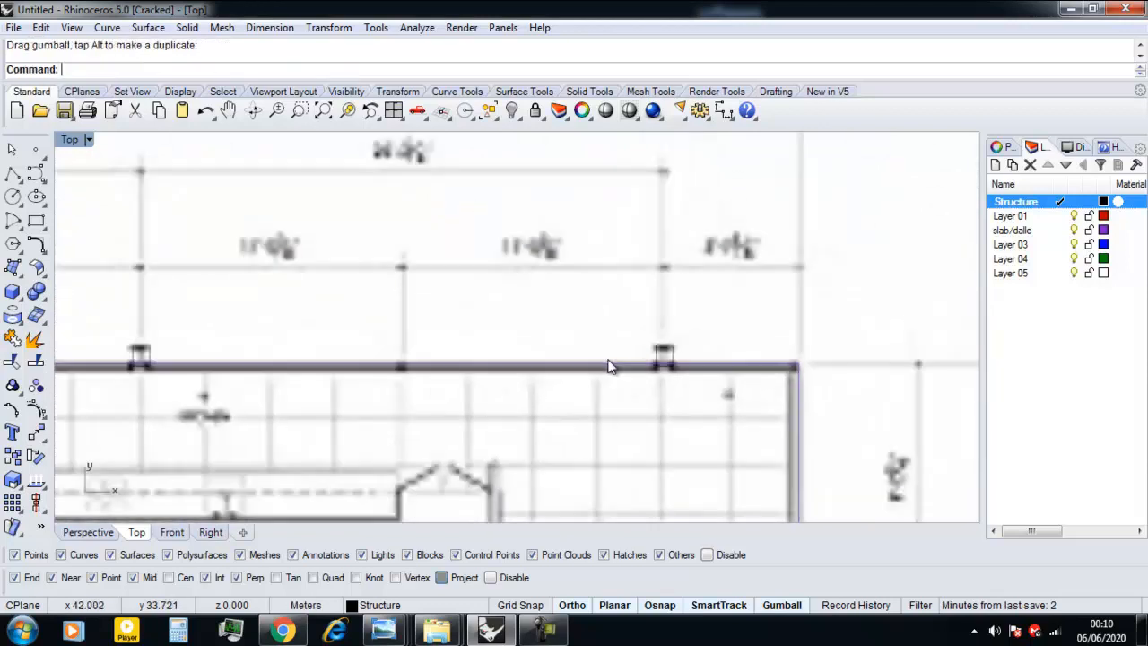
Make Layer 01 the current layer and rename it Wall.
{"action": "right_click_drag", "start_coordinate": [418, 383], "coordinate": [534, 339]}
{"action": "right_click_drag", "start_coordinate": [365, 400], "coordinate": [402, 374]}
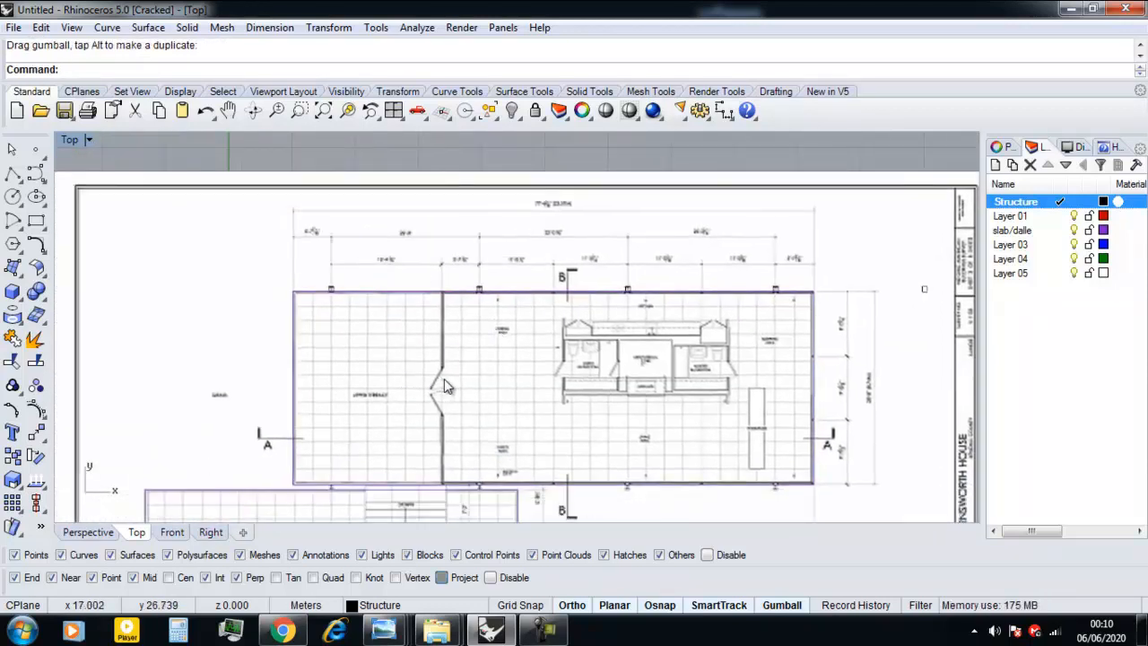
{"action": "left_click", "coordinate": [1050, 218]}
{"action": "left_click", "coordinate": [1059, 217]}
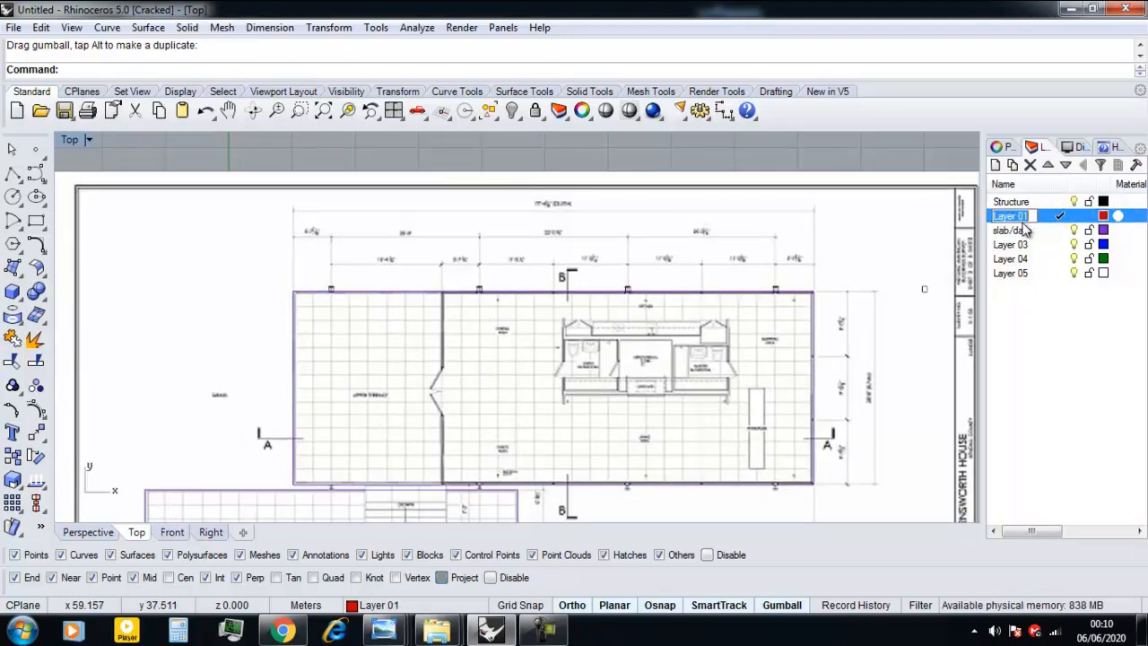
{"action": "type", "text": "Wall"}
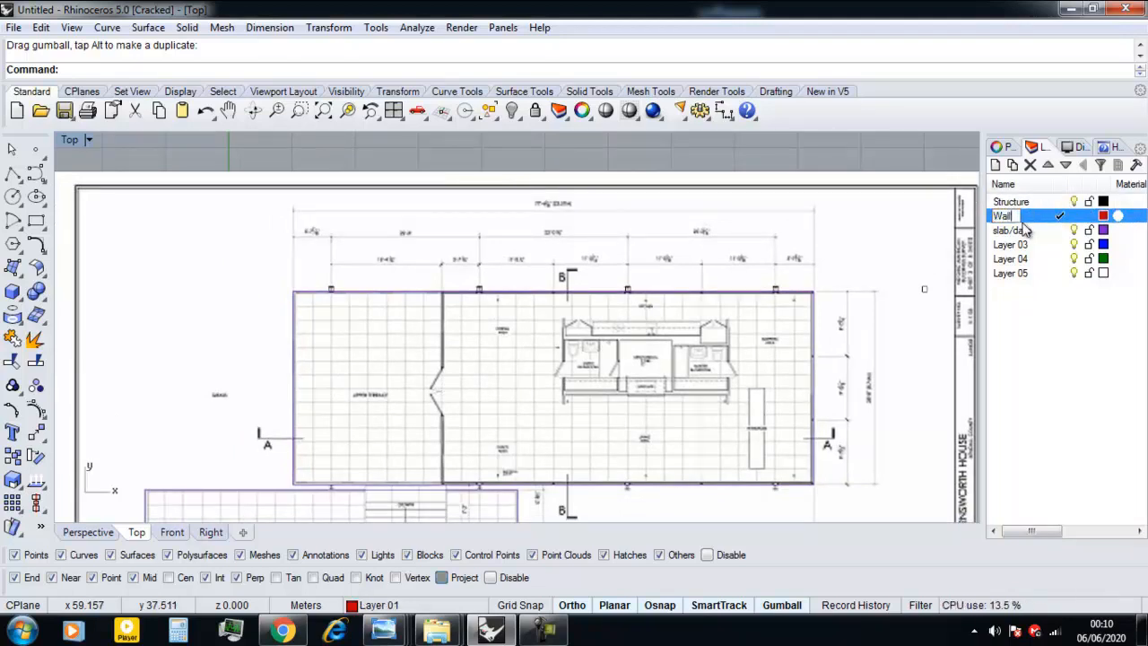
Draw a rectangle about 29.5 by 15.3 m from the interior partition's upper end to the upper slab's lower-right corner.
{"action": "right_click_drag", "start_coordinate": [397, 428], "coordinate": [436, 406]}
{"action": "scroll", "coordinate": [523, 309], "scroll_direction": "up", "scroll_amount": 4}
{"action": "type", "text": "Rectangle"}
{"action": "key", "text": "Return"}
{"action": "scroll", "coordinate": [459, 303], "scroll_direction": "up", "scroll_amount": 6}
{"action": "scroll", "coordinate": [448, 233], "scroll_direction": "up", "scroll_amount": 8}
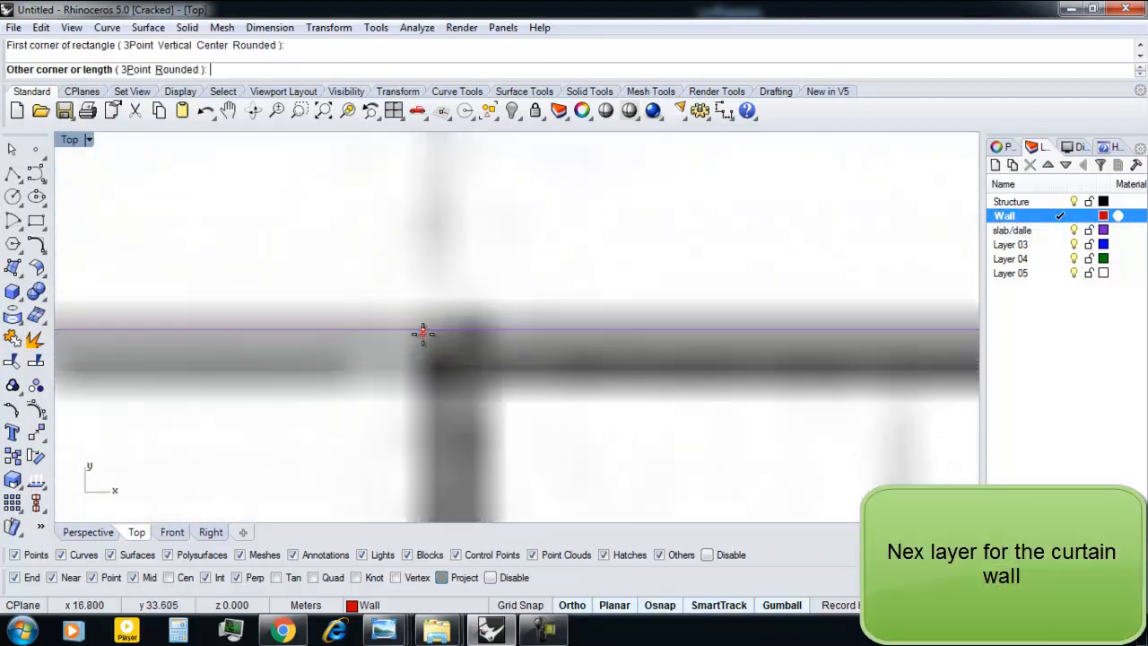
{"action": "left_click", "coordinate": [423, 332]}
{"action": "scroll", "coordinate": [422, 379], "scroll_direction": "down", "scroll_amount": 10}
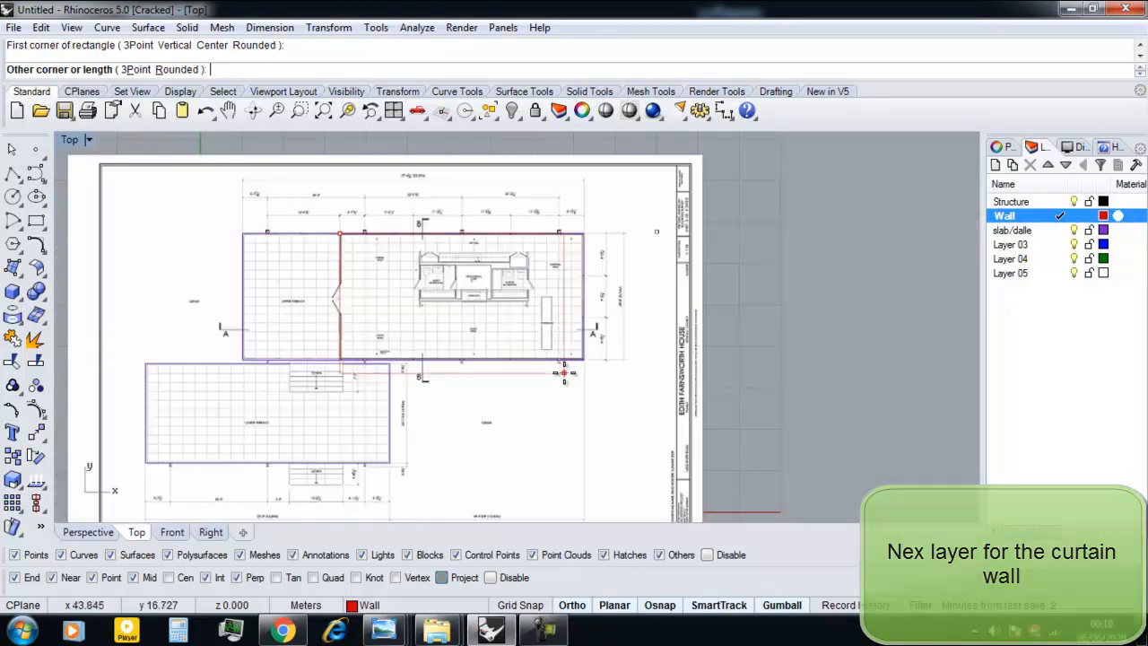
{"action": "scroll", "coordinate": [563, 375], "scroll_direction": "up", "scroll_amount": 10}
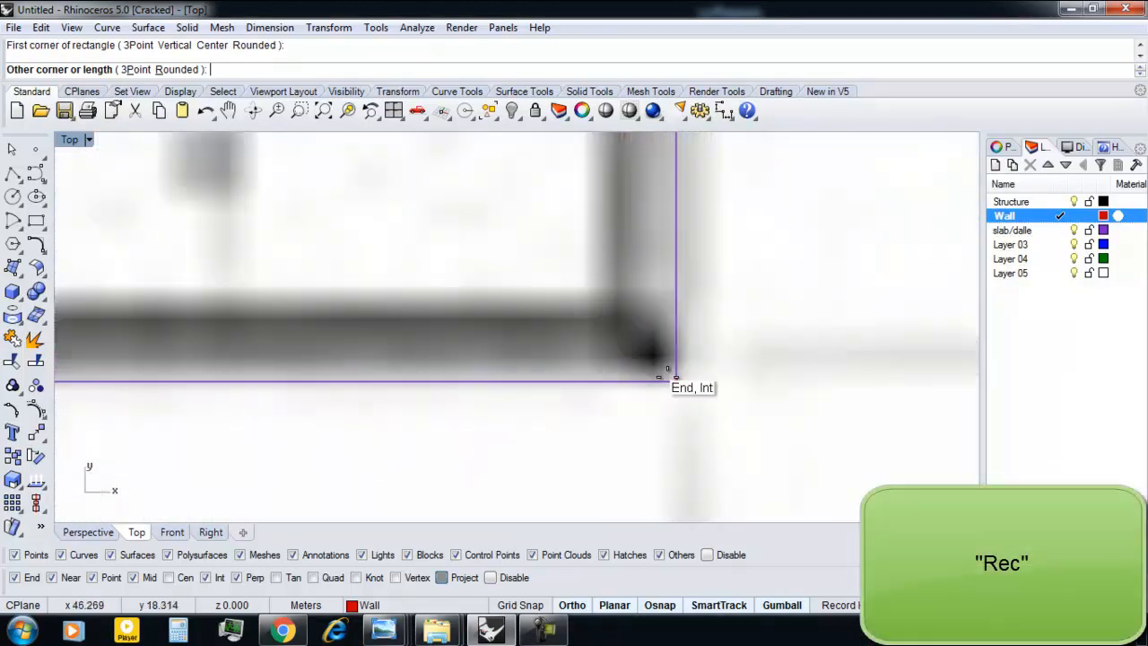
{"action": "left_click", "coordinate": [674, 377]}
Offset the wall rectangle inward by 0.2 m to give the wall its thickness.
{"action": "left_click", "coordinate": [675, 360]}
{"action": "key", "text": "Escape"}
{"action": "type", "text": "Offset"}
{"action": "key", "text": "Return"}
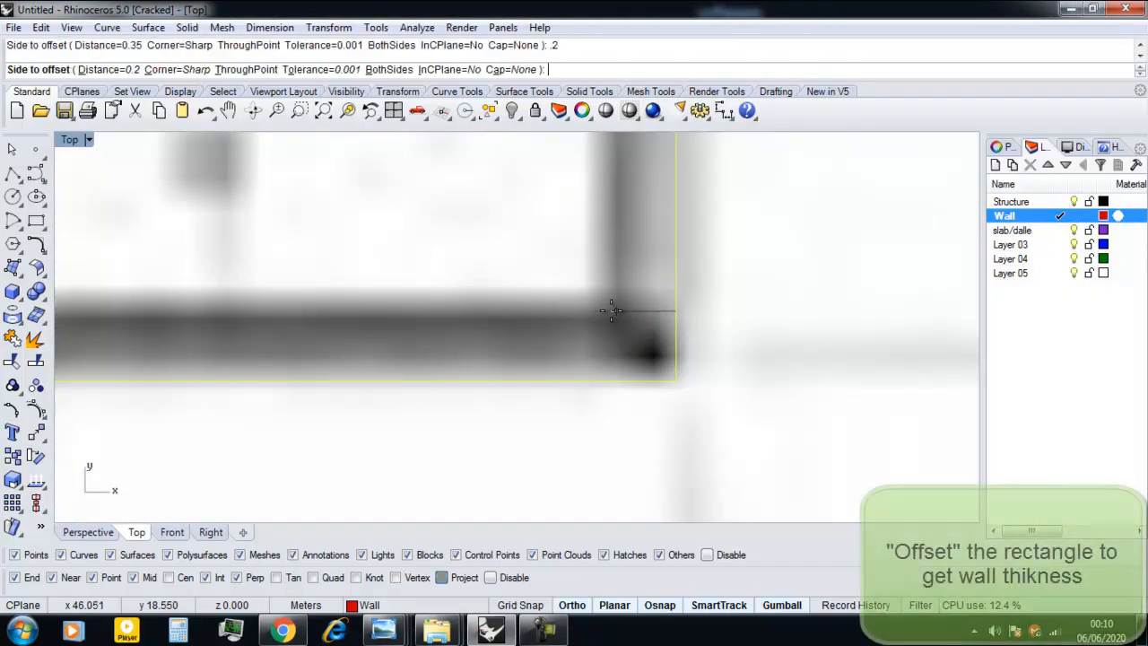
{"action": "left_click", "coordinate": [591, 352]}
{"action": "scroll", "coordinate": [591, 352], "scroll_direction": "down", "scroll_amount": 3}
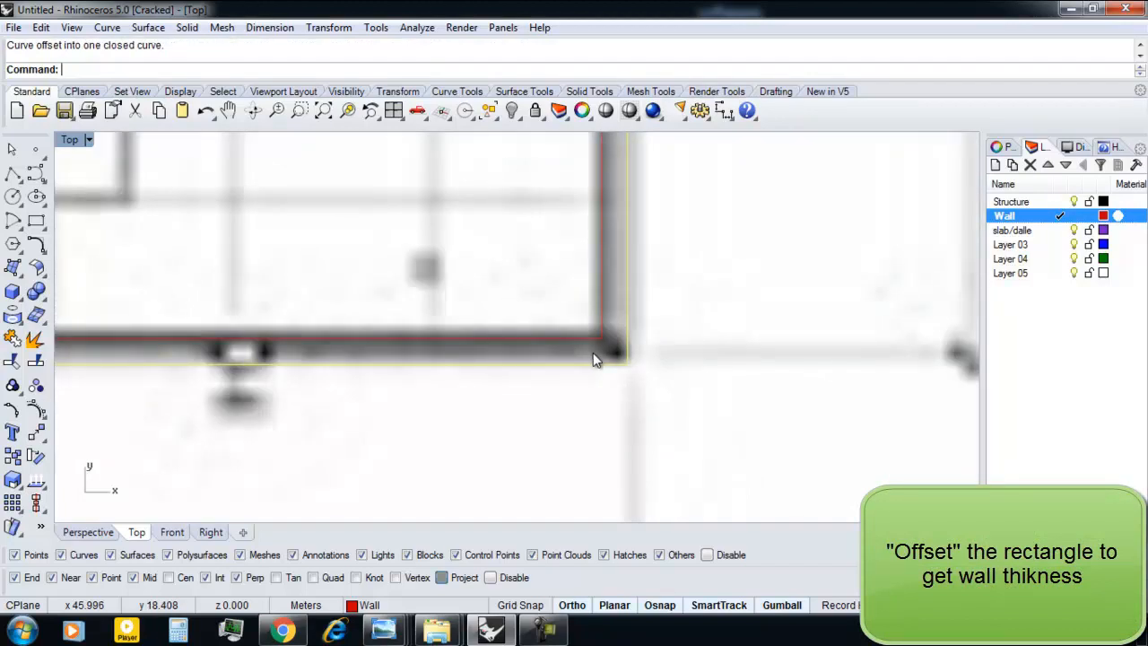
{"action": "scroll", "coordinate": [584, 405], "scroll_direction": "down", "scroll_amount": 3}
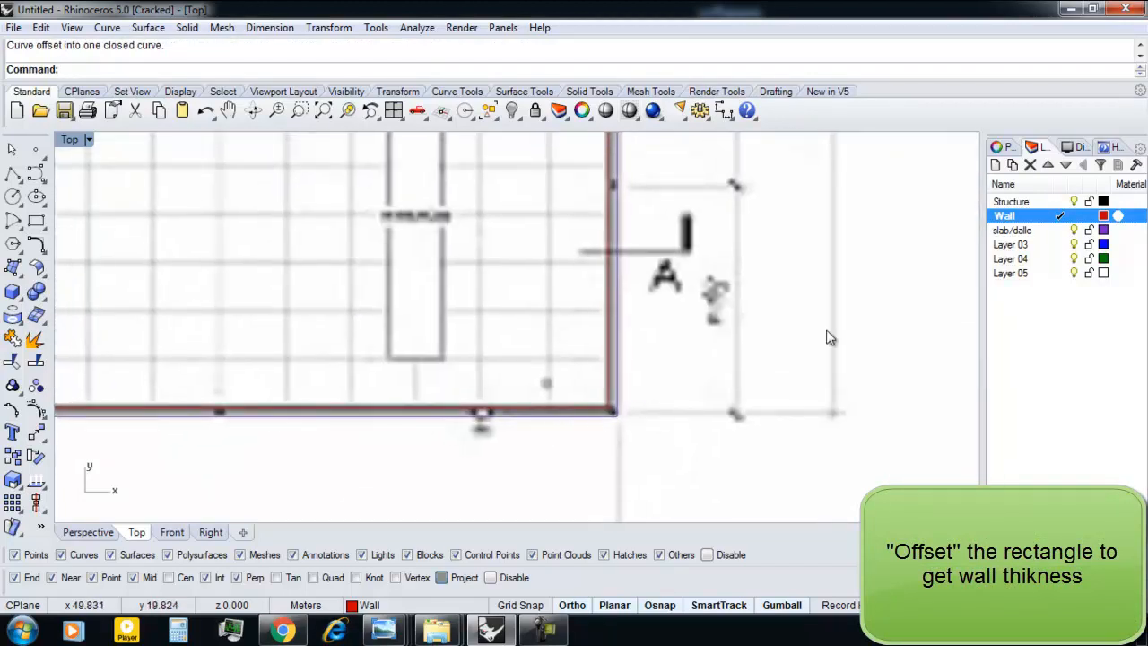
Make Structure the current layer and draw a 0.2 m square window frame between the two wall outlines at their lower-right corner.
{"action": "left_click", "coordinate": [1053, 202]}
{"action": "right_click_drag", "start_coordinate": [648, 396], "coordinate": [661, 392]}
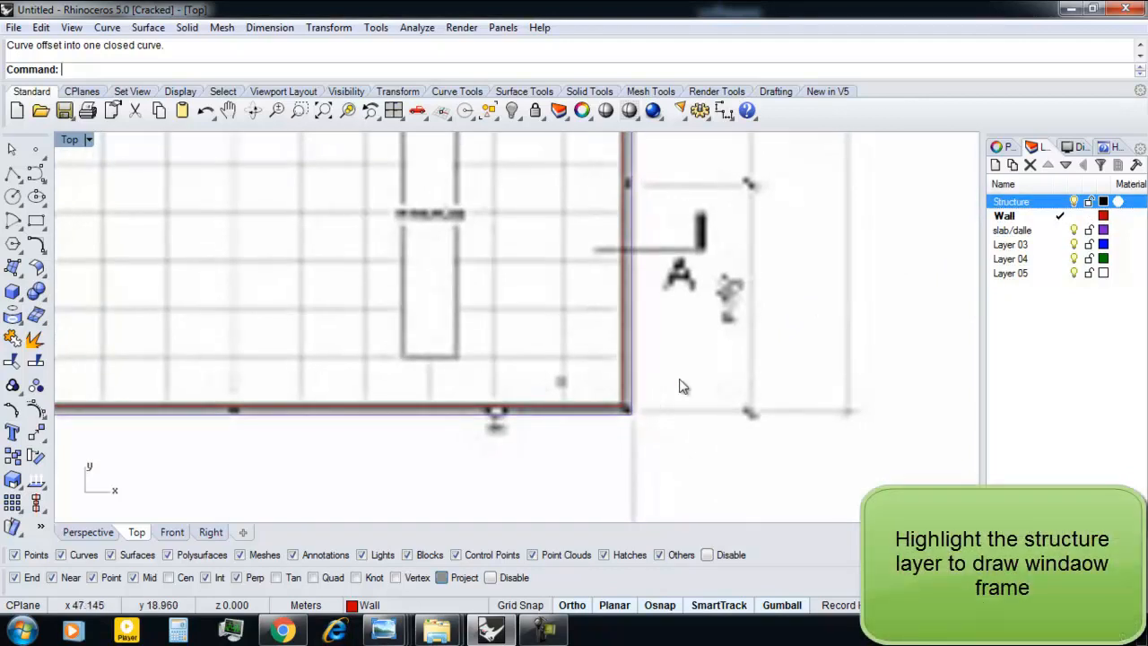
{"action": "left_click", "coordinate": [1059, 202]}
{"action": "type", "text": "rec"}
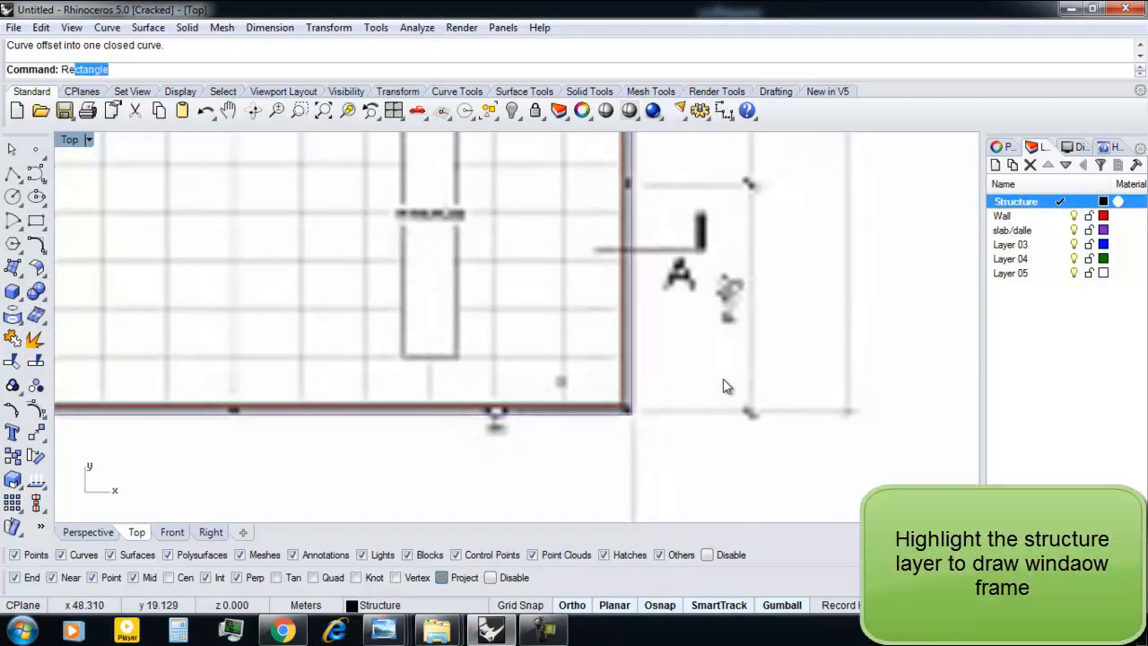
{"action": "key", "text": "Return"}
{"action": "scroll", "coordinate": [772, 372], "scroll_direction": "up", "scroll_amount": 10}
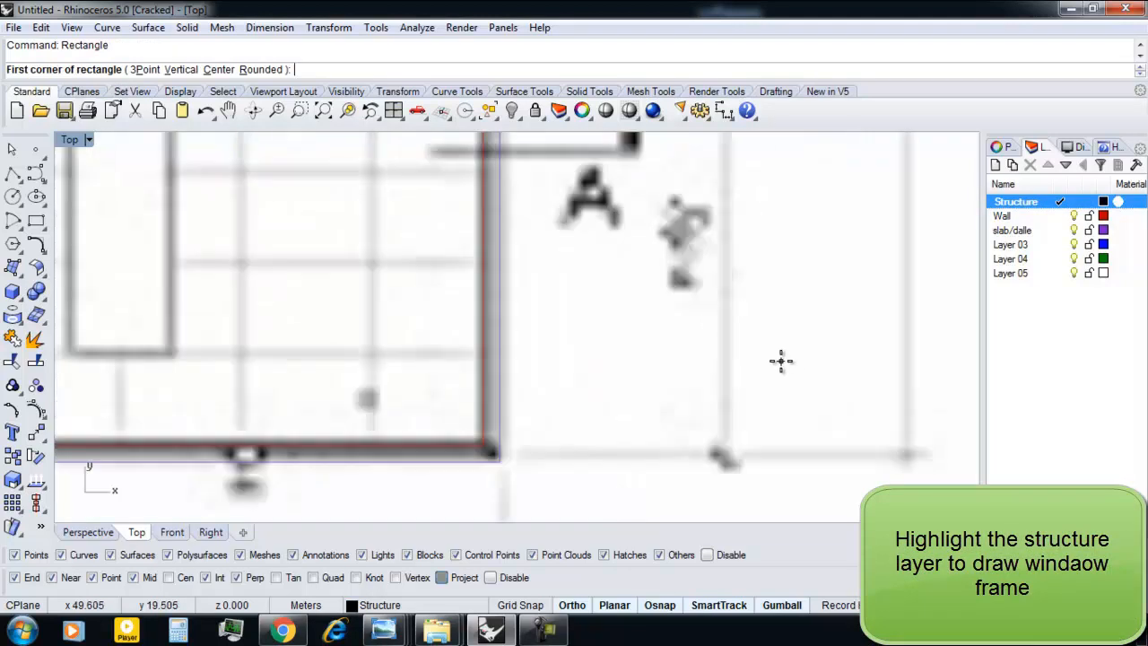
{"action": "left_click", "coordinate": [586, 432]}
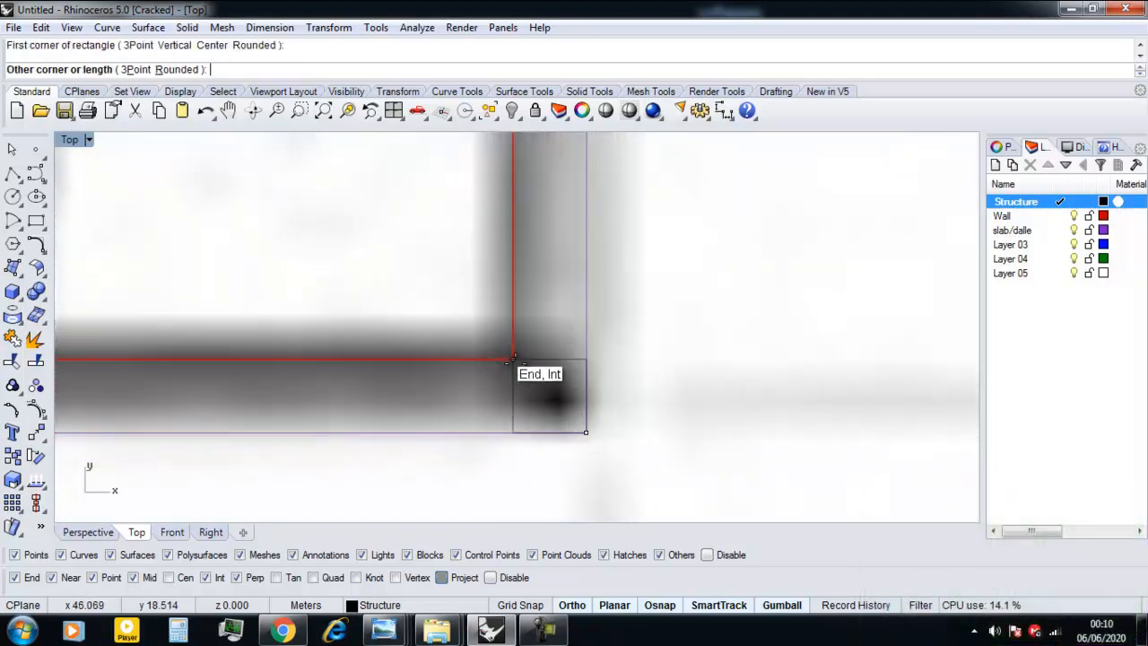
{"action": "left_click", "coordinate": [513, 359]}
Examine the column and window frame positions along the wall's lower edge on the plan.
{"action": "scroll", "coordinate": [523, 396], "scroll_direction": "down", "scroll_amount": 14}
{"action": "right_click_drag", "start_coordinate": [510, 408], "coordinate": [637, 443]}
{"action": "scroll", "coordinate": [507, 485], "scroll_direction": "up", "scroll_amount": 3}
{"action": "scroll", "coordinate": [529, 473], "scroll_direction": "down", "scroll_amount": 5}
{"action": "scroll", "coordinate": [520, 452], "scroll_direction": "down", "scroll_amount": 4}
{"action": "right_click_drag", "start_coordinate": [435, 459], "coordinate": [564, 451]}
{"action": "scroll", "coordinate": [565, 453], "scroll_direction": "down", "scroll_amount": 2}
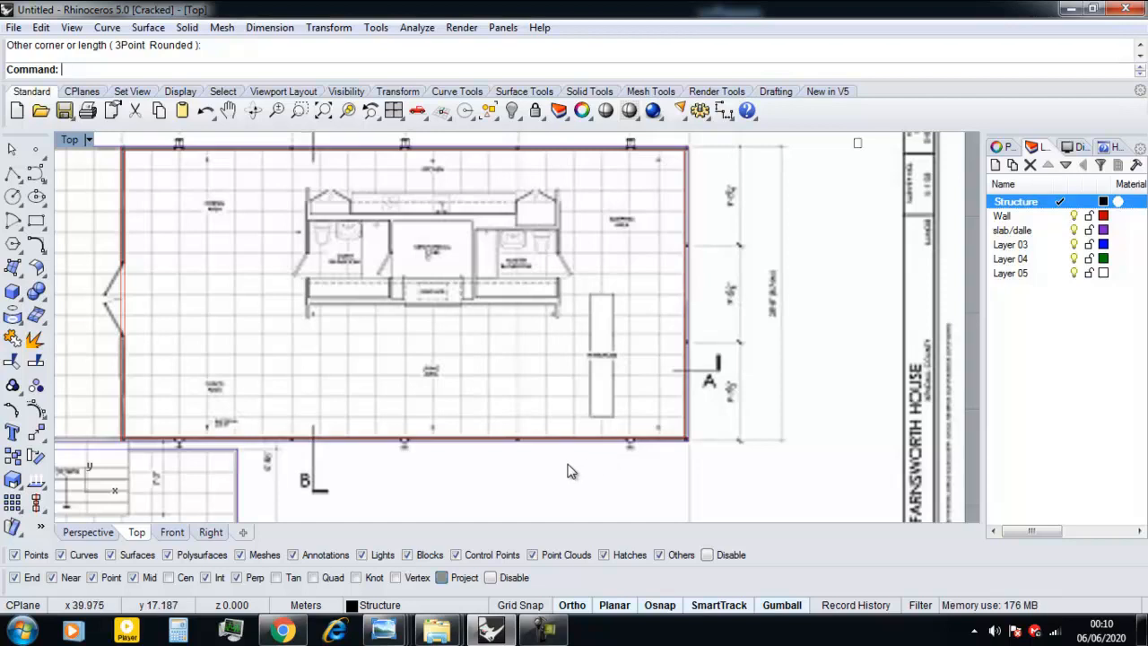
{"action": "scroll", "coordinate": [568, 471], "scroll_direction": "up", "scroll_amount": 3}
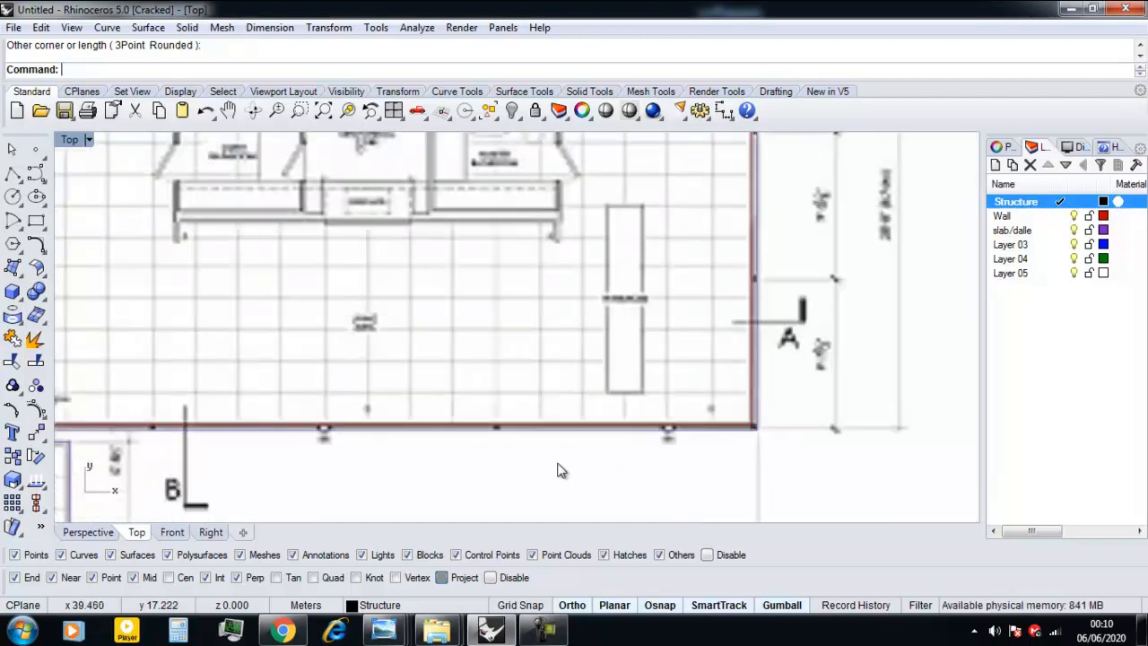
{"action": "scroll", "coordinate": [557, 470], "scroll_direction": "down", "scroll_amount": 3}
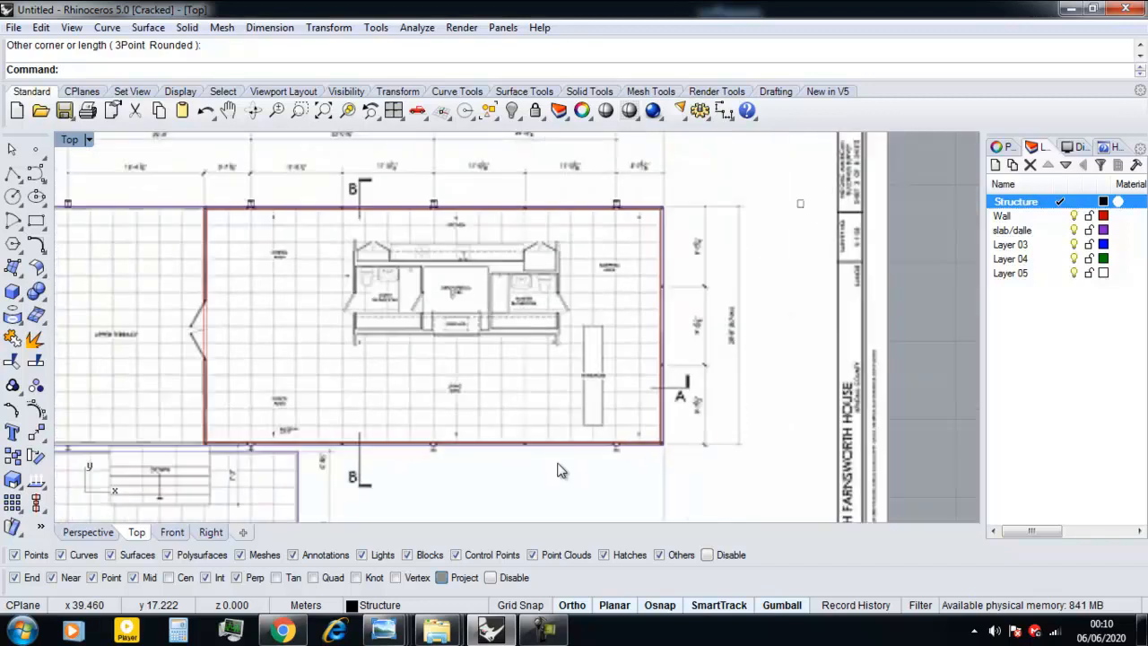
{"action": "scroll", "coordinate": [372, 295], "scroll_direction": "down", "scroll_amount": 2}
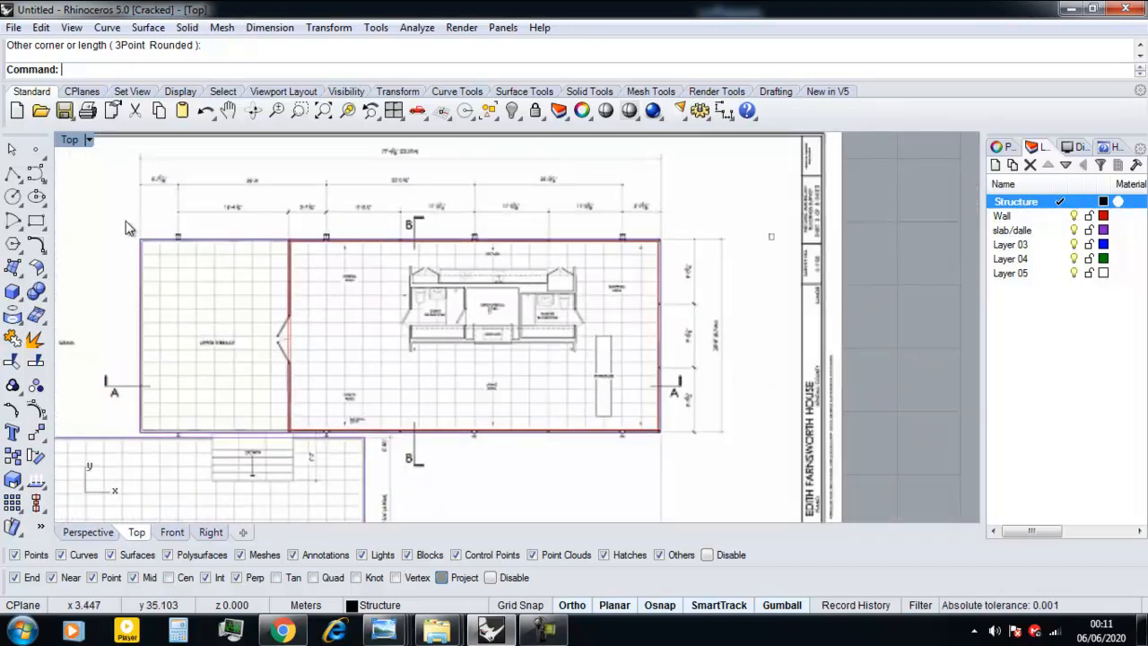
Mirror the four upper-edge column rectangles to the lower edge about the upper slab's horizontal midline, keeping the originals.
{"action": "left_click_drag", "start_coordinate": [259, 259], "coordinate": [645, 245]}
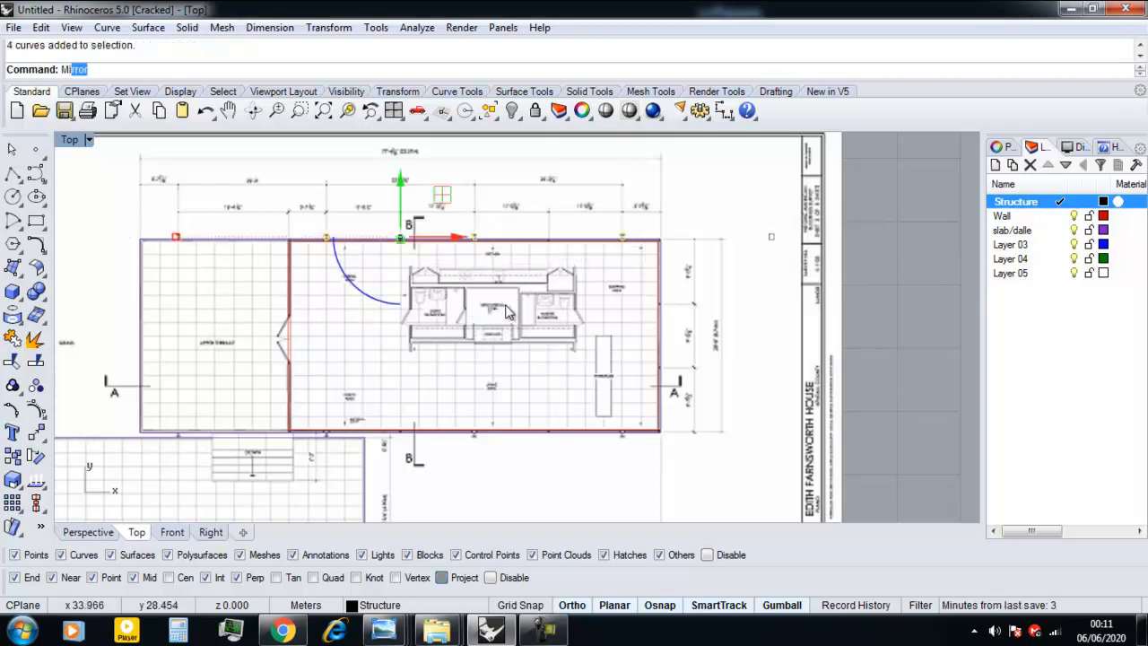
{"action": "key", "text": "Return"}
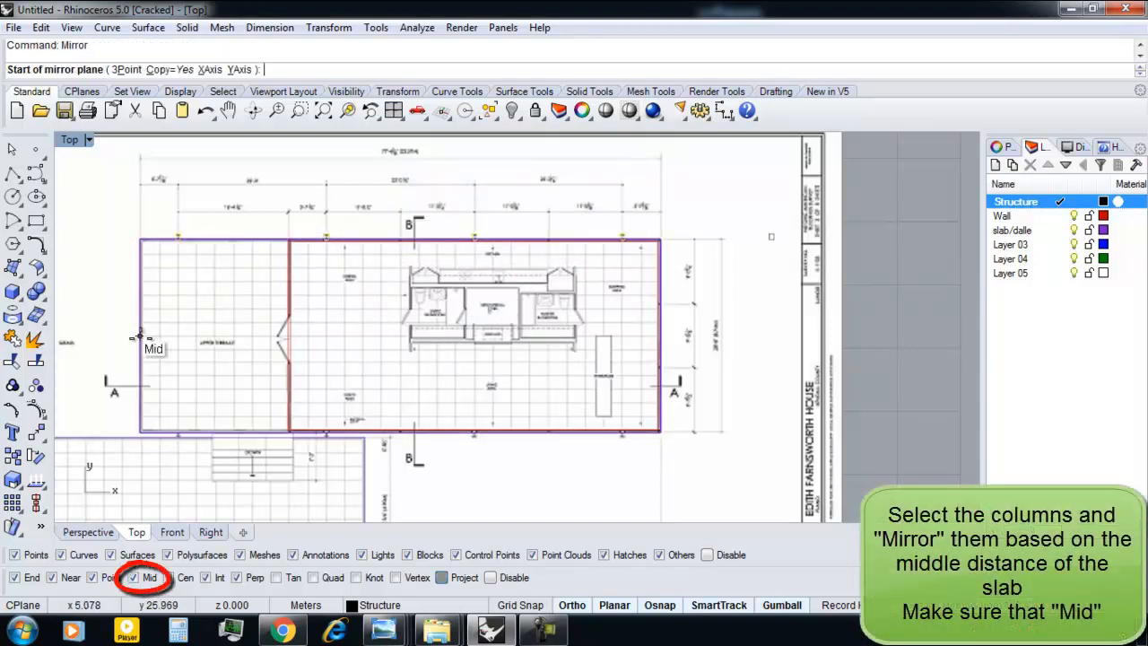
{"action": "left_click", "coordinate": [137, 336]}
{"action": "left_click", "coordinate": [83, 337]}
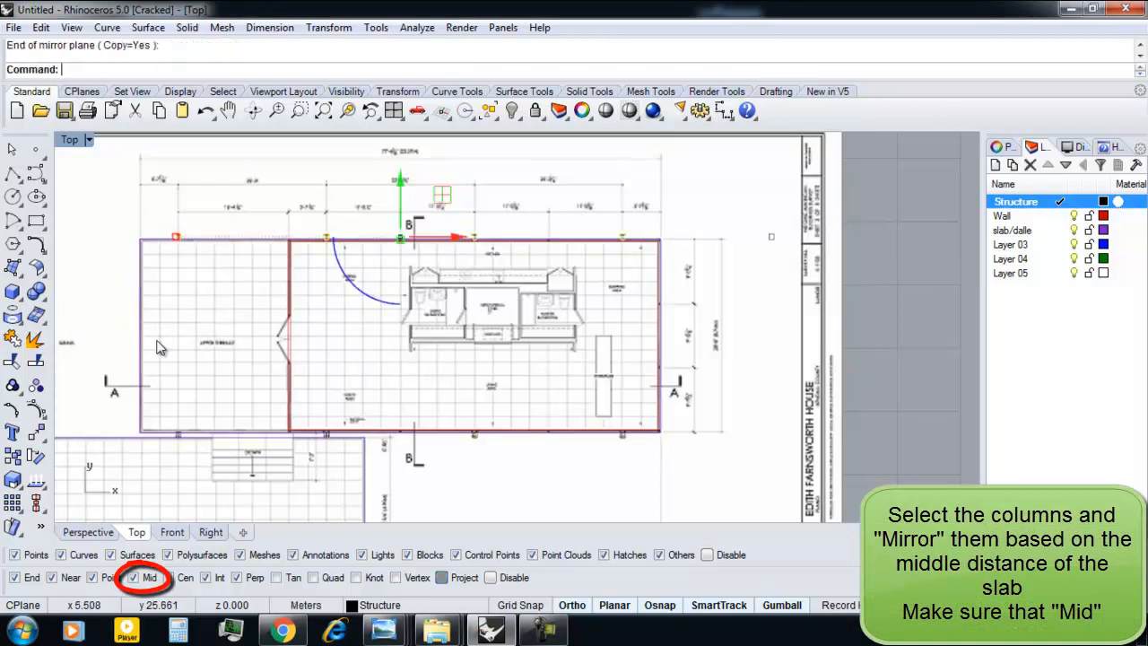
Draw a line between the lower corners of the two rightmost mirrored columns.
{"action": "scroll", "coordinate": [618, 459], "scroll_direction": "up", "scroll_amount": 3}
{"action": "scroll", "coordinate": [384, 432], "scroll_direction": "up", "scroll_amount": 2}
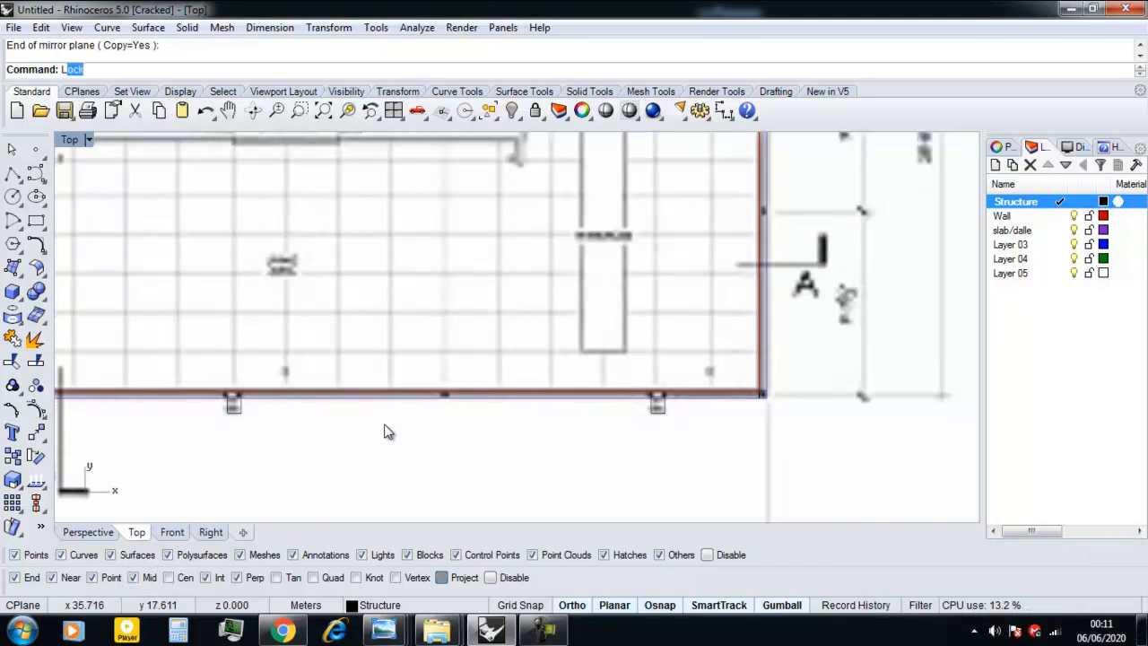
{"action": "key", "text": "Return"}
{"action": "left_click", "coordinate": [239, 413]}
{"action": "left_click", "coordinate": [648, 410]}
Copy the corner window frame square about 8.8 m along the wall's lower edge onto the frame mark between the columns.
{"action": "scroll", "coordinate": [763, 395], "scroll_direction": "up", "scroll_amount": 2}
{"action": "left_click", "coordinate": [762, 394]}
{"action": "scroll", "coordinate": [760, 399], "scroll_direction": "down", "scroll_amount": 1}
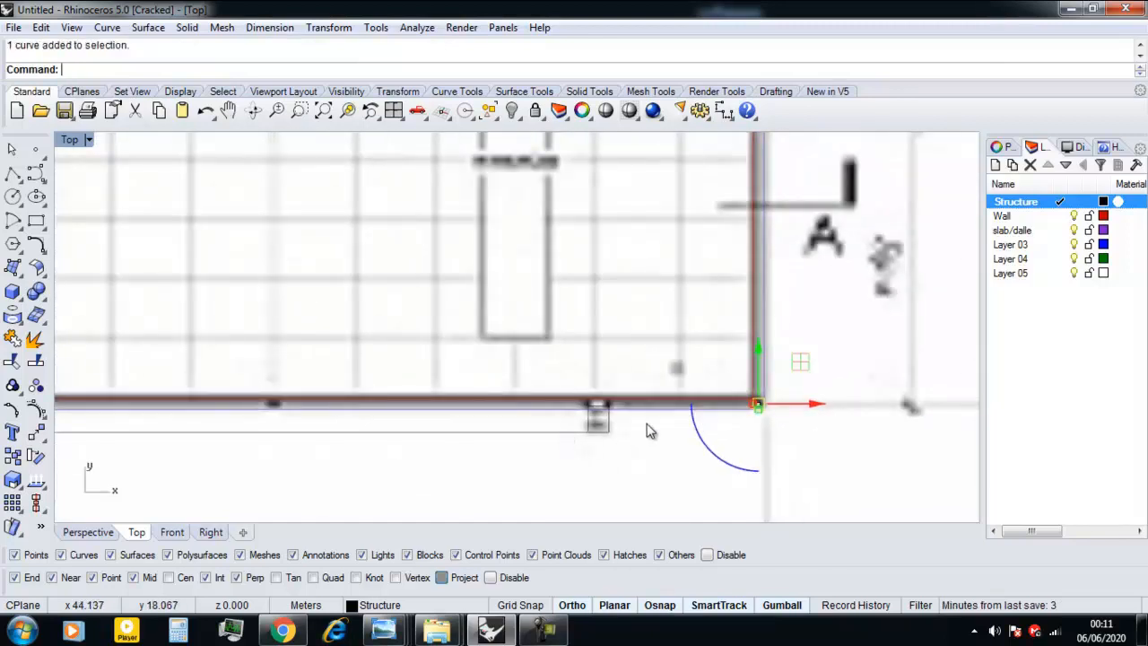
{"action": "key", "text": "Return"}
{"action": "scroll", "coordinate": [758, 401], "scroll_direction": "up", "scroll_amount": 2}
{"action": "left_click", "coordinate": [758, 401]}
{"action": "scroll", "coordinate": [758, 401], "scroll_direction": "down", "scroll_amount": 3}
{"action": "right_click_drag", "start_coordinate": [465, 409], "coordinate": [597, 409]}
{"action": "scroll", "coordinate": [505, 401], "scroll_direction": "up", "scroll_amount": 3}
{"action": "scroll", "coordinate": [534, 399], "scroll_direction": "down", "scroll_amount": 1}
{"action": "scroll", "coordinate": [502, 408], "scroll_direction": "up", "scroll_amount": 5}
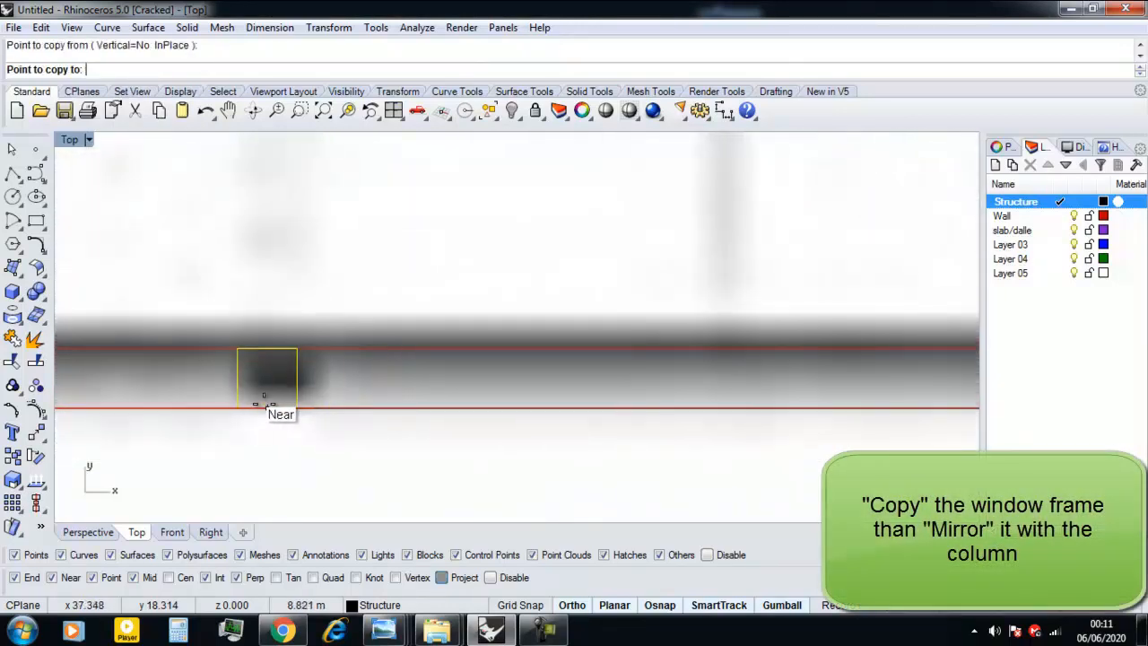
{"action": "left_click", "coordinate": [274, 408]}
{"action": "scroll", "coordinate": [280, 406], "scroll_direction": "down", "scroll_amount": 2}
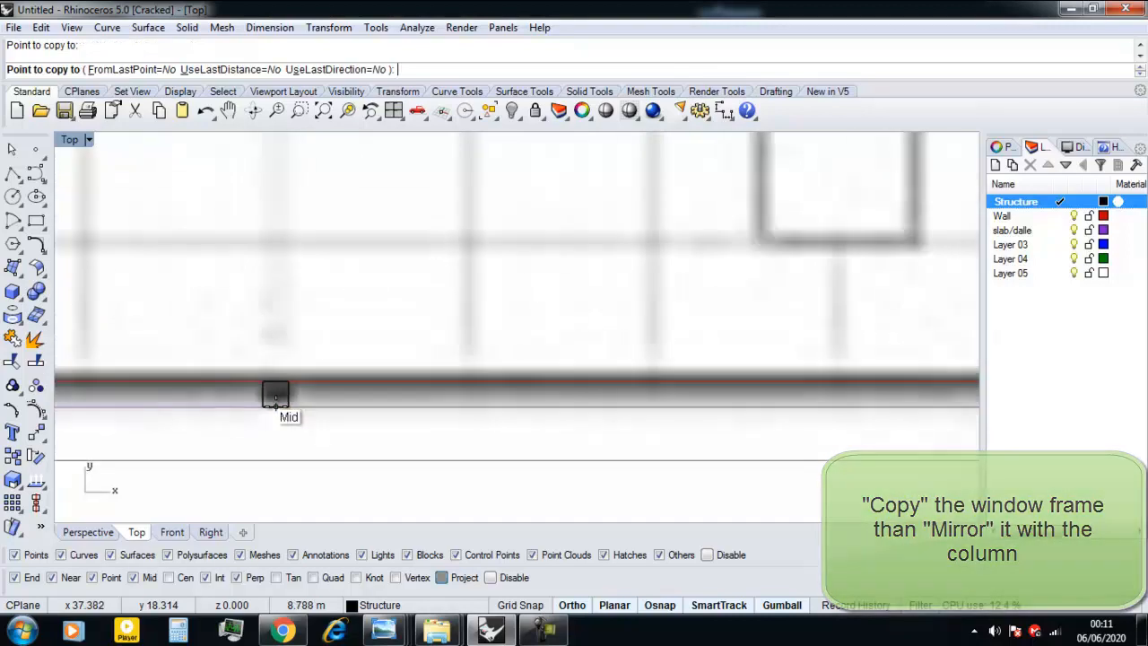
{"action": "key", "text": "Return"}
Mirror the copied window frame about a vertical axis through the midpoint of the neighbouring column's lower edge.
{"action": "scroll", "coordinate": [314, 411], "scroll_direction": "down", "scroll_amount": 2}
{"action": "scroll", "coordinate": [341, 411], "scroll_direction": "up", "scroll_amount": 3}
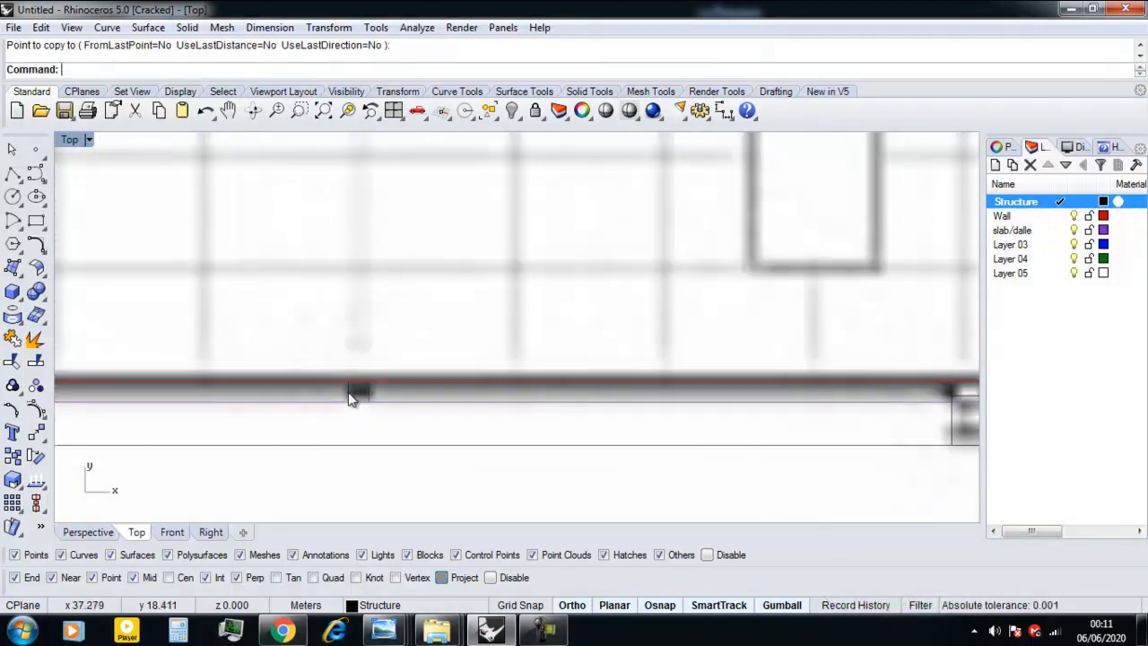
{"action": "left_click", "coordinate": [351, 395]}
{"action": "scroll", "coordinate": [352, 401], "scroll_direction": "down", "scroll_amount": 8}
{"action": "right_click_drag", "start_coordinate": [353, 404], "coordinate": [600, 404]}
{"action": "scroll", "coordinate": [409, 412], "scroll_direction": "down", "scroll_amount": 4}
{"action": "right_click_drag", "start_coordinate": [408, 412], "coordinate": [439, 414]}
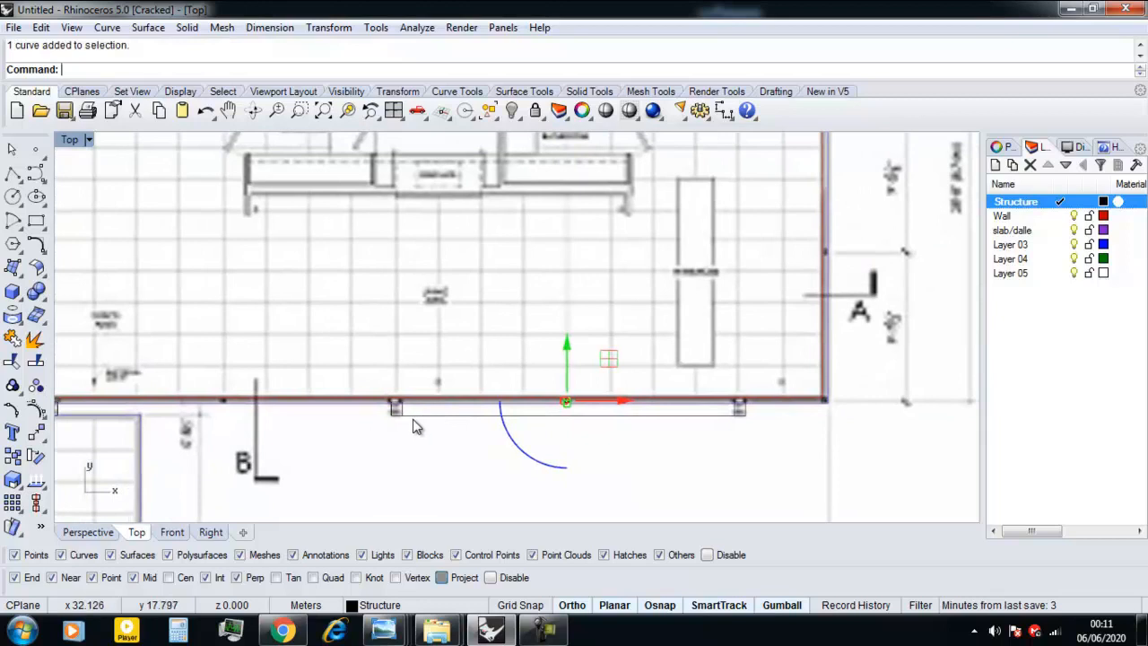
{"action": "type", "text": "r"}
{"action": "key", "text": "Return"}
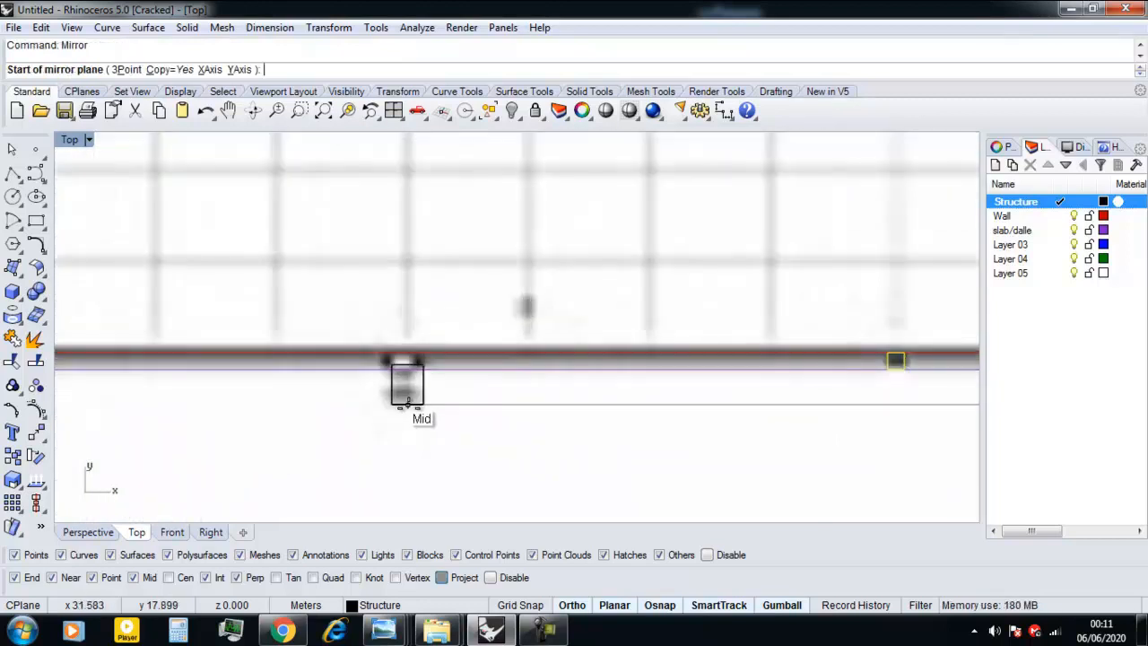
{"action": "left_click", "coordinate": [408, 403]}
{"action": "left_click", "coordinate": [407, 486]}
Shift the mirrored window frame slightly along X so it sits over its mark on the plan.
{"action": "scroll", "coordinate": [377, 467], "scroll_direction": "down", "scroll_amount": 4}
{"action": "scroll", "coordinate": [386, 412], "scroll_direction": "up", "scroll_amount": 6}
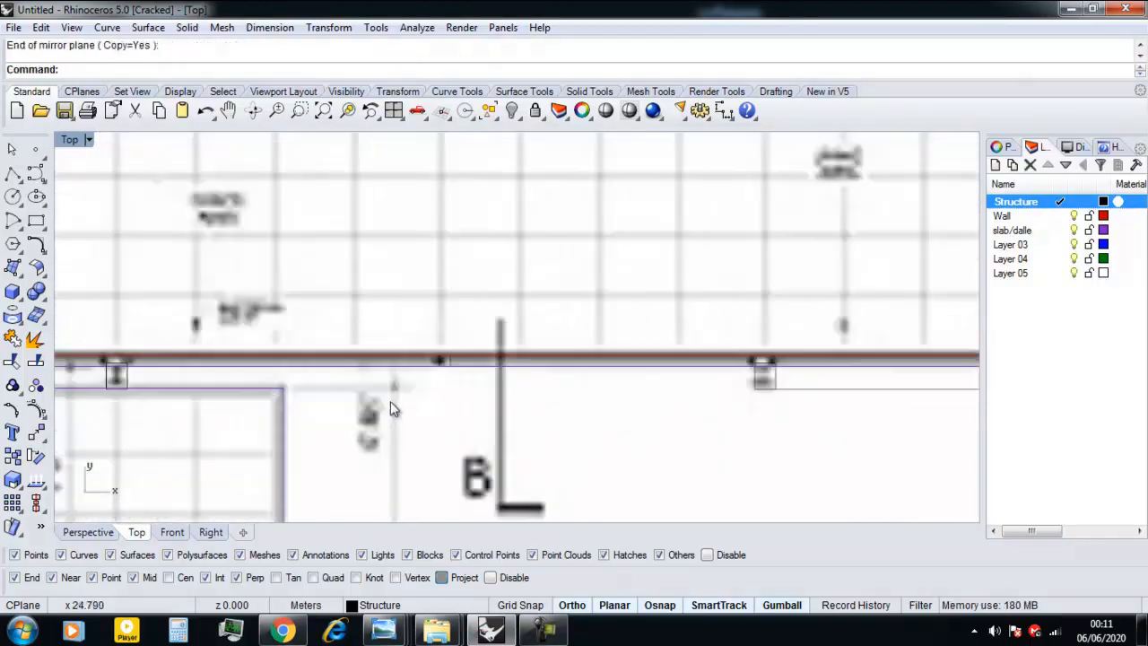
{"action": "left_click_drag", "start_coordinate": [456, 372], "coordinate": [409, 370]}
Copy the shifted window frame about 8.77 m along the lower edge to the wall's lower-left corner.
{"action": "scroll", "coordinate": [260, 408], "scroll_direction": "down", "scroll_amount": 6}
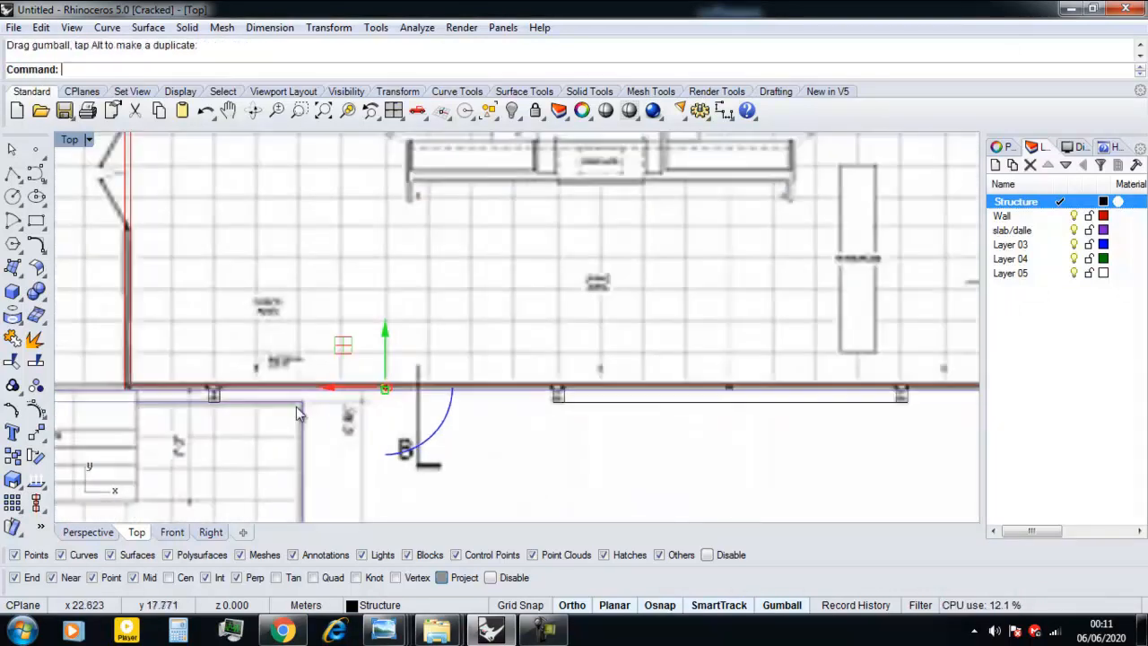
{"action": "scroll", "coordinate": [240, 410], "scroll_direction": "up", "scroll_amount": 3}
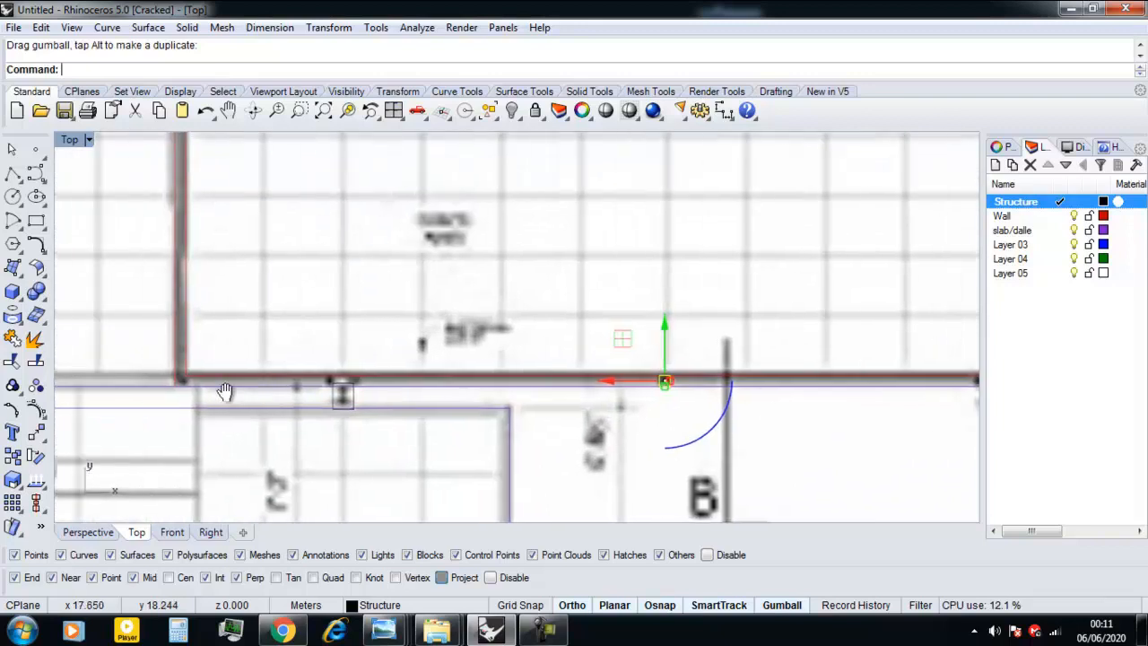
{"action": "scroll", "coordinate": [654, 395], "scroll_direction": "up", "scroll_amount": 5}
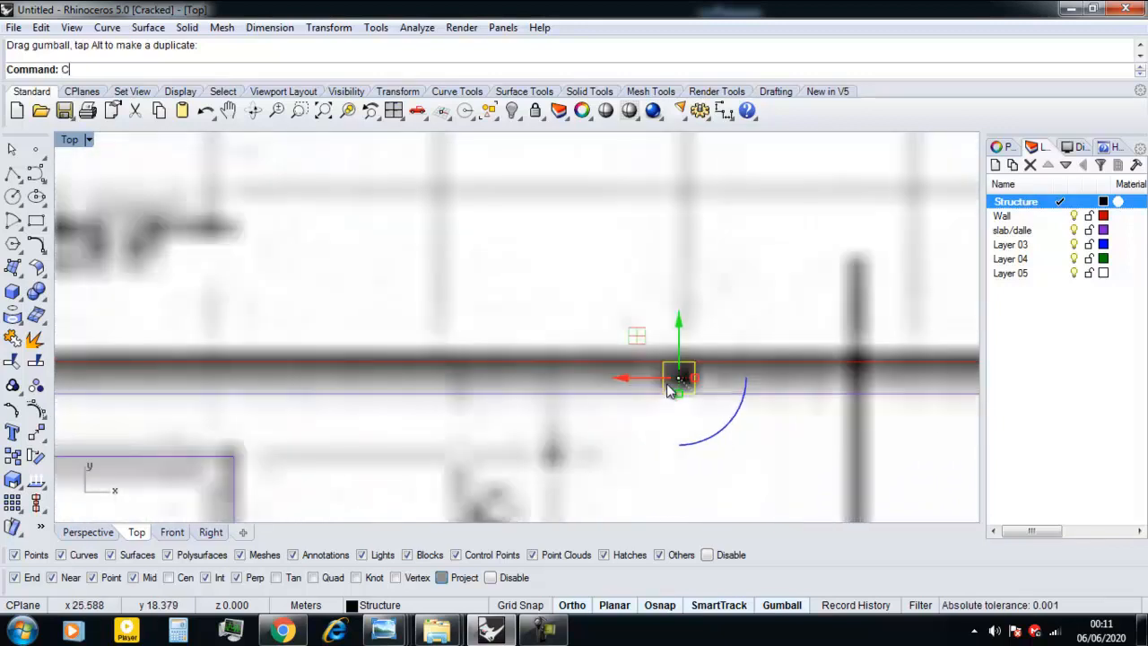
{"action": "type", "text": "Copy"}
{"action": "key", "text": "Return"}
{"action": "scroll", "coordinate": [668, 390], "scroll_direction": "up", "scroll_amount": 2}
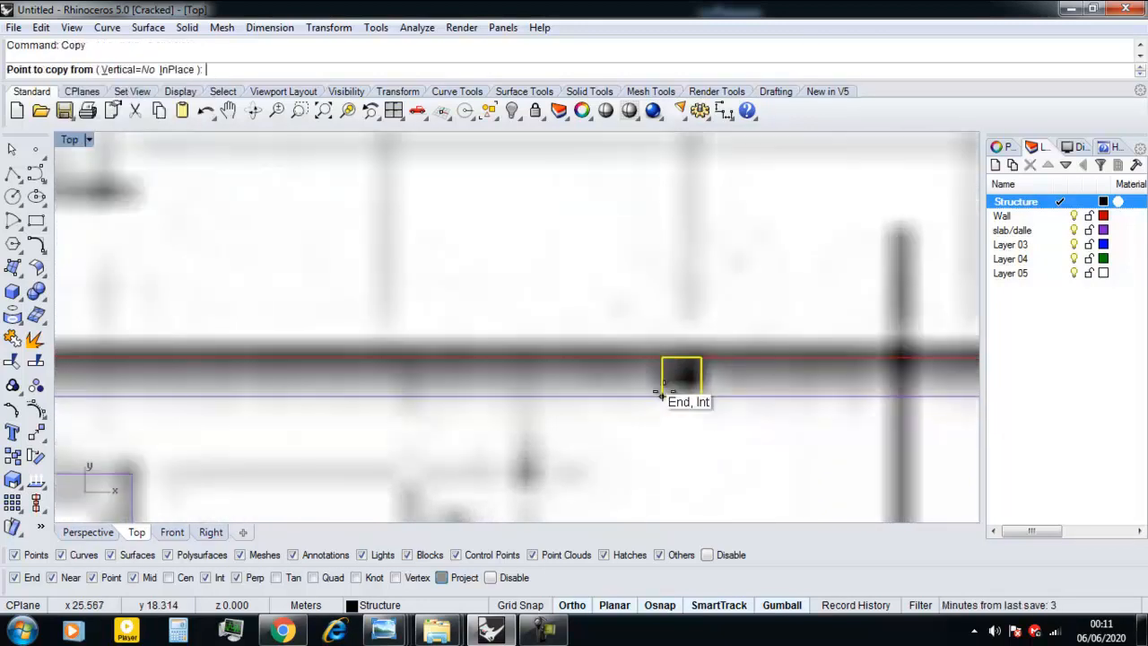
{"action": "left_click", "coordinate": [661, 397]}
{"action": "scroll", "coordinate": [521, 397], "scroll_direction": "down", "scroll_amount": 4}
{"action": "scroll", "coordinate": [513, 395], "scroll_direction": "down", "scroll_amount": 4}
{"action": "right_click_drag", "start_coordinate": [305, 374], "coordinate": [753, 328]}
{"action": "scroll", "coordinate": [269, 352], "scroll_direction": "up", "scroll_amount": 8}
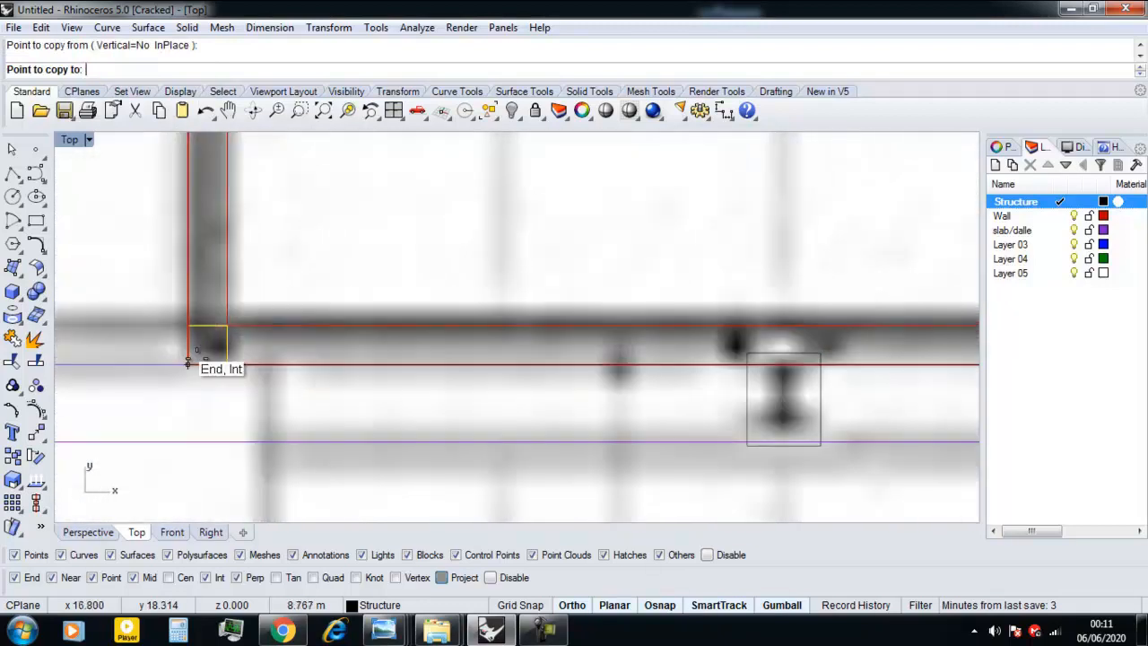
{"action": "left_click", "coordinate": [190, 363]}
{"action": "scroll", "coordinate": [275, 370], "scroll_direction": "down", "scroll_amount": 10}
{"action": "scroll", "coordinate": [392, 436], "scroll_direction": "down", "scroll_amount": 6}
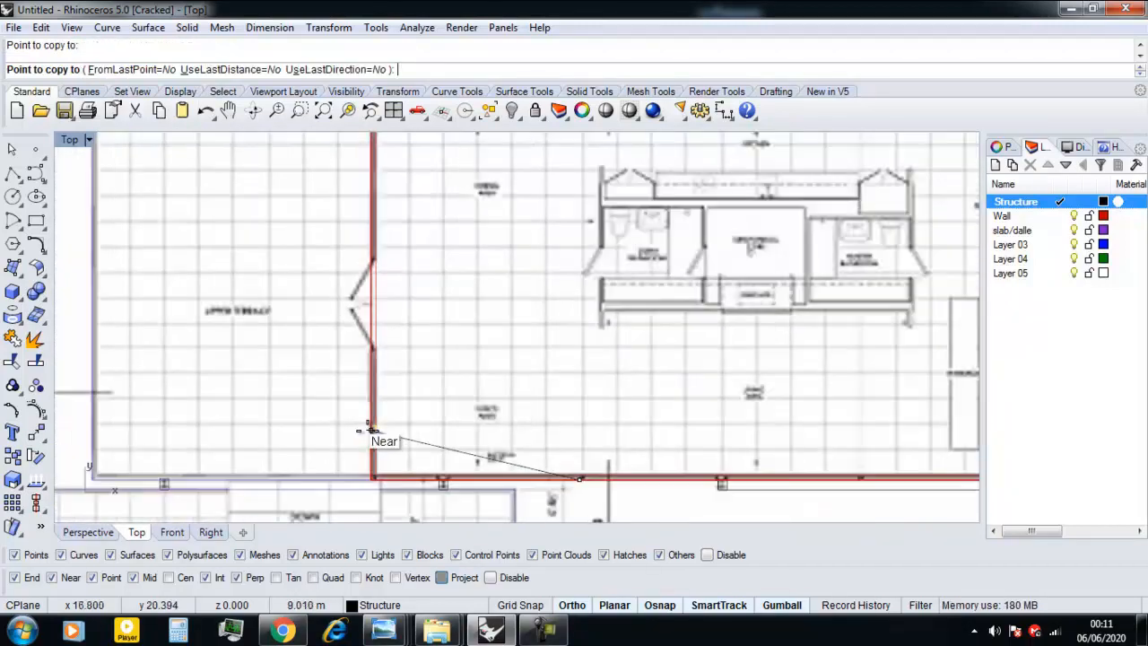
{"action": "scroll", "coordinate": [345, 423], "scroll_direction": "up", "scroll_amount": 2}
{"action": "right_click", "coordinate": [346, 423]}
Mirror the window frames on the wall's lower edge onto its upper edge about a horizontal axis through the right wall's midpoint.
{"action": "scroll", "coordinate": [346, 425], "scroll_direction": "down", "scroll_amount": 3}
{"action": "scroll", "coordinate": [362, 477], "scroll_direction": "up", "scroll_amount": 5}
{"action": "scroll", "coordinate": [348, 469], "scroll_direction": "up", "scroll_amount": 10}
{"action": "left_click_drag", "start_coordinate": [343, 475], "coordinate": [439, 392]}
{"action": "left_click", "coordinate": [372, 498]}
{"action": "scroll", "coordinate": [436, 399], "scroll_direction": "down", "scroll_amount": 6}
{"action": "right_click_drag", "start_coordinate": [435, 396], "coordinate": [435, 349]}
{"action": "scroll", "coordinate": [412, 408], "scroll_direction": "up", "scroll_amount": 4}
{"action": "left_click_drag", "start_coordinate": [409, 408], "coordinate": [467, 321]}
{"action": "scroll", "coordinate": [451, 337], "scroll_direction": "down", "scroll_amount": 7}
{"action": "right_click_drag", "start_coordinate": [639, 375], "coordinate": [503, 378]}
{"action": "scroll", "coordinate": [551, 375], "scroll_direction": "up", "scroll_amount": 6}
{"action": "scroll", "coordinate": [547, 373], "scroll_direction": "up", "scroll_amount": 6}
{"action": "left_click_drag", "start_coordinate": [437, 393], "coordinate": [493, 257], "text": "shift"}
{"action": "scroll", "coordinate": [492, 296], "scroll_direction": "down", "scroll_amount": 2}
{"action": "scroll", "coordinate": [480, 341], "scroll_direction": "down", "scroll_amount": 3}
{"action": "scroll", "coordinate": [562, 407], "scroll_direction": "up", "scroll_amount": 4}
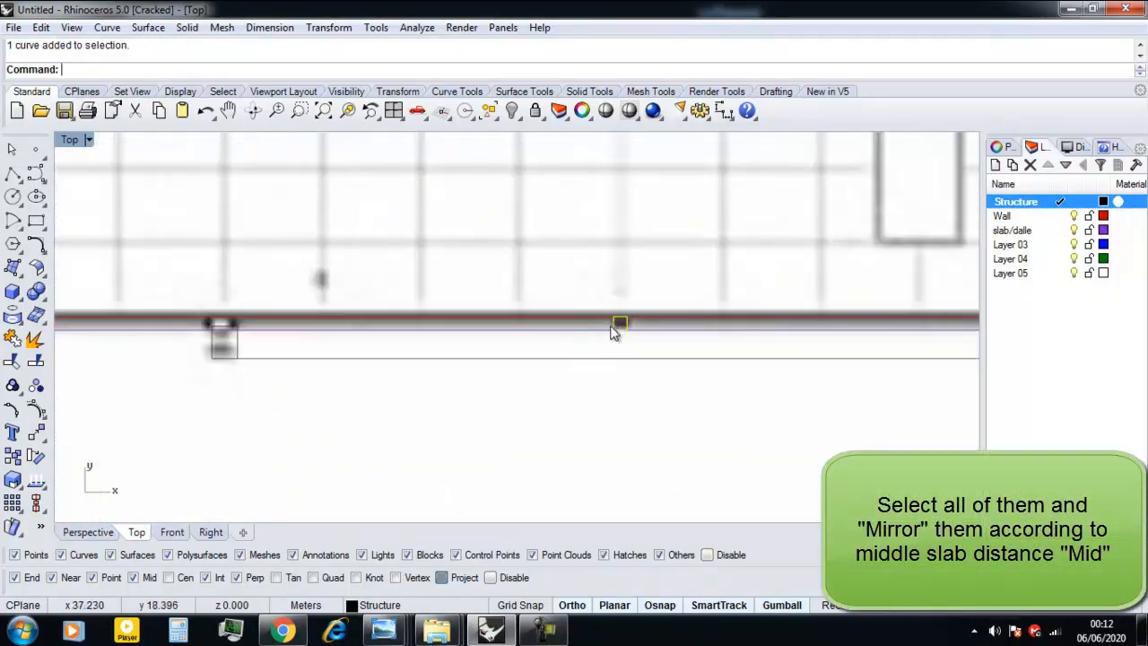
{"action": "scroll", "coordinate": [464, 384], "scroll_direction": "down", "scroll_amount": 3}
{"action": "scroll", "coordinate": [657, 363], "scroll_direction": "up", "scroll_amount": 3}
{"action": "scroll", "coordinate": [622, 362], "scroll_direction": "down", "scroll_amount": 3}
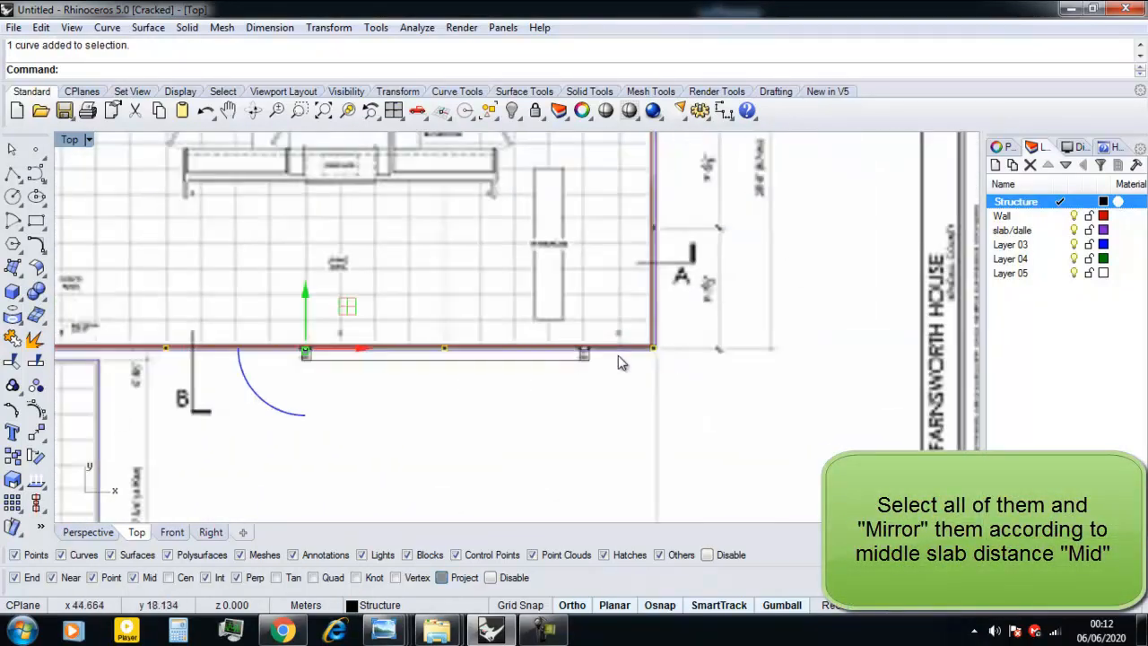
{"action": "key", "text": "Return"}
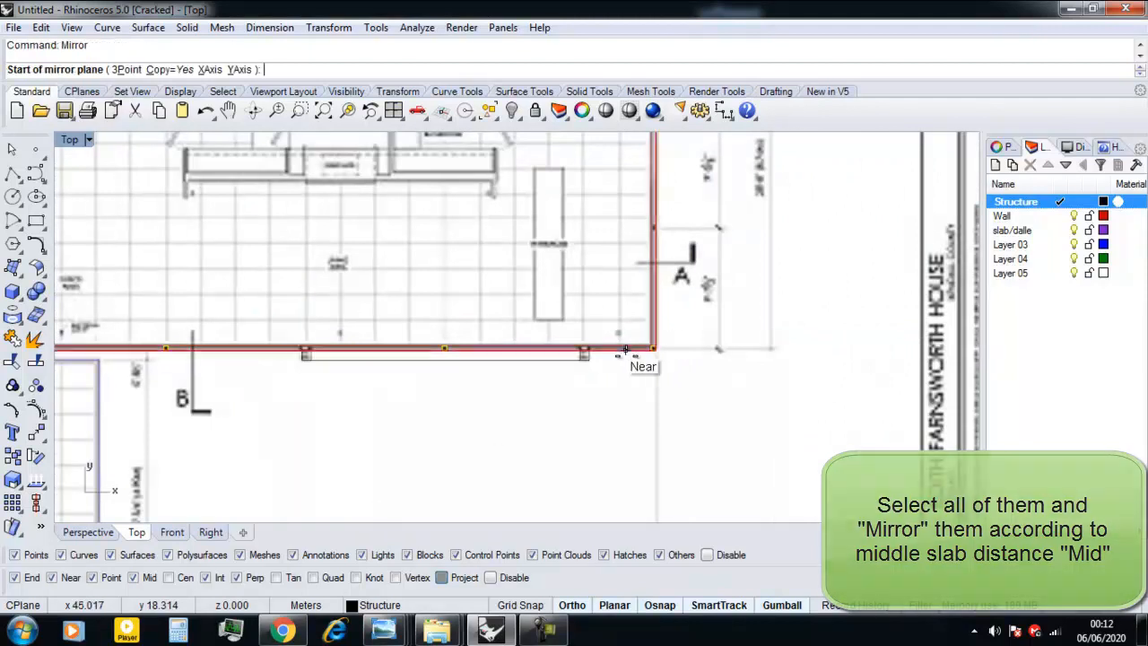
{"action": "scroll", "coordinate": [625, 362], "scroll_direction": "down", "scroll_amount": 3}
{"action": "left_click", "coordinate": [641, 256]}
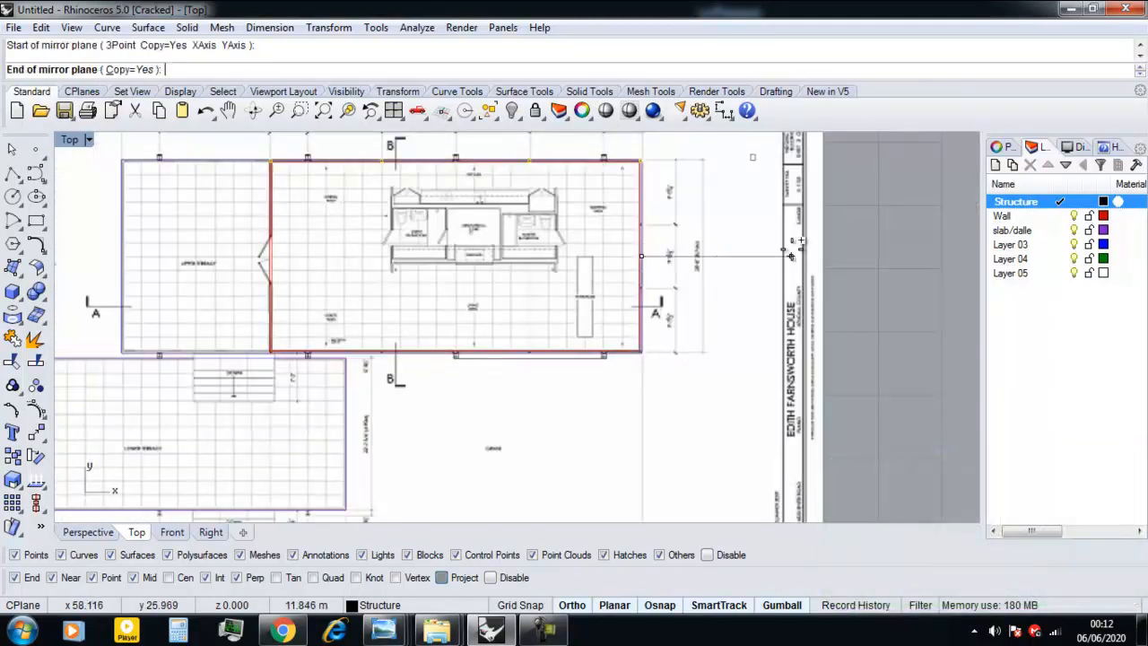
Copy the upper-right corner window frame down the right wall onto its two frame marks, about 5.04 m and 10.02 m away.
{"action": "scroll", "coordinate": [626, 305], "scroll_direction": "up", "scroll_amount": 8}
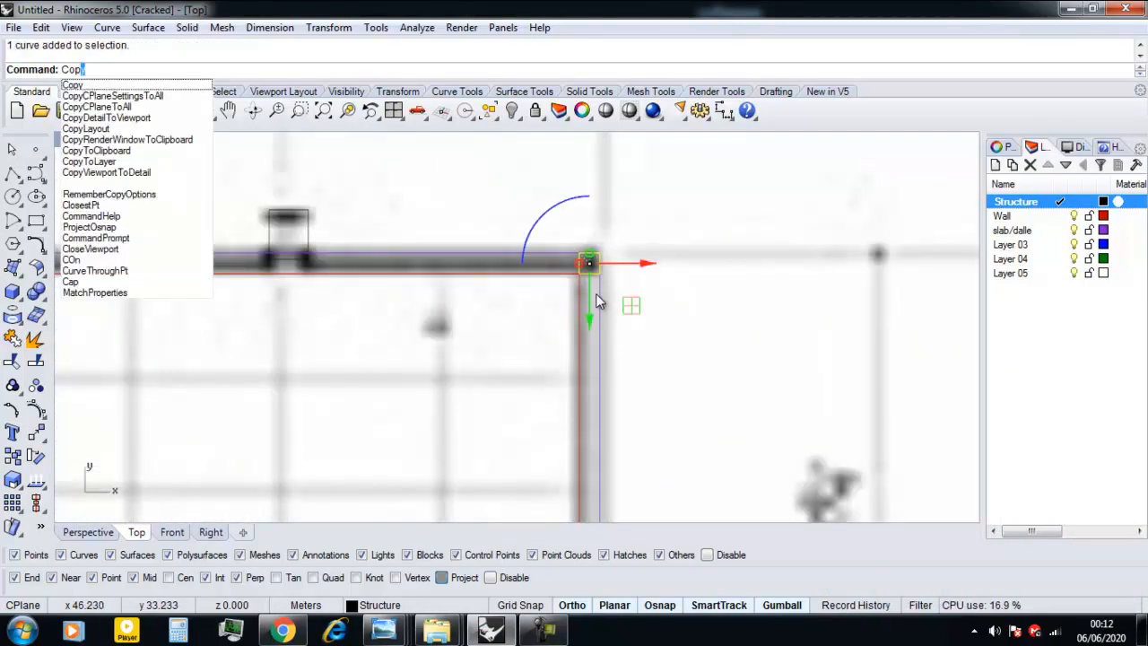
{"action": "type", "text": "y"}
{"action": "key", "text": "Return"}
{"action": "scroll", "coordinate": [595, 252], "scroll_direction": "up", "scroll_amount": 2}
{"action": "left_click", "coordinate": [592, 254]}
{"action": "scroll", "coordinate": [591, 254], "scroll_direction": "down", "scroll_amount": 3}
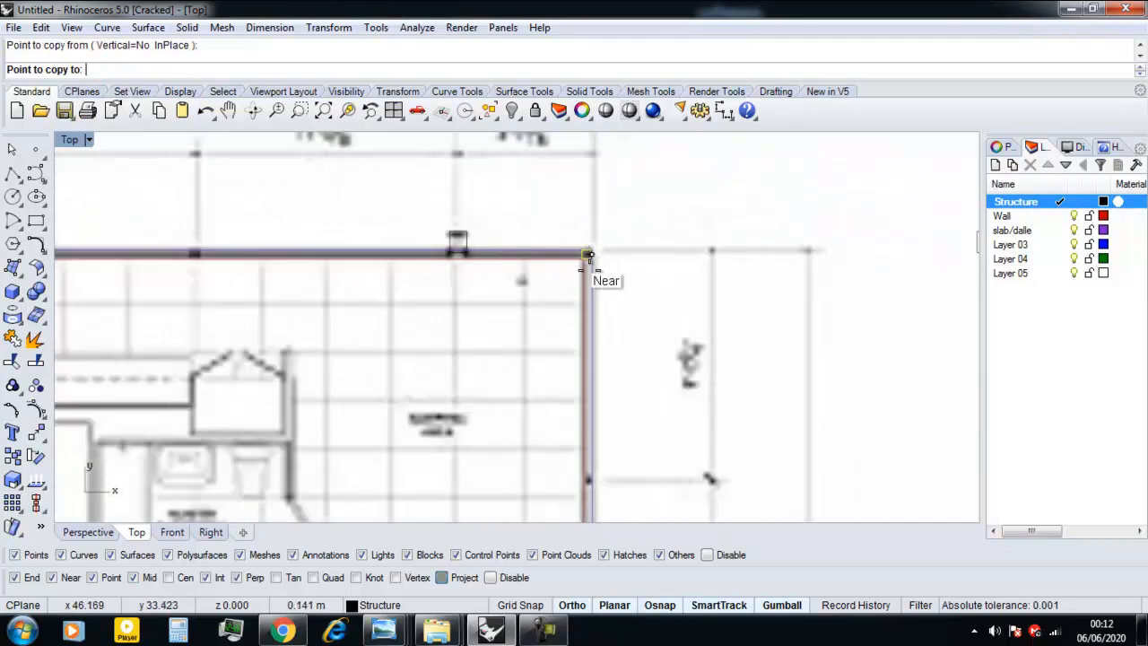
{"action": "scroll", "coordinate": [574, 413], "scroll_direction": "up", "scroll_amount": 5}
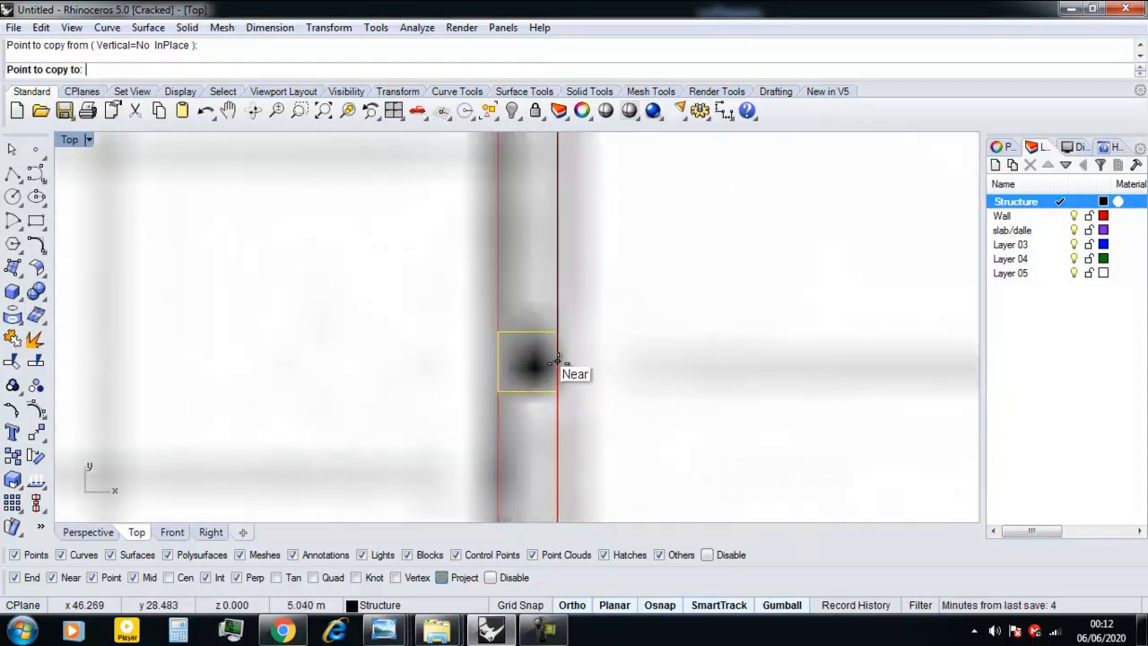
{"action": "left_click", "coordinate": [556, 359]}
{"action": "scroll", "coordinate": [556, 363], "scroll_direction": "down", "scroll_amount": 5}
{"action": "scroll", "coordinate": [550, 252], "scroll_direction": "up", "scroll_amount": 8}
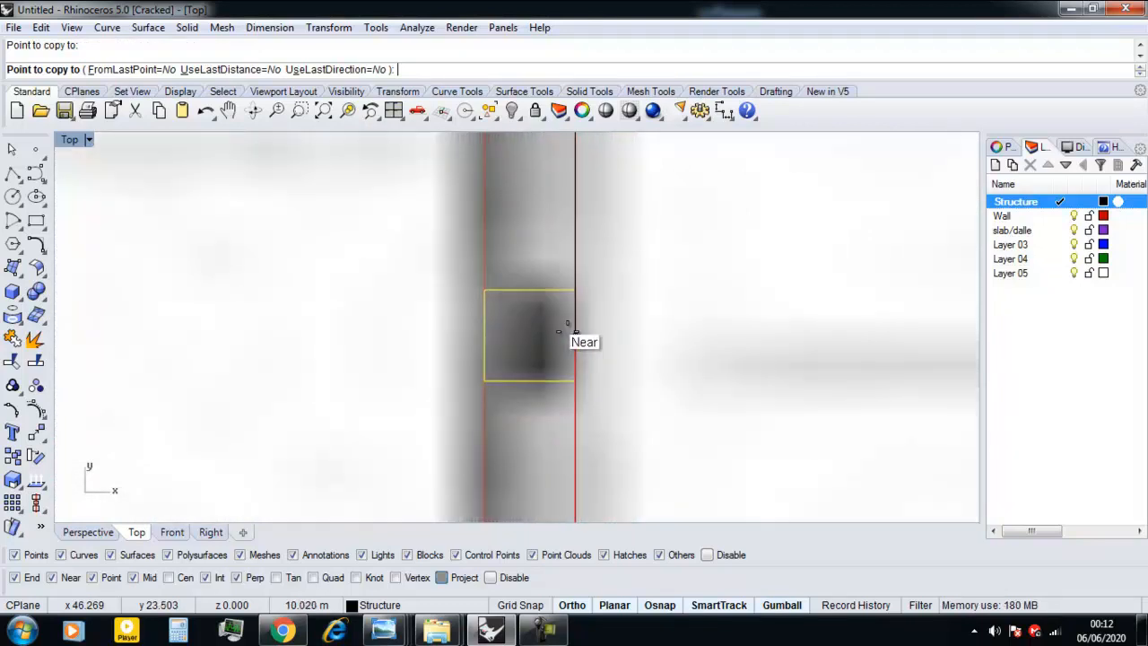
{"action": "left_click", "coordinate": [574, 339]}
{"action": "scroll", "coordinate": [571, 346], "scroll_direction": "down", "scroll_amount": 10}
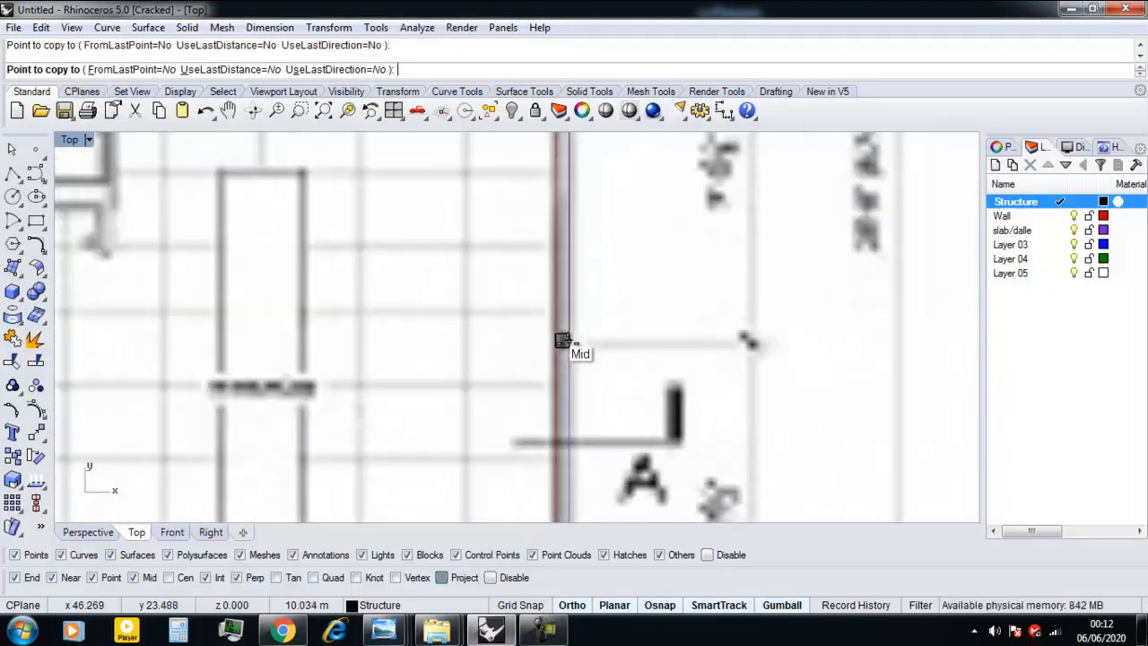
{"action": "scroll", "coordinate": [503, 344], "scroll_direction": "up", "scroll_amount": 4}
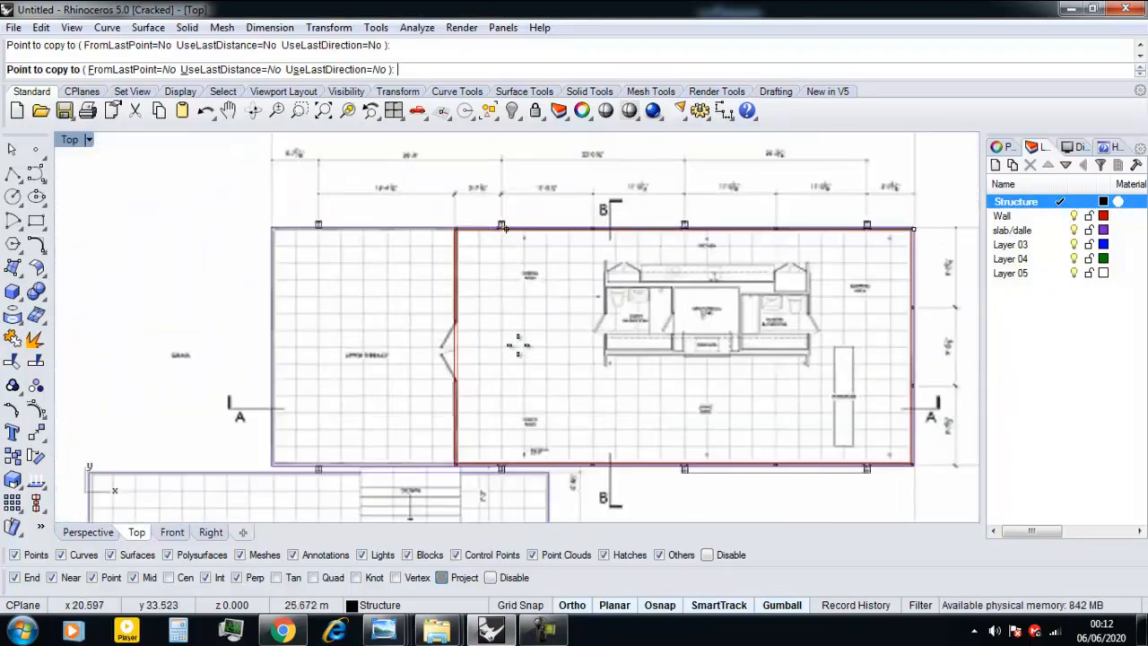
{"action": "right_click", "coordinate": [558, 345]}
Draw a rectangular door border across the left wall's thickness at the upper jamb of the double door.
{"action": "right_click_drag", "start_coordinate": [906, 275], "coordinate": [723, 268]}
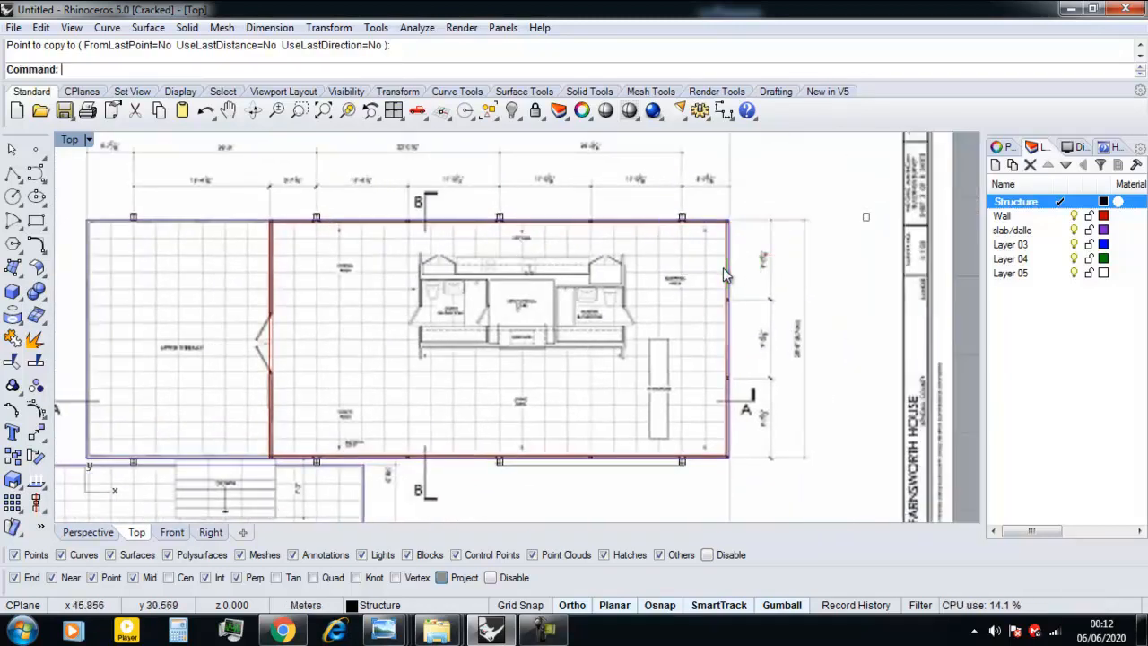
{"action": "scroll", "coordinate": [348, 318], "scroll_direction": "up", "scroll_amount": 8}
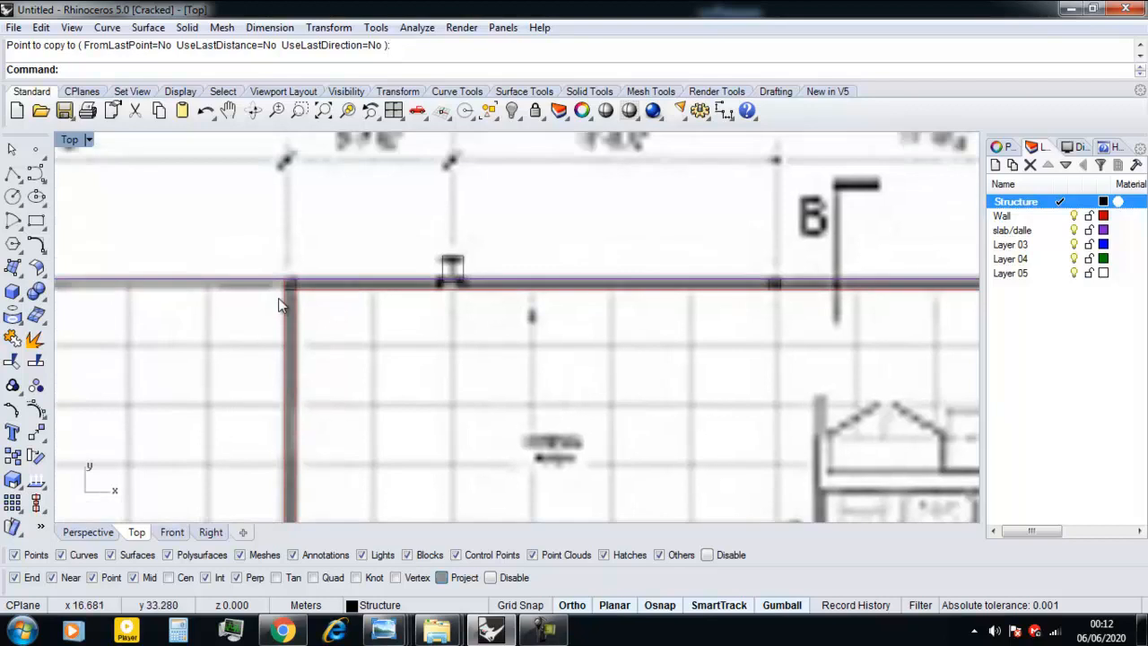
{"action": "scroll", "coordinate": [283, 284], "scroll_direction": "up", "scroll_amount": 2}
{"action": "scroll", "coordinate": [284, 283], "scroll_direction": "down", "scroll_amount": 6}
{"action": "scroll", "coordinate": [538, 310], "scroll_direction": "up", "scroll_amount": 2}
{"action": "scroll", "coordinate": [467, 338], "scroll_direction": "down", "scroll_amount": 6}
{"action": "scroll", "coordinate": [387, 388], "scroll_direction": "up", "scroll_amount": 5}
{"action": "scroll", "coordinate": [387, 388], "scroll_direction": "up", "scroll_amount": 6}
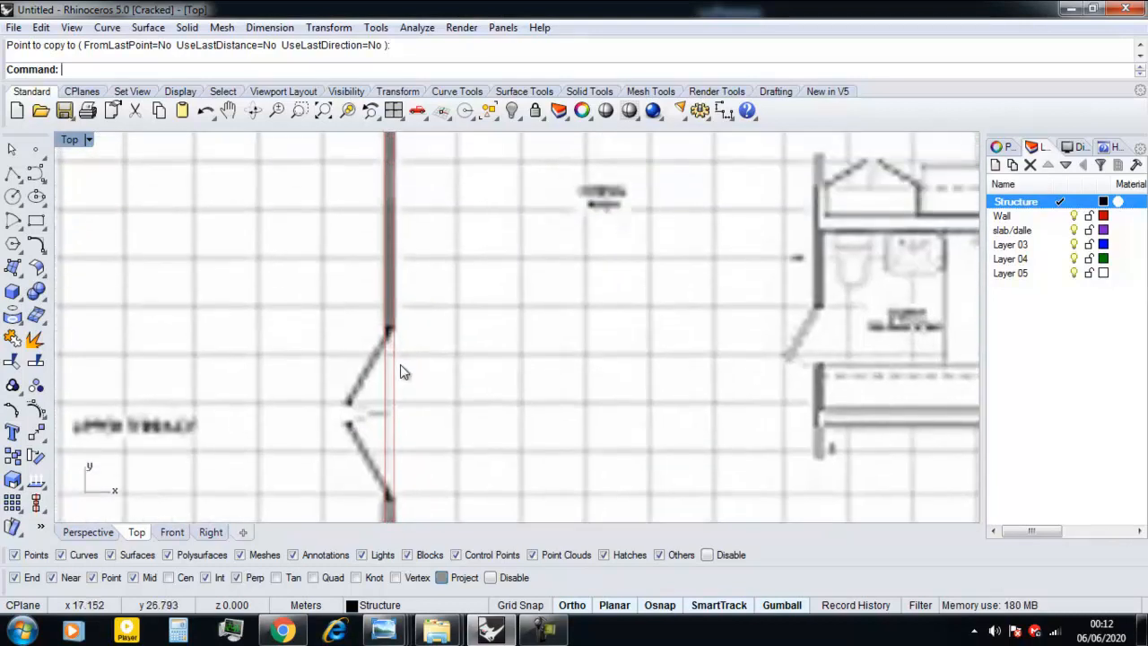
{"action": "scroll", "coordinate": [404, 364], "scroll_direction": "up", "scroll_amount": 6}
{"action": "scroll", "coordinate": [395, 351], "scroll_direction": "down", "scroll_amount": 3}
{"action": "right_click_drag", "start_coordinate": [384, 337], "coordinate": [390, 370]}
{"action": "scroll", "coordinate": [390, 370], "scroll_direction": "up", "scroll_amount": 3}
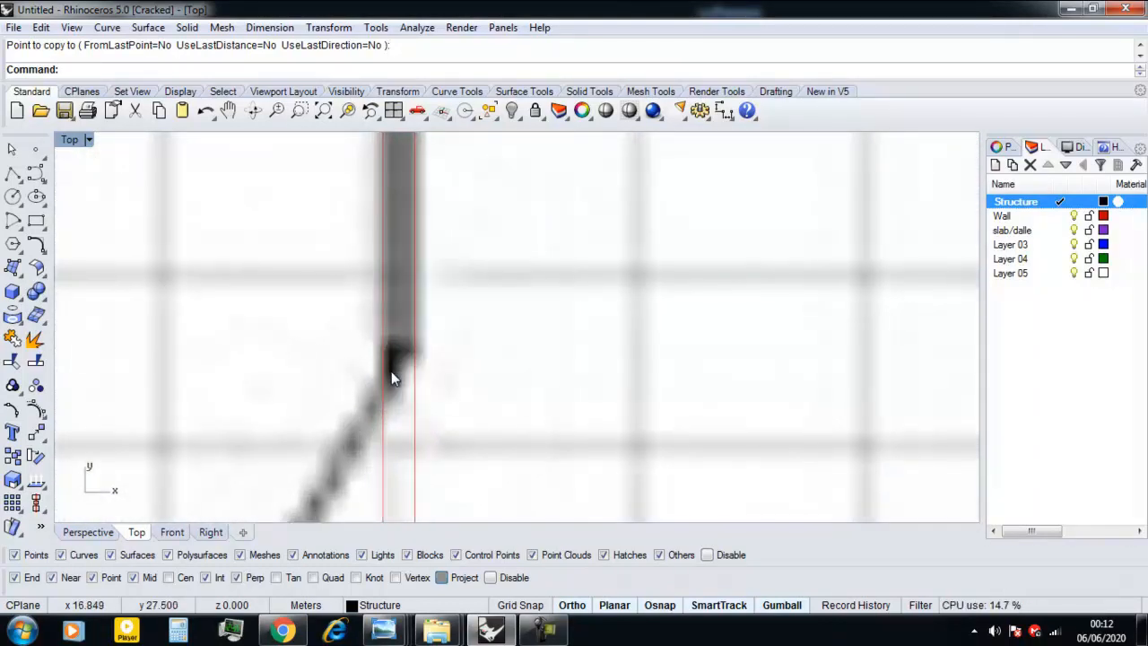
{"action": "key", "text": "Return"}
{"action": "scroll", "coordinate": [391, 371], "scroll_direction": "up", "scroll_amount": 5}
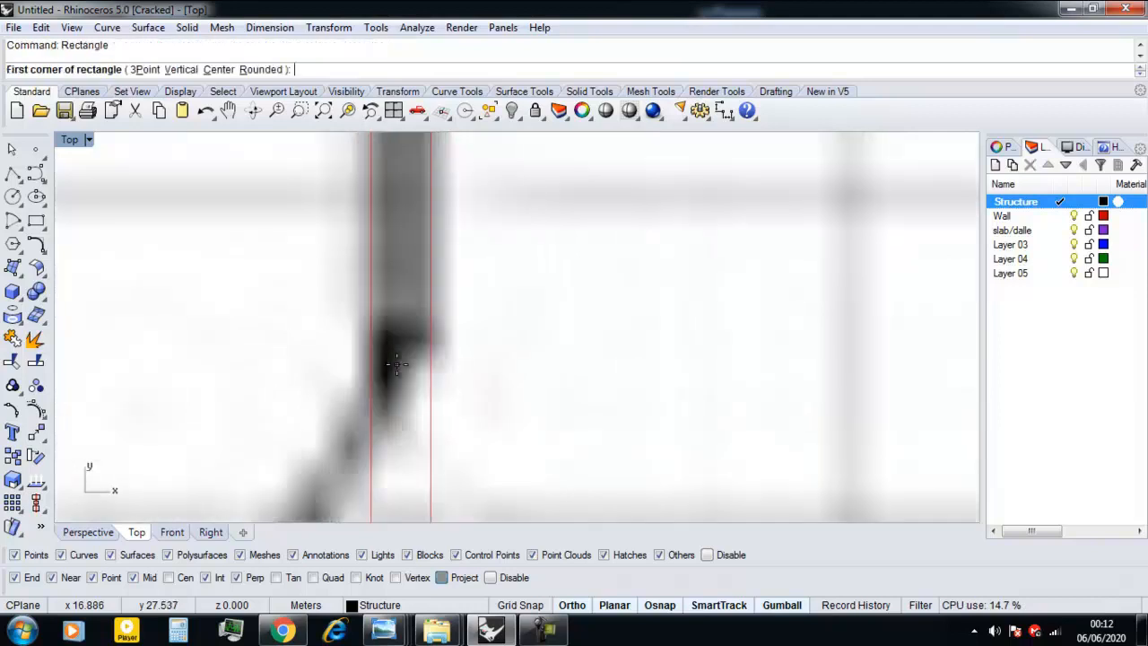
{"action": "left_click", "coordinate": [457, 346]}
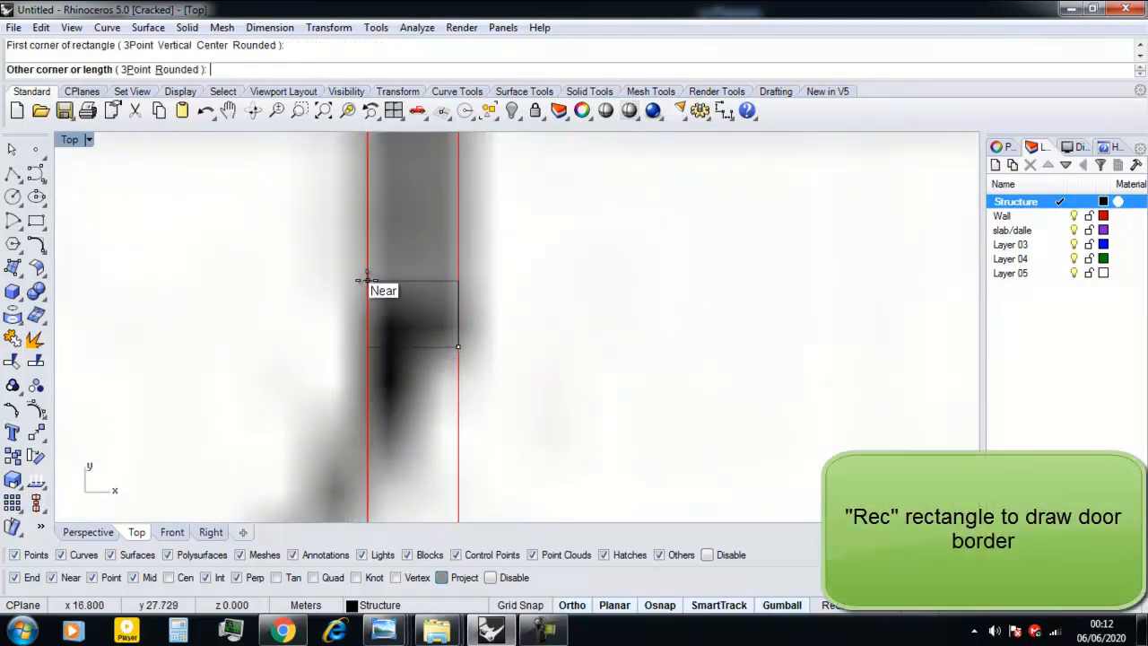
{"action": "left_click", "coordinate": [367, 281]}
{"action": "scroll", "coordinate": [420, 305], "scroll_direction": "down", "scroll_amount": 3}
Mirror the door border about a horizontal axis through the midpoint of the left wall.
{"action": "left_click", "coordinate": [422, 326]}
{"action": "scroll", "coordinate": [422, 327], "scroll_direction": "down", "scroll_amount": 3}
{"action": "type", "text": "Mirror"}
{"action": "key", "text": "Return"}
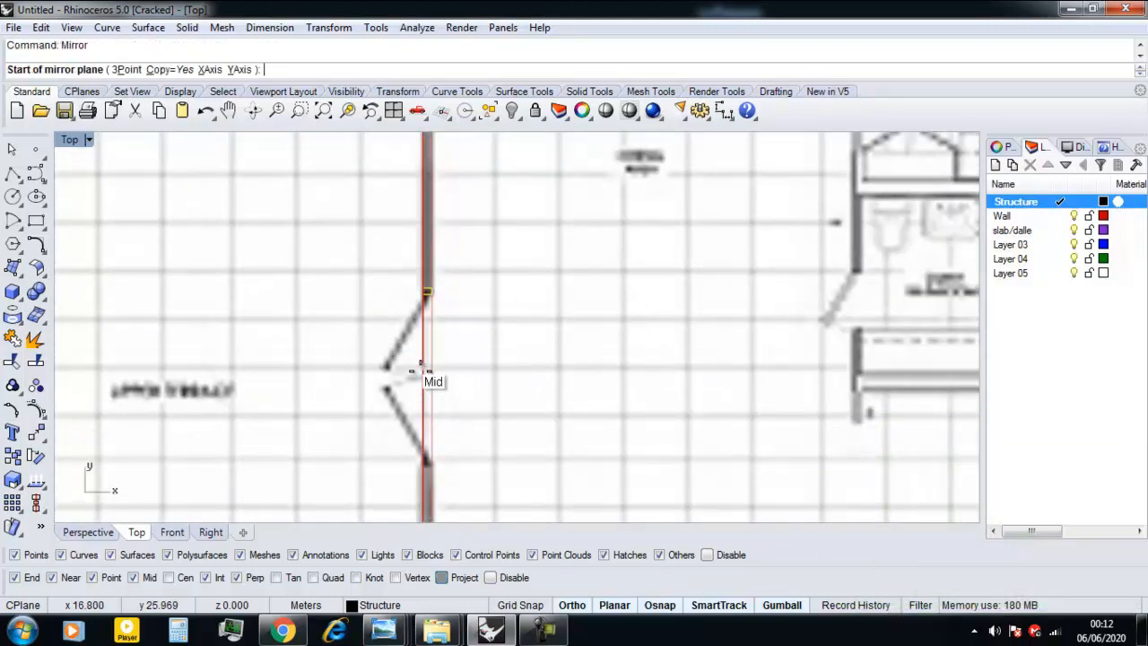
{"action": "left_click", "coordinate": [423, 366]}
{"action": "left_click", "coordinate": [349, 366]}
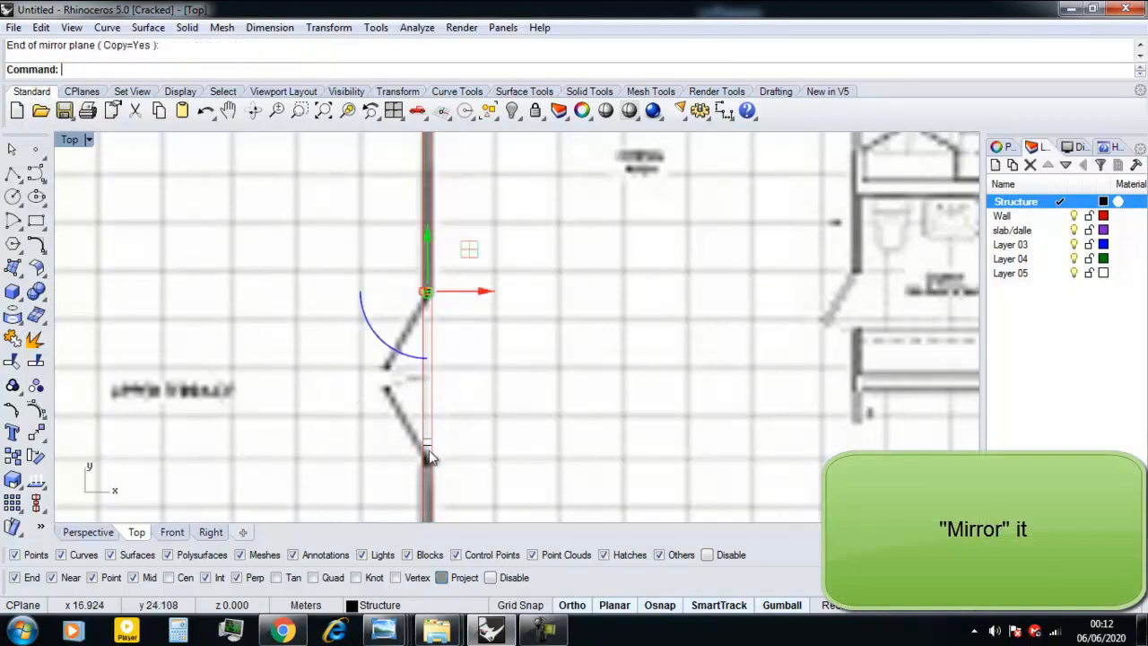
Move the mirrored door border about 0.49 m down along Y onto the double door's lower jamb.
{"action": "scroll", "coordinate": [428, 452], "scroll_direction": "up", "scroll_amount": 3}
{"action": "left_click", "coordinate": [424, 397]}
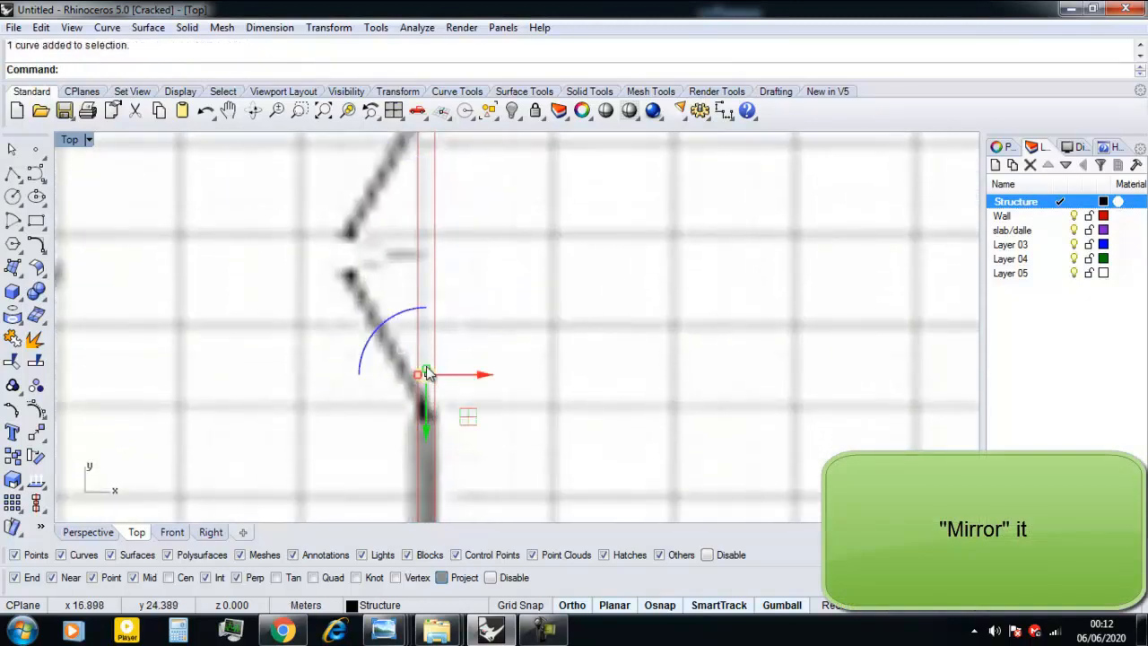
{"action": "scroll", "coordinate": [428, 381], "scroll_direction": "down", "scroll_amount": 1}
{"action": "left_click_drag", "start_coordinate": [429, 393], "coordinate": [427, 412]}
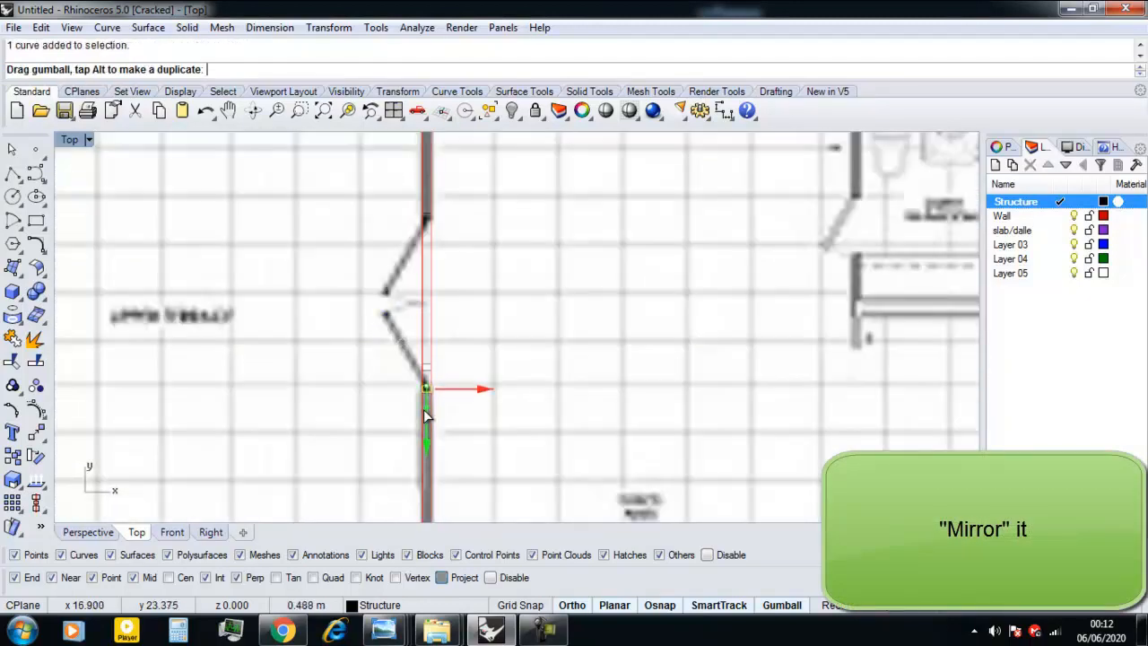
{"action": "scroll", "coordinate": [431, 398], "scroll_direction": "down", "scroll_amount": 8}
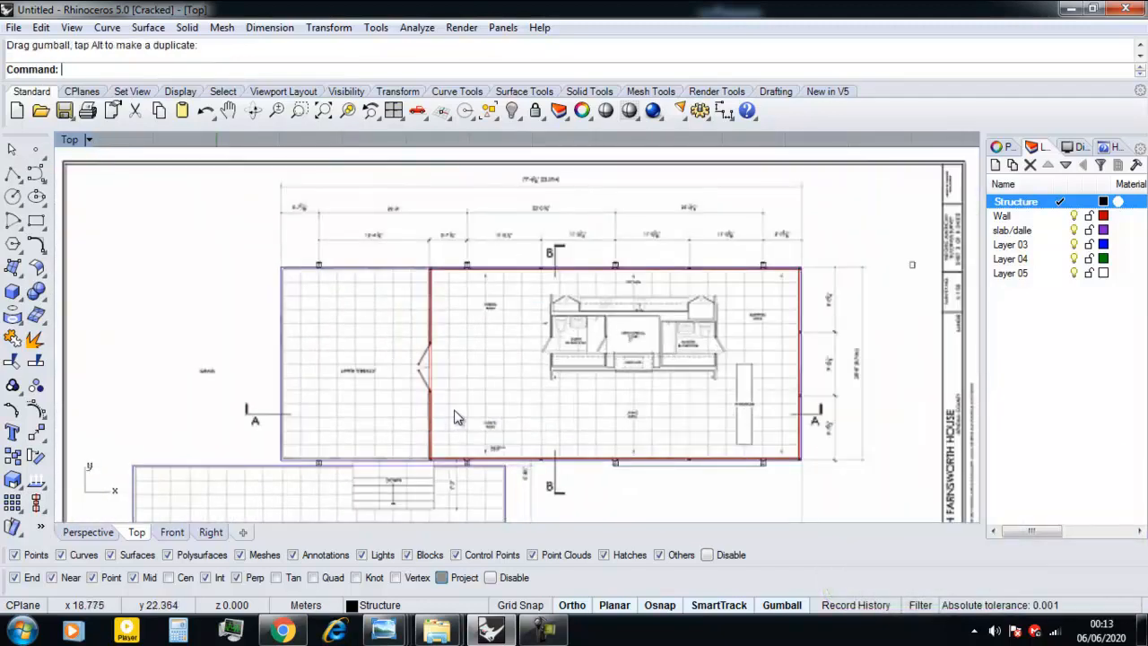
Try to outline the central core's left interior wall with a rectangle from the doorway jamb up to the wall's upper end.
{"action": "scroll", "coordinate": [454, 417], "scroll_direction": "up", "scroll_amount": 2}
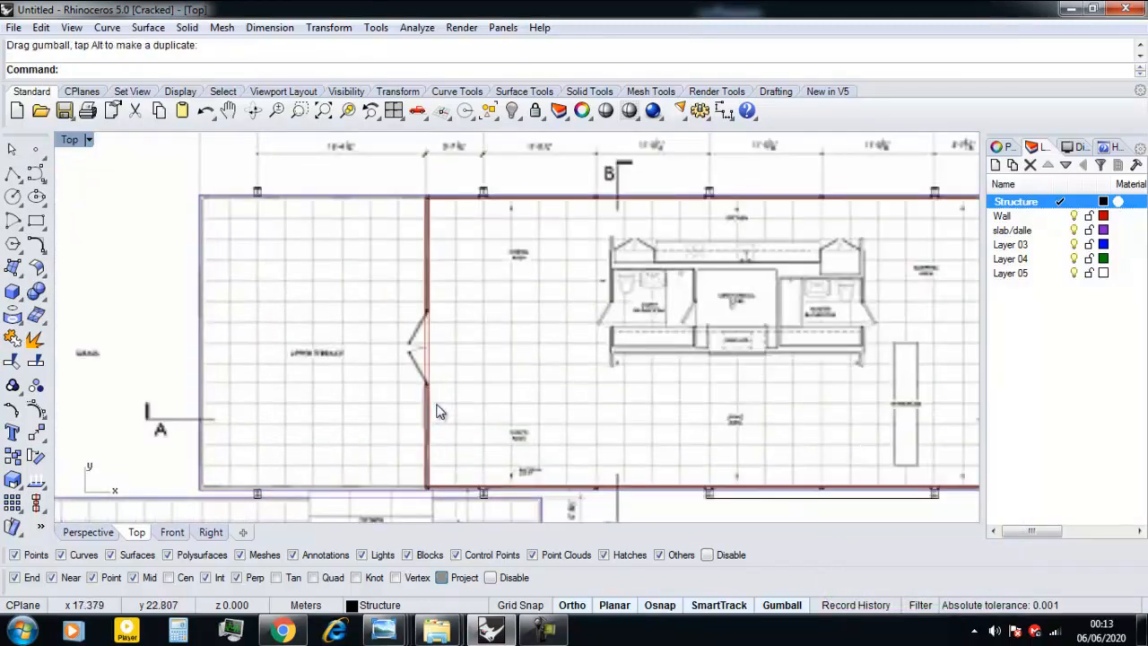
{"action": "scroll", "coordinate": [429, 399], "scroll_direction": "up", "scroll_amount": 1}
{"action": "scroll", "coordinate": [459, 393], "scroll_direction": "down", "scroll_amount": 3}
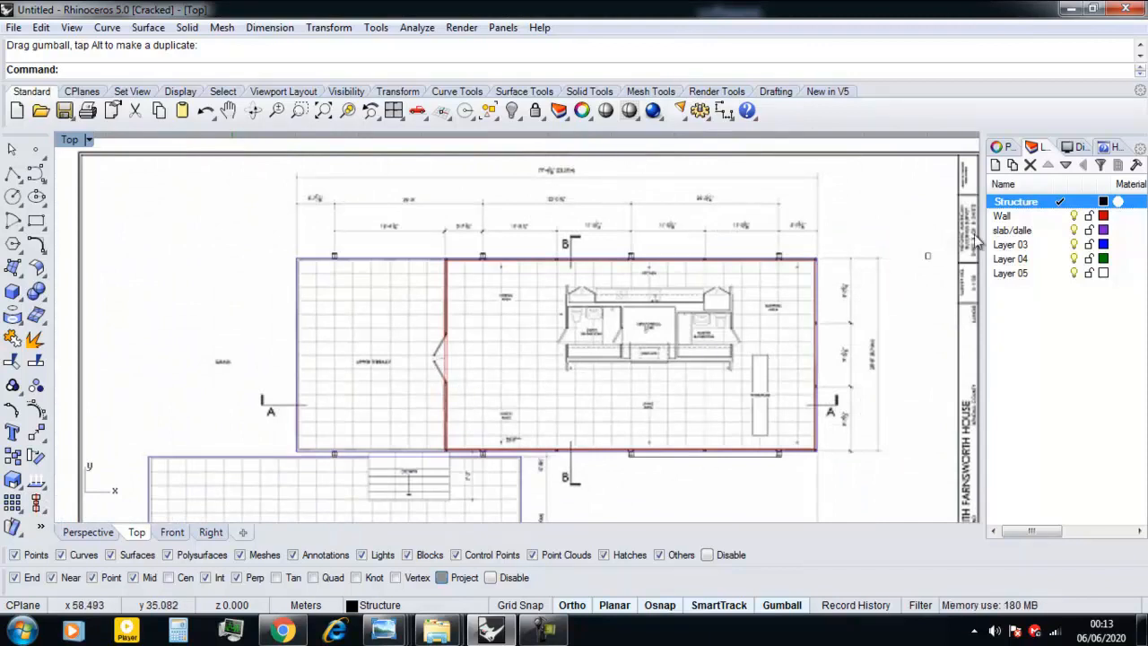
{"action": "scroll", "coordinate": [466, 410], "scroll_direction": "up", "scroll_amount": 5}
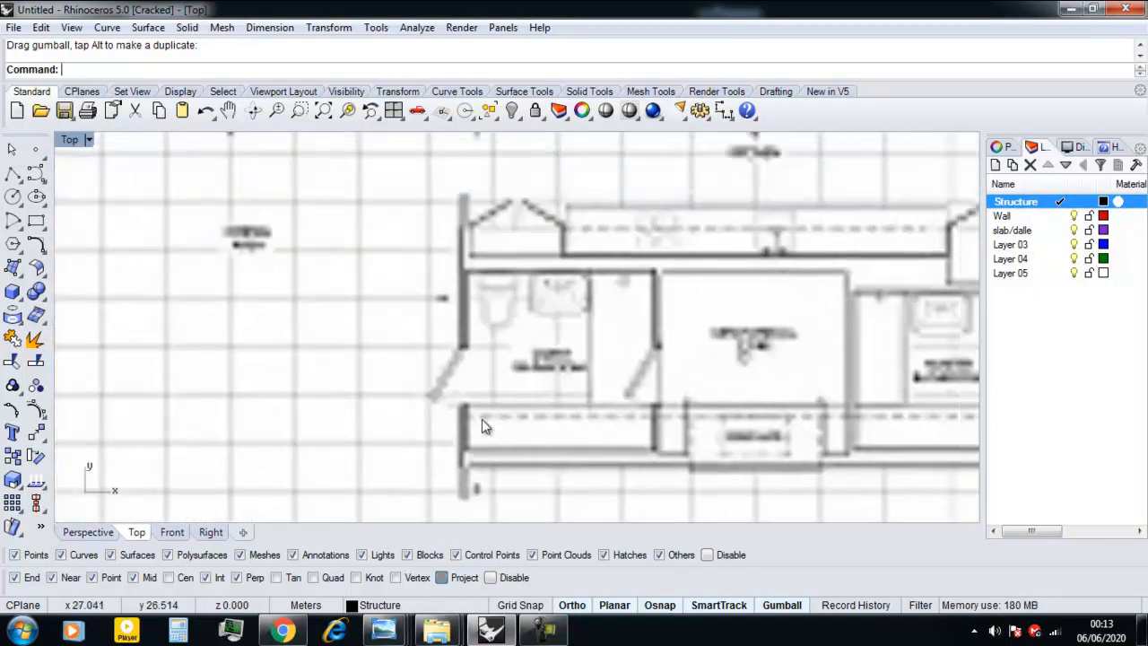
{"action": "scroll", "coordinate": [503, 387], "scroll_direction": "down", "scroll_amount": 3}
{"action": "scroll", "coordinate": [502, 404], "scroll_direction": "up", "scroll_amount": 2}
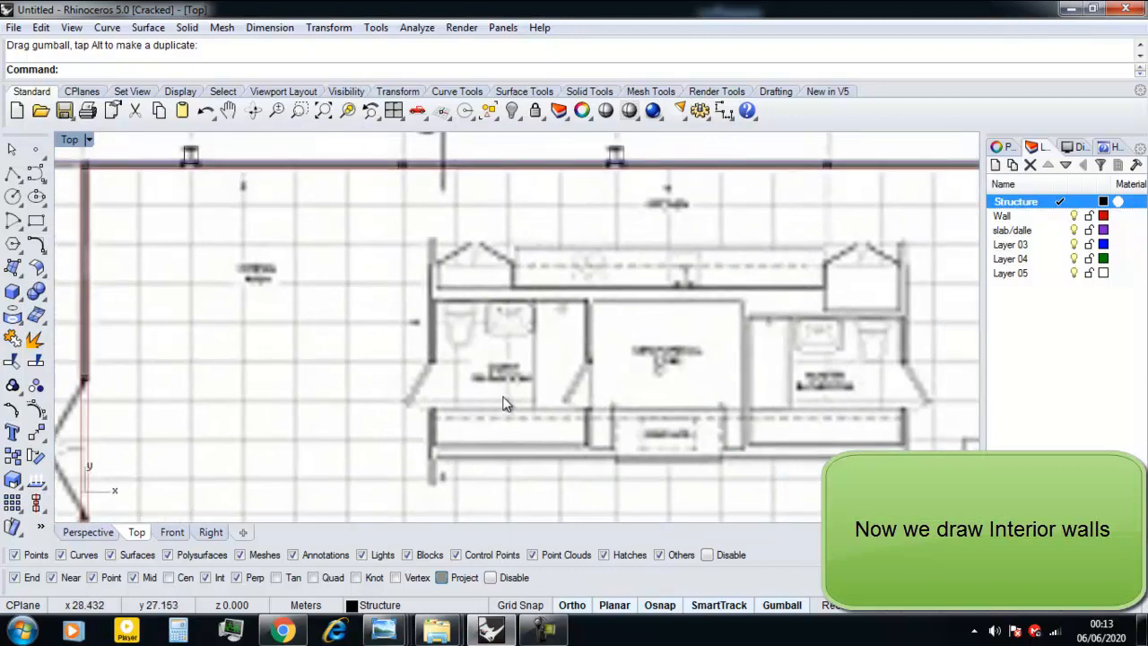
{"action": "key", "text": "Return"}
{"action": "scroll", "coordinate": [425, 363], "scroll_direction": "up", "scroll_amount": 3}
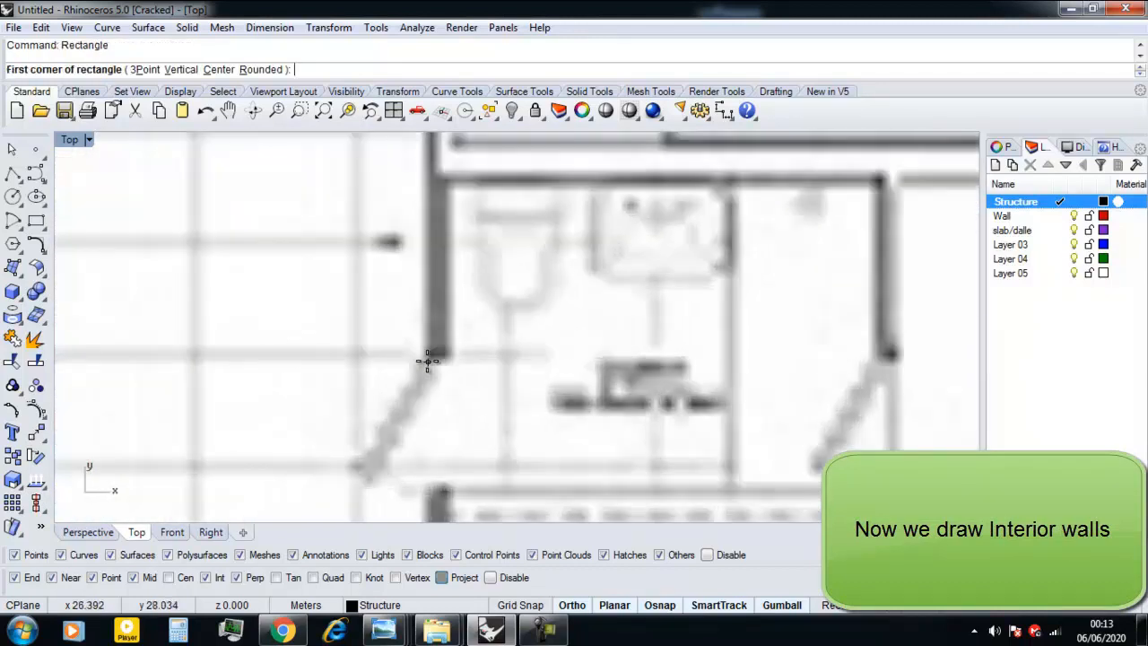
{"action": "left_click", "coordinate": [424, 362]}
{"action": "scroll", "coordinate": [425, 362], "scroll_direction": "down", "scroll_amount": 2}
{"action": "scroll", "coordinate": [431, 303], "scroll_direction": "up", "scroll_amount": 2}
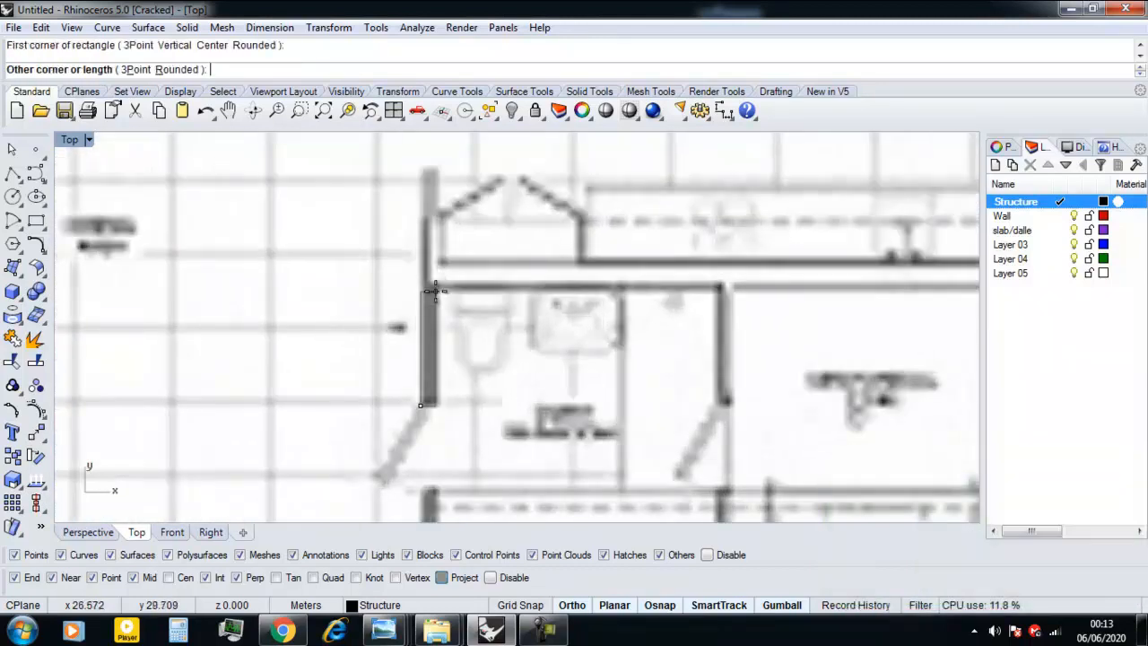
{"action": "scroll", "coordinate": [435, 168], "scroll_direction": "up", "scroll_amount": 2}
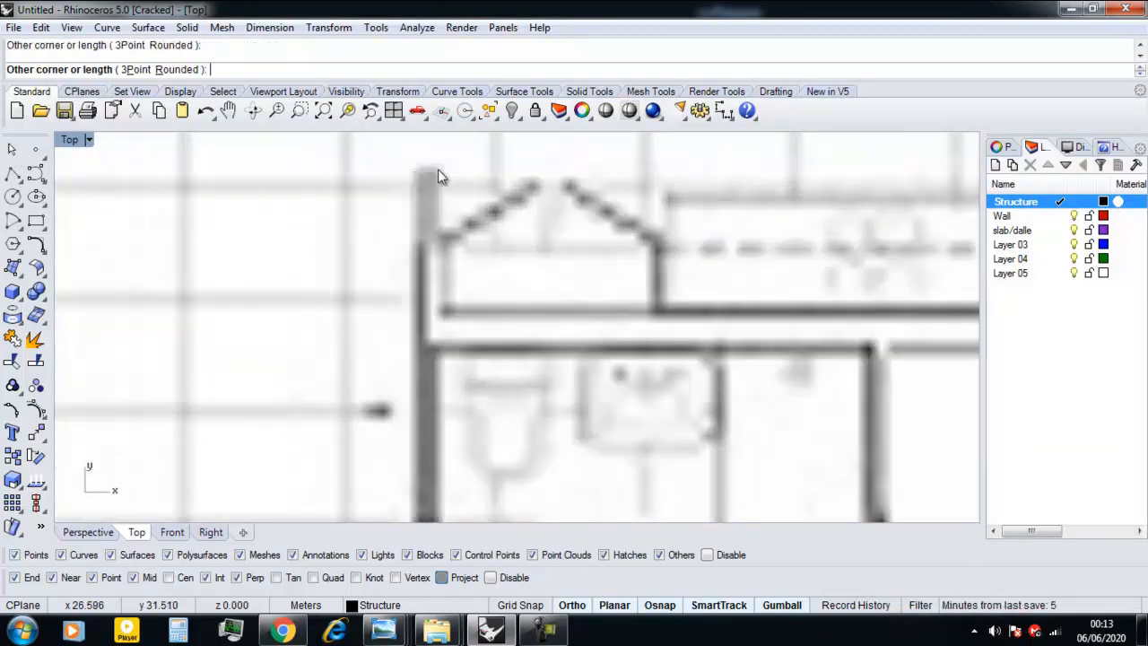
{"action": "left_click", "coordinate": [438, 169]}
{"action": "scroll", "coordinate": [432, 298], "scroll_direction": "down", "scroll_amount": 5}
{"action": "scroll", "coordinate": [412, 325], "scroll_direction": "up", "scroll_amount": 6}
{"action": "scroll", "coordinate": [398, 393], "scroll_direction": "up", "scroll_amount": 2}
{"action": "key", "text": "Return"}
{"action": "key", "text": "ctrl+z"}
Outline the central core's left interior wall with one rectangle from its lower end to its upper end.
{"action": "scroll", "coordinate": [401, 411], "scroll_direction": "down", "scroll_amount": 4}
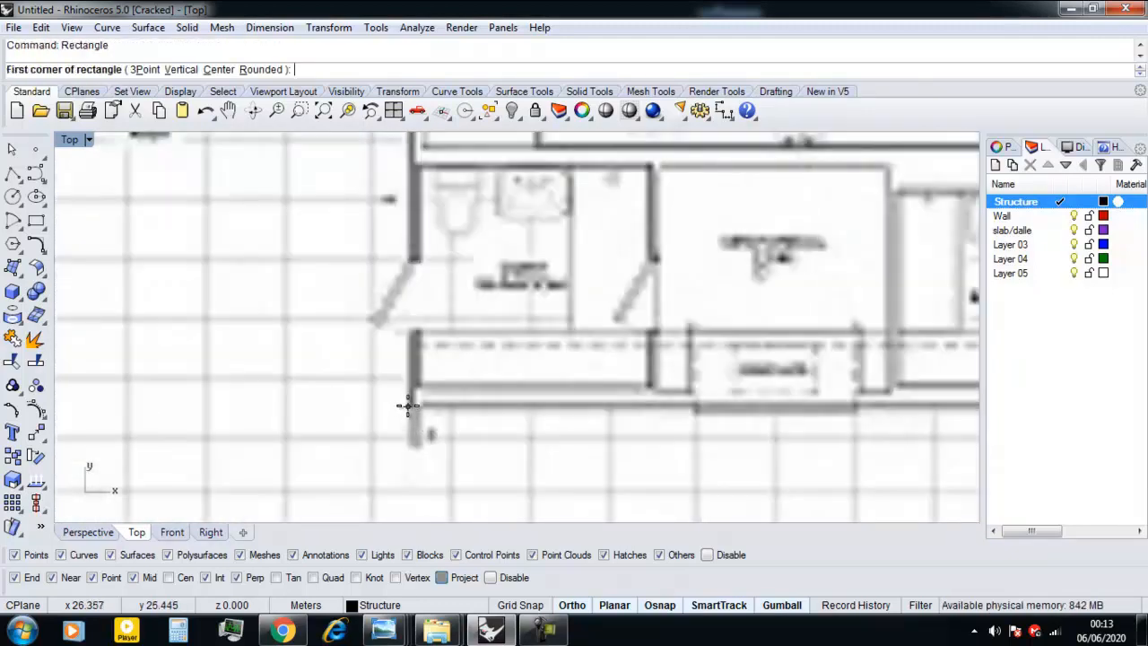
{"action": "left_click", "coordinate": [408, 441]}
{"action": "scroll", "coordinate": [408, 430], "scroll_direction": "down", "scroll_amount": 5}
{"action": "scroll", "coordinate": [421, 377], "scroll_direction": "up", "scroll_amount": 5}
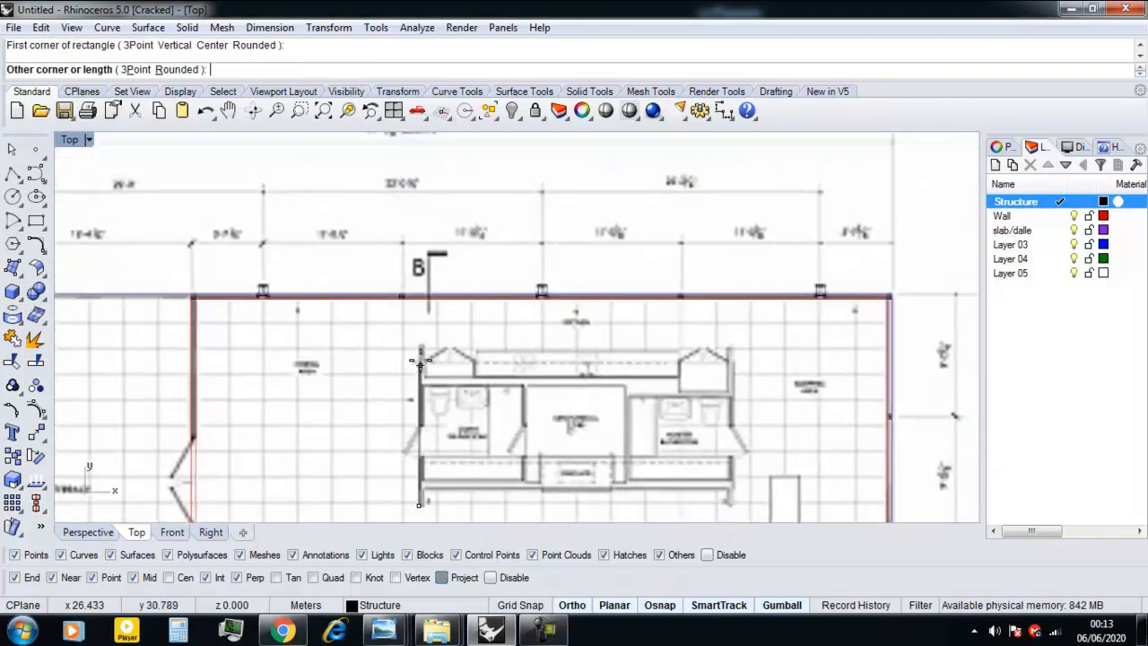
{"action": "scroll", "coordinate": [428, 339], "scroll_direction": "up", "scroll_amount": 3}
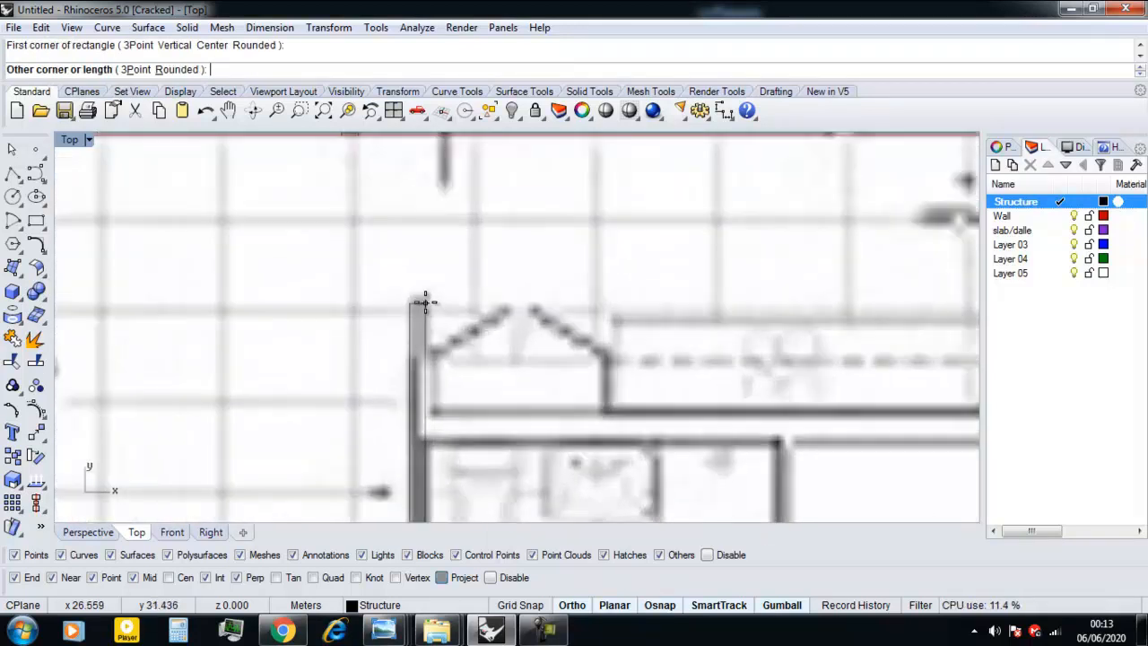
{"action": "left_click", "coordinate": [424, 297]}
{"action": "scroll", "coordinate": [430, 345], "scroll_direction": "down", "scroll_amount": 5}
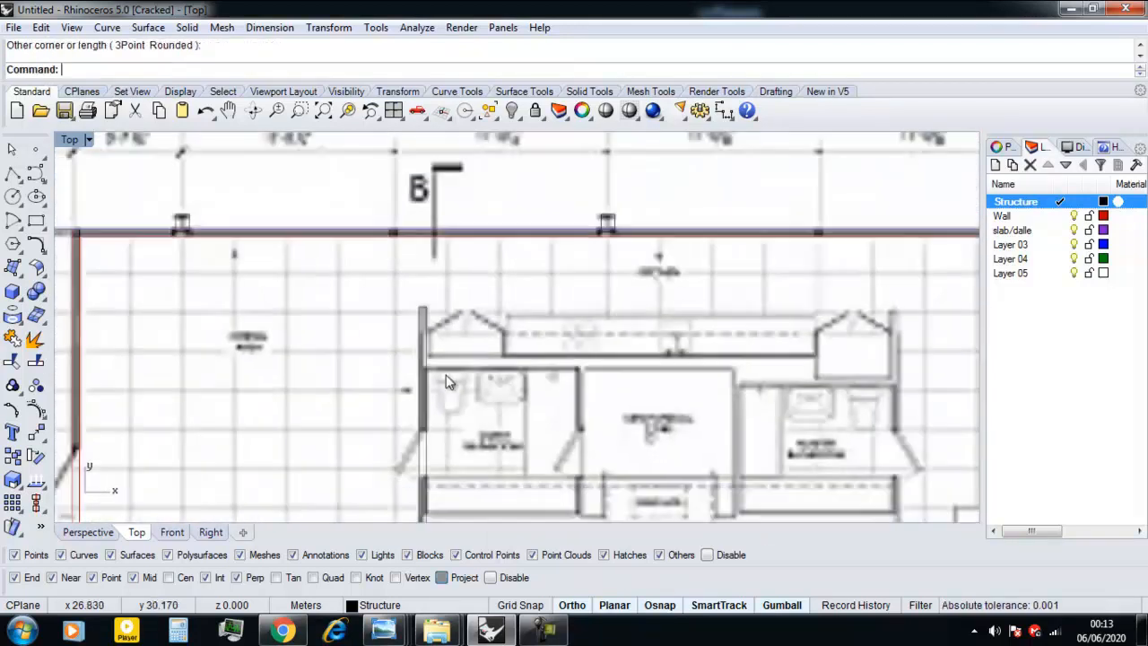
Outline the central core's right interior wall with a rectangle from its lower corner up to the master bathroom's upper wall.
{"action": "scroll", "coordinate": [682, 430], "scroll_direction": "up", "scroll_amount": 5}
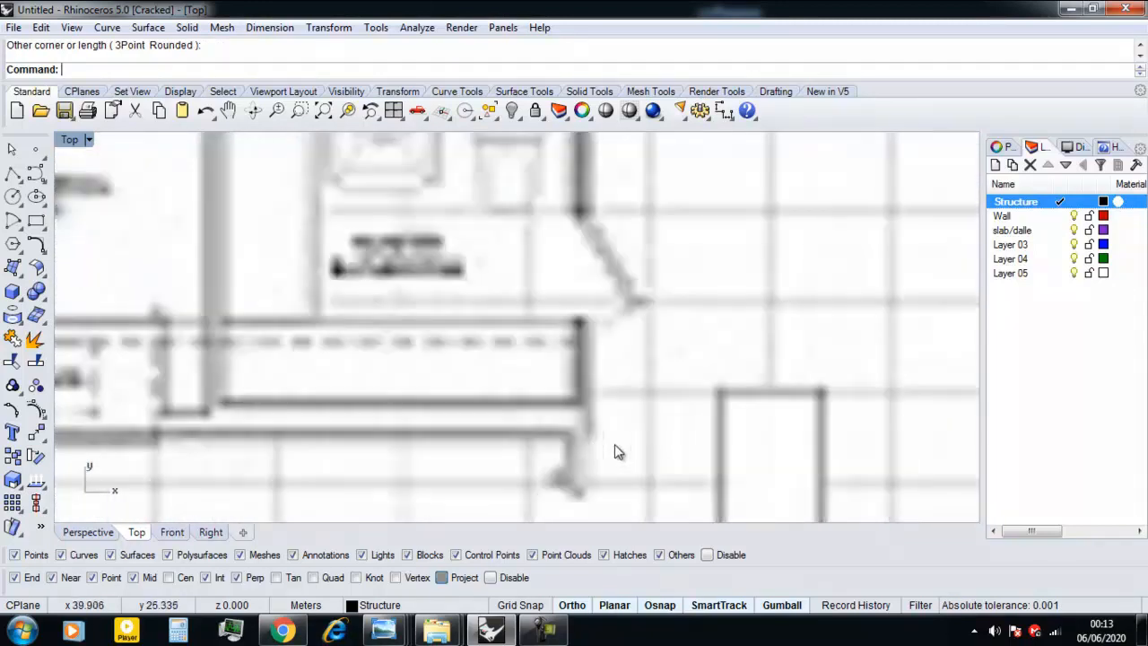
{"action": "right_click", "coordinate": [577, 421]}
{"action": "left_click", "coordinate": [577, 409]}
{"action": "scroll", "coordinate": [578, 409], "scroll_direction": "down", "scroll_amount": 7}
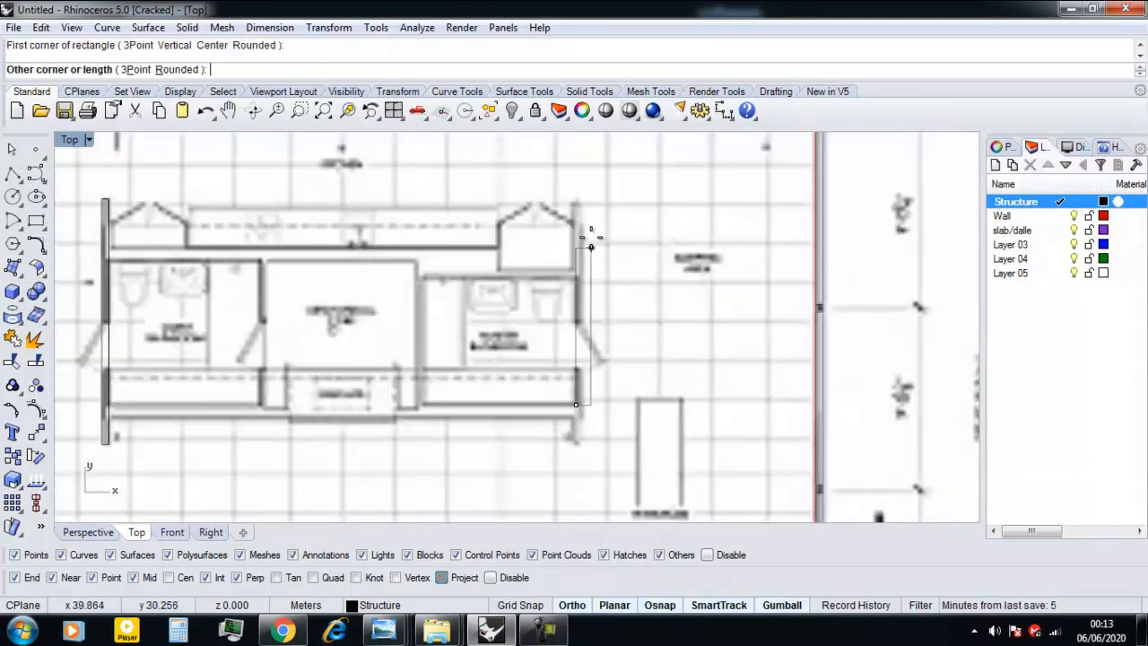
{"action": "scroll", "coordinate": [592, 265], "scroll_direction": "up", "scroll_amount": 5}
{"action": "right_click_drag", "start_coordinate": [579, 220], "coordinate": [538, 363]}
{"action": "scroll", "coordinate": [538, 364], "scroll_direction": "up", "scroll_amount": 5}
{"action": "scroll", "coordinate": [537, 436], "scroll_direction": "down", "scroll_amount": 4}
{"action": "right_click_drag", "start_coordinate": [535, 436], "coordinate": [518, 315]}
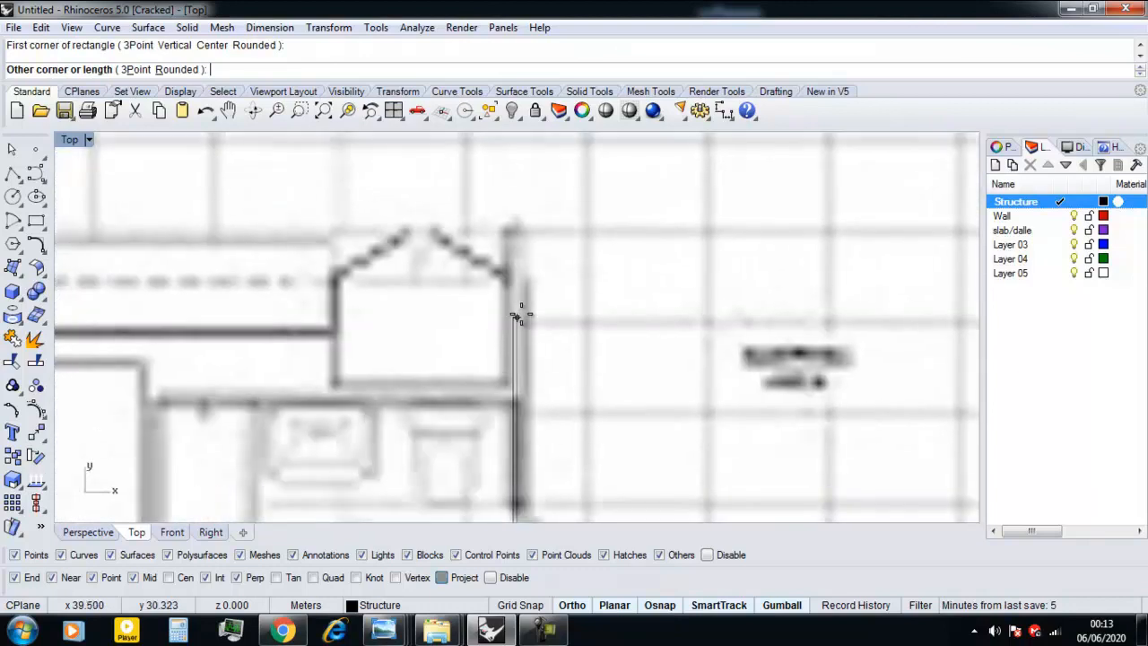
{"action": "scroll", "coordinate": [533, 406], "scroll_direction": "up", "scroll_amount": 6}
{"action": "left_click", "coordinate": [500, 405]}
{"action": "scroll", "coordinate": [506, 403], "scroll_direction": "down", "scroll_amount": 3}
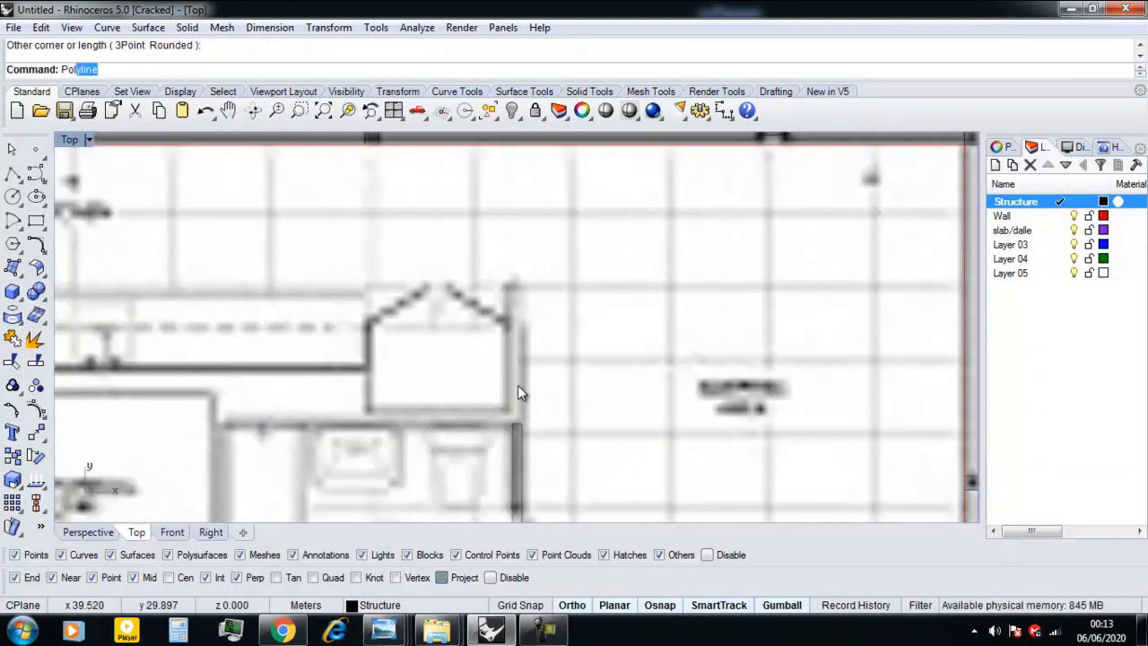
Start a polyline across the upper end of the core's right wall and down its outer face to the master bathroom's upper wall.
{"action": "key", "text": "Return"}
{"action": "scroll", "coordinate": [518, 327], "scroll_direction": "up", "scroll_amount": 4}
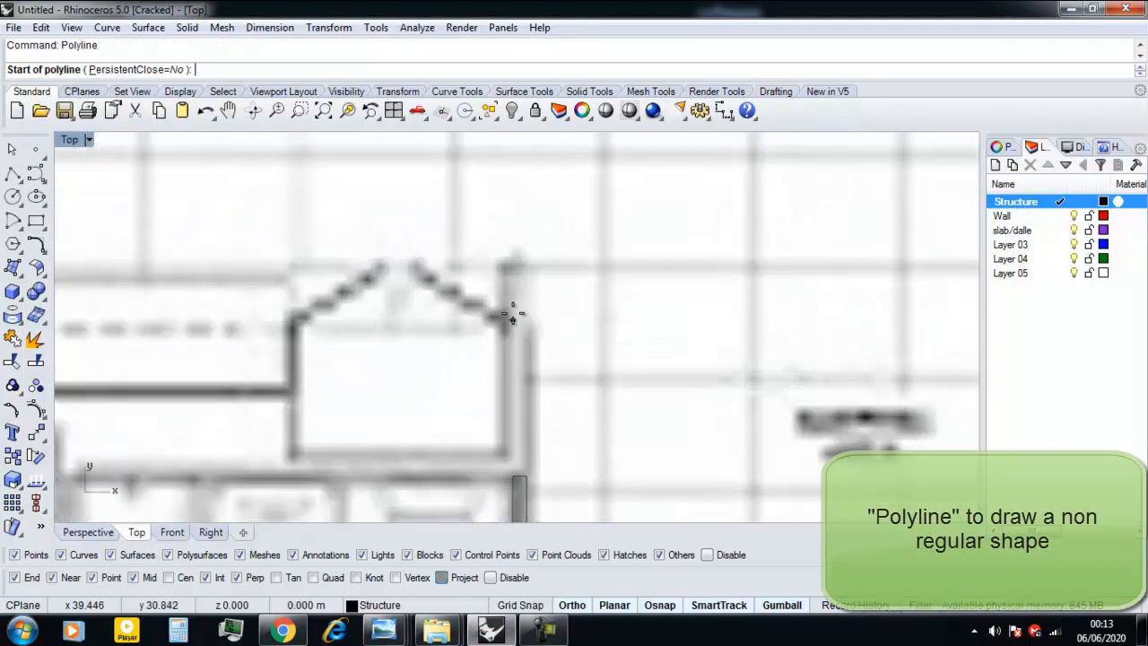
{"action": "left_click", "coordinate": [505, 265]}
{"action": "left_click", "coordinate": [525, 265]}
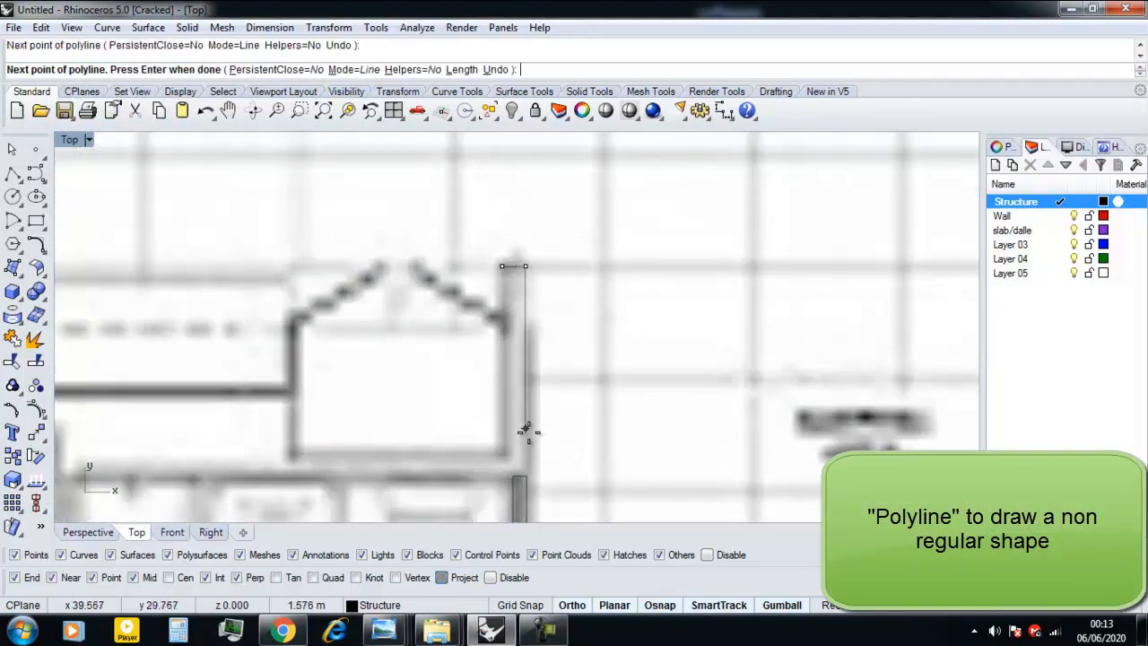
{"action": "scroll", "coordinate": [533, 421], "scroll_direction": "up", "scroll_amount": 6}
{"action": "left_click", "coordinate": [534, 423]}
Continue the polyline left along the master bathroom's upper wall and up to the utility room's upper right corner.
{"action": "scroll", "coordinate": [406, 441], "scroll_direction": "down", "scroll_amount": 4}
{"action": "scroll", "coordinate": [401, 433], "scroll_direction": "down", "scroll_amount": 5}
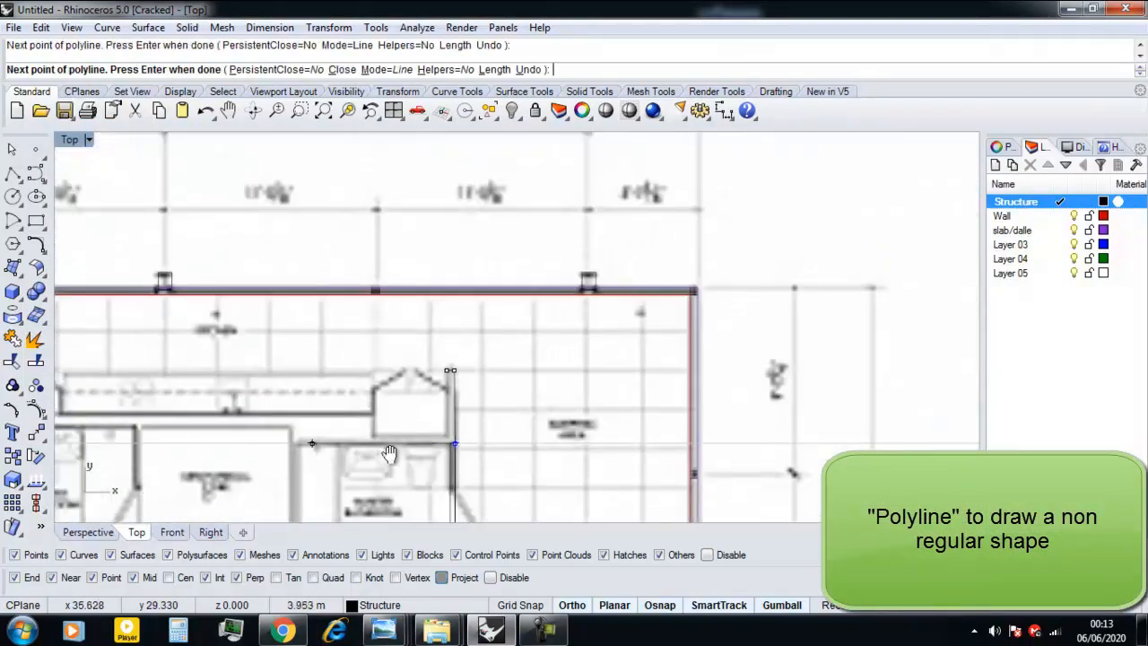
{"action": "scroll", "coordinate": [705, 423], "scroll_direction": "up", "scroll_amount": 8}
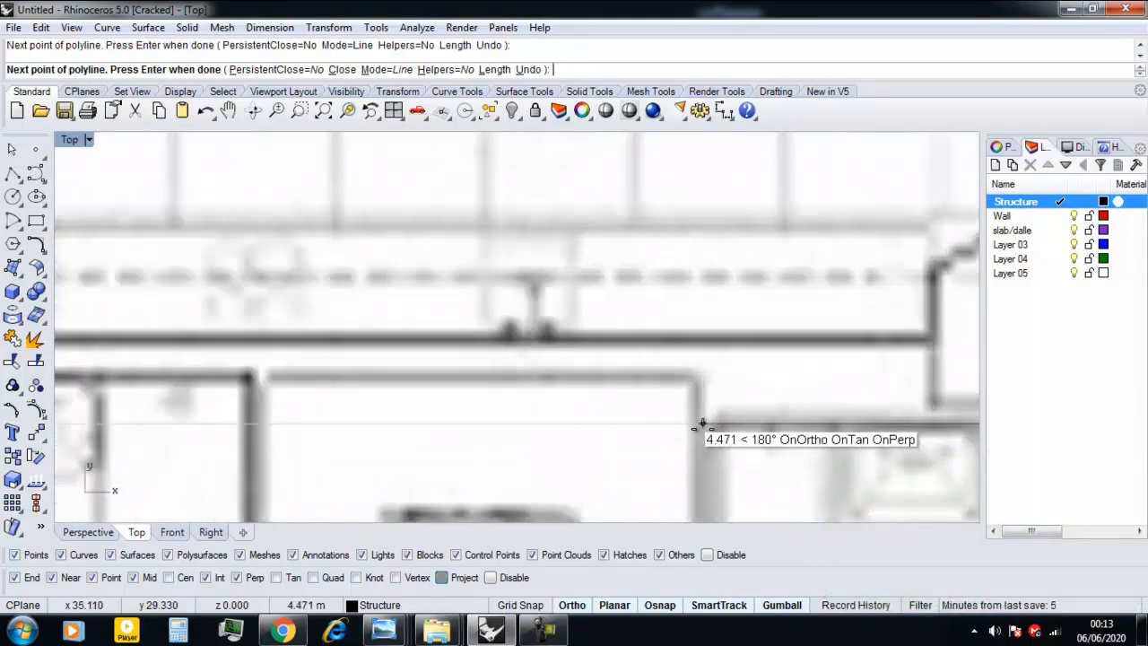
{"action": "left_click", "coordinate": [698, 374]}
{"action": "scroll", "coordinate": [574, 387], "scroll_direction": "down", "scroll_amount": 3}
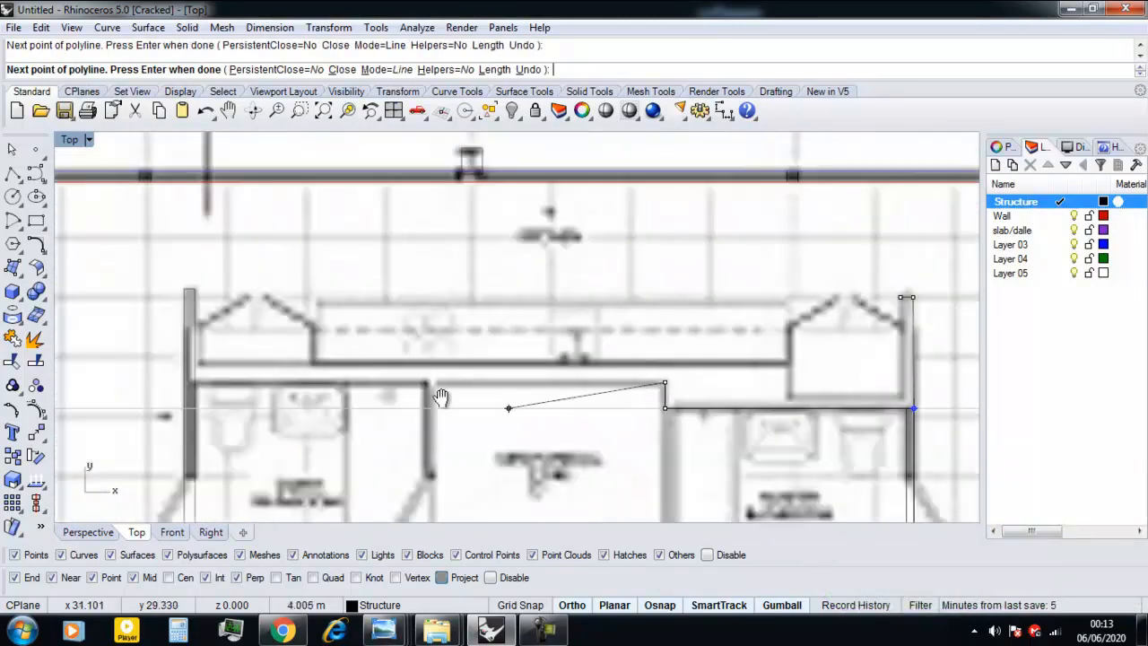
Extend the polyline left along the utility room and guest bathroom upper walls, then up the core's left wall to the closet door hinge.
{"action": "scroll", "coordinate": [469, 379], "scroll_direction": "up", "scroll_amount": 7}
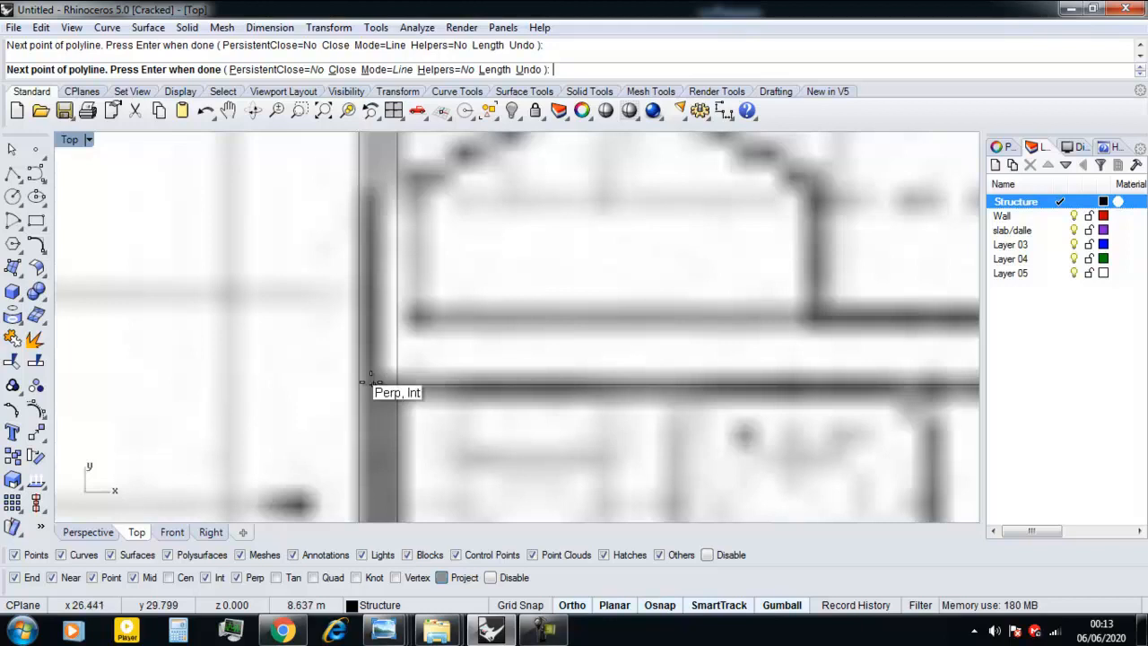
{"action": "scroll", "coordinate": [376, 383], "scroll_direction": "up", "scroll_amount": 6}
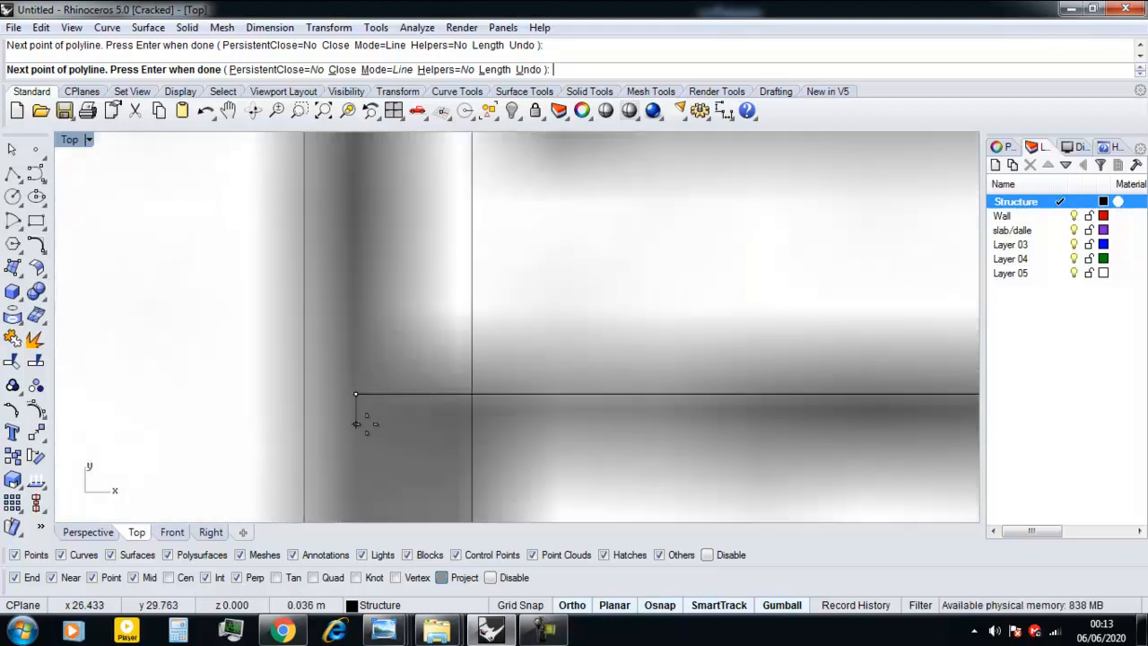
{"action": "scroll", "coordinate": [372, 427], "scroll_direction": "down", "scroll_amount": 12}
{"action": "right_click_drag", "start_coordinate": [366, 247], "coordinate": [350, 364]}
{"action": "scroll", "coordinate": [378, 422], "scroll_direction": "up", "scroll_amount": 6}
{"action": "scroll", "coordinate": [345, 353], "scroll_direction": "up", "scroll_amount": 3}
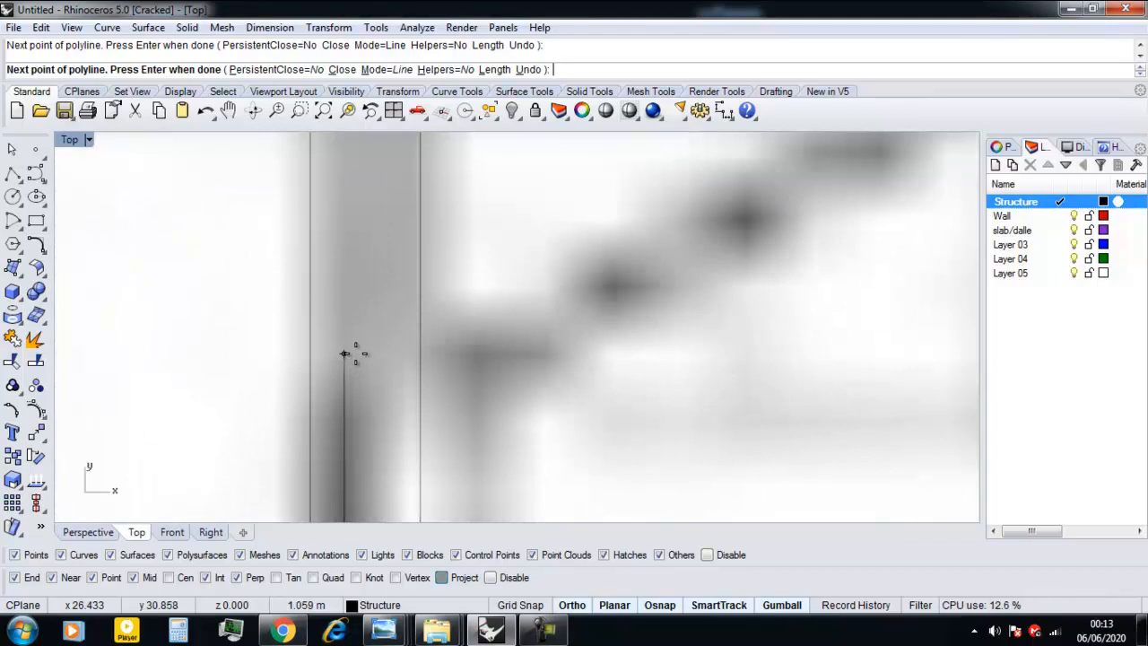
Trace the polyline across to the left closet's edge and down to the closet's lower left corner.
{"action": "left_click", "coordinate": [474, 356]}
{"action": "scroll", "coordinate": [461, 403], "scroll_direction": "down", "scroll_amount": 6}
{"action": "scroll", "coordinate": [456, 381], "scroll_direction": "up", "scroll_amount": 4}
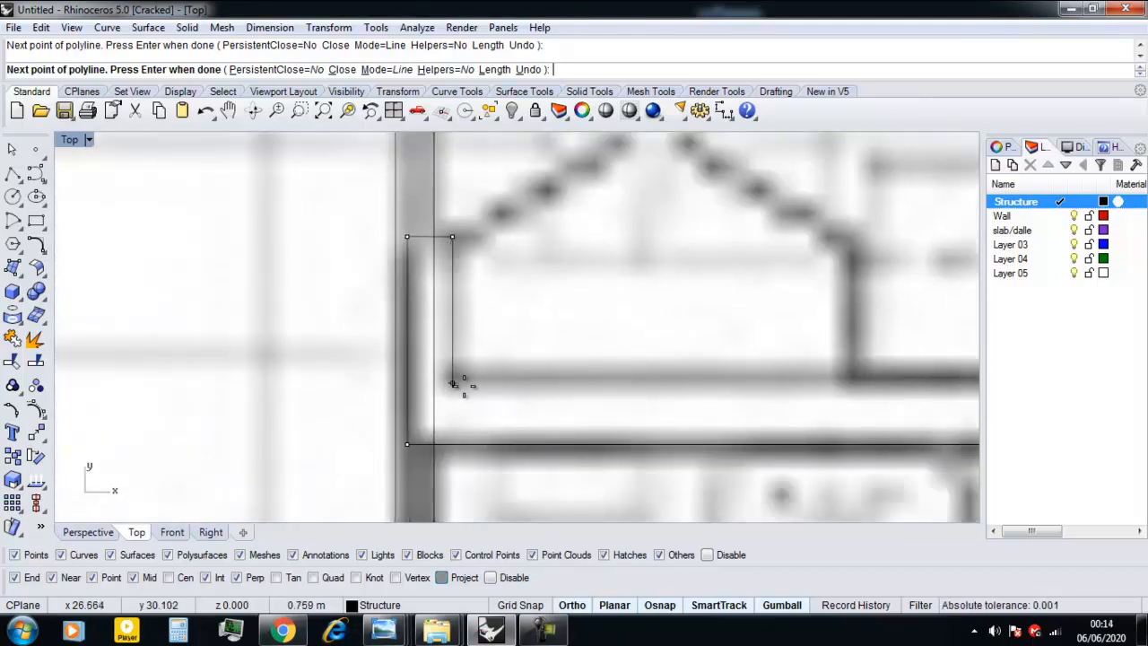
{"action": "scroll", "coordinate": [445, 373], "scroll_direction": "up", "scroll_amount": 2}
{"action": "left_click", "coordinate": [441, 374]}
Run the polyline right along the kitchen counter's back wall to the right closet and up that closet's left side.
{"action": "scroll", "coordinate": [459, 382], "scroll_direction": "down", "scroll_amount": 12}
{"action": "right_click_drag", "start_coordinate": [705, 389], "coordinate": [393, 389]}
{"action": "scroll", "coordinate": [778, 387], "scroll_direction": "up", "scroll_amount": 10}
{"action": "right_click_drag", "start_coordinate": [799, 377], "coordinate": [633, 390]}
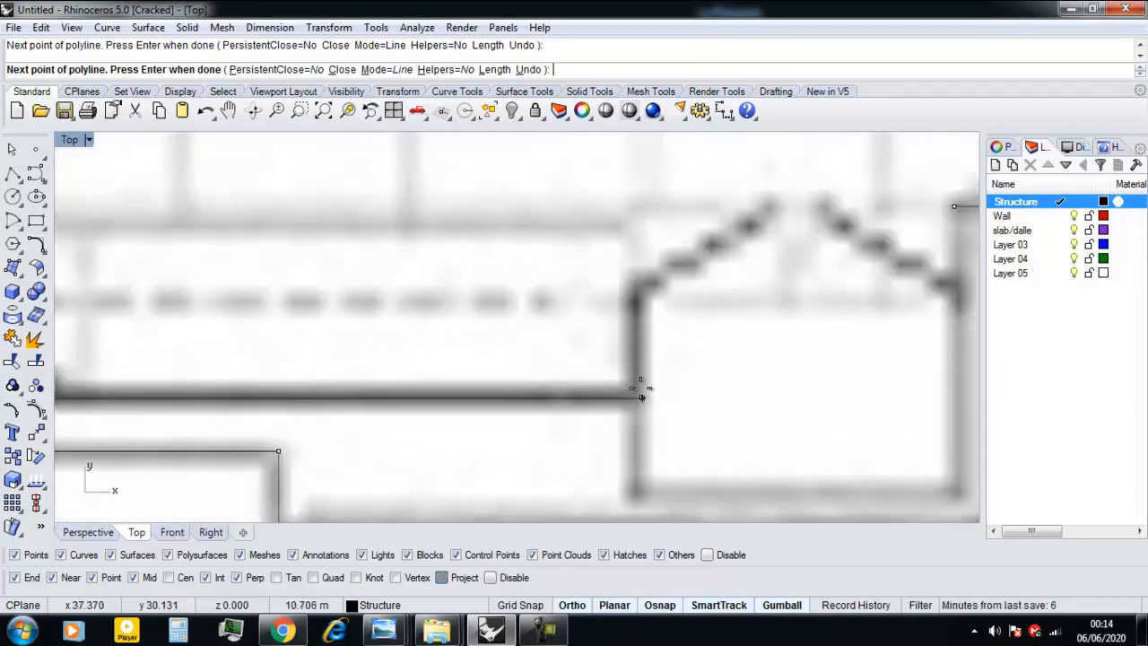
{"action": "scroll", "coordinate": [631, 319], "scroll_direction": "down", "scroll_amount": 4}
{"action": "right_click_drag", "start_coordinate": [631, 320], "coordinate": [529, 433]}
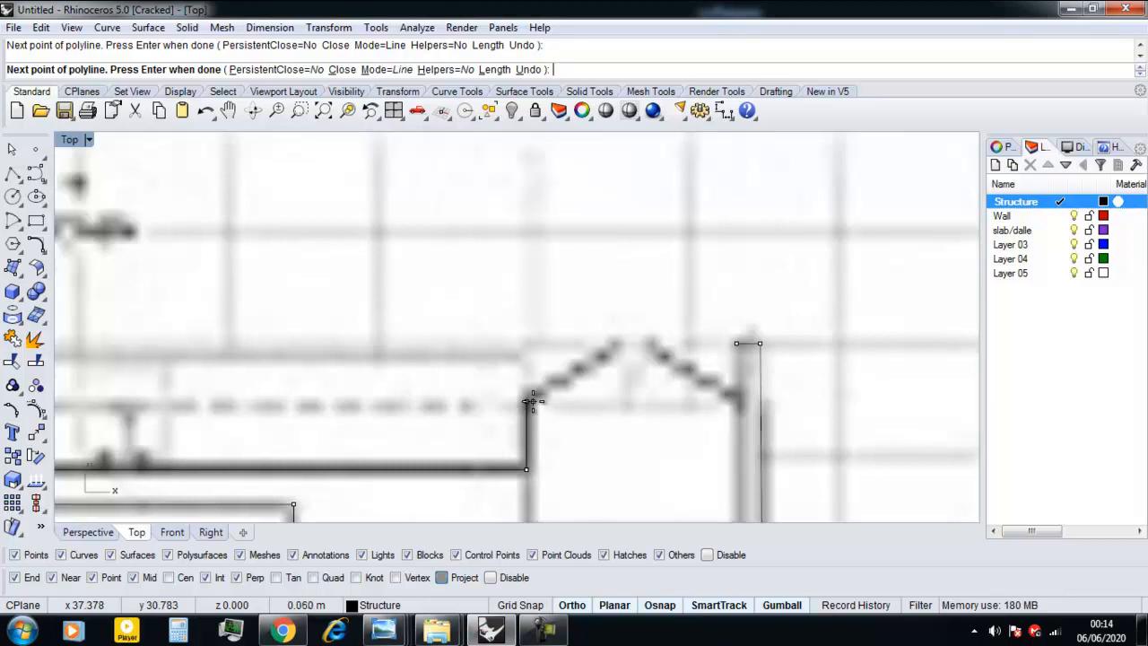
Take the polyline across to the right closet's far side, close it at its start point, and select the finished outline.
{"action": "left_click", "coordinate": [738, 396]}
{"action": "left_click", "coordinate": [736, 349]}
{"action": "scroll", "coordinate": [736, 351], "scroll_direction": "down", "scroll_amount": 10}
{"action": "scroll", "coordinate": [718, 400], "scroll_direction": "down", "scroll_amount": 7}
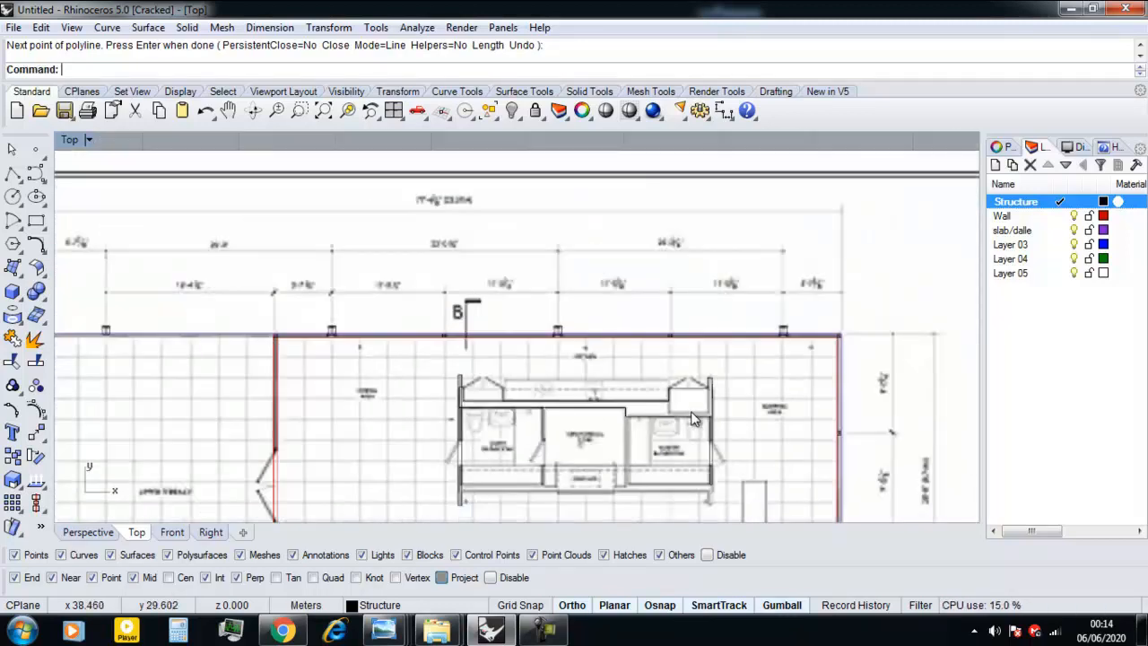
{"action": "scroll", "coordinate": [604, 403], "scroll_direction": "up", "scroll_amount": 3}
{"action": "left_click", "coordinate": [605, 389]}
{"action": "scroll", "coordinate": [455, 463], "scroll_direction": "up", "scroll_amount": 6}
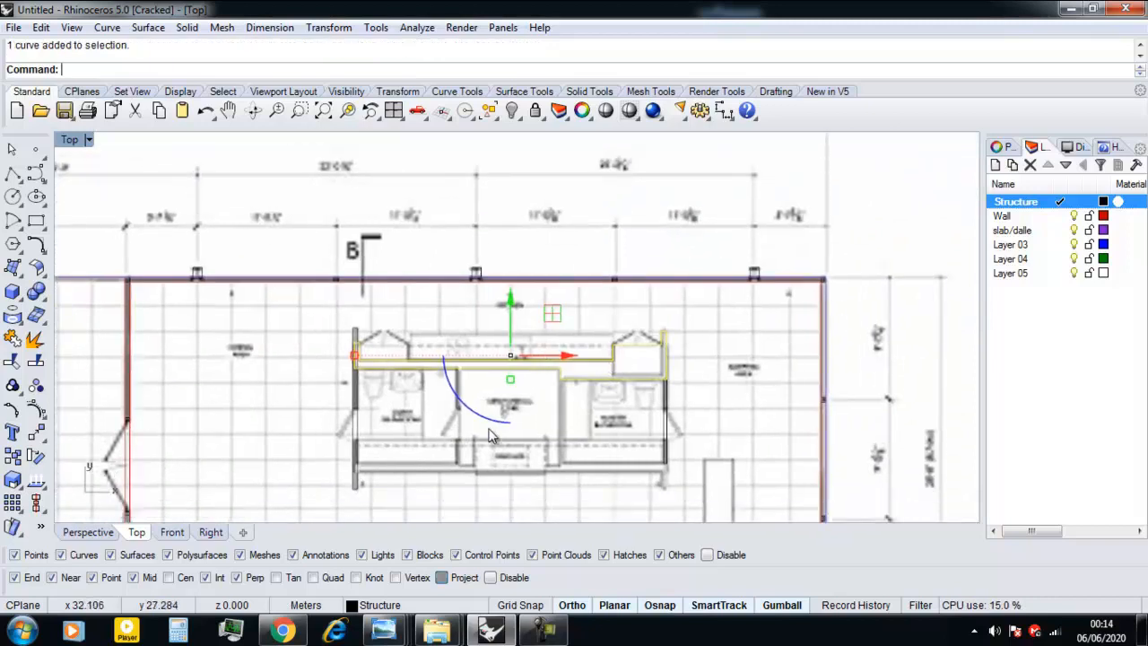
{"action": "key", "text": "space"}
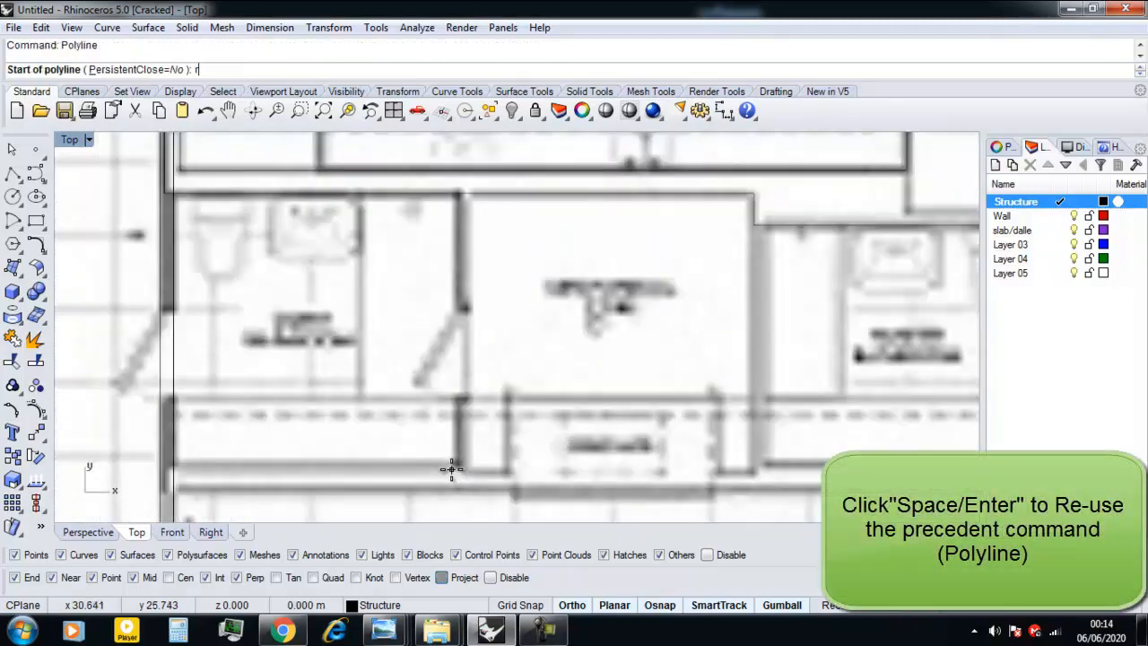
{"action": "type", "text": "rec"}
{"action": "key", "text": "Return"}
{"action": "scroll", "coordinate": [455, 467], "scroll_direction": "up", "scroll_amount": 2}
{"action": "left_click", "coordinate": [453, 461]}
{"action": "scroll", "coordinate": [454, 460], "scroll_direction": "down", "scroll_amount": 4}
{"action": "scroll", "coordinate": [469, 258], "scroll_direction": "up", "scroll_amount": 4}
{"action": "right_click_drag", "start_coordinate": [471, 260], "coordinate": [477, 345]}
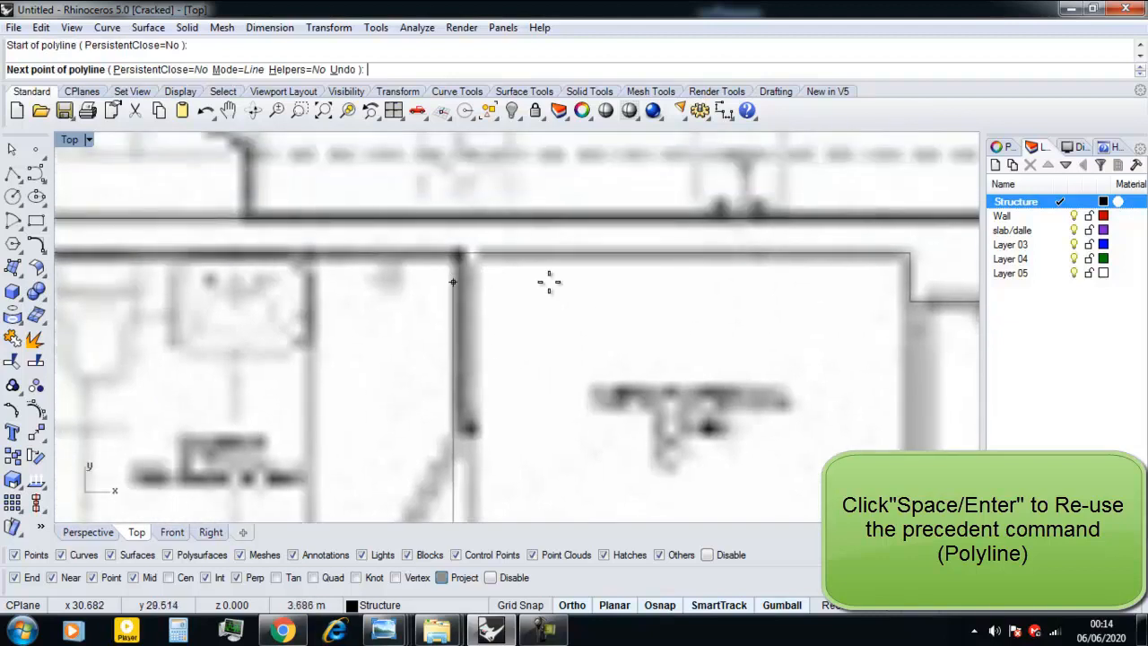
{"action": "key", "text": "Escape"}
Outline the partition between the guest bathroom and utility room with a rectangle from the upper wall to the partition's lower end.
{"action": "type", "text": "rec"}
{"action": "key", "text": "Return"}
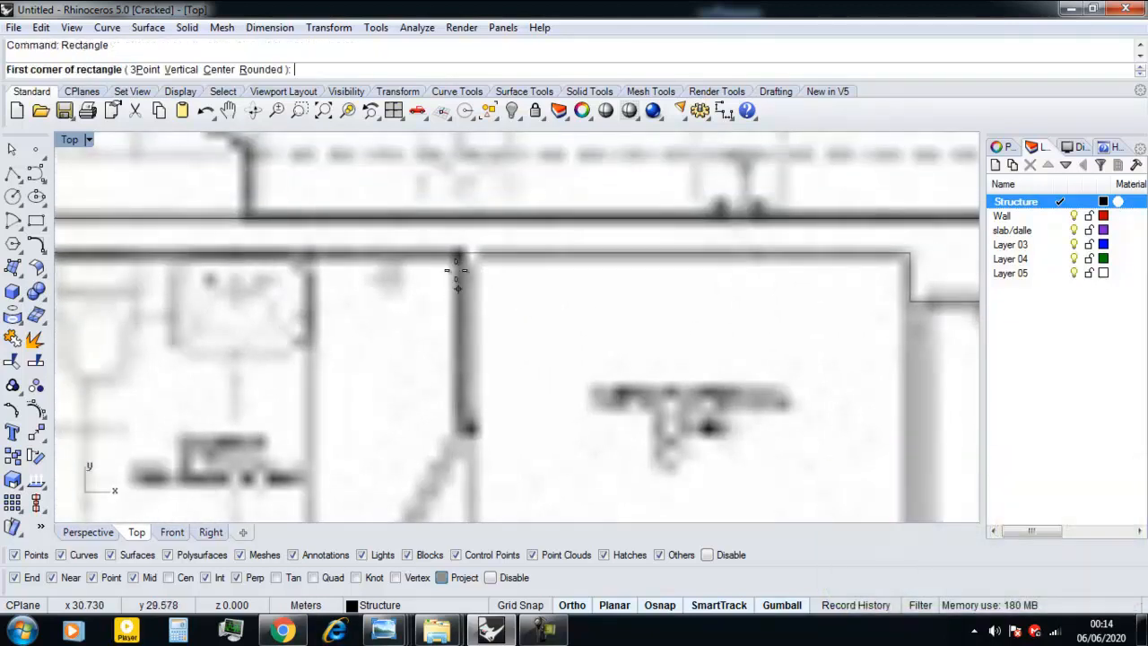
{"action": "scroll", "coordinate": [455, 253], "scroll_direction": "up", "scroll_amount": 3}
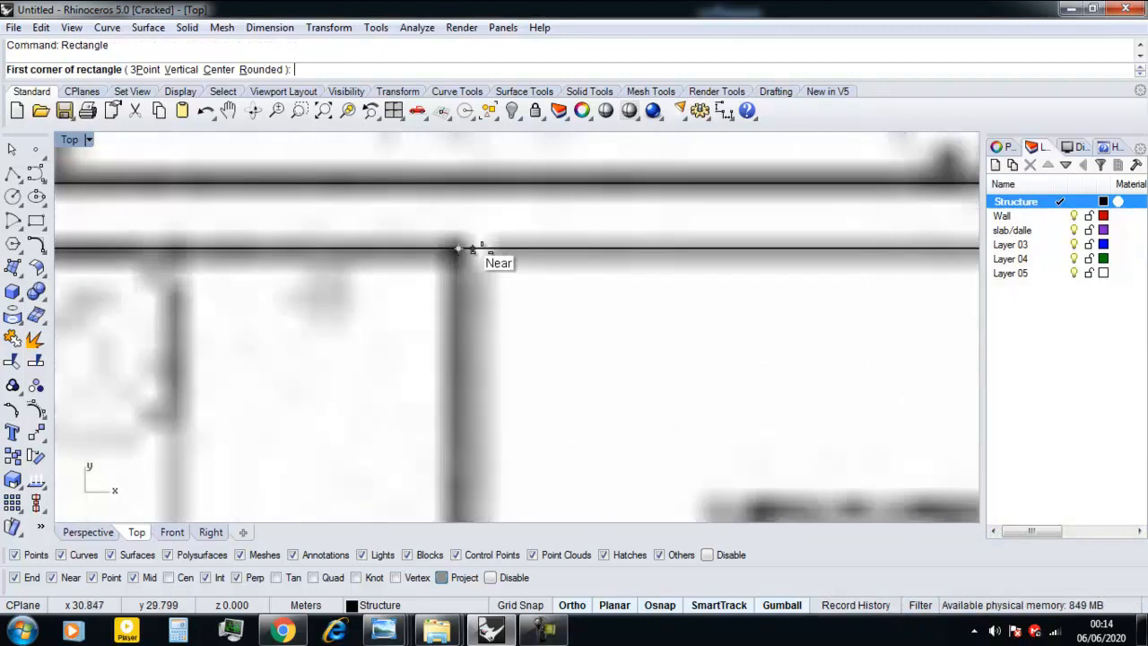
{"action": "left_click", "coordinate": [457, 249]}
{"action": "scroll", "coordinate": [461, 385], "scroll_direction": "down", "scroll_amount": 5}
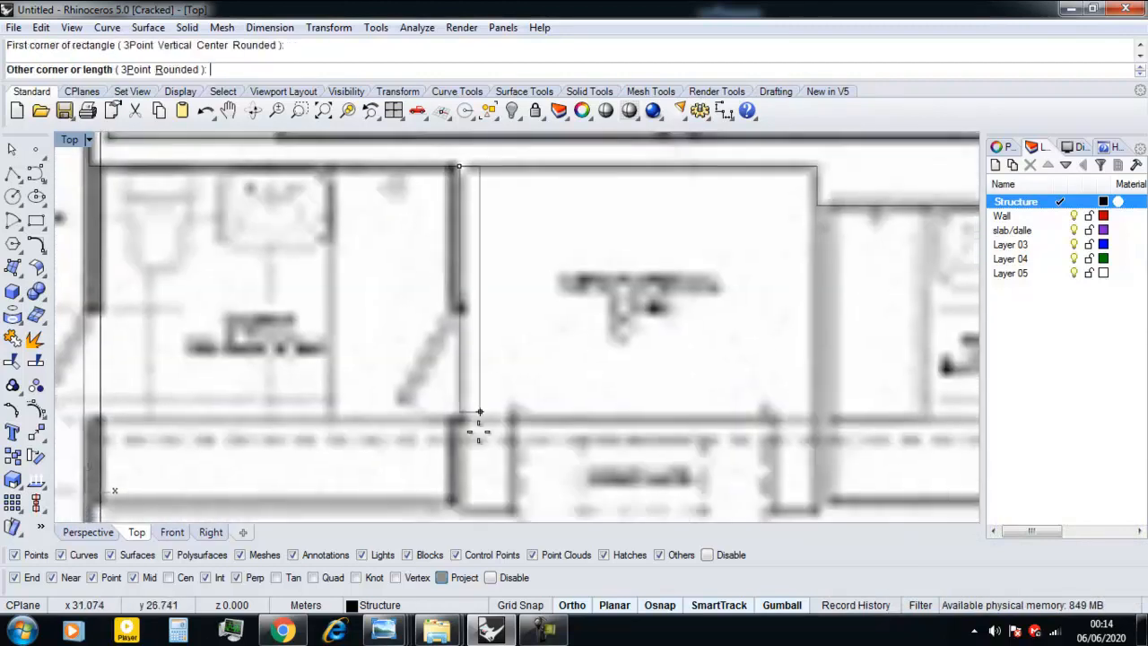
{"action": "scroll", "coordinate": [439, 343], "scroll_direction": "up", "scroll_amount": 5}
{"action": "left_click", "coordinate": [412, 370]}
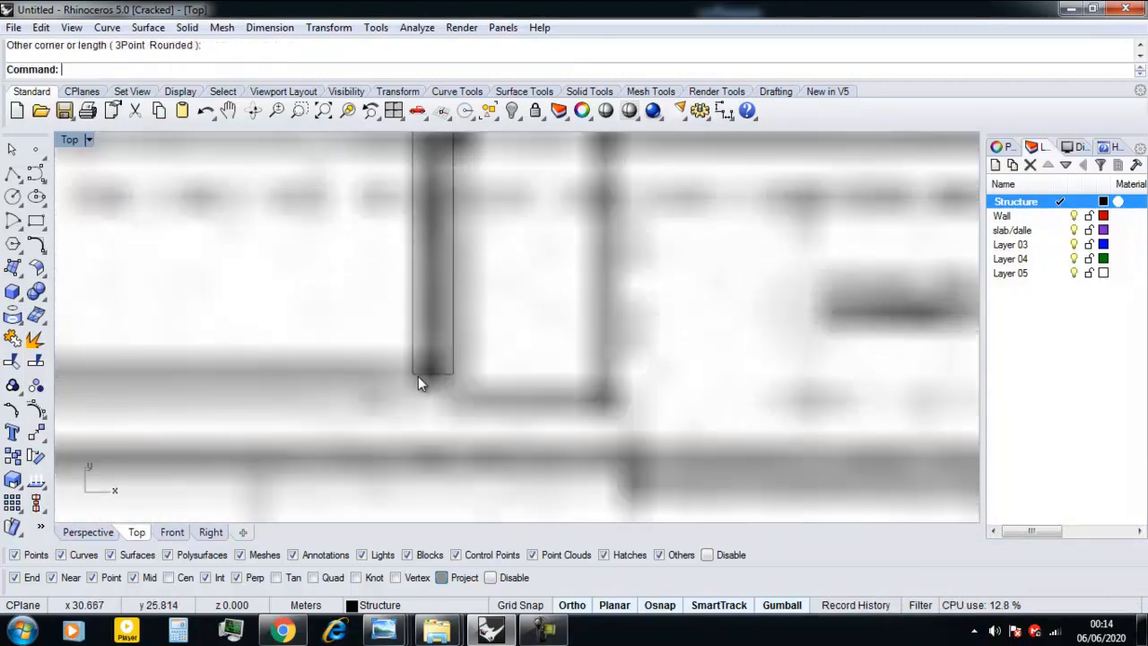
Start a polyline at the left wall's inner face, along the guest bathroom's lower wall to the partition's corner, then slightly down.
{"action": "scroll", "coordinate": [406, 382], "scroll_direction": "down", "scroll_amount": 3}
{"action": "type", "text": "Poly"}
{"action": "key", "text": "Return"}
{"action": "scroll", "coordinate": [404, 377], "scroll_direction": "up", "scroll_amount": 5}
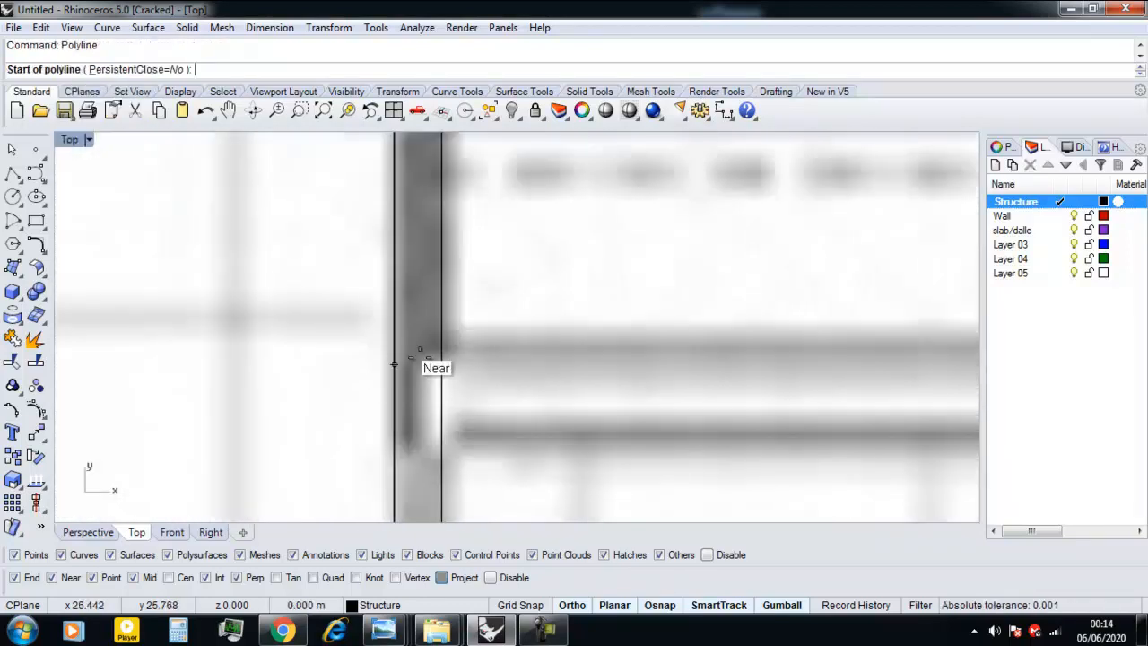
{"action": "left_click", "coordinate": [440, 351]}
{"action": "scroll", "coordinate": [517, 374], "scroll_direction": "down", "scroll_amount": 4}
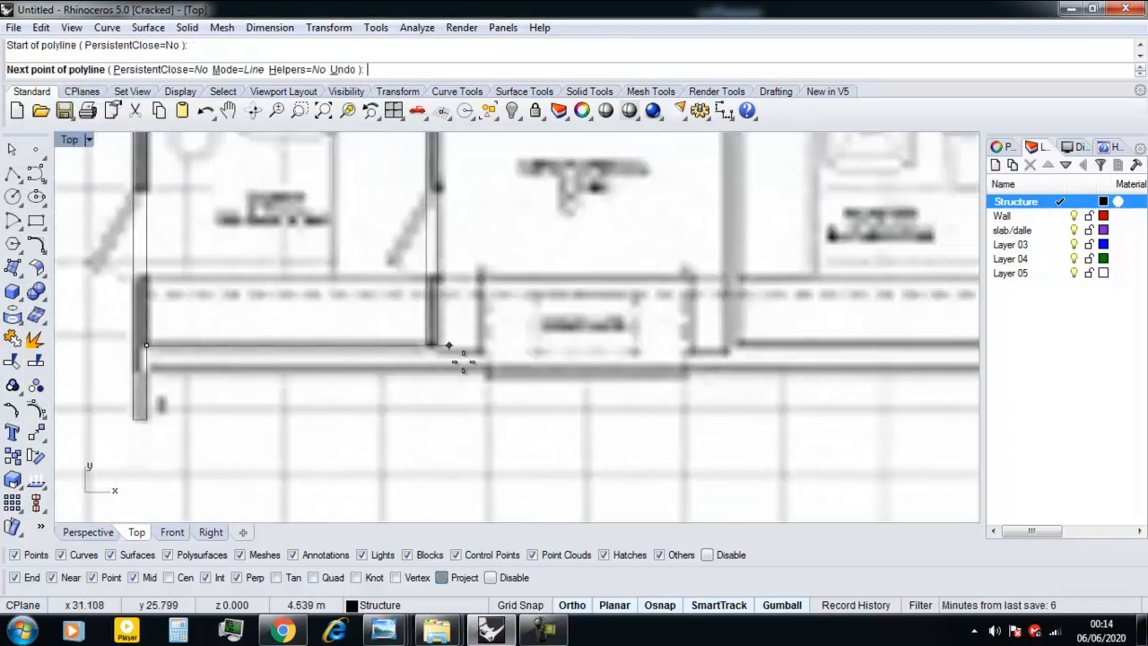
{"action": "scroll", "coordinate": [440, 333], "scroll_direction": "up", "scroll_amount": 5}
{"action": "left_click", "coordinate": [339, 321]}
{"action": "left_click", "coordinate": [341, 350]}
Continue the polyline about 0.81 m right to the fireplace and about 1.06 m up its left side.
{"action": "scroll", "coordinate": [517, 348], "scroll_direction": "down", "scroll_amount": 3}
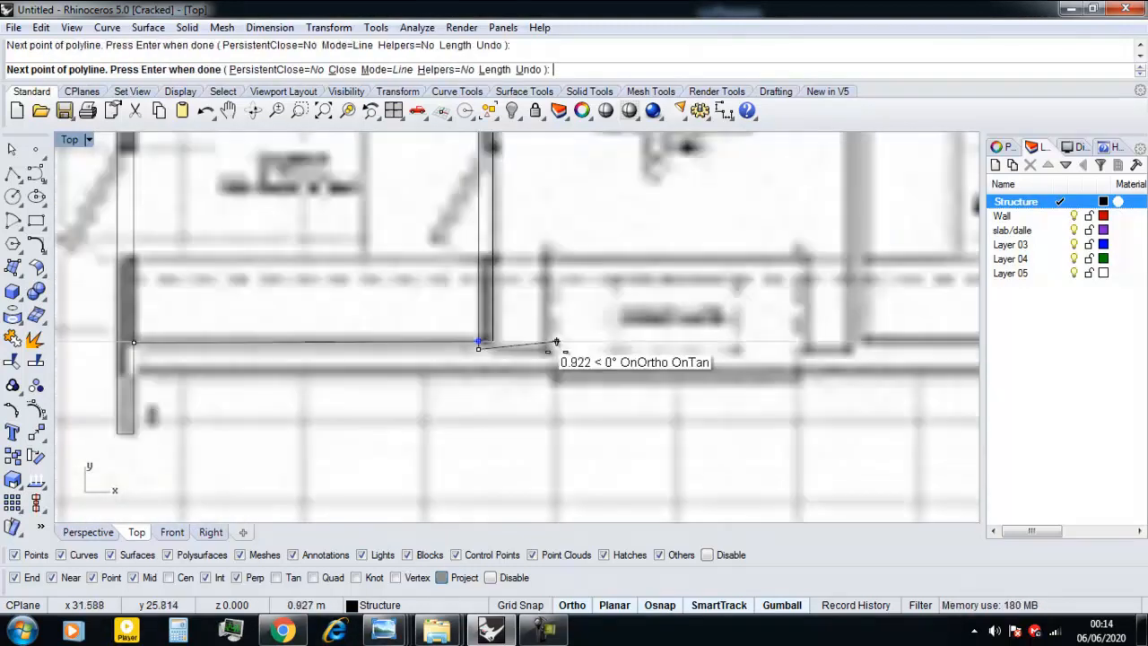
{"action": "scroll", "coordinate": [485, 345], "scroll_direction": "up", "scroll_amount": 2}
{"action": "scroll", "coordinate": [473, 387], "scroll_direction": "down", "scroll_amount": 2}
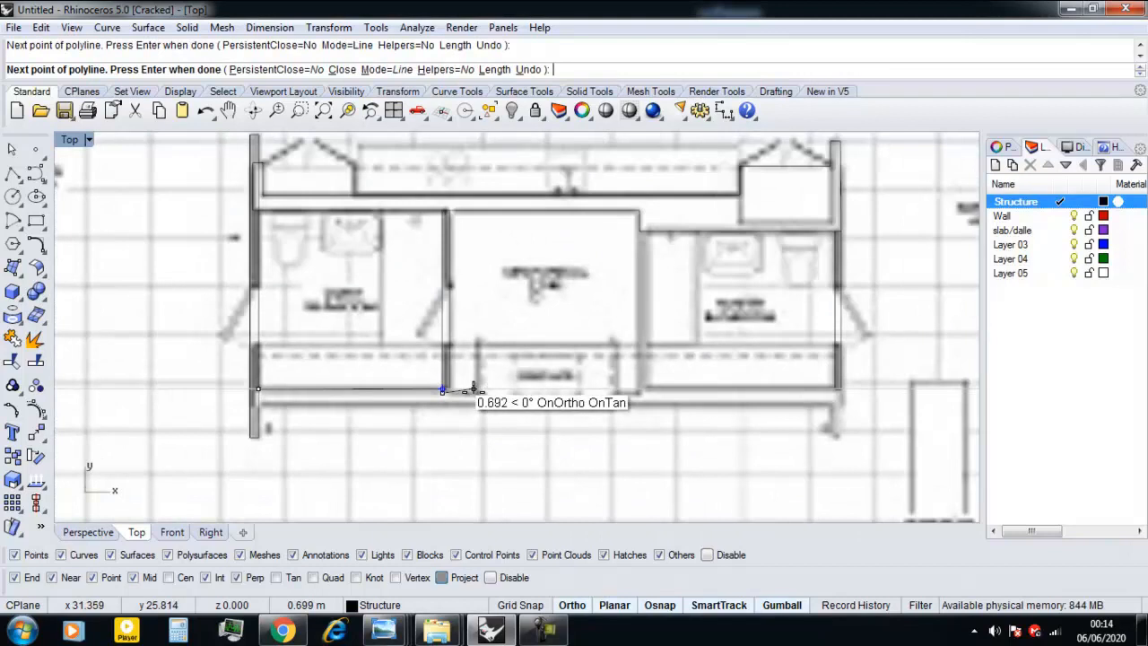
{"action": "scroll", "coordinate": [474, 387], "scroll_direction": "up", "scroll_amount": 1}
{"action": "scroll", "coordinate": [478, 399], "scroll_direction": "up", "scroll_amount": 3}
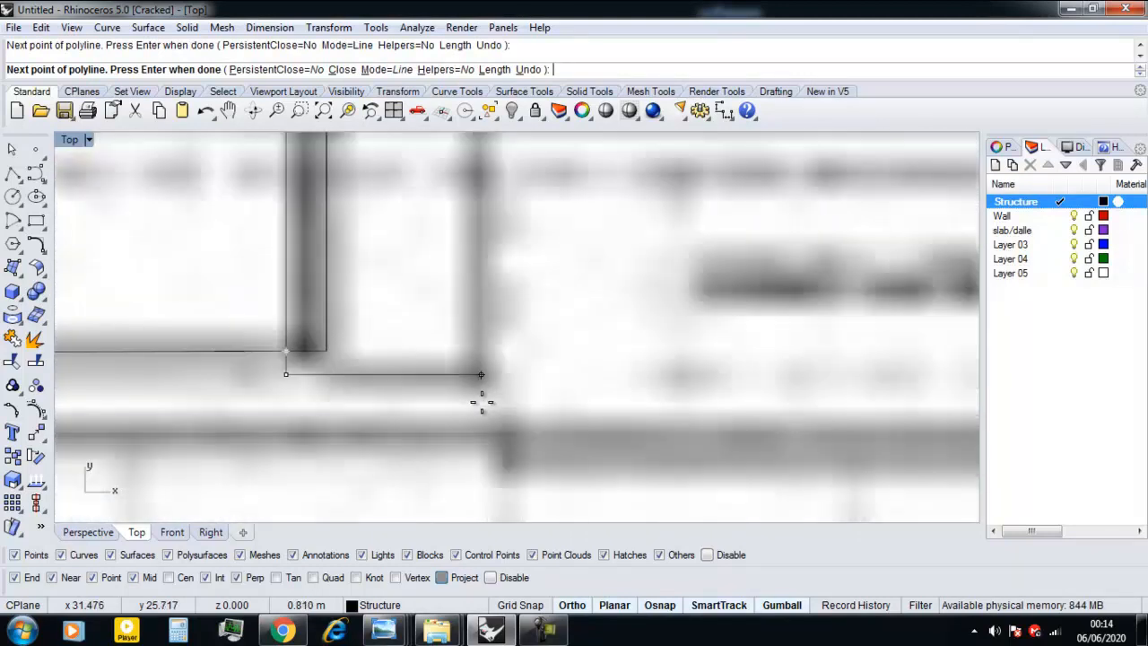
{"action": "scroll", "coordinate": [477, 386], "scroll_direction": "down", "scroll_amount": 3}
{"action": "scroll", "coordinate": [474, 239], "scroll_direction": "up", "scroll_amount": 2}
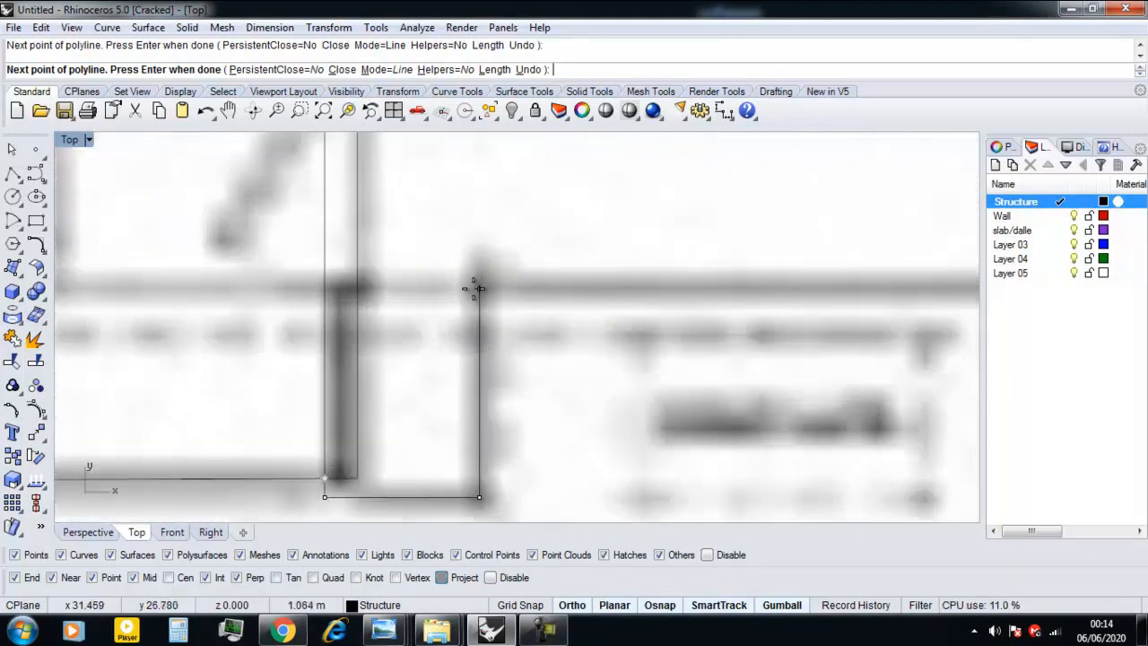
{"action": "left_click", "coordinate": [479, 288]}
Trace the polyline across the fireplace's upper edge, down its right side, and right to the utility room's lower right corner.
{"action": "scroll", "coordinate": [538, 291], "scroll_direction": "down", "scroll_amount": 2}
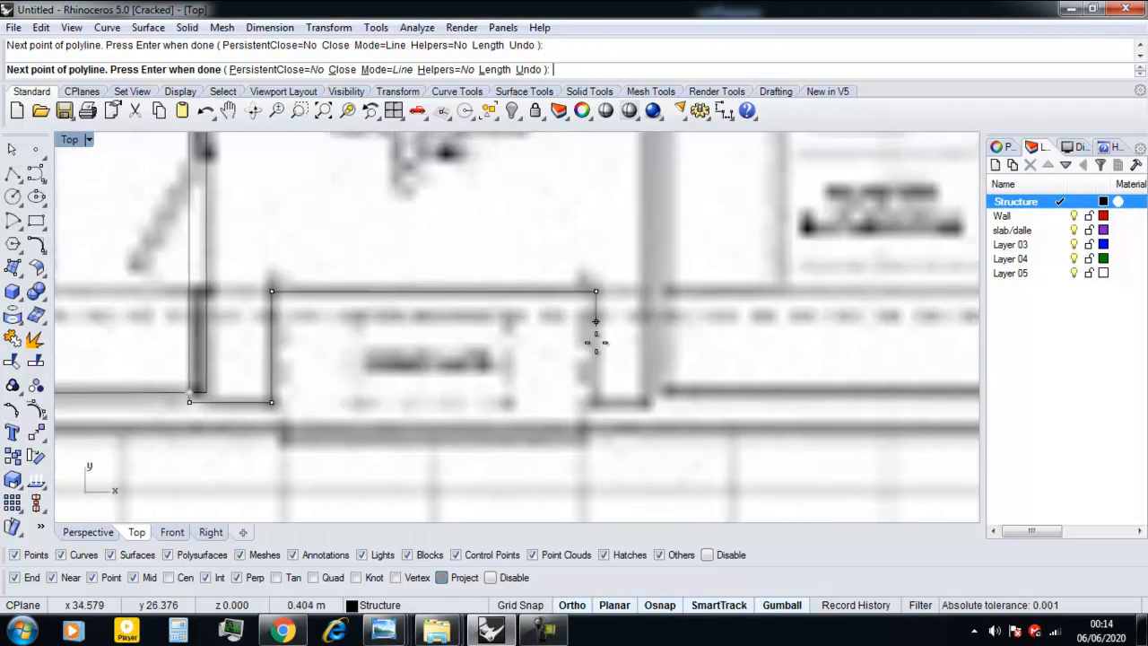
{"action": "scroll", "coordinate": [595, 391], "scroll_direction": "up", "scroll_amount": 3}
{"action": "scroll", "coordinate": [596, 392], "scroll_direction": "down", "scroll_amount": 2}
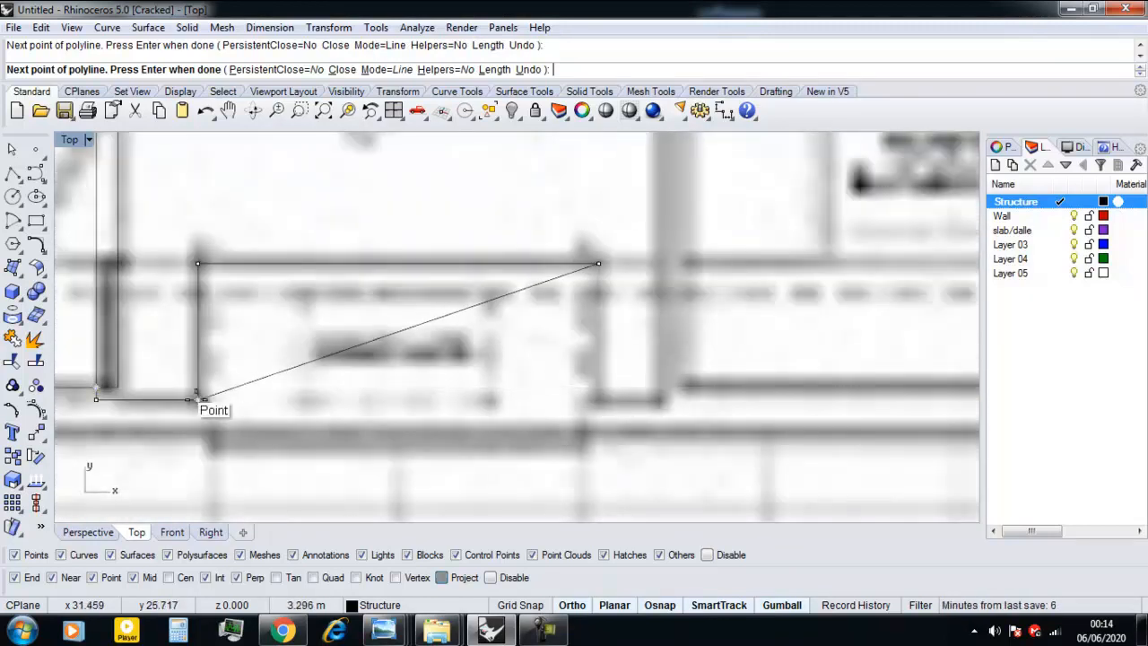
{"action": "left_click", "coordinate": [656, 400]}
{"action": "scroll", "coordinate": [661, 403], "scroll_direction": "down", "scroll_amount": 3}
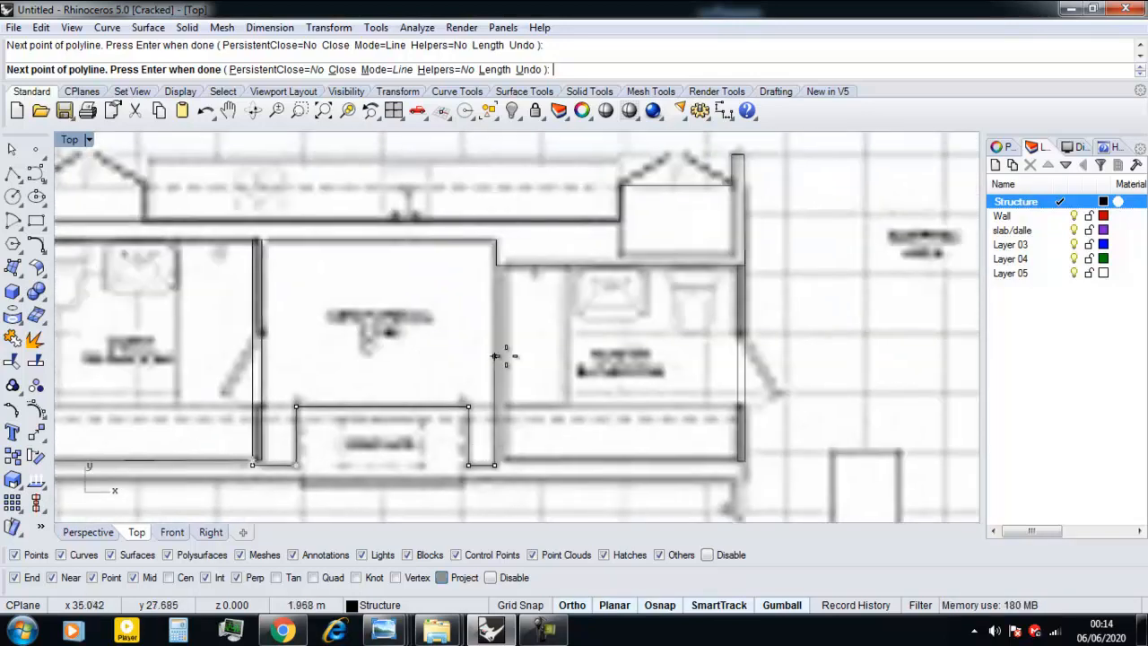
Continue the polyline slightly up, right along the master bathroom's lower wall, and across to the right wall's outer lower corner.
{"action": "right_click_drag", "start_coordinate": [534, 406], "coordinate": [532, 318]}
{"action": "scroll", "coordinate": [494, 344], "scroll_direction": "down", "scroll_amount": 2}
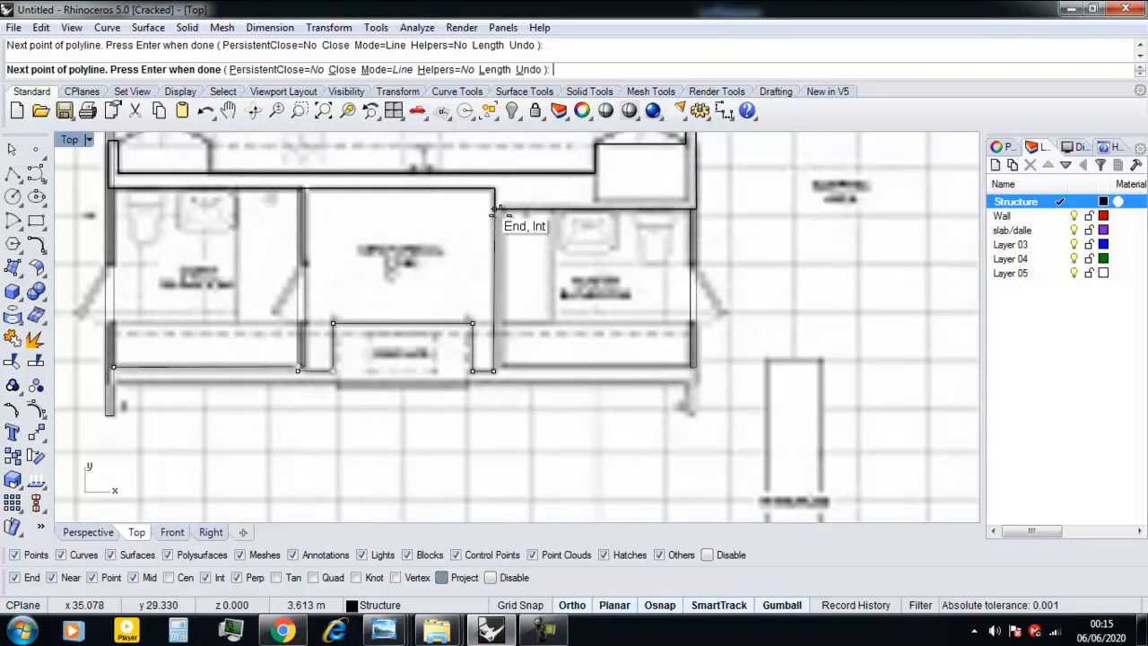
{"action": "scroll", "coordinate": [494, 403], "scroll_direction": "up", "scroll_amount": 8}
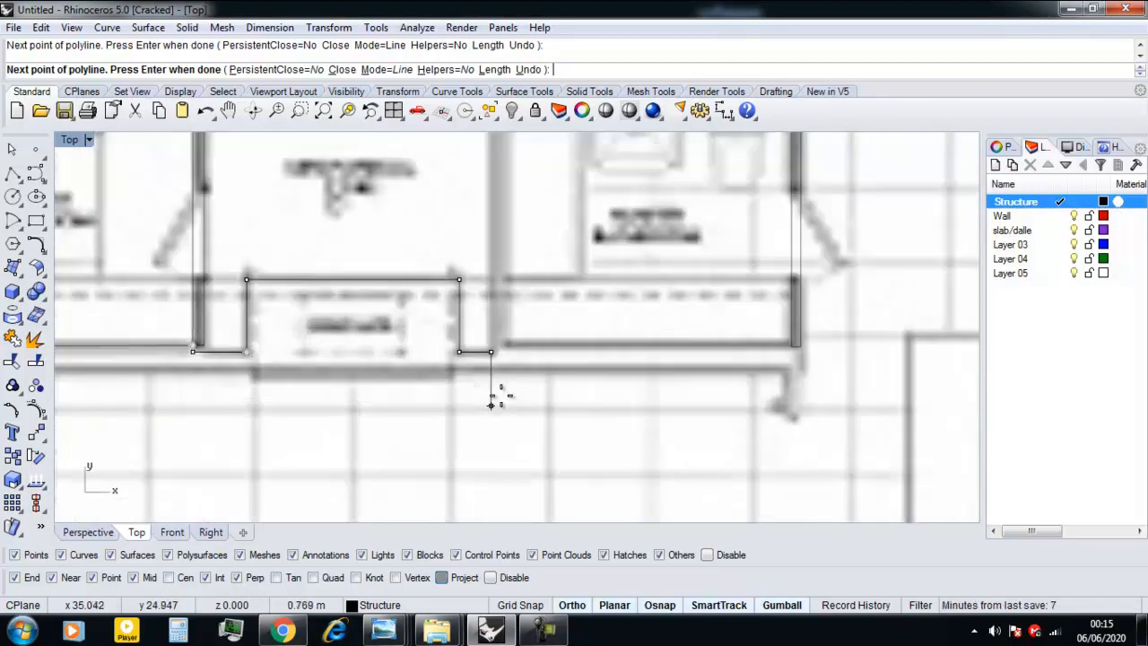
{"action": "scroll", "coordinate": [448, 325], "scroll_direction": "up", "scroll_amount": 3}
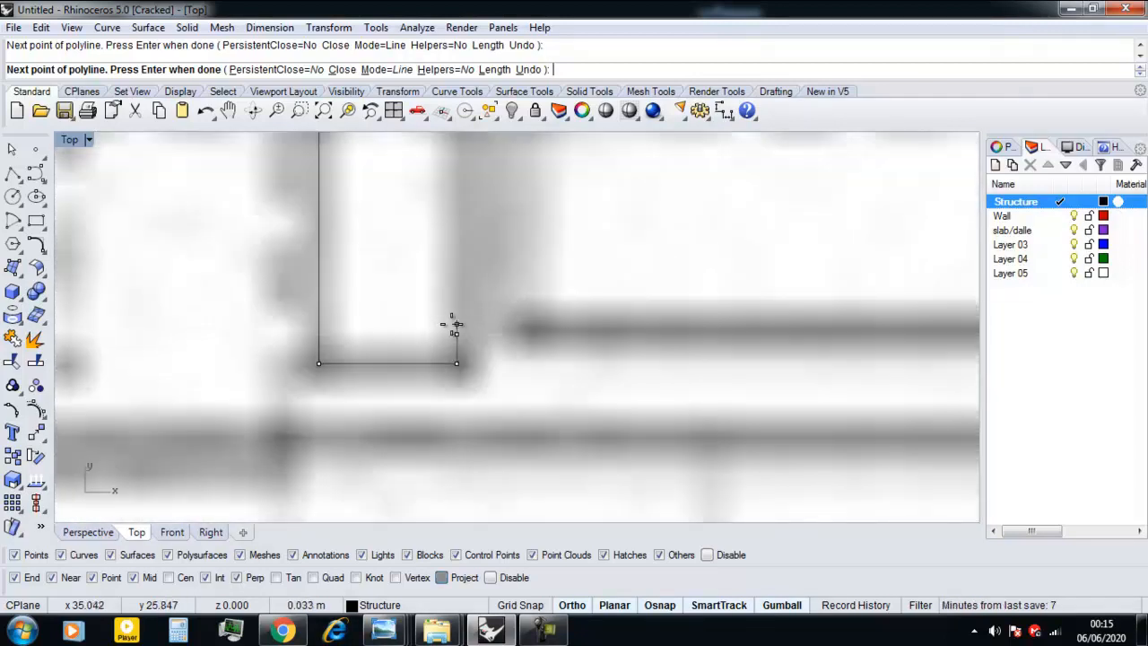
{"action": "scroll", "coordinate": [448, 325], "scroll_direction": "down", "scroll_amount": 7}
{"action": "right_click_drag", "start_coordinate": [809, 332], "coordinate": [675, 333]}
{"action": "scroll", "coordinate": [783, 332], "scroll_direction": "up", "scroll_amount": 6}
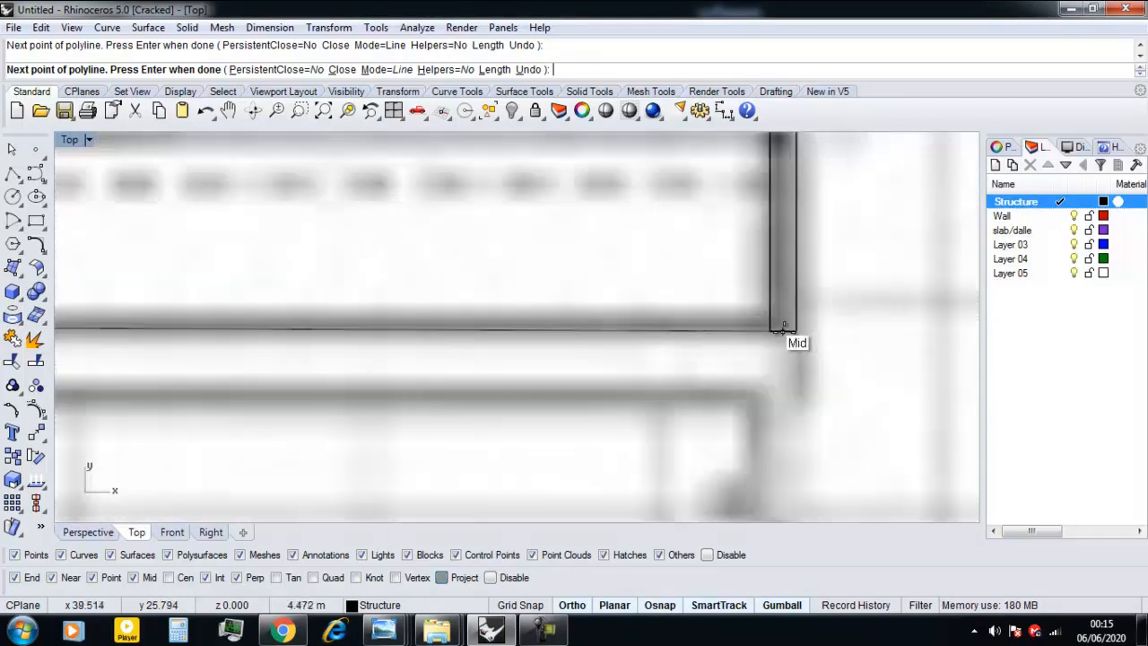
{"action": "scroll", "coordinate": [789, 330], "scroll_direction": "up", "scroll_amount": 7}
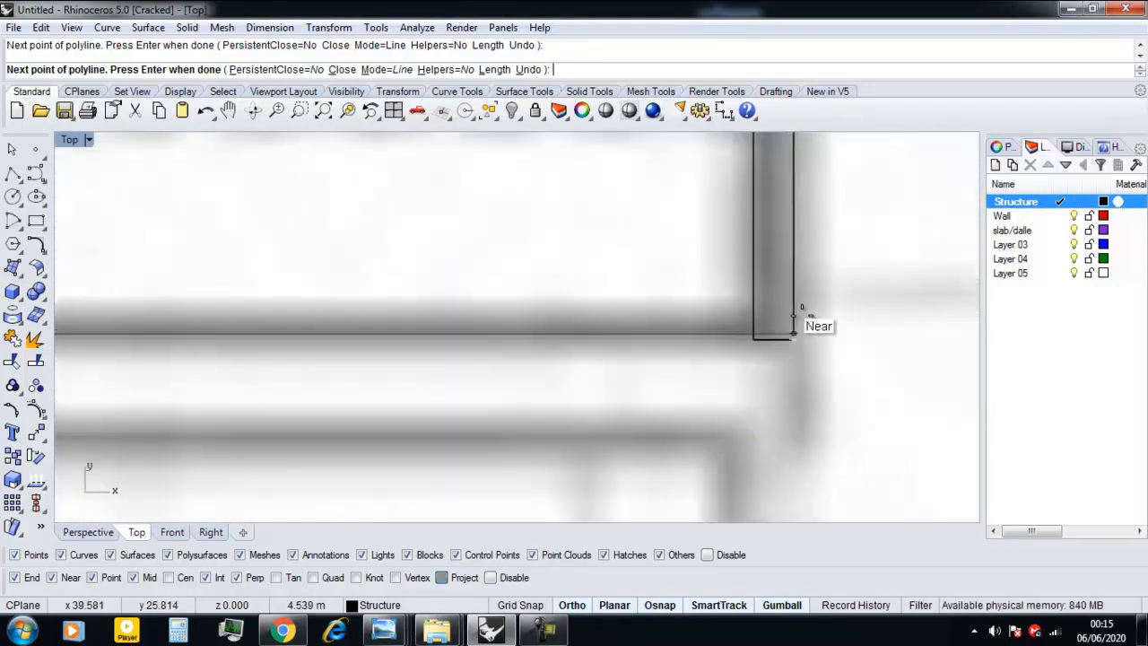
{"action": "scroll", "coordinate": [737, 325], "scroll_direction": "up", "scroll_amount": 4}
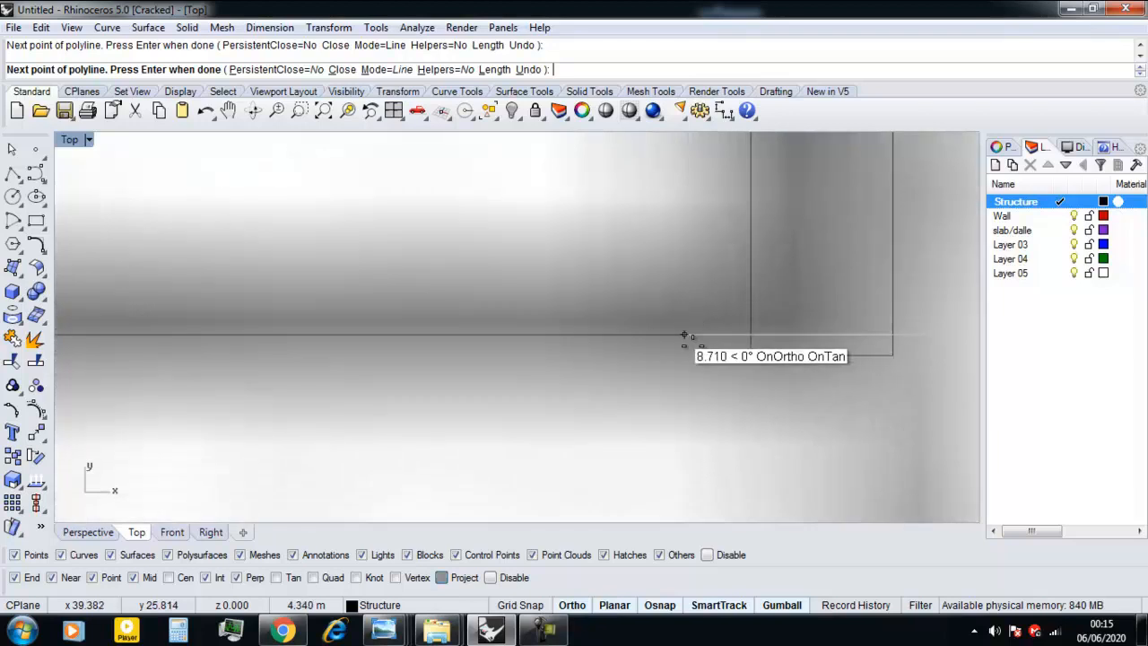
{"action": "left_click", "coordinate": [751, 355]}
{"action": "left_click", "coordinate": [893, 355]}
{"action": "scroll", "coordinate": [888, 357], "scroll_direction": "down", "scroll_amount": 12}
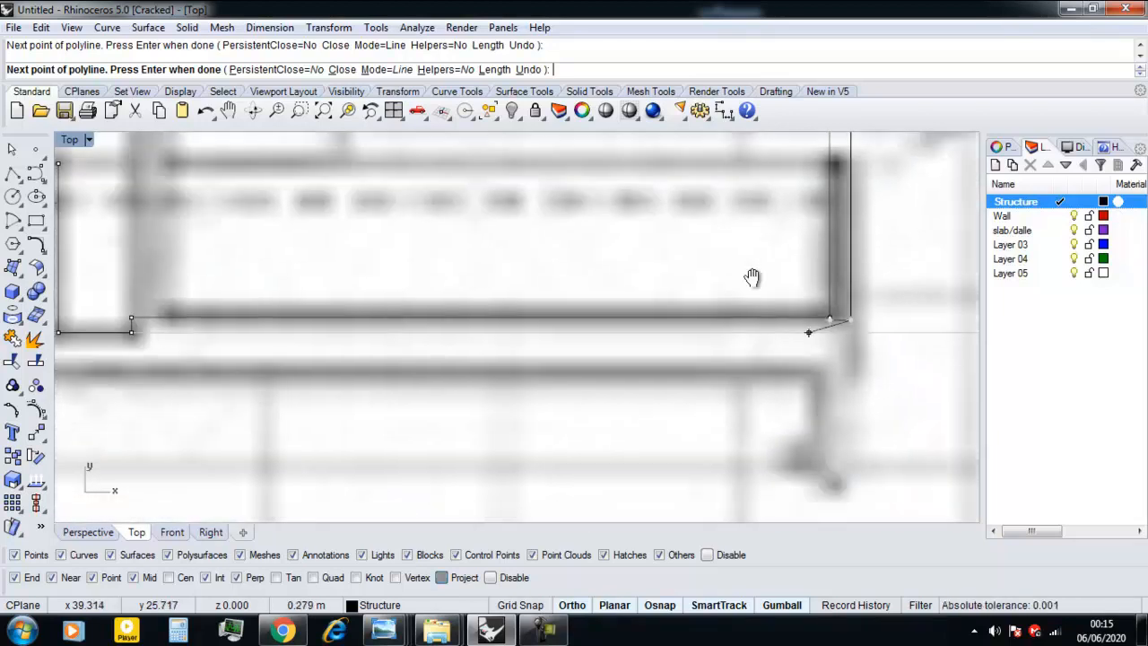
Trace the polyline down the right wall's outer face, across its lower end, and back up to the lower wall's outer face.
{"action": "left_click", "coordinate": [741, 418]}
{"action": "scroll", "coordinate": [741, 427], "scroll_direction": "up", "scroll_amount": 3}
{"action": "left_click", "coordinate": [743, 427]}
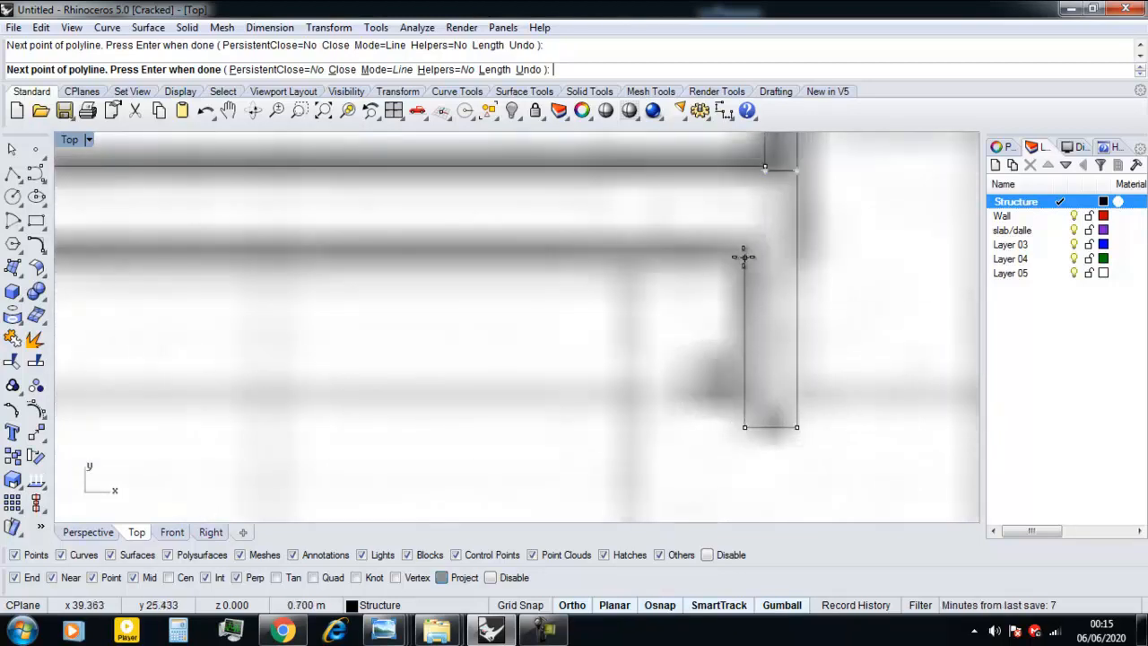
{"action": "scroll", "coordinate": [567, 257], "scroll_direction": "down", "scroll_amount": 12}
Trace the polyline left along the lower wall's outer face and around the fireplace's projecting base, about 0.13 m deep.
{"action": "right_click_drag", "start_coordinate": [287, 294], "coordinate": [743, 320]}
{"action": "scroll", "coordinate": [659, 305], "scroll_direction": "up", "scroll_amount": 4}
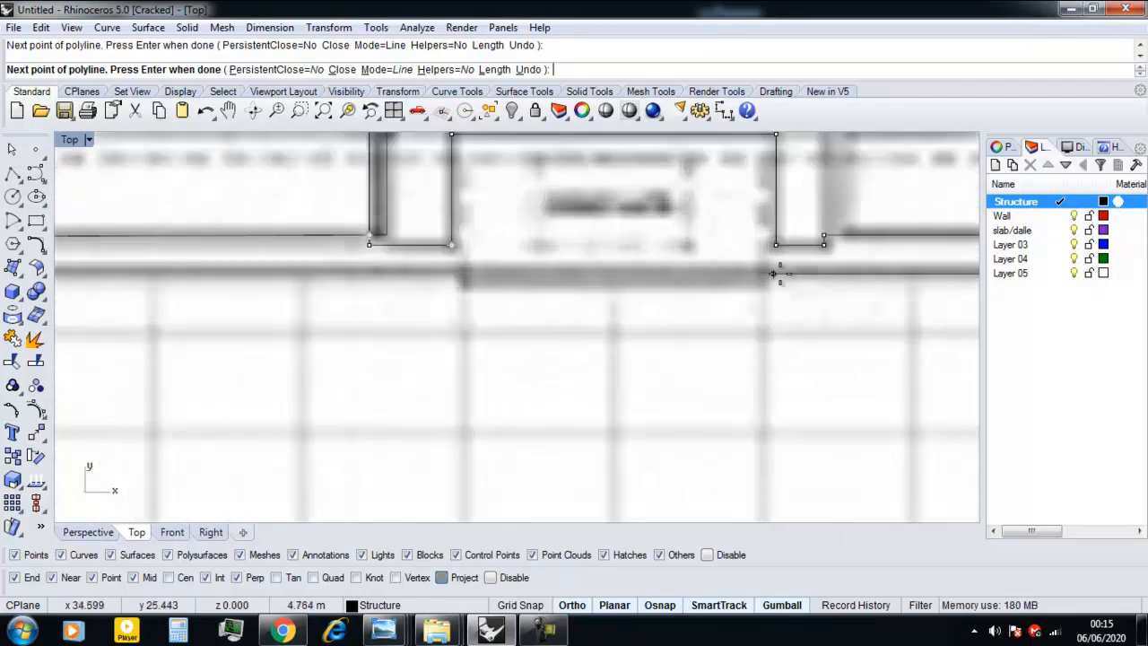
{"action": "scroll", "coordinate": [793, 269], "scroll_direction": "up", "scroll_amount": 4}
{"action": "scroll", "coordinate": [742, 273], "scroll_direction": "down", "scroll_amount": 4}
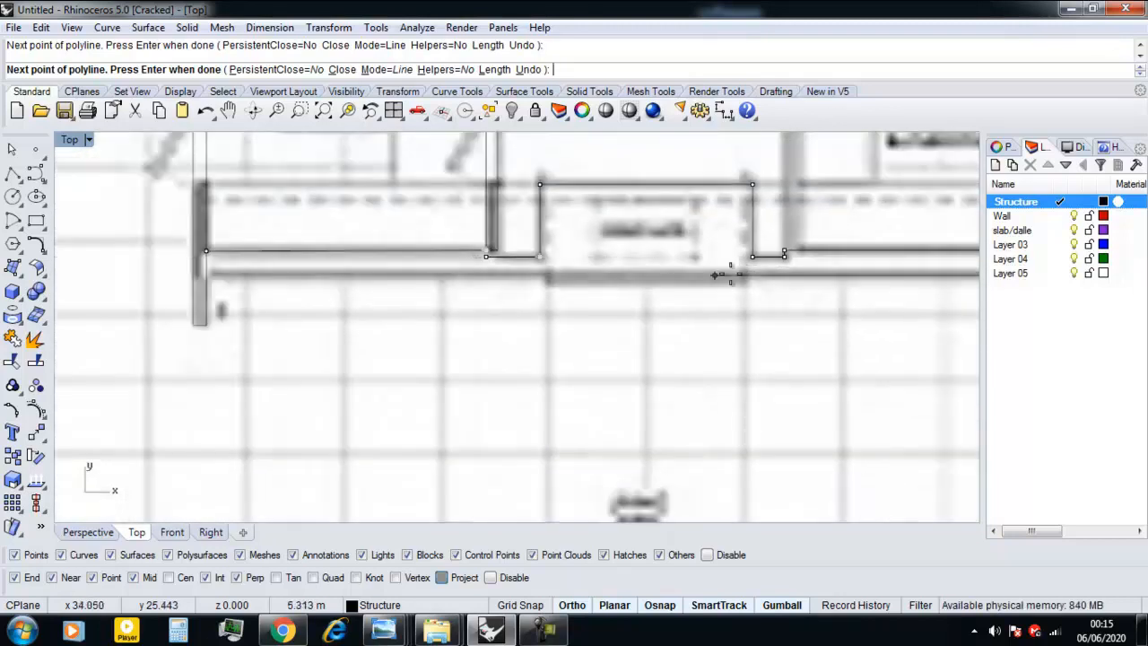
{"action": "scroll", "coordinate": [743, 275], "scroll_direction": "up", "scroll_amount": 5}
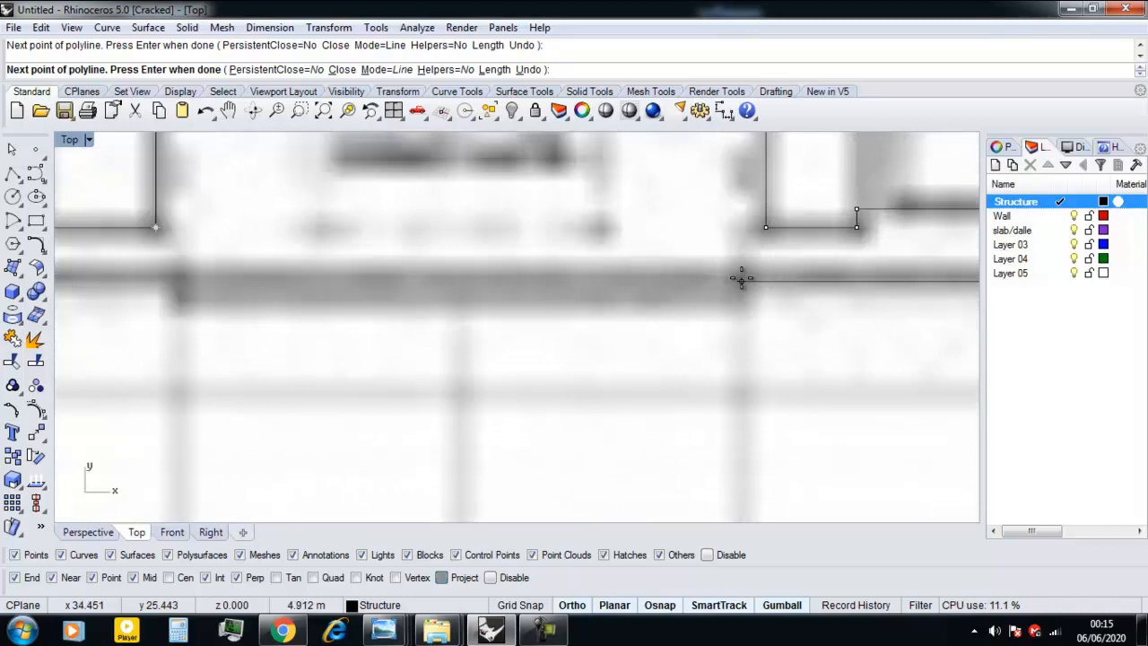
{"action": "scroll", "coordinate": [742, 278], "scroll_direction": "down", "scroll_amount": 4}
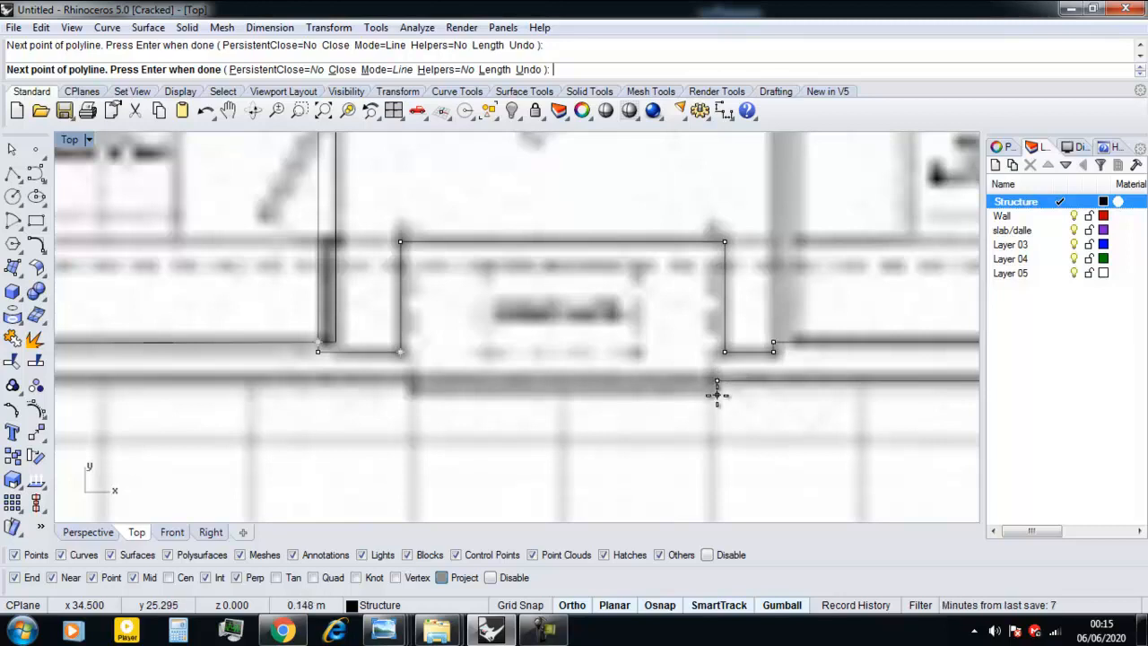
{"action": "left_click", "coordinate": [414, 380]}
Run the polyline left along the guest bathroom's lower outer face to the left wall's inner face and finish it.
{"action": "scroll", "coordinate": [380, 389], "scroll_direction": "down", "scroll_amount": 4}
{"action": "right_click_drag", "start_coordinate": [379, 388], "coordinate": [673, 387]}
{"action": "scroll", "coordinate": [340, 389], "scroll_direction": "up", "scroll_amount": 8}
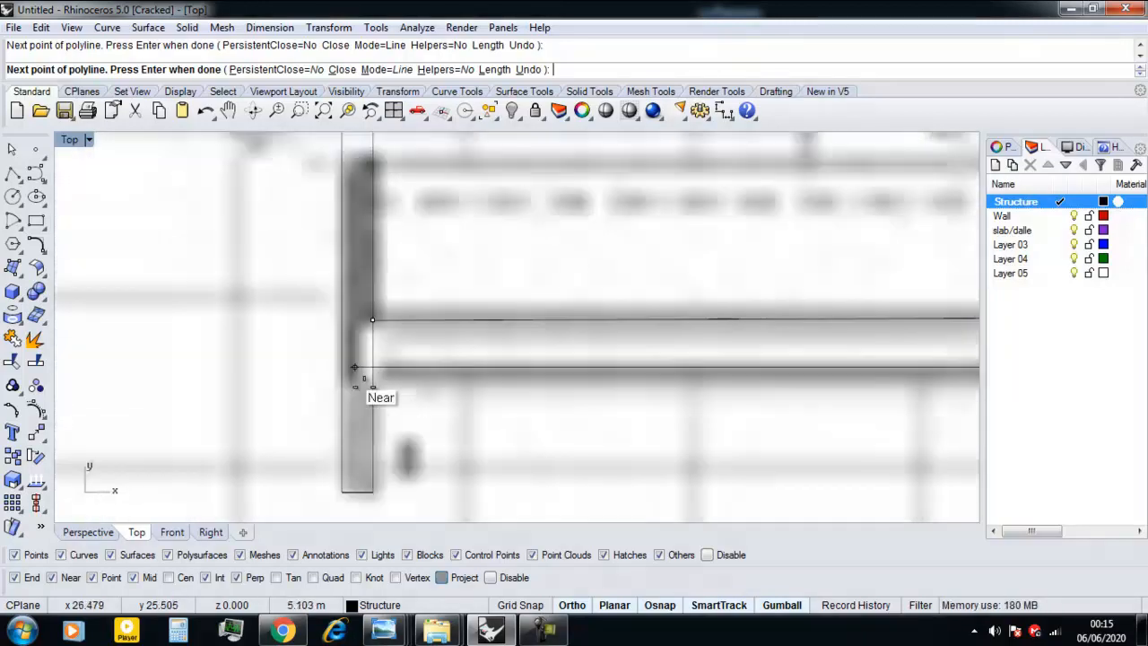
{"action": "left_click", "coordinate": [374, 370]}
{"action": "key", "text": "Return"}
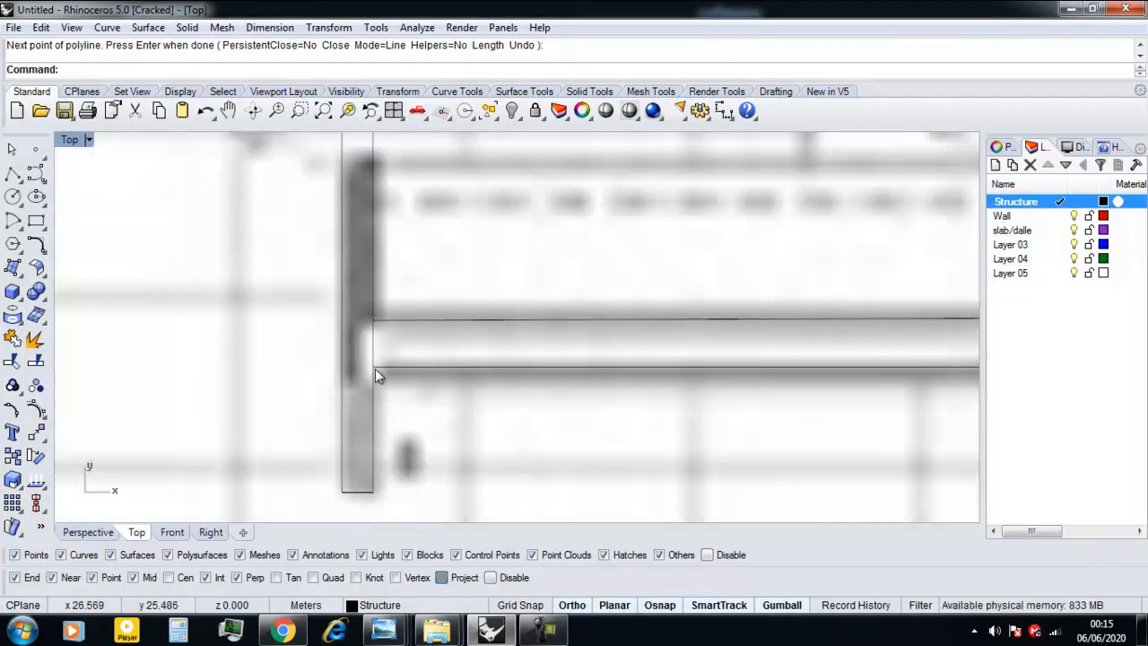
Draw a short polyline along the left wall's inner face between the traced lower wall's two open ends.
{"action": "left_click", "coordinate": [374, 369]}
{"action": "right_click", "coordinate": [375, 369]}
{"action": "left_click", "coordinate": [375, 369]}
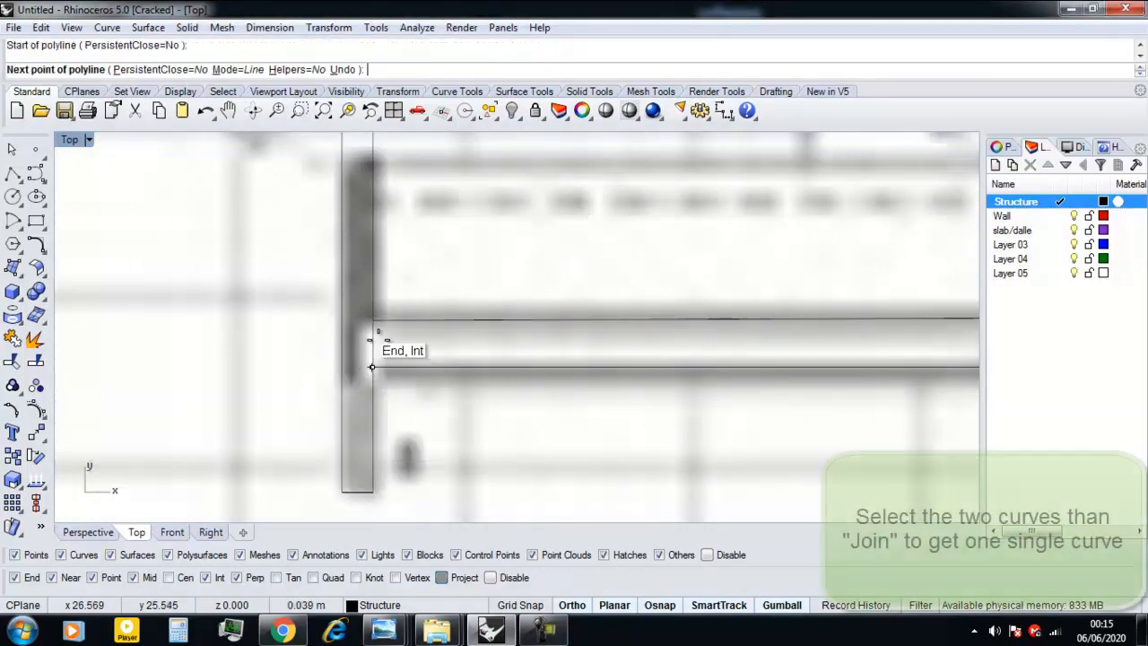
{"action": "left_click", "coordinate": [377, 323]}
{"action": "key", "text": "Return"}
Join the traced lower wall outline and the short end segment into one single curve.
{"action": "left_click", "coordinate": [375, 359]}
{"action": "left_click", "coordinate": [378, 366]}
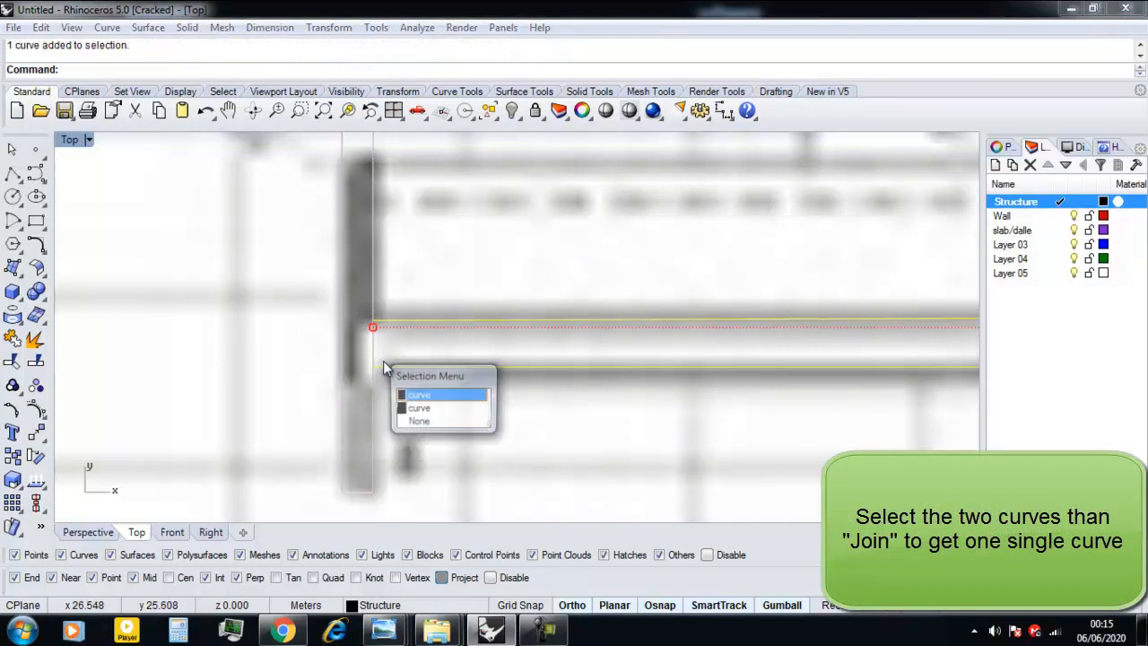
{"action": "left_click", "coordinate": [411, 408]}
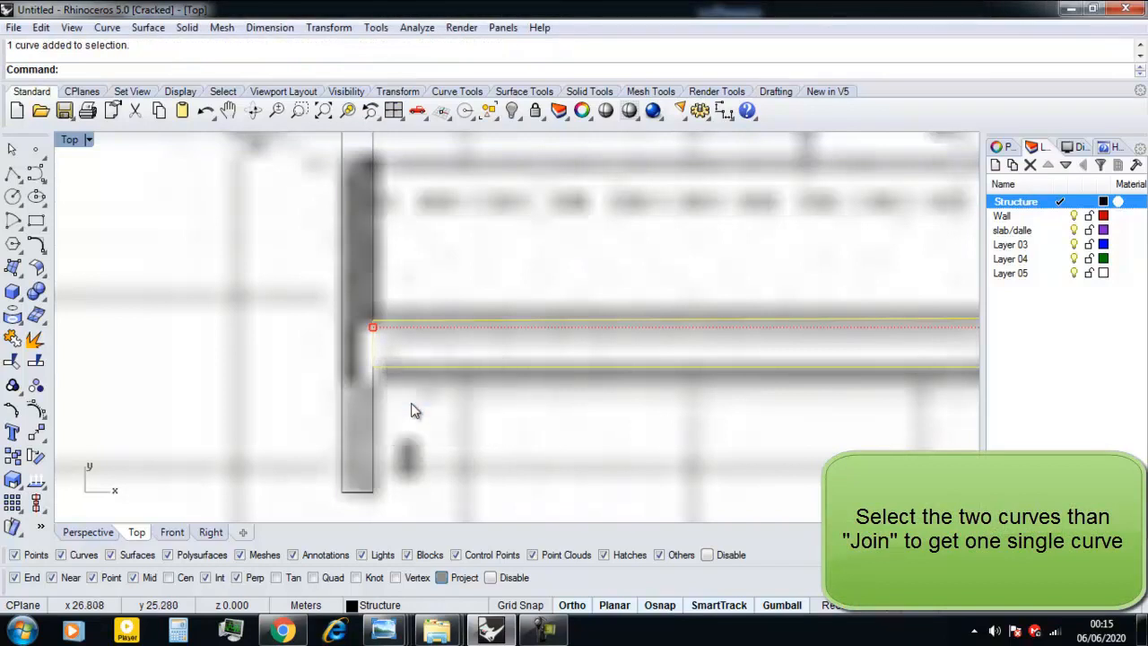
{"action": "type", "text": "Join"}
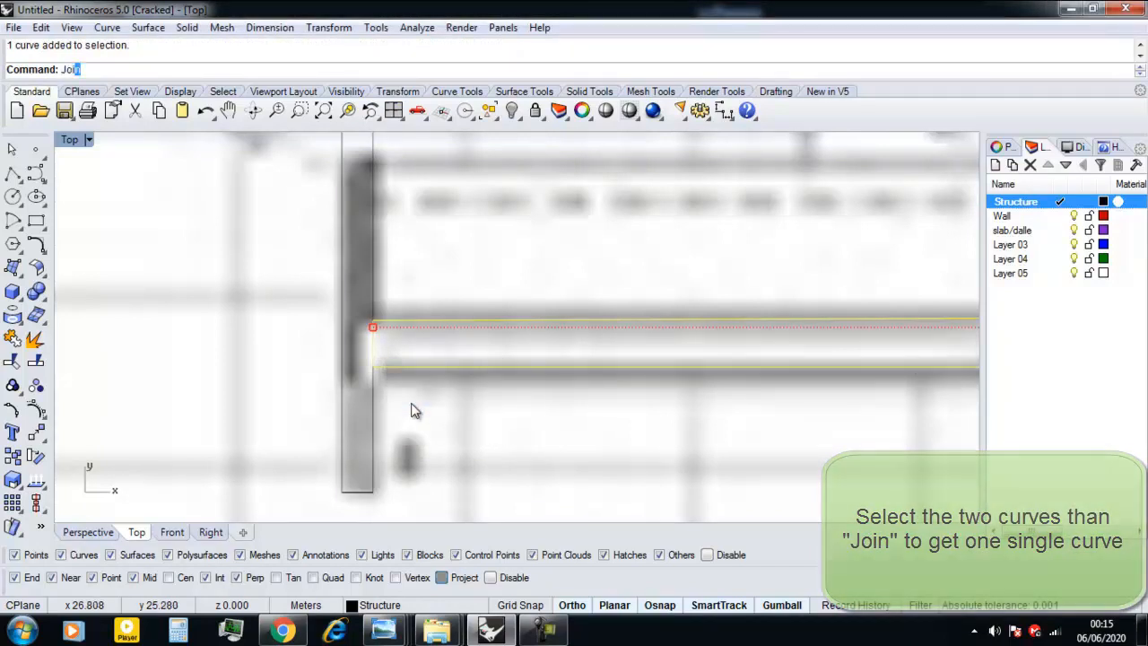
{"action": "key", "text": "Return"}
Open floor plan image 01 in Windows Photo Viewer and compare its central core walls with the traced plan in Rhino.
{"action": "scroll", "coordinate": [302, 386], "scroll_direction": "down", "scroll_amount": 5}
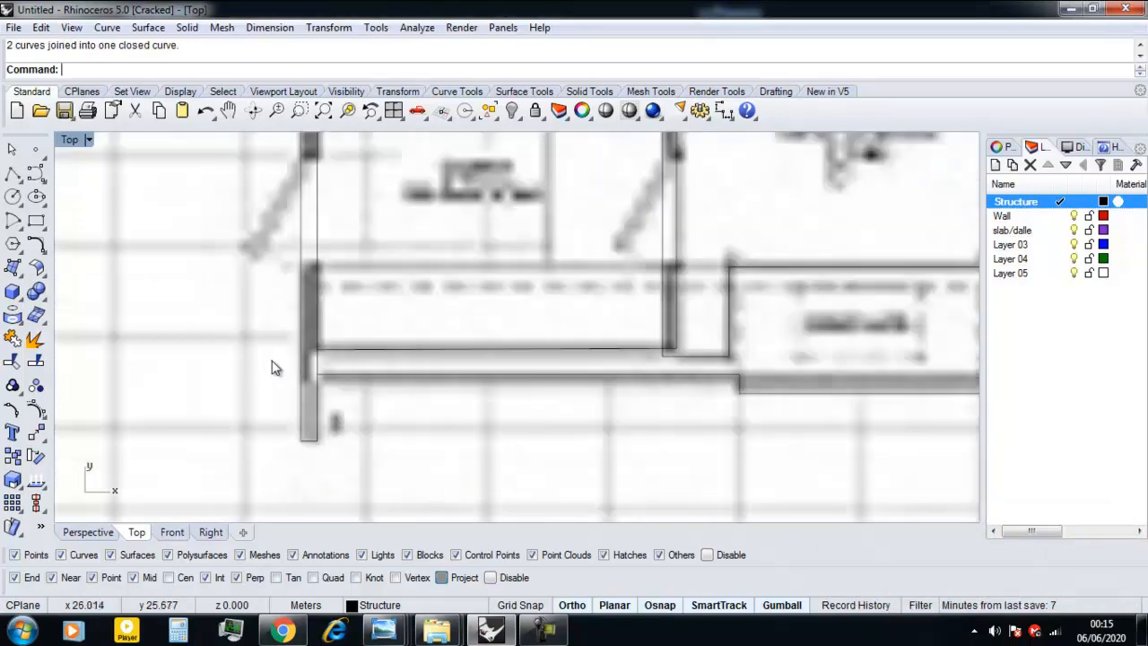
{"action": "mouse_move", "coordinate": [437, 630]}
{"action": "left_click", "coordinate": [379, 538]}
{"action": "double_click", "coordinate": [254, 135]}
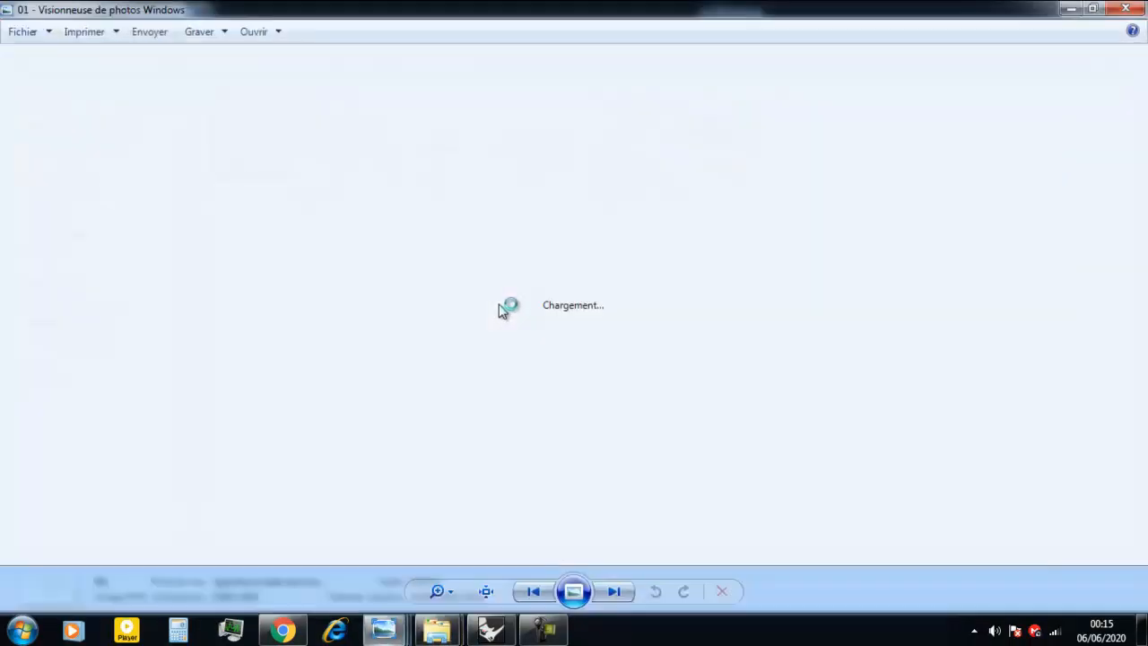
{"action": "scroll", "coordinate": [474, 323], "scroll_direction": "down", "scroll_amount": 1}
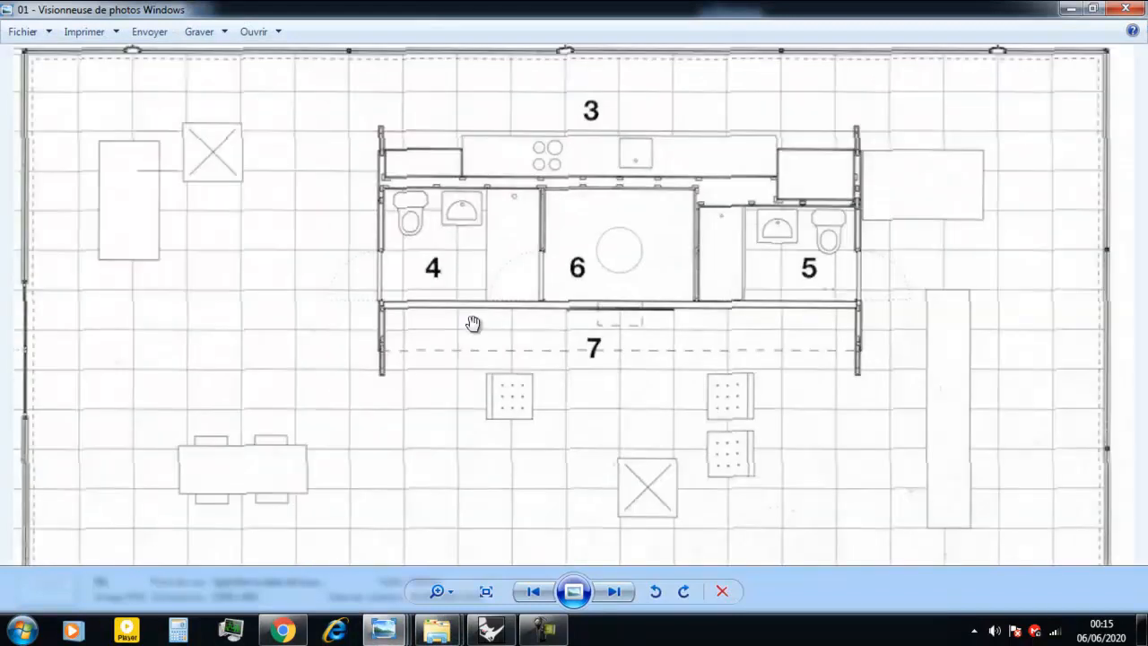
{"action": "left_click_drag", "start_coordinate": [494, 325], "coordinate": [484, 356]}
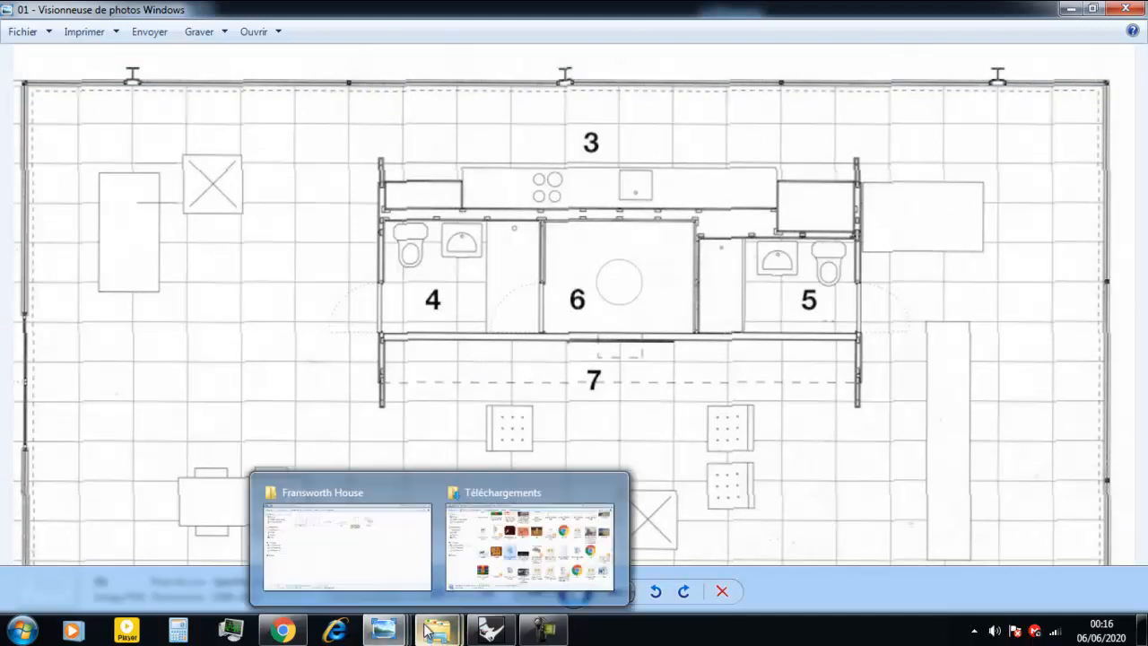
{"action": "left_click", "coordinate": [484, 640]}
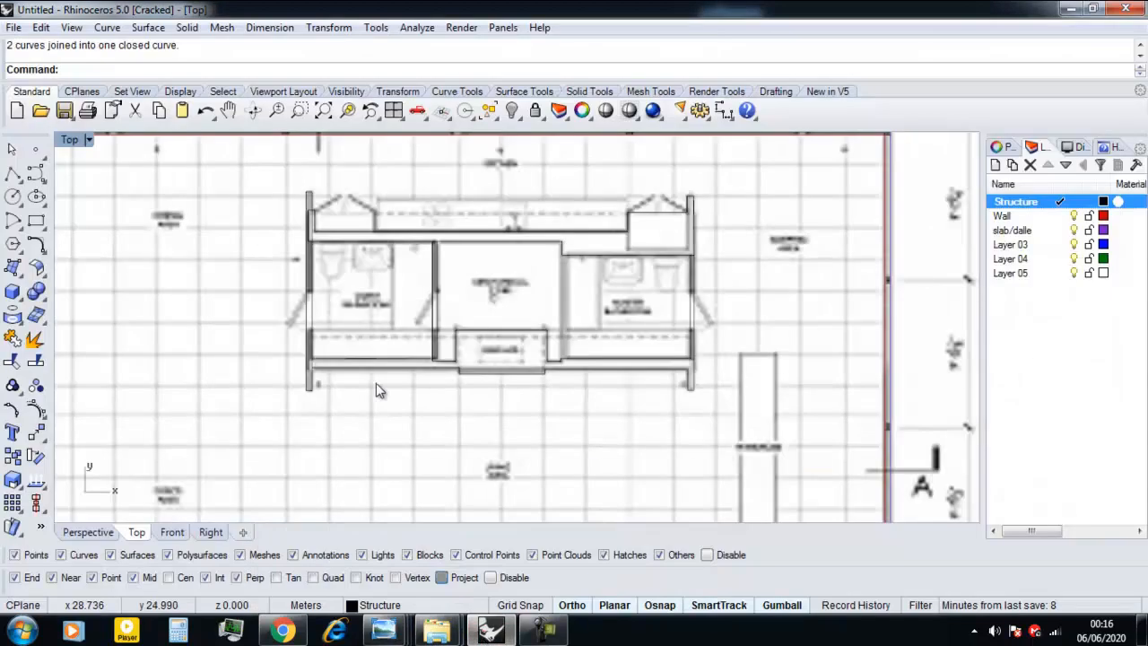
{"action": "left_click", "coordinate": [493, 638]}
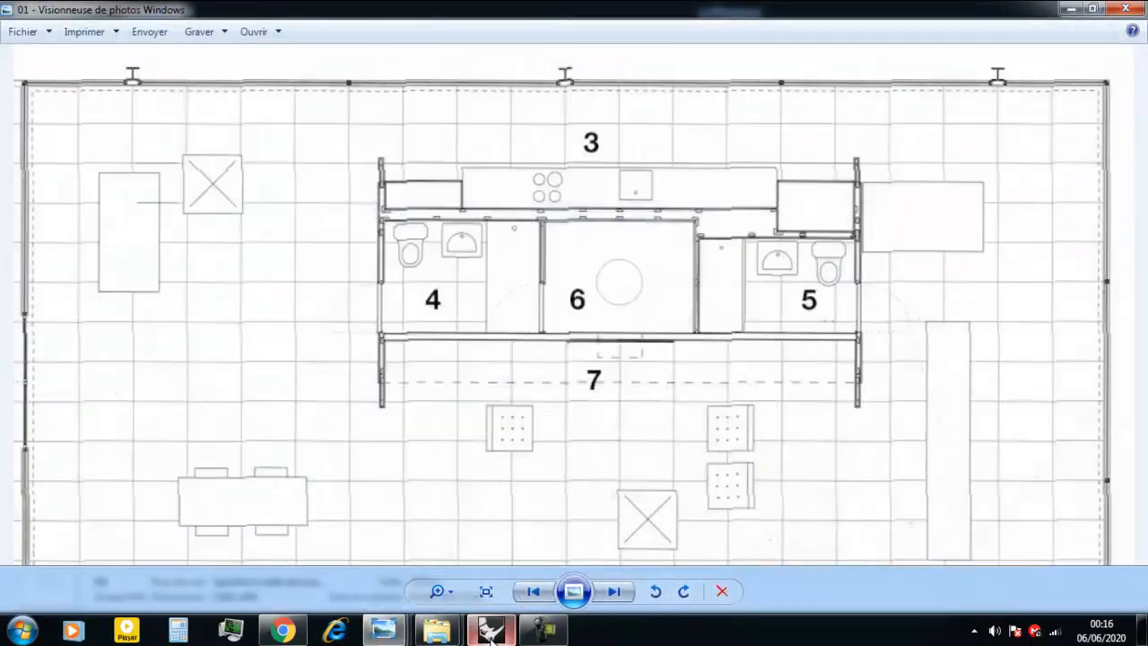
{"action": "left_click", "coordinate": [490, 635]}
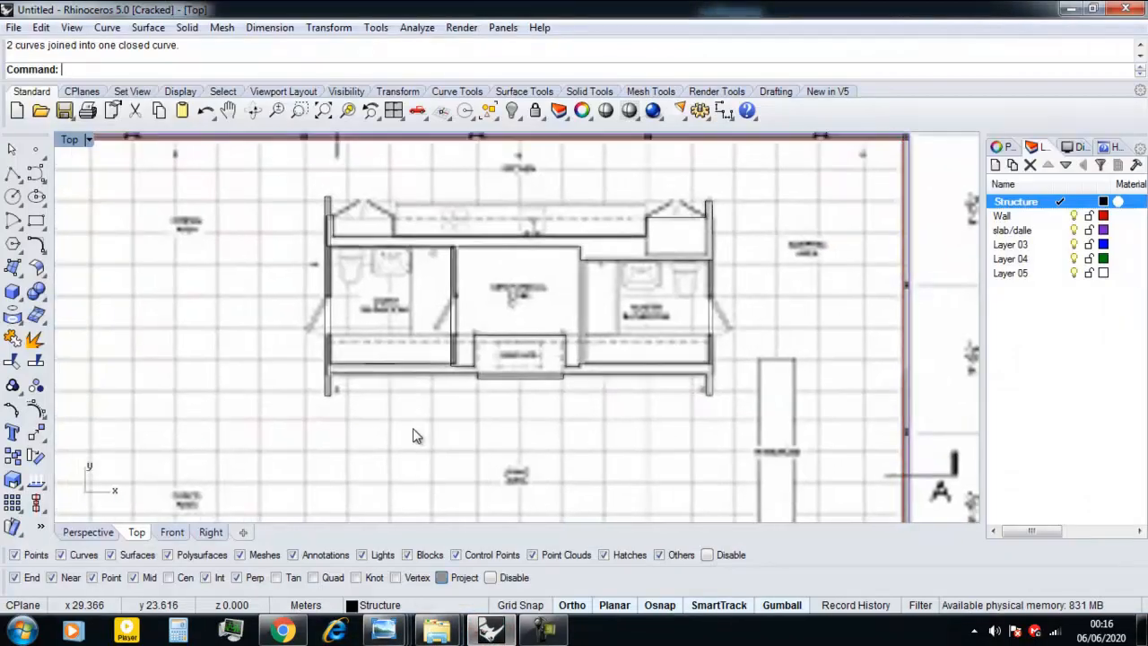
{"action": "scroll", "coordinate": [508, 384], "scroll_direction": "up", "scroll_amount": 2}
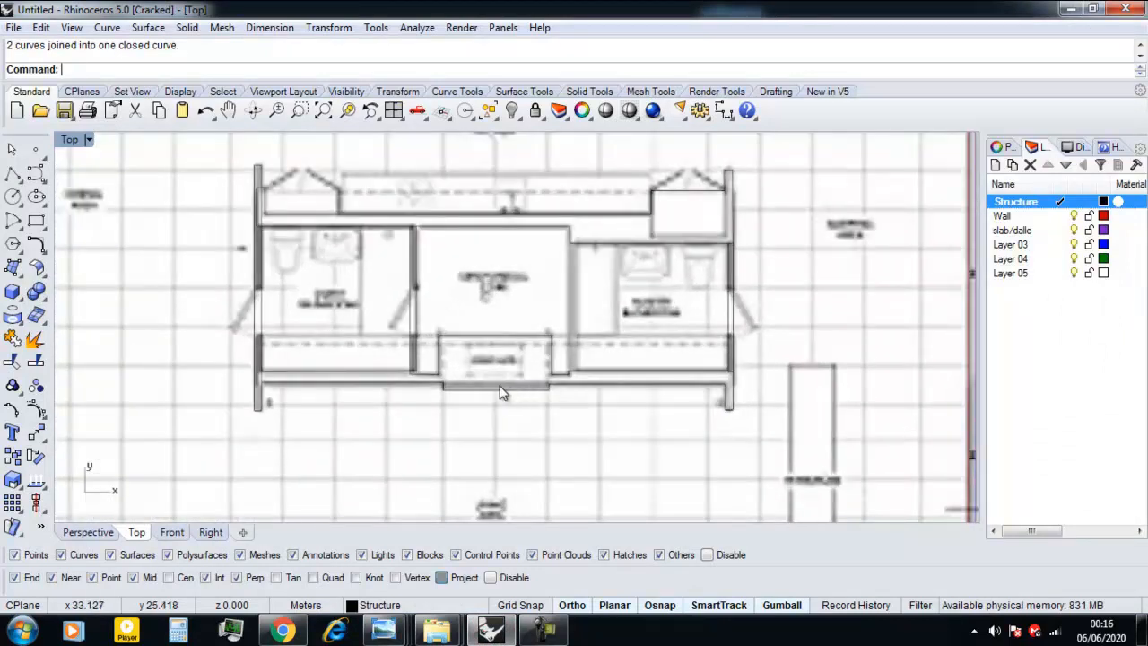
{"action": "scroll", "coordinate": [499, 391], "scroll_direction": "up", "scroll_amount": 2}
{"action": "right_click_drag", "start_coordinate": [432, 365], "coordinate": [435, 396]}
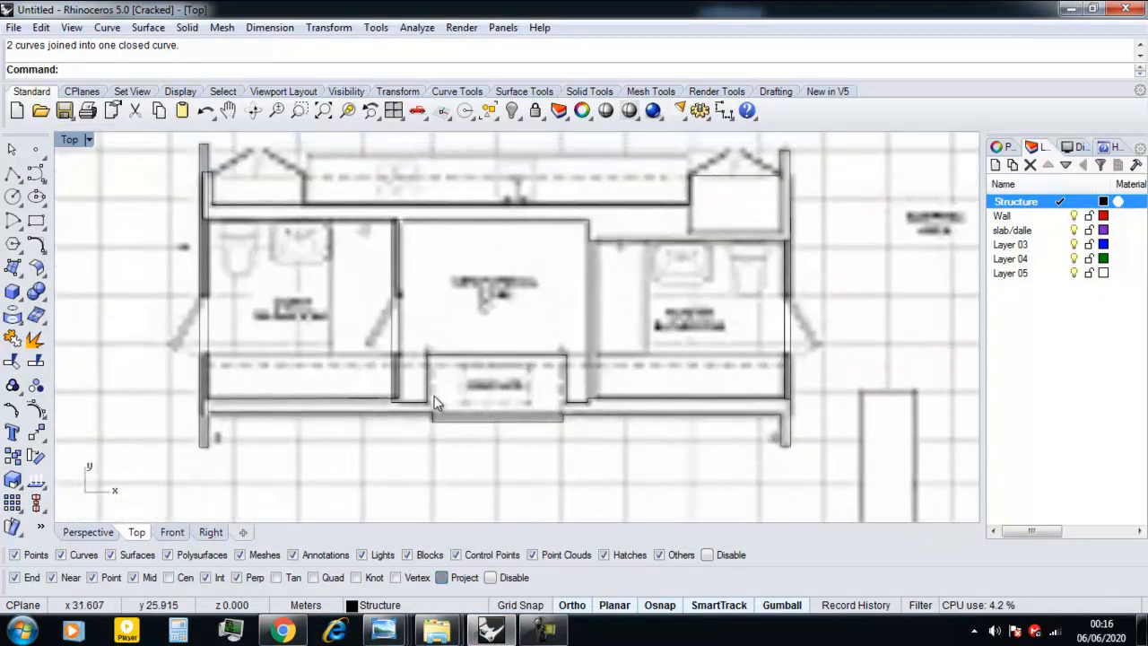
Recheck the central core in floor plan image 01, close all Windows Photo Viewer windows, and return to Rhino.
{"action": "mouse_move", "coordinate": [384, 632]}
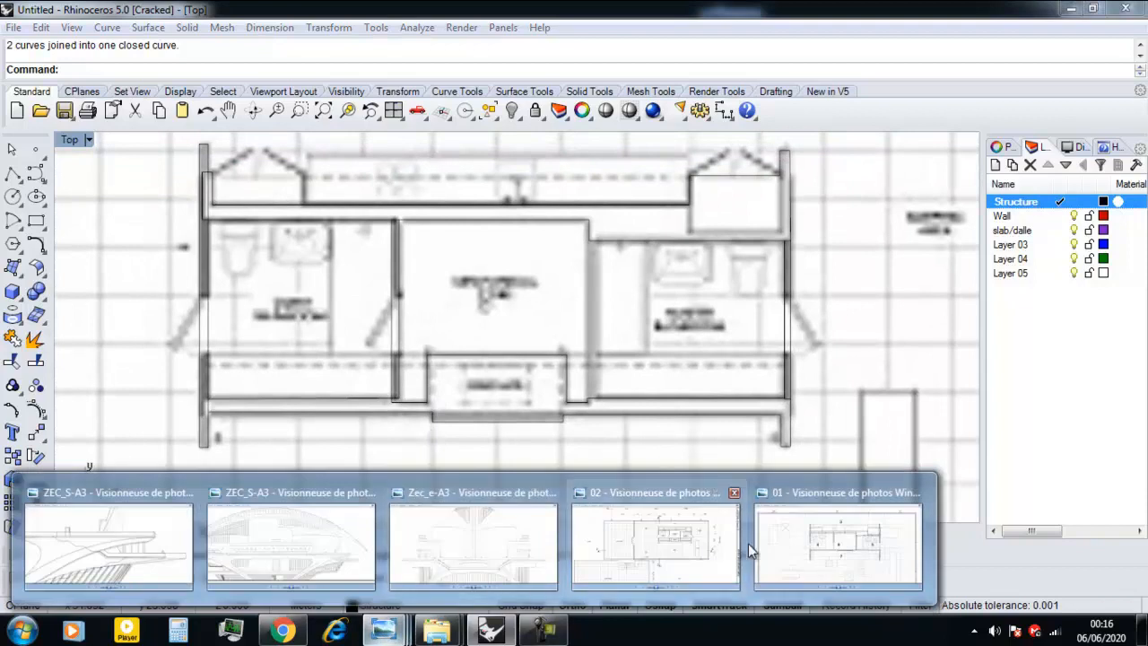
{"action": "left_click", "coordinate": [812, 547]}
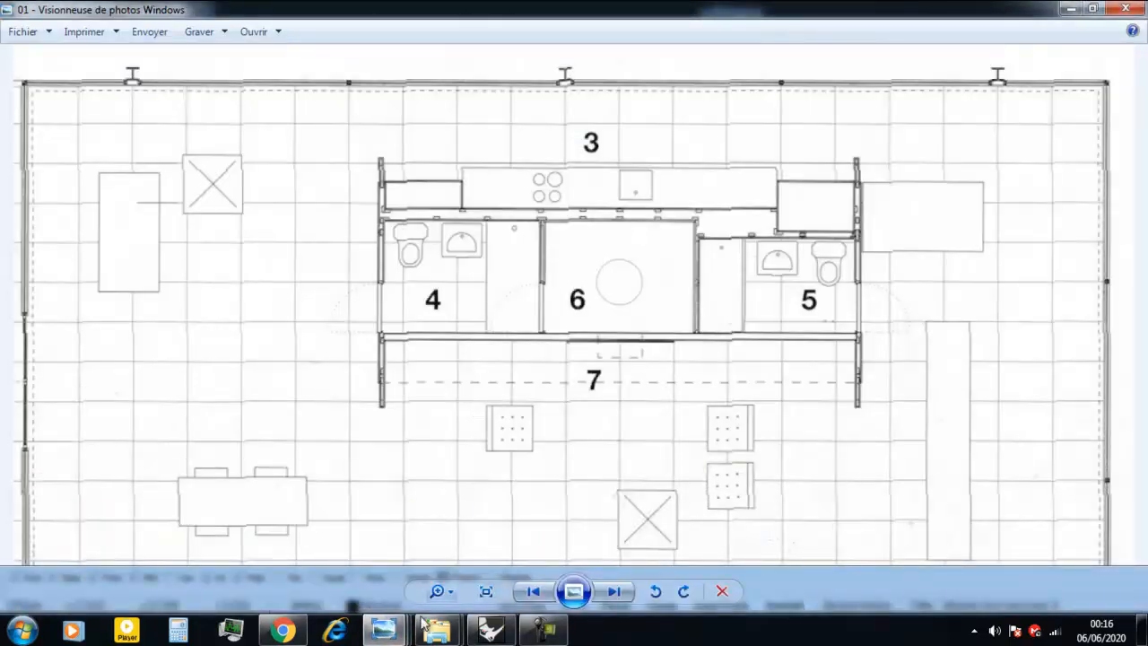
{"action": "right_click", "coordinate": [384, 631]}
{"action": "left_click", "coordinate": [367, 581]}
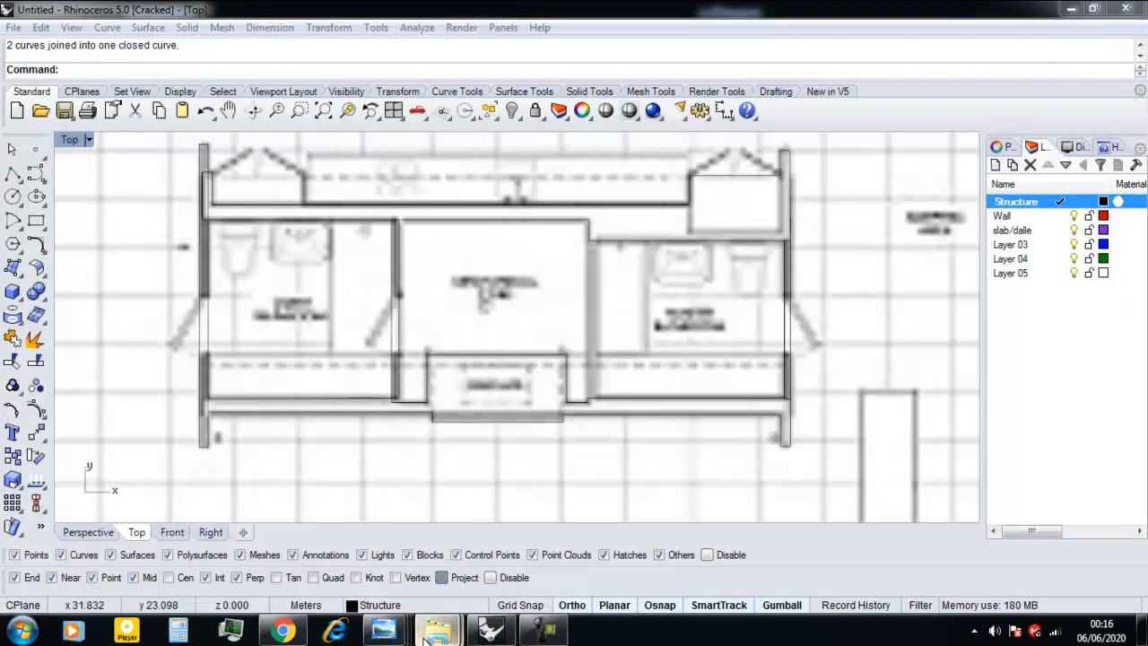
{"action": "mouse_move", "coordinate": [426, 632]}
{"action": "left_click", "coordinate": [397, 580]}
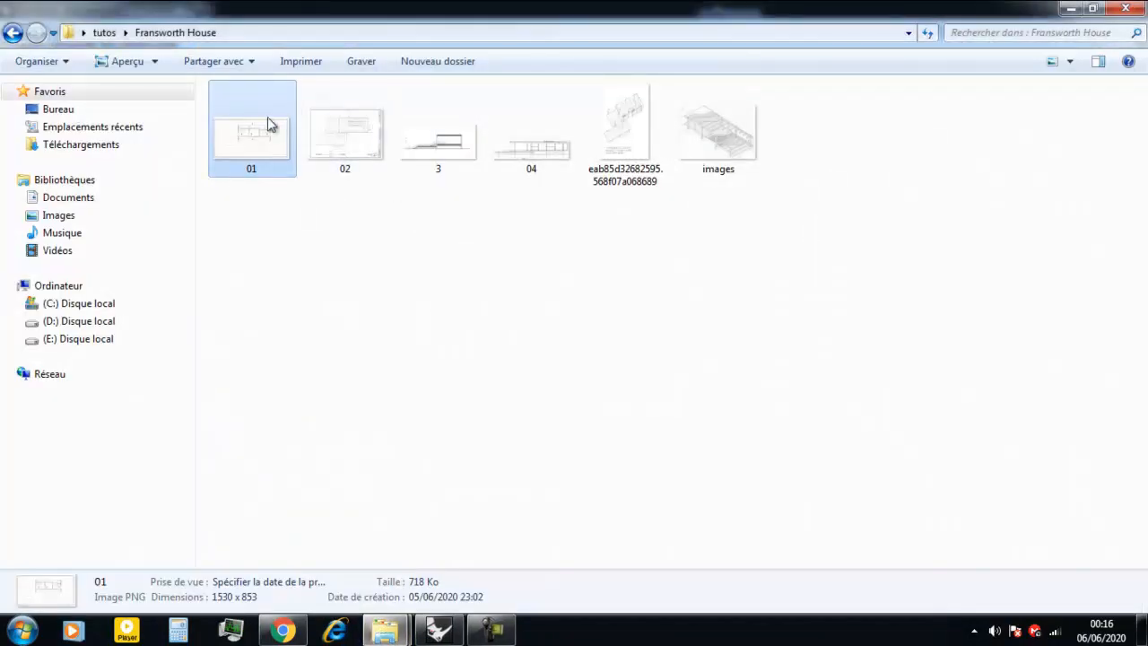
{"action": "left_click", "coordinate": [439, 631]}
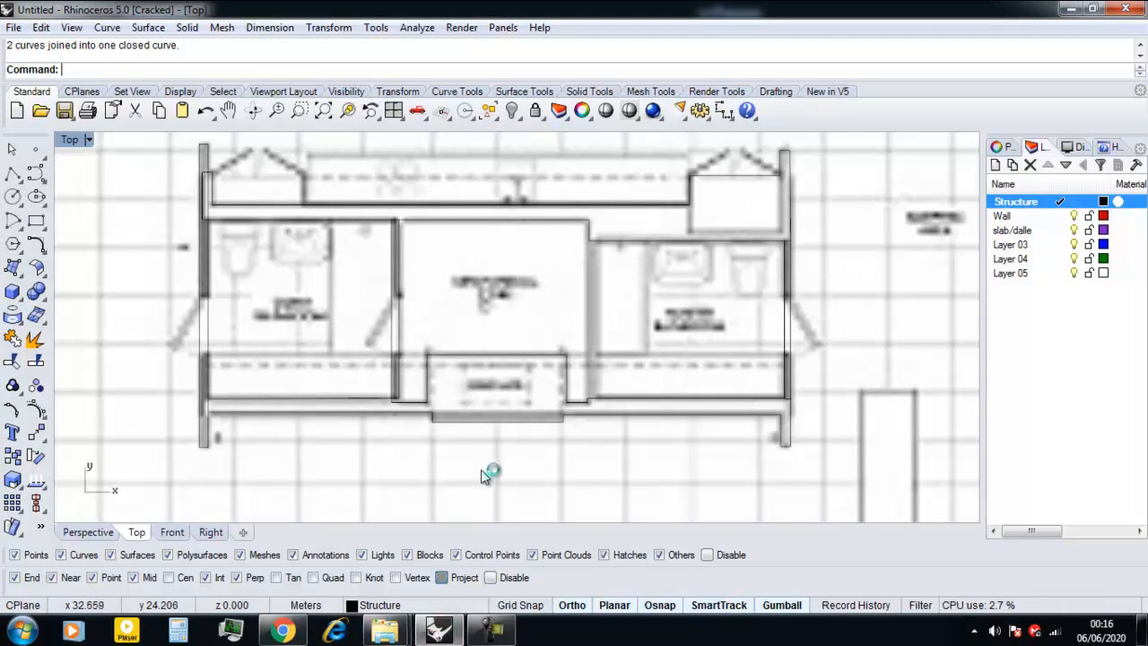
Trim the red wall curves between the two door border rectangles to open the doorway facing the upper terrace.
{"action": "scroll", "coordinate": [469, 455], "scroll_direction": "down", "scroll_amount": 5}
{"action": "right_click_drag", "start_coordinate": [446, 490], "coordinate": [525, 349]}
{"action": "scroll", "coordinate": [417, 397], "scroll_direction": "down", "scroll_amount": 2}
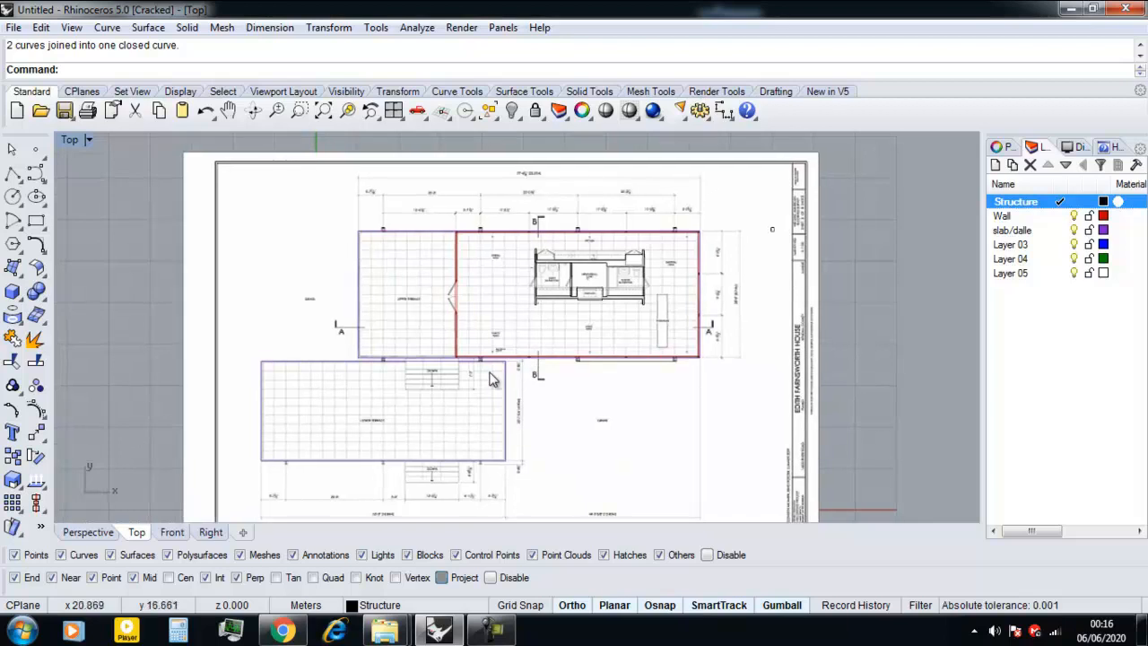
{"action": "scroll", "coordinate": [487, 377], "scroll_direction": "down", "scroll_amount": 2}
{"action": "scroll", "coordinate": [465, 337], "scroll_direction": "up", "scroll_amount": 10}
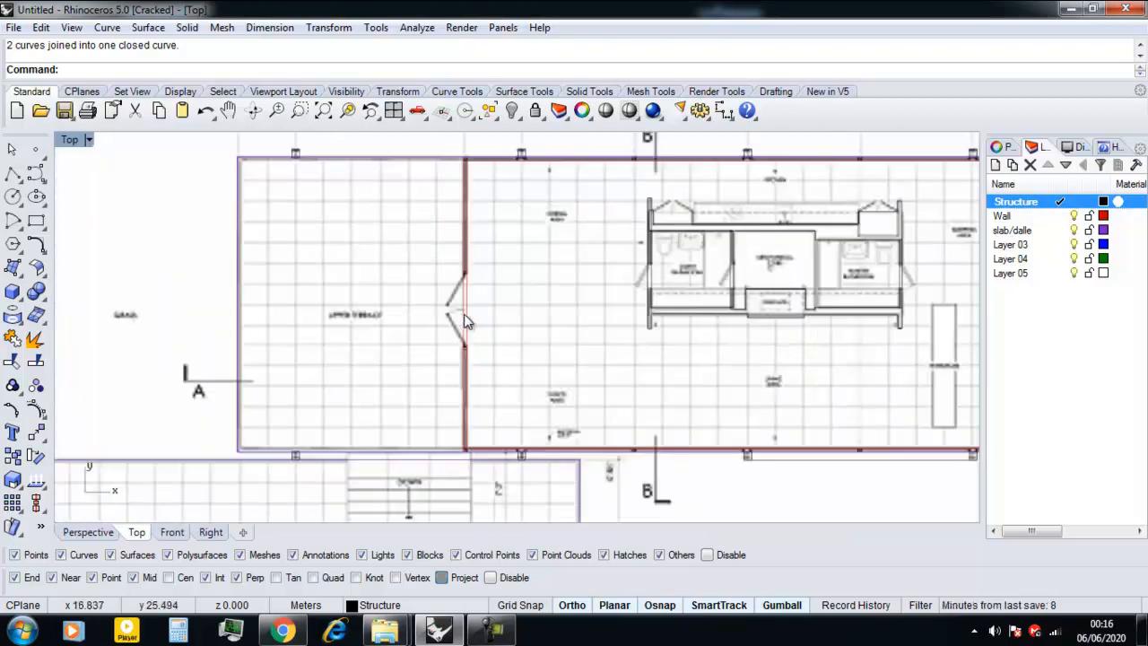
{"action": "scroll", "coordinate": [474, 361], "scroll_direction": "down", "scroll_amount": 2}
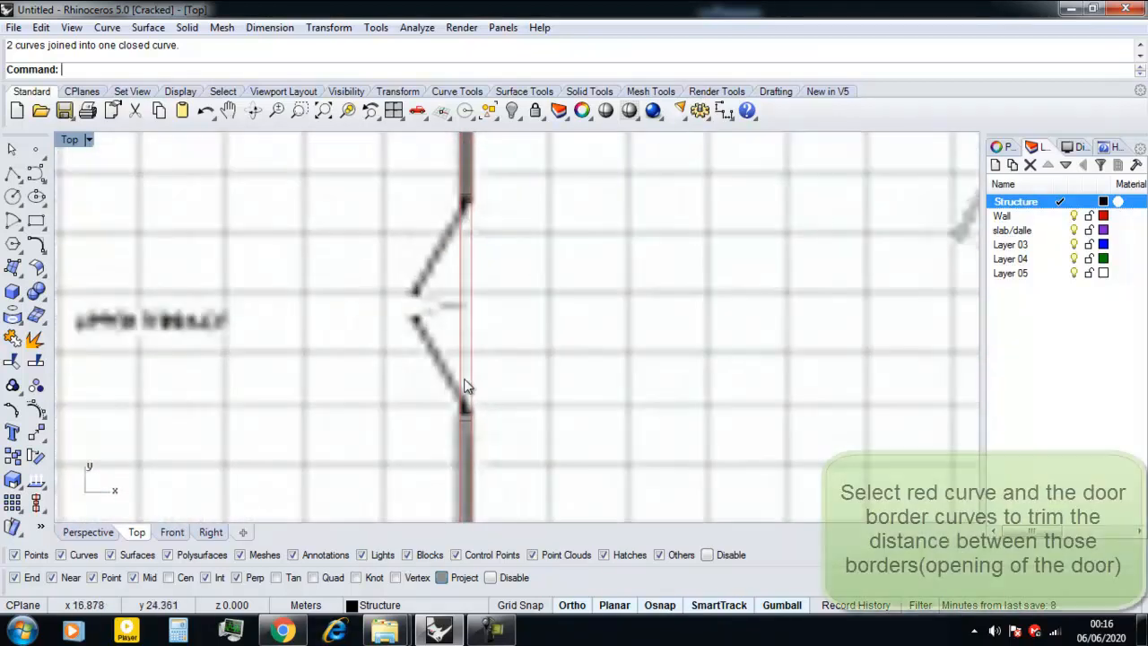
{"action": "left_click_drag", "start_coordinate": [417, 192], "coordinate": [417, 192]}
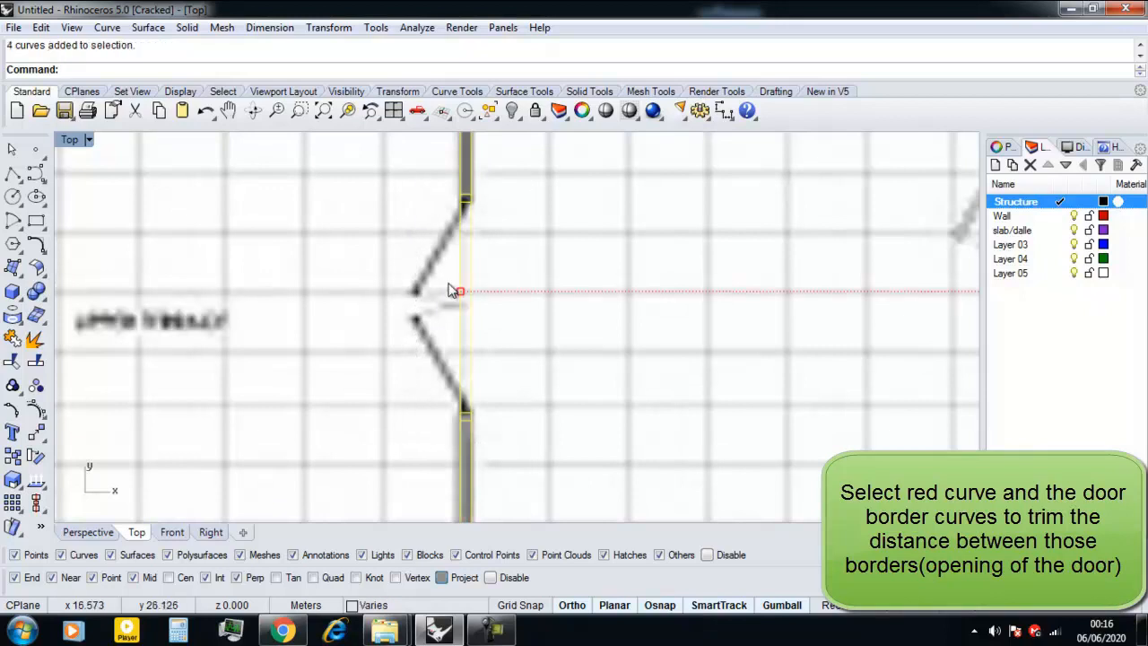
{"action": "type", "text": "Trim"}
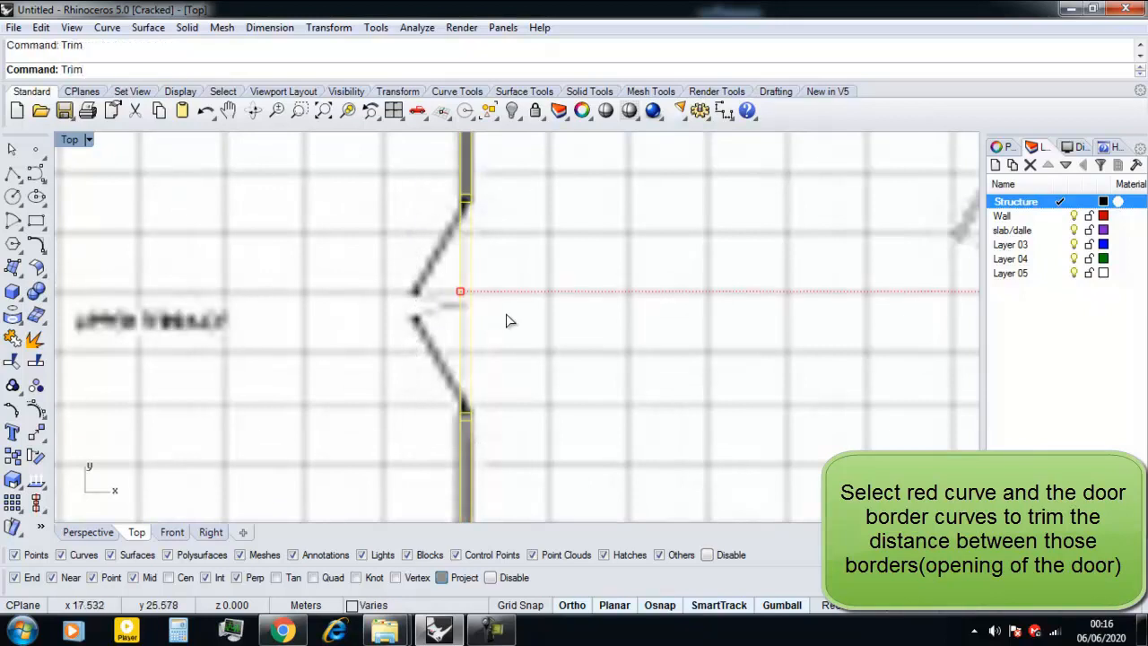
{"action": "key", "text": "Return"}
{"action": "left_click", "coordinate": [380, 292]}
Try to trim the inner wall line inside the upper door border rectangle.
{"action": "scroll", "coordinate": [430, 296], "scroll_direction": "up", "scroll_amount": 6}
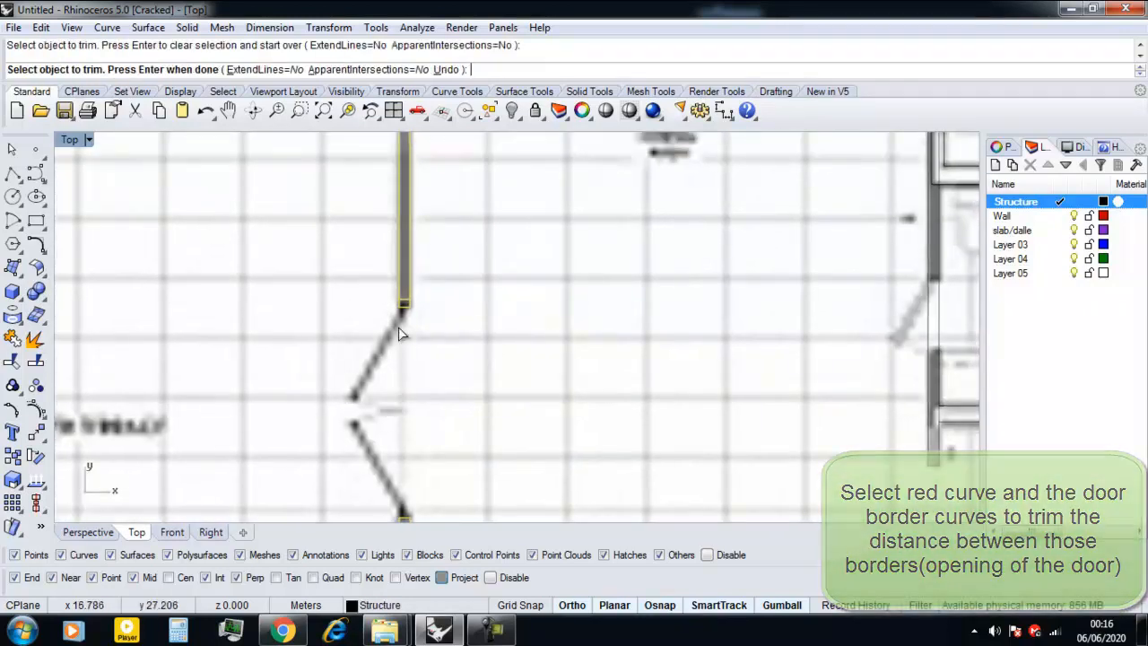
{"action": "left_click", "coordinate": [406, 328]}
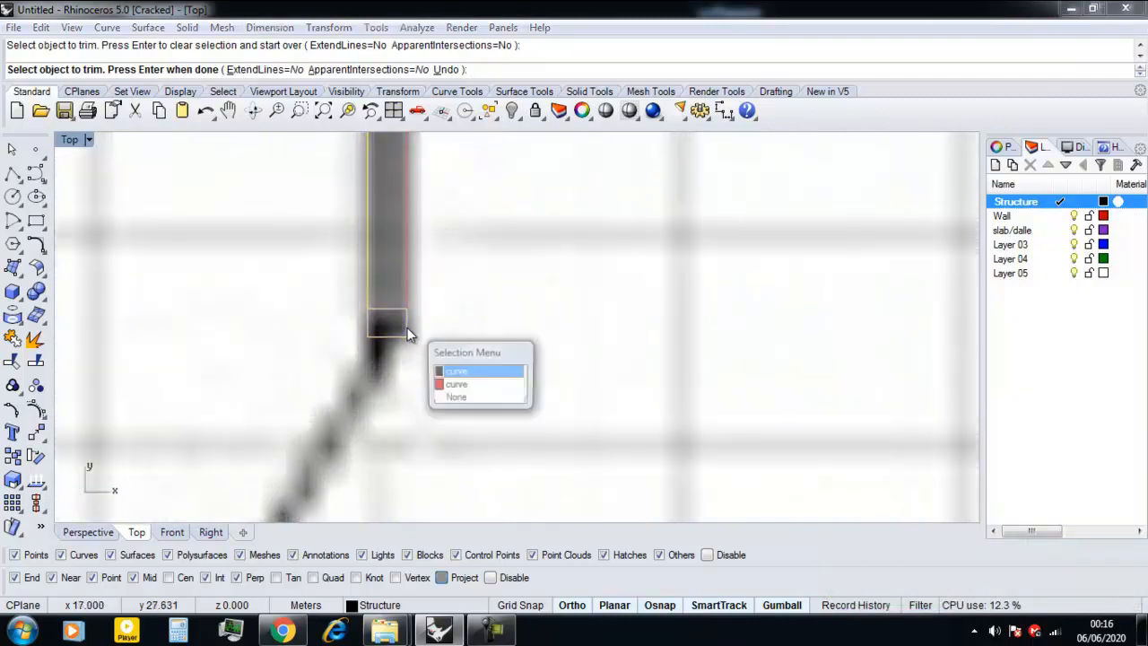
{"action": "left_click", "coordinate": [448, 396]}
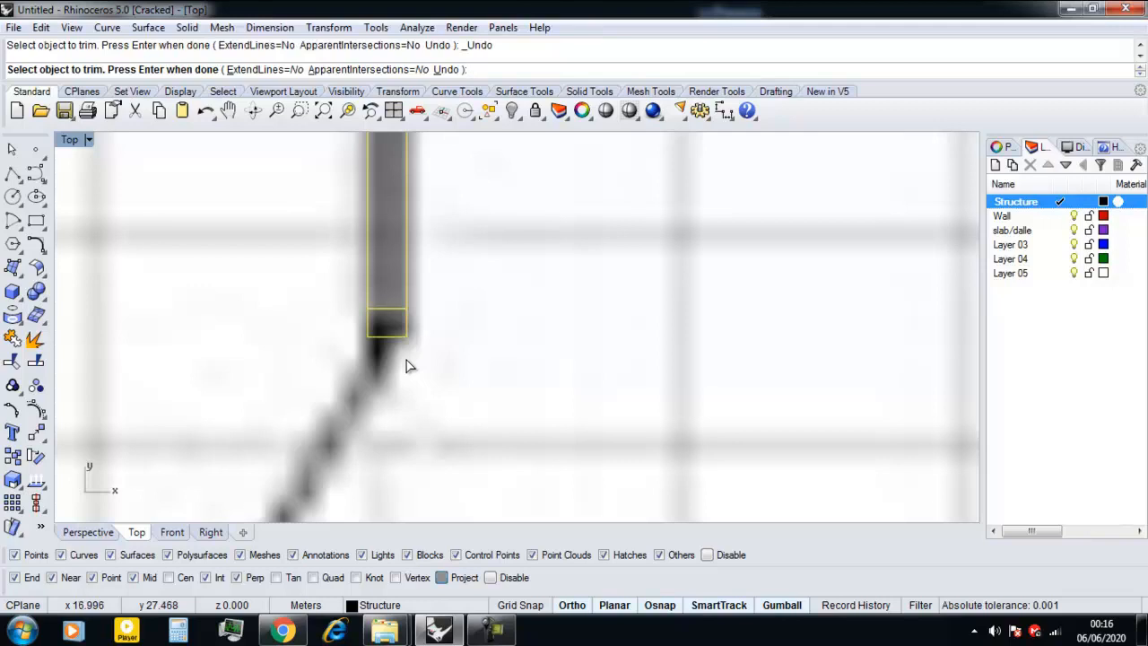
Trim away the outer wall line inside the lower door border rectangle.
{"action": "scroll", "coordinate": [406, 366], "scroll_direction": "down", "scroll_amount": 4}
{"action": "scroll", "coordinate": [392, 384], "scroll_direction": "up", "scroll_amount": 5}
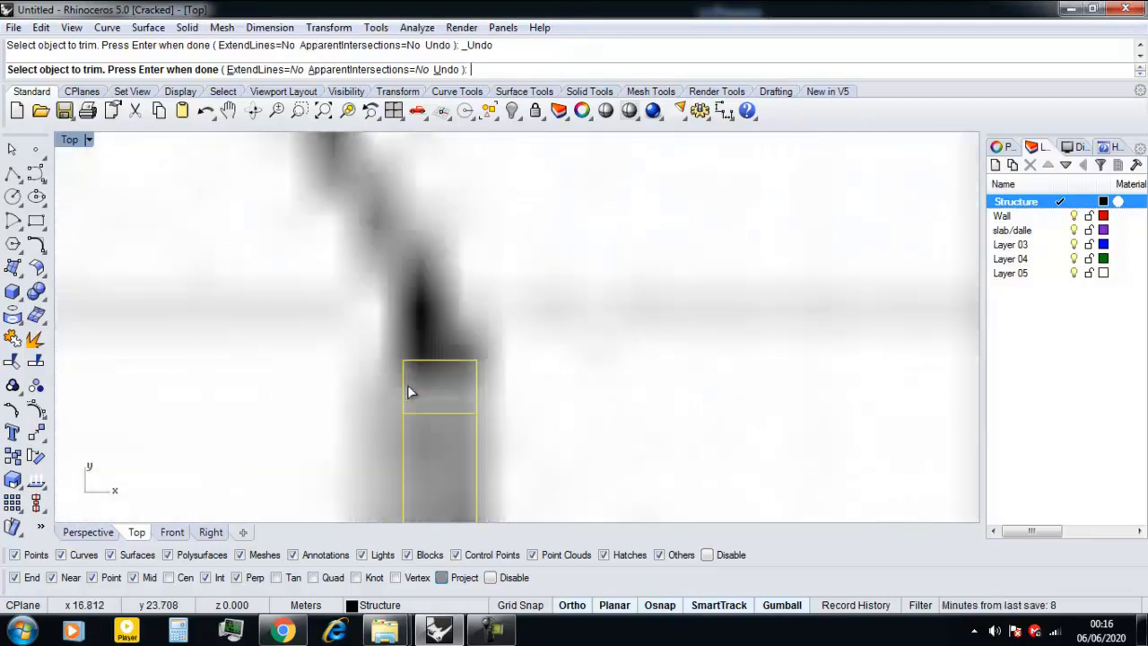
{"action": "left_click", "coordinate": [405, 387]}
{"action": "left_click", "coordinate": [442, 446]}
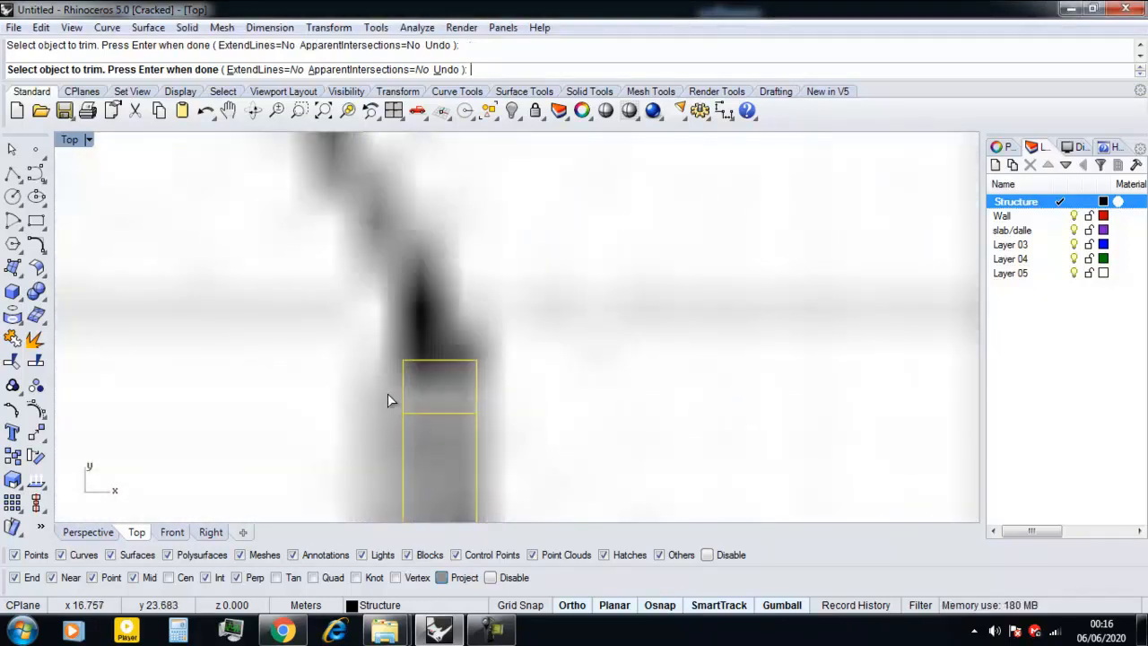
{"action": "scroll", "coordinate": [388, 395], "scroll_direction": "down", "scroll_amount": 1}
{"action": "key", "text": "Return"}
Trim away the inner wall line inside the lower door border rectangle.
{"action": "left_click", "coordinate": [446, 436]}
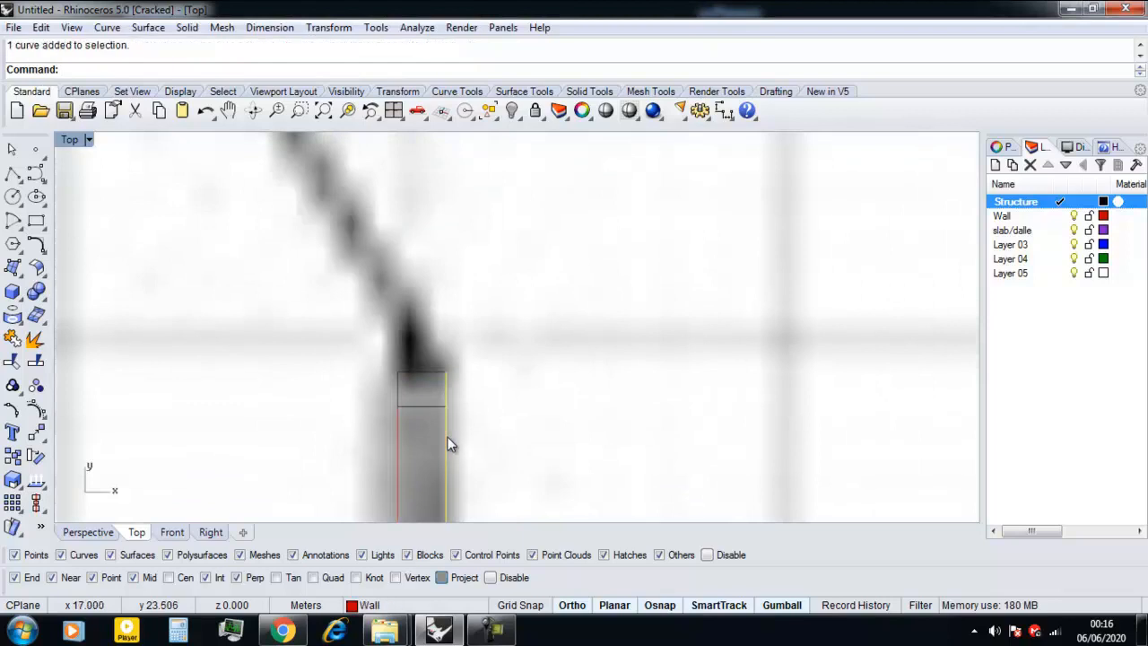
{"action": "scroll", "coordinate": [447, 436], "scroll_direction": "down", "scroll_amount": 4}
{"action": "left_click_drag", "start_coordinate": [466, 429], "coordinate": [386, 370]}
{"action": "right_click", "coordinate": [441, 399]}
{"action": "scroll", "coordinate": [445, 406], "scroll_direction": "up", "scroll_amount": 6}
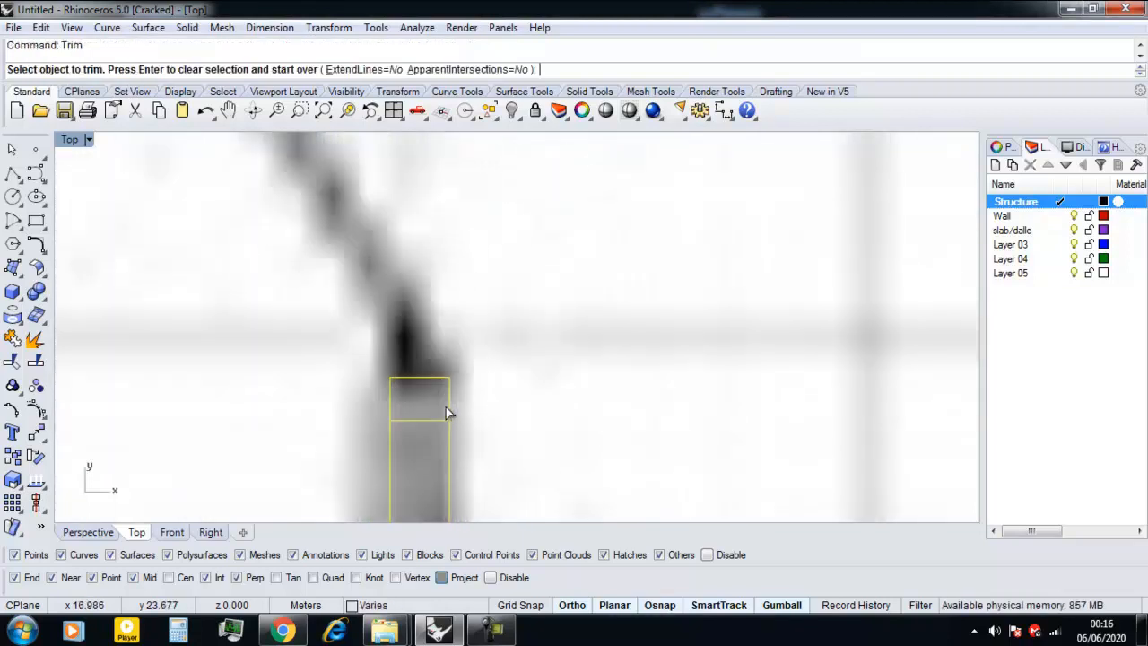
{"action": "left_click", "coordinate": [448, 401]}
{"action": "left_click", "coordinate": [479, 441]}
{"action": "scroll", "coordinate": [412, 421], "scroll_direction": "down", "scroll_amount": 2}
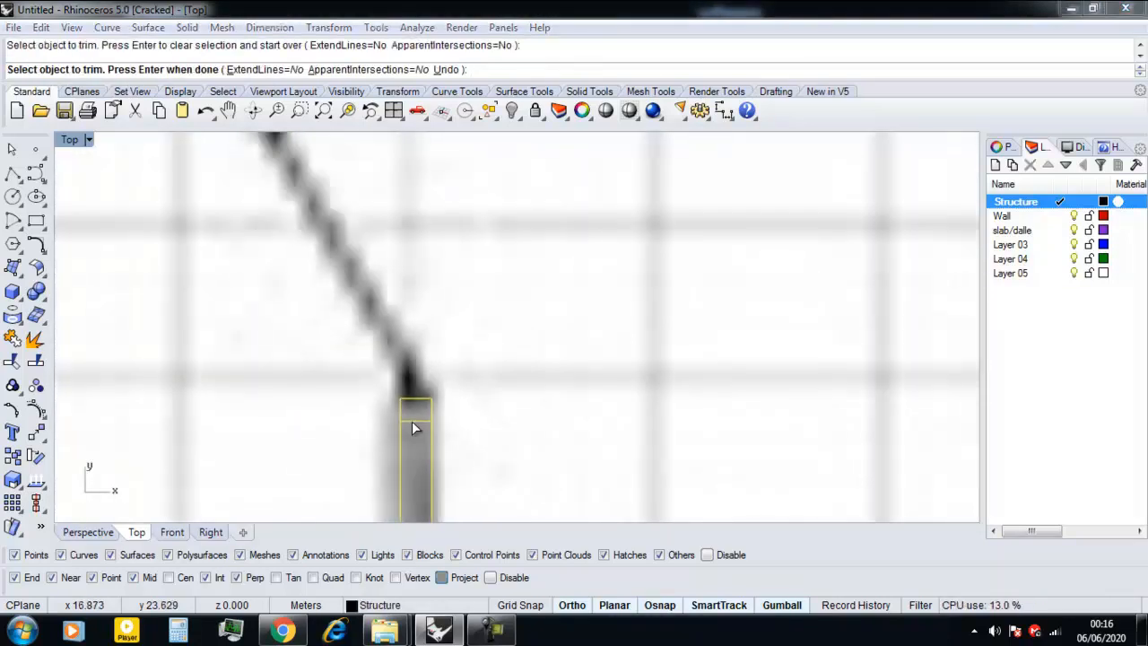
{"action": "scroll", "coordinate": [411, 421], "scroll_direction": "down", "scroll_amount": 5}
{"action": "right_click", "coordinate": [413, 372]}
Trim both wall lines inside the upper door border rectangle so they end at its upper edge.
{"action": "right_click_drag", "start_coordinate": [409, 171], "coordinate": [409, 402]}
{"action": "left_click_drag", "start_coordinate": [441, 386], "coordinate": [376, 278]}
{"action": "right_click", "coordinate": [414, 261]}
{"action": "scroll", "coordinate": [404, 281], "scroll_direction": "up", "scroll_amount": 8}
{"action": "left_click", "coordinate": [420, 376]}
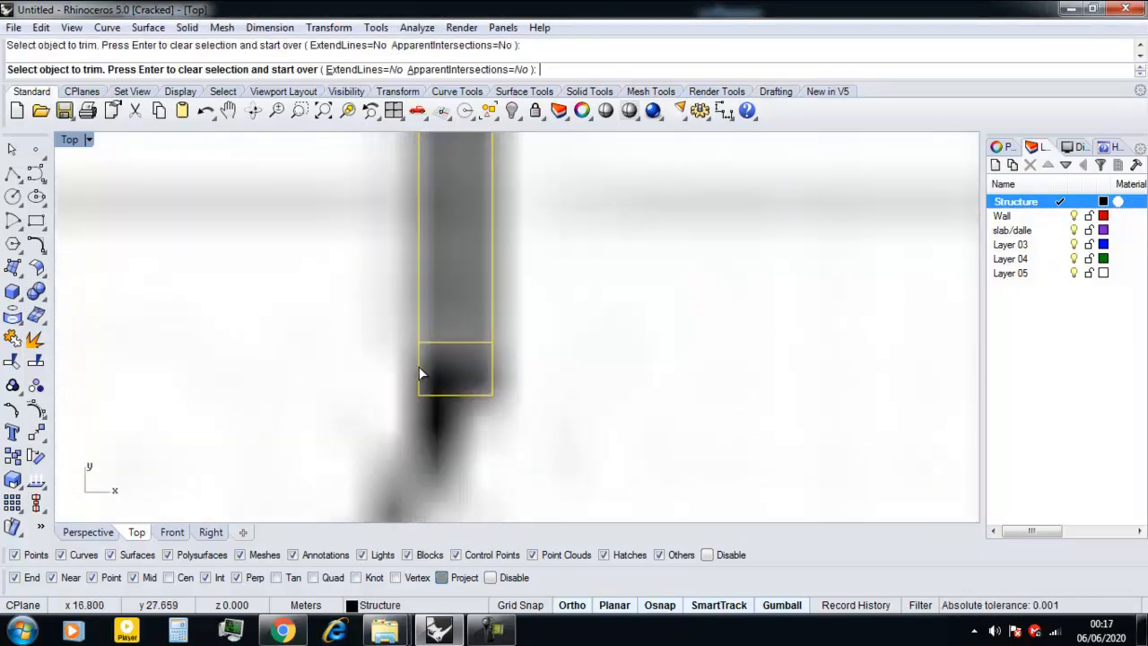
{"action": "key", "text": "ctrl+z"}
{"action": "left_click", "coordinate": [490, 374]}
{"action": "key", "text": "Return"}
{"action": "key", "text": "ctrl+z"}
{"action": "left_click", "coordinate": [492, 324]}
{"action": "scroll", "coordinate": [414, 334], "scroll_direction": "down", "scroll_amount": 5}
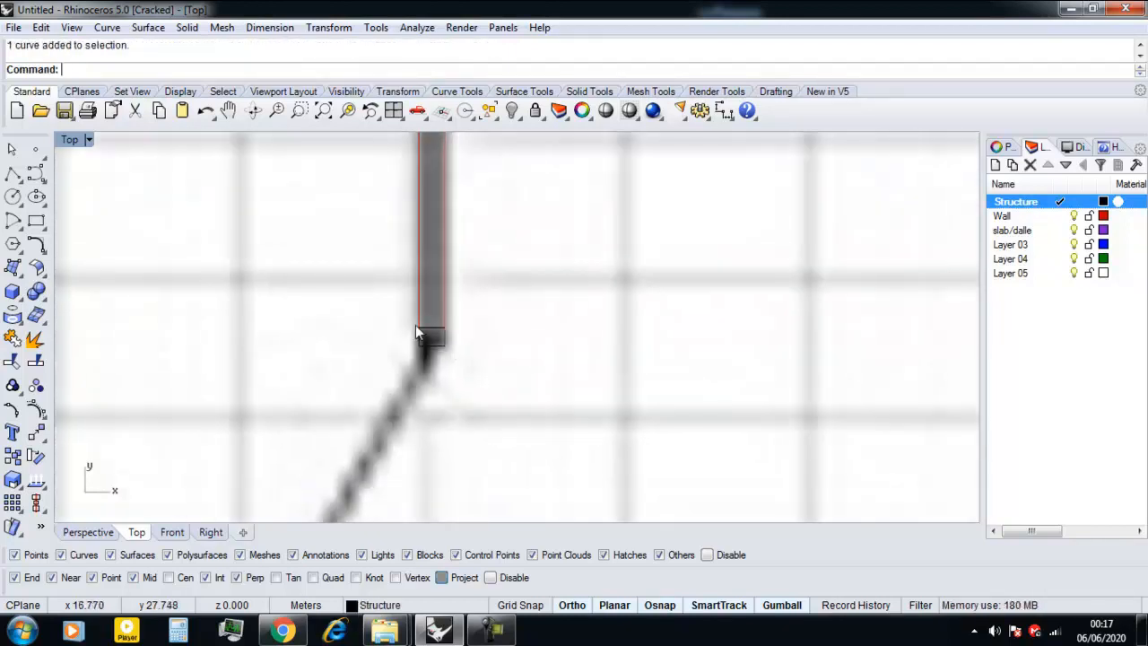
Make Wall the current layer and draw a polyline across the open wall end above the doorway.
{"action": "left_click", "coordinate": [1058, 216]}
{"action": "type", "text": "Po"}
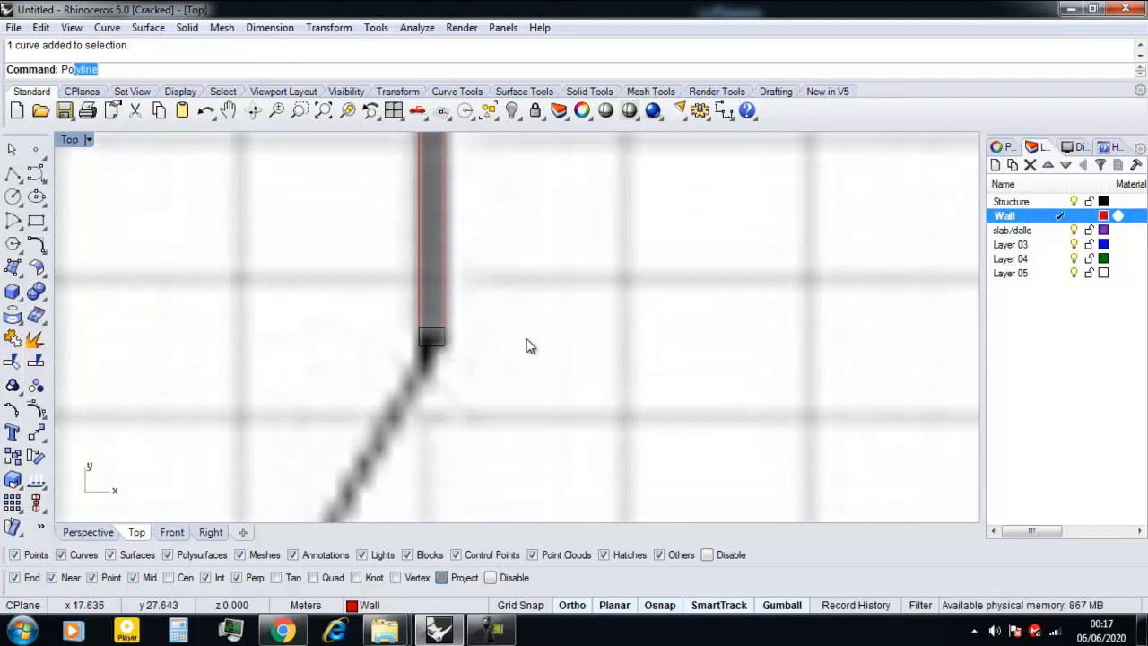
{"action": "key", "text": "Return"}
{"action": "scroll", "coordinate": [431, 341], "scroll_direction": "up", "scroll_amount": 3}
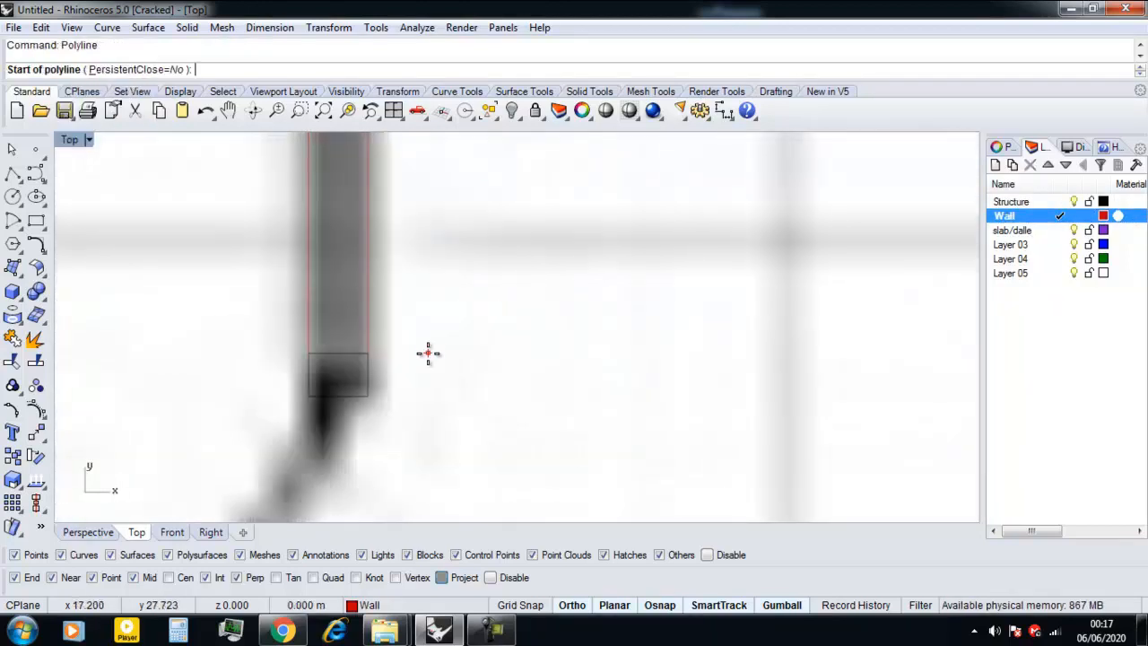
{"action": "left_click", "coordinate": [279, 353]}
{"action": "left_click", "coordinate": [354, 352]}
{"action": "key", "text": "Return"}
Join the new end line above the doorway with the trimmed wall curves.
{"action": "left_click_drag", "start_coordinate": [207, 377], "coordinate": [257, 295]}
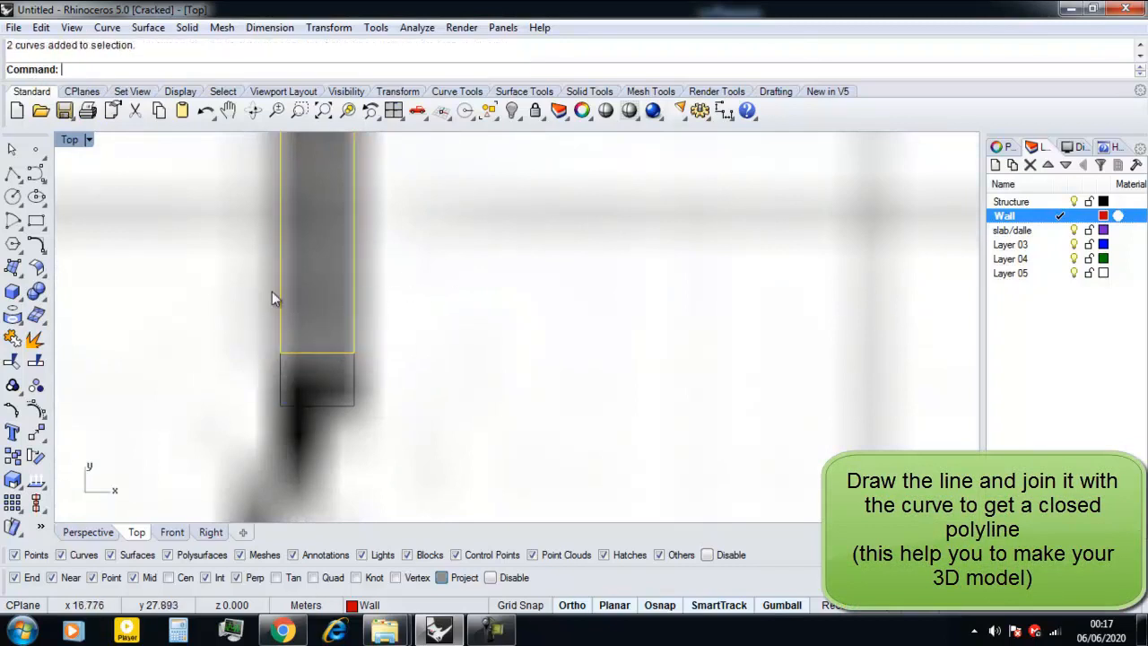
{"action": "scroll", "coordinate": [305, 328], "scroll_direction": "down", "scroll_amount": 18}
{"action": "scroll", "coordinate": [332, 408], "scroll_direction": "up", "scroll_amount": 4}
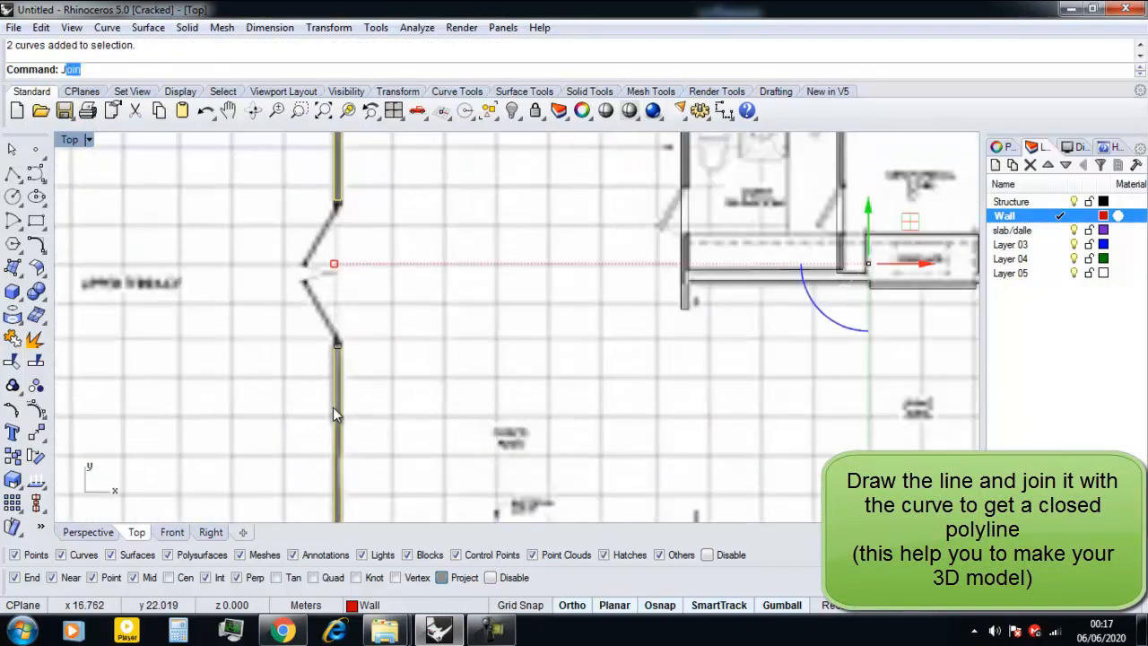
{"action": "key", "text": "Return"}
Draw a polyline across the open wall end below the doorway, along the lower door border rectangle.
{"action": "scroll", "coordinate": [332, 287], "scroll_direction": "up", "scroll_amount": 5}
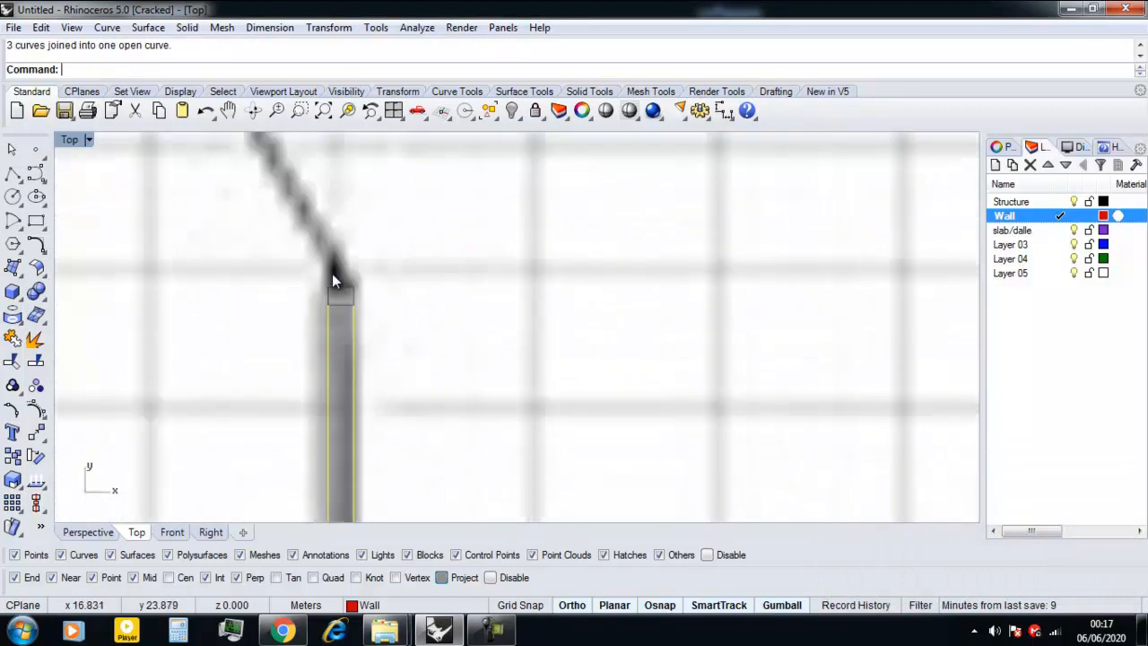
{"action": "scroll", "coordinate": [334, 300], "scroll_direction": "up", "scroll_amount": 3}
{"action": "left_click", "coordinate": [346, 344]}
{"action": "key", "text": "Return"}
{"action": "key", "text": "Escape"}
{"action": "key", "text": "Return"}
{"action": "left_click", "coordinate": [300, 345]}
{"action": "left_click", "coordinate": [390, 344]}
{"action": "key", "text": "Return"}
{"action": "scroll", "coordinate": [378, 359], "scroll_direction": "down", "scroll_amount": 6}
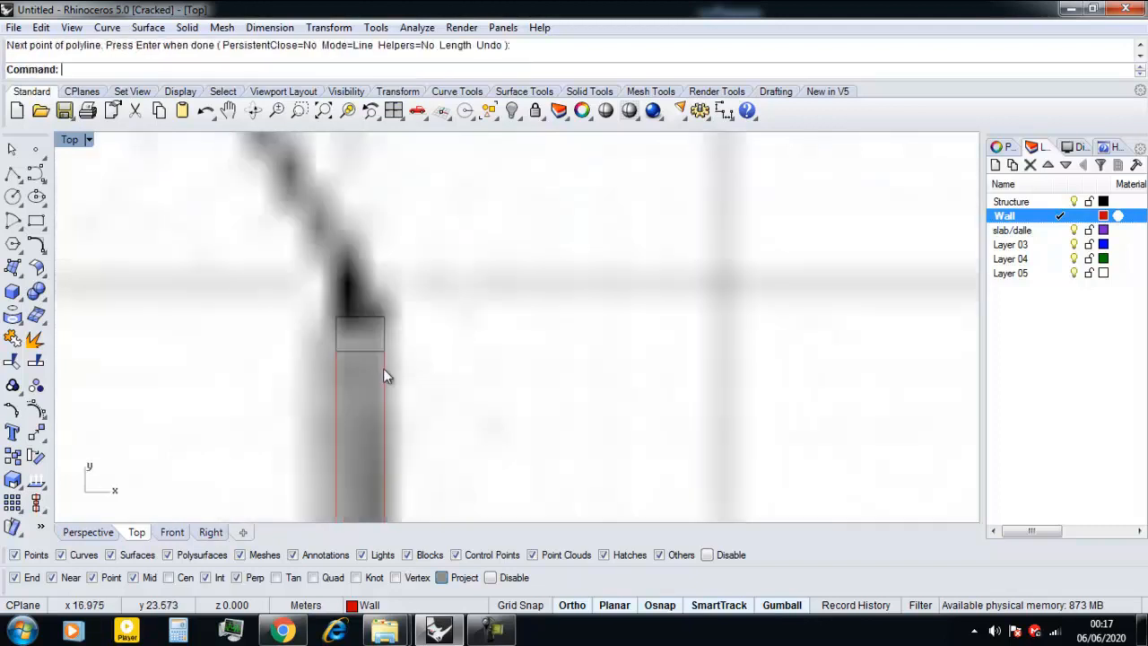
Undo the accidental shift of the new end line and join it with the wall curve into a closed outline.
{"action": "left_click_drag", "start_coordinate": [249, 351], "coordinate": [404, 323]}
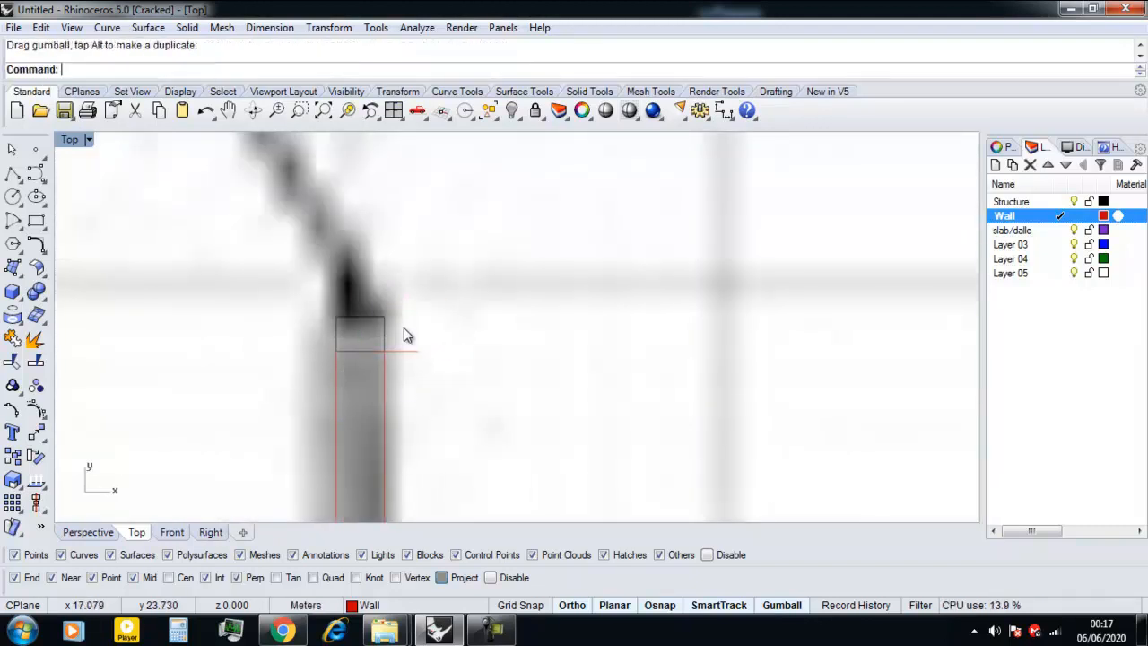
{"action": "key", "text": "ctrl+z"}
{"action": "left_click", "coordinate": [332, 436]}
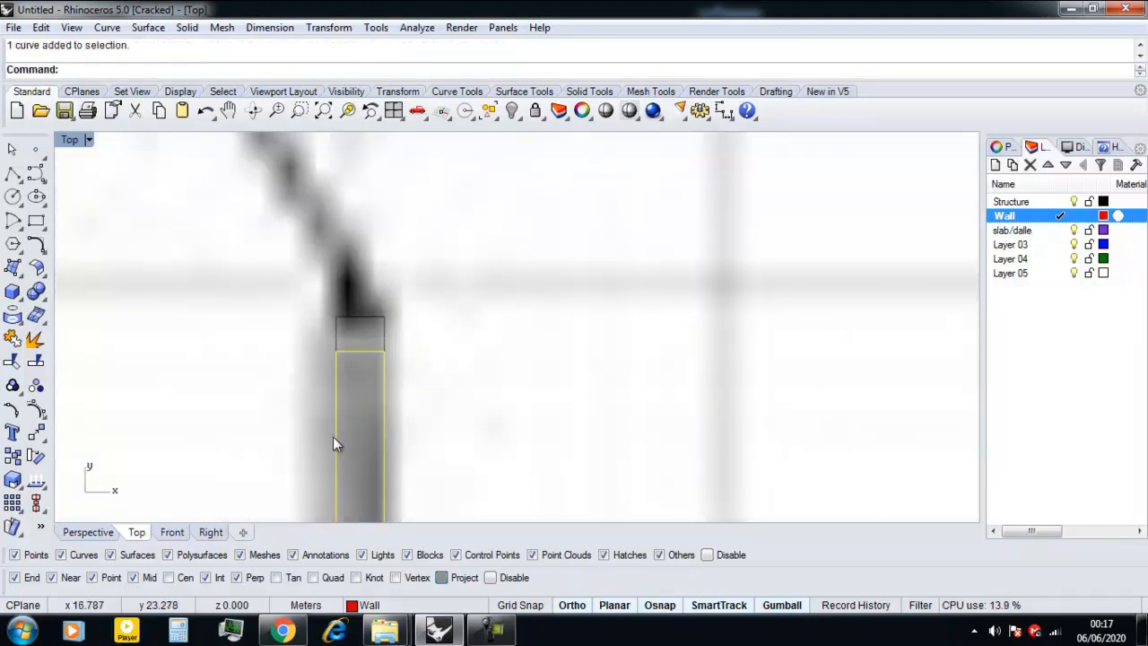
{"action": "key", "text": "Return"}
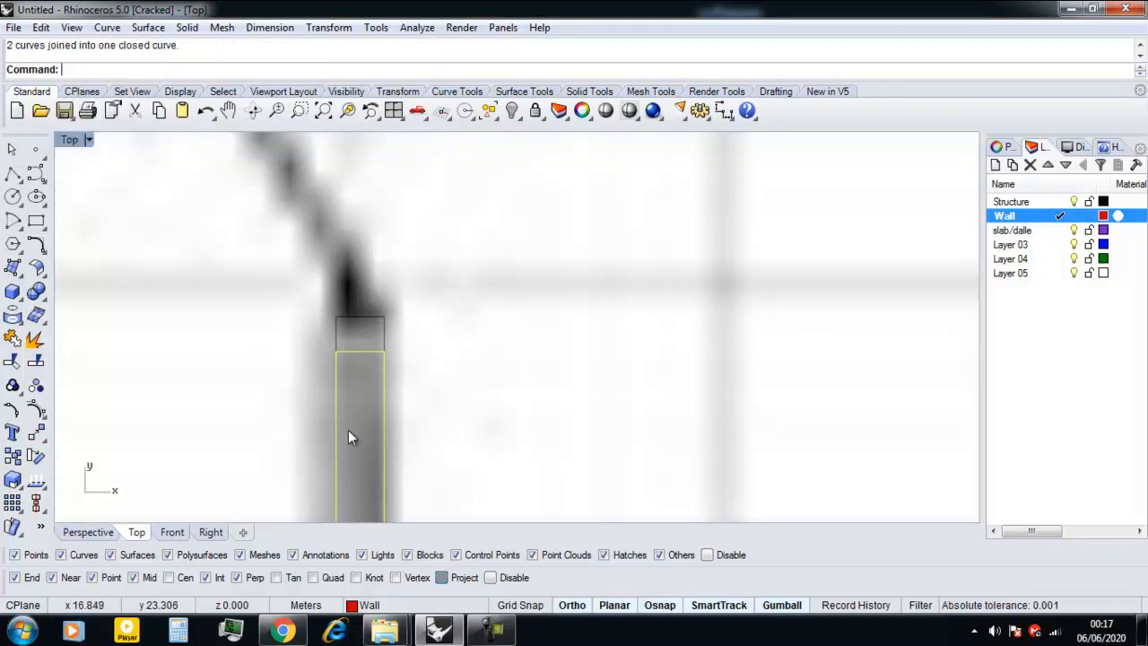
Review the traced outer wall, terraces and columns across the floor plan for missing elements.
{"action": "scroll", "coordinate": [345, 435], "scroll_direction": "down", "scroll_amount": 6}
{"action": "scroll", "coordinate": [346, 461], "scroll_direction": "down", "scroll_amount": 2}
{"action": "scroll", "coordinate": [350, 417], "scroll_direction": "up", "scroll_amount": 2}
{"action": "scroll", "coordinate": [400, 461], "scroll_direction": "up", "scroll_amount": 2}
{"action": "scroll", "coordinate": [410, 459], "scroll_direction": "down", "scroll_amount": 4}
{"action": "right_click_drag", "start_coordinate": [268, 476], "coordinate": [380, 354]}
{"action": "scroll", "coordinate": [377, 361], "scroll_direction": "up", "scroll_amount": 2}
{"action": "scroll", "coordinate": [359, 377], "scroll_direction": "down", "scroll_amount": 4}
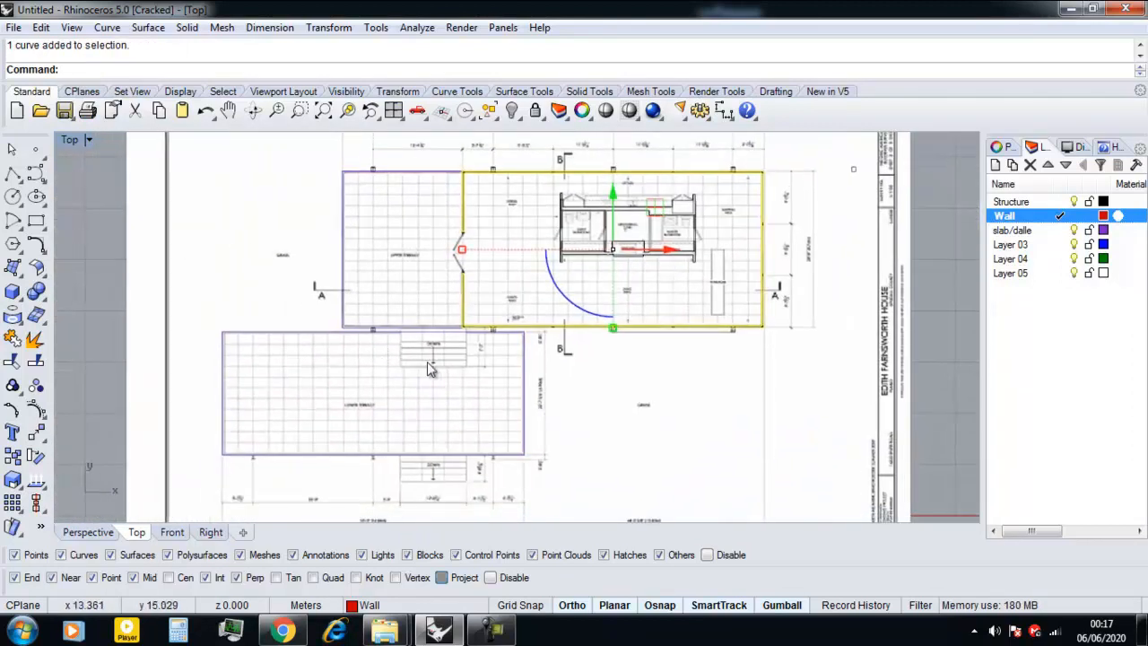
{"action": "scroll", "coordinate": [207, 412], "scroll_direction": "up", "scroll_amount": 5}
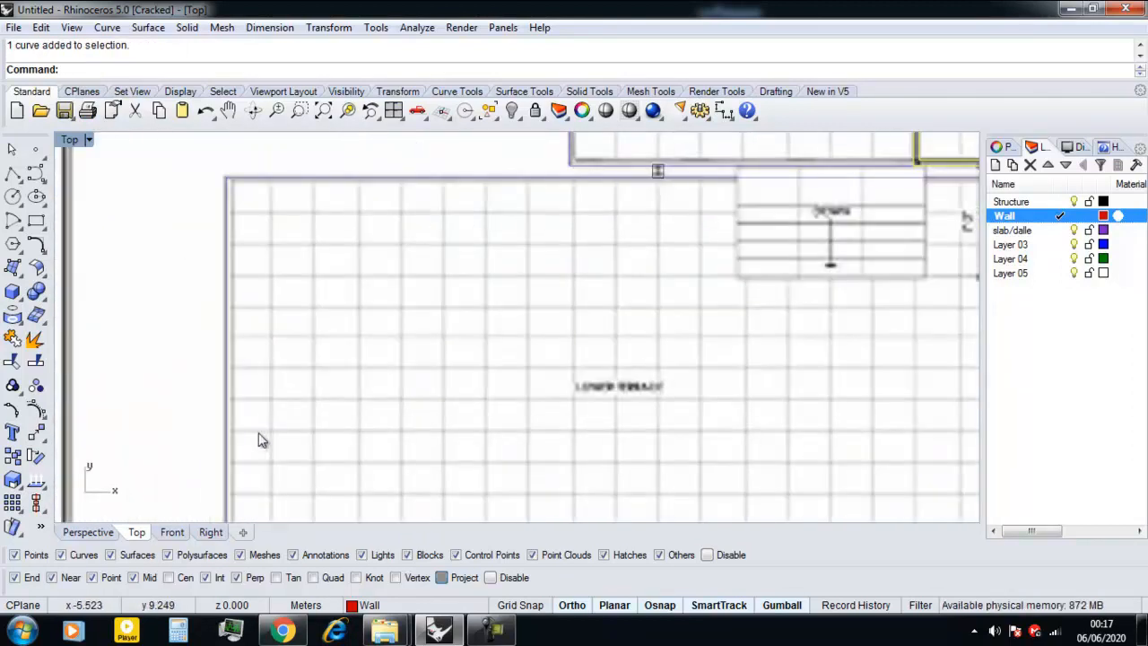
{"action": "scroll", "coordinate": [257, 417], "scroll_direction": "down", "scroll_amount": 2}
{"action": "scroll", "coordinate": [286, 408], "scroll_direction": "down", "scroll_amount": 3}
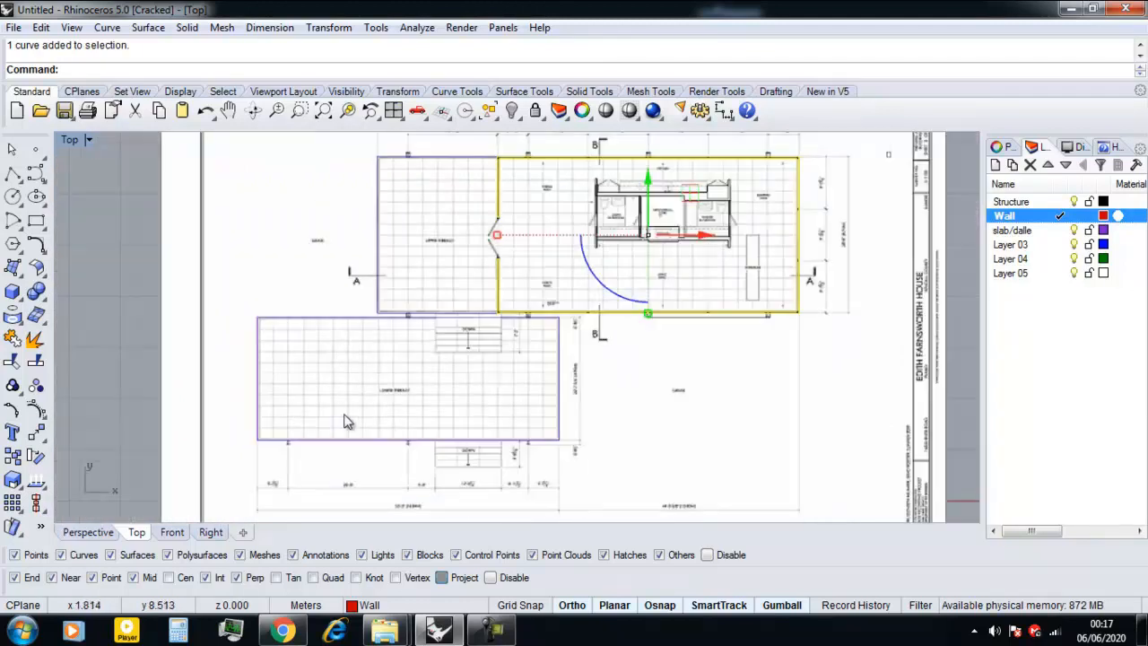
{"action": "scroll", "coordinate": [344, 414], "scroll_direction": "down", "scroll_amount": 2}
{"action": "right_click_drag", "start_coordinate": [405, 361], "coordinate": [368, 401]}
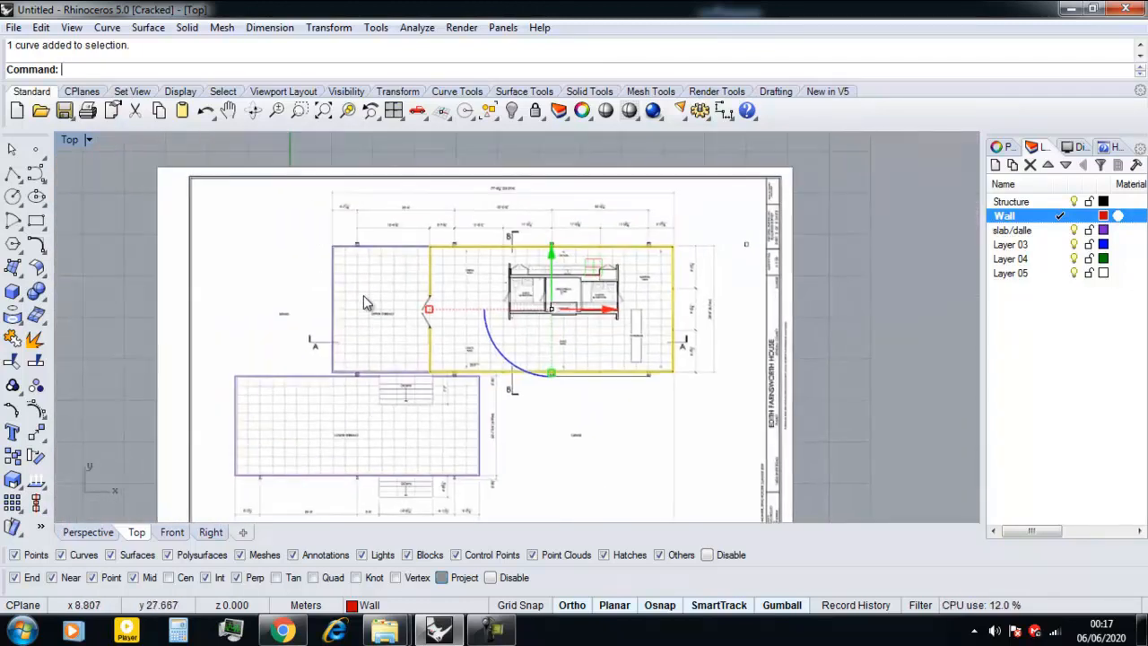
{"action": "right_click_drag", "start_coordinate": [361, 298], "coordinate": [318, 373]}
{"action": "scroll", "coordinate": [319, 333], "scroll_direction": "up", "scroll_amount": 5}
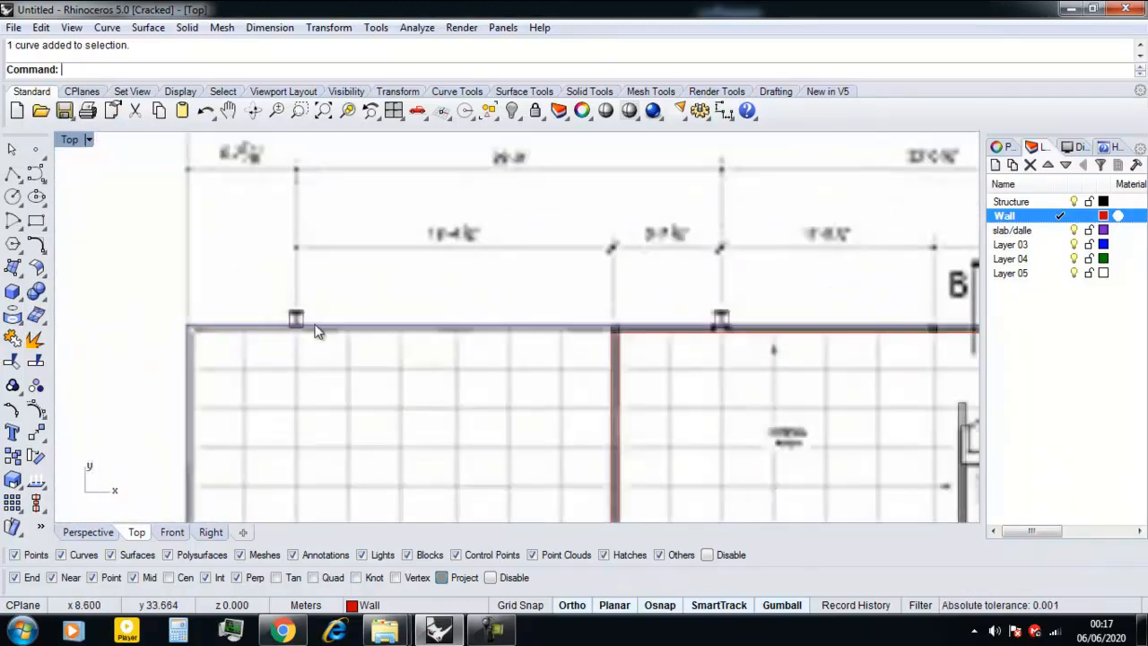
{"action": "scroll", "coordinate": [315, 332], "scroll_direction": "down", "scroll_amount": 3}
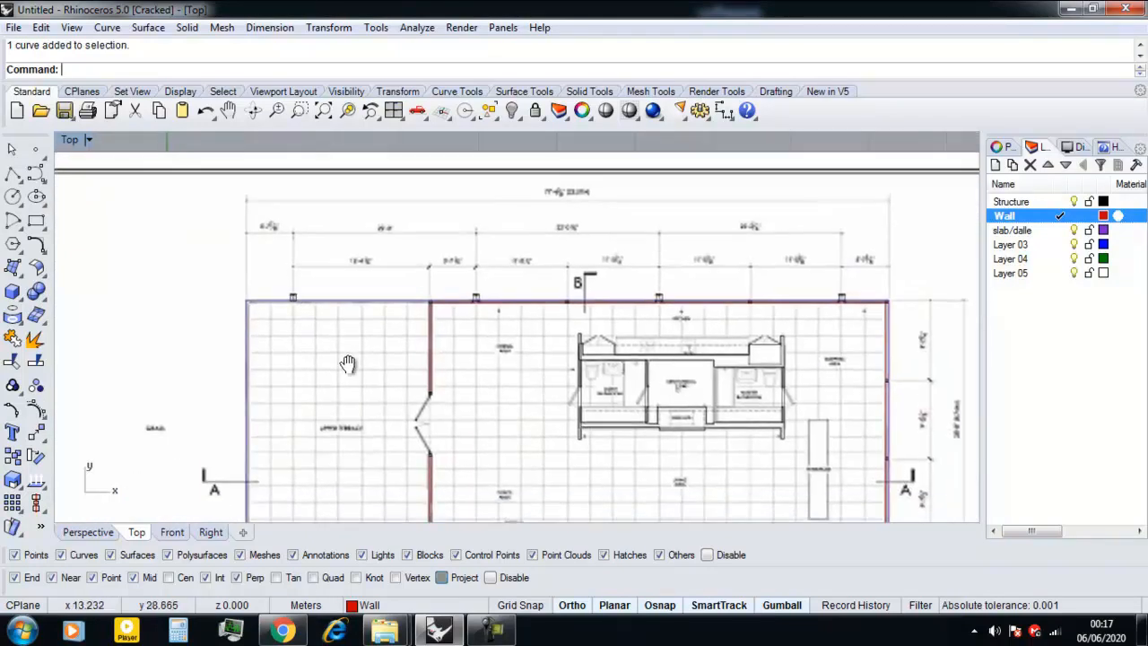
{"action": "scroll", "coordinate": [315, 352], "scroll_direction": "down", "scroll_amount": 3}
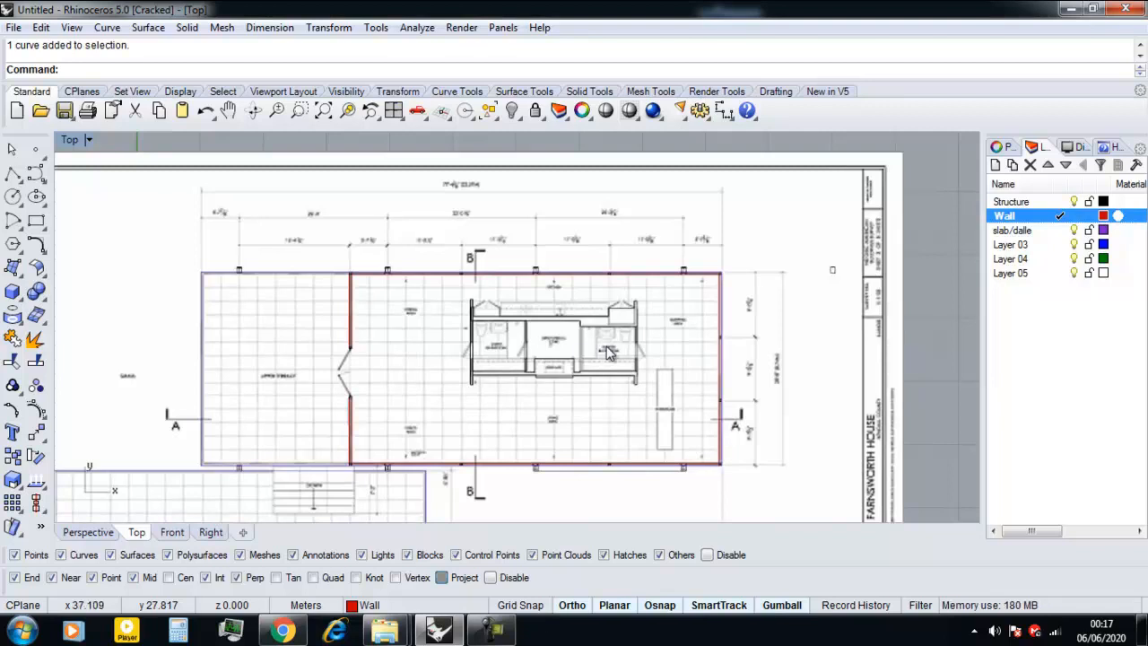
Show the central core outline's edit points and move the right closet's upper edge down to the closet's lower wall line on the plan.
{"action": "scroll", "coordinate": [549, 355], "scroll_direction": "up", "scroll_amount": 3}
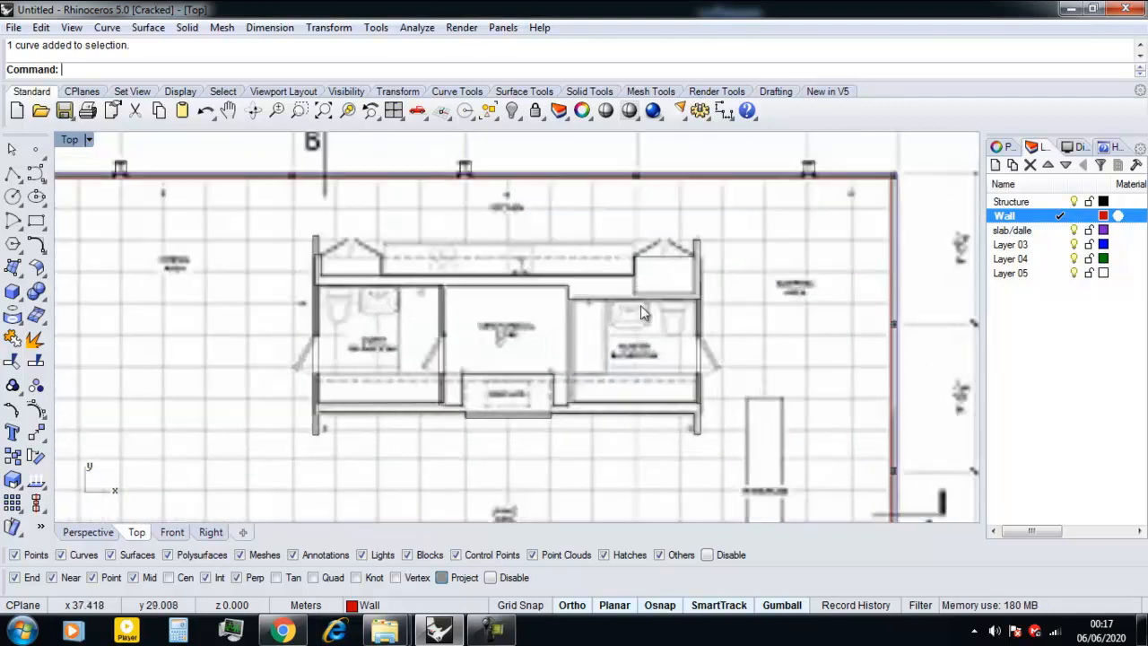
{"action": "scroll", "coordinate": [593, 353], "scroll_direction": "up", "scroll_amount": 2}
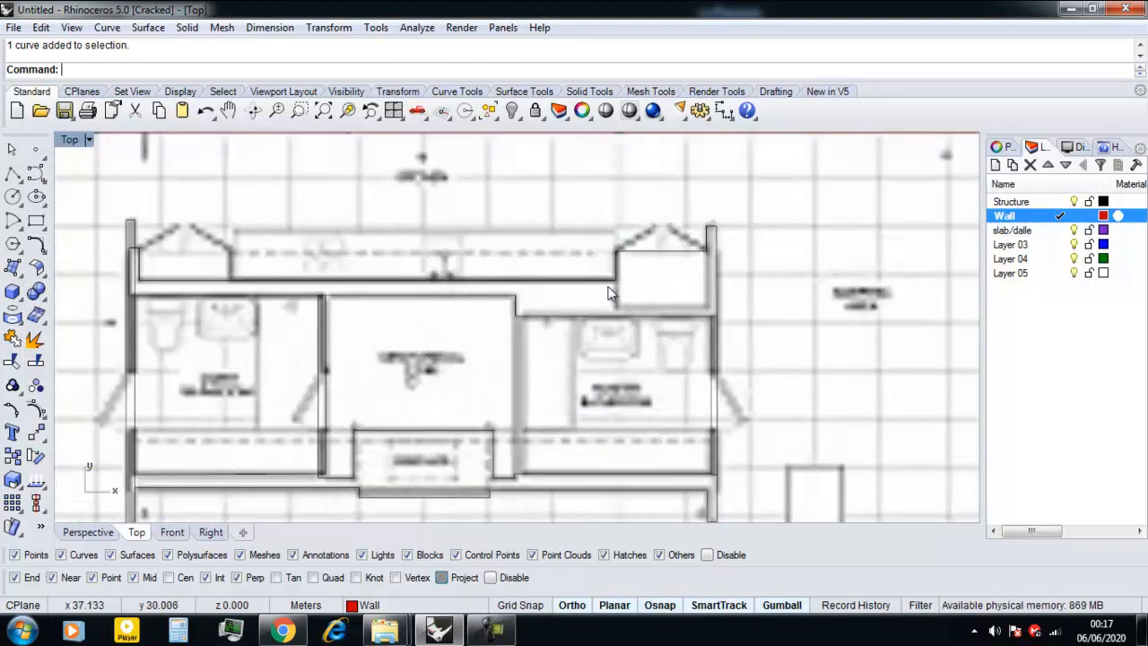
{"action": "left_click", "coordinate": [609, 293]}
{"action": "scroll", "coordinate": [628, 269], "scroll_direction": "up", "scroll_amount": 4}
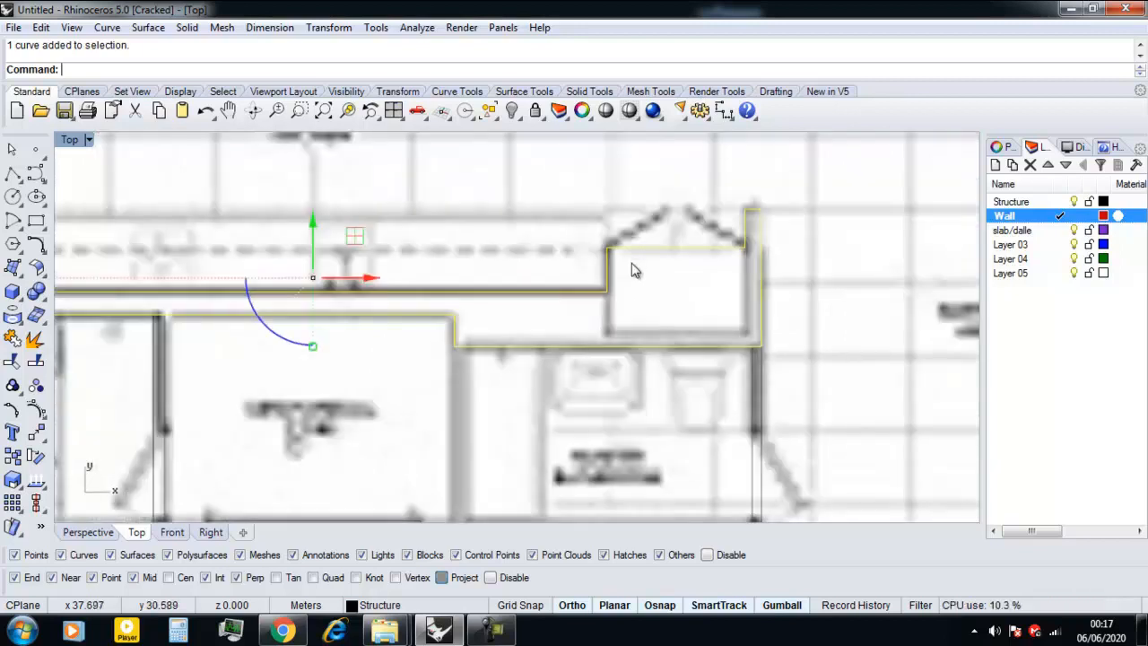
{"action": "left_click", "coordinate": [11, 411]}
{"action": "right_click_drag", "start_coordinate": [536, 297], "coordinate": [411, 312]}
{"action": "left_click_drag", "start_coordinate": [379, 226], "coordinate": [693, 274]}
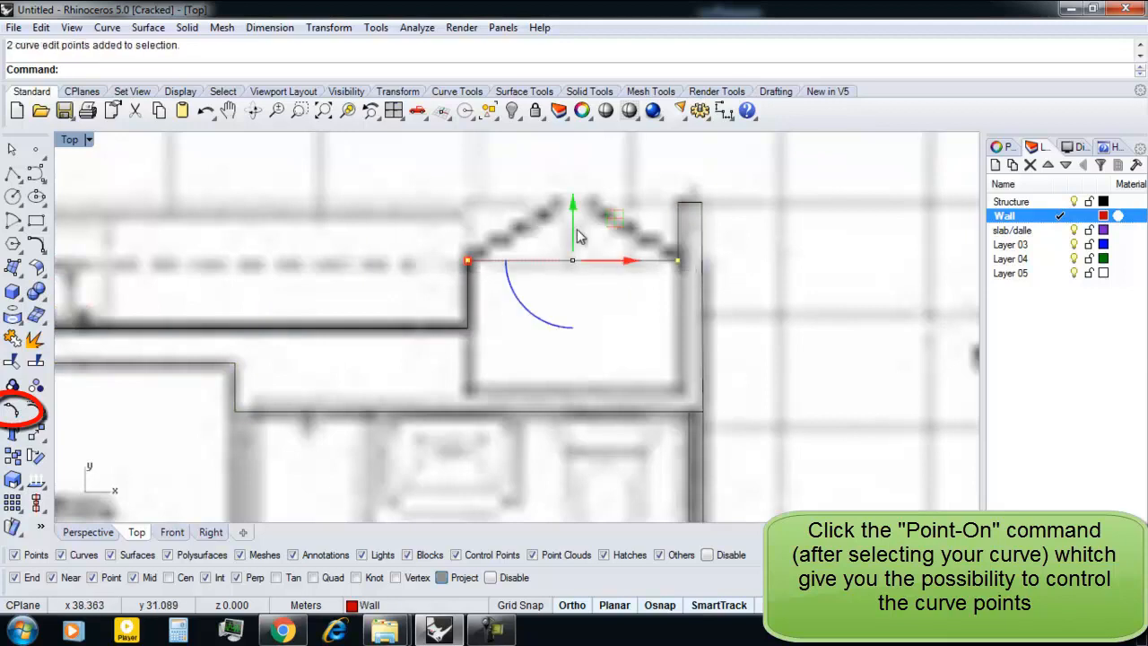
{"action": "left_click_drag", "start_coordinate": [574, 231], "coordinate": [578, 362]}
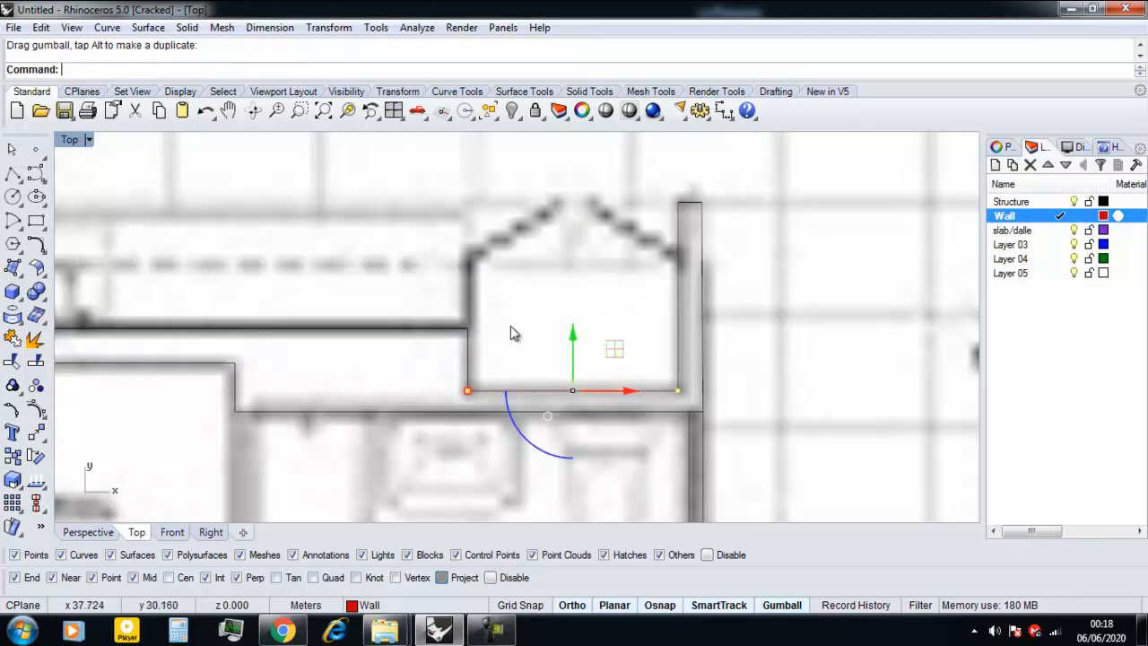
{"action": "scroll", "coordinate": [577, 318], "scroll_direction": "down", "scroll_amount": 2}
{"action": "left_click", "coordinate": [774, 343]}
{"action": "scroll", "coordinate": [776, 343], "scroll_direction": "down", "scroll_amount": 8}
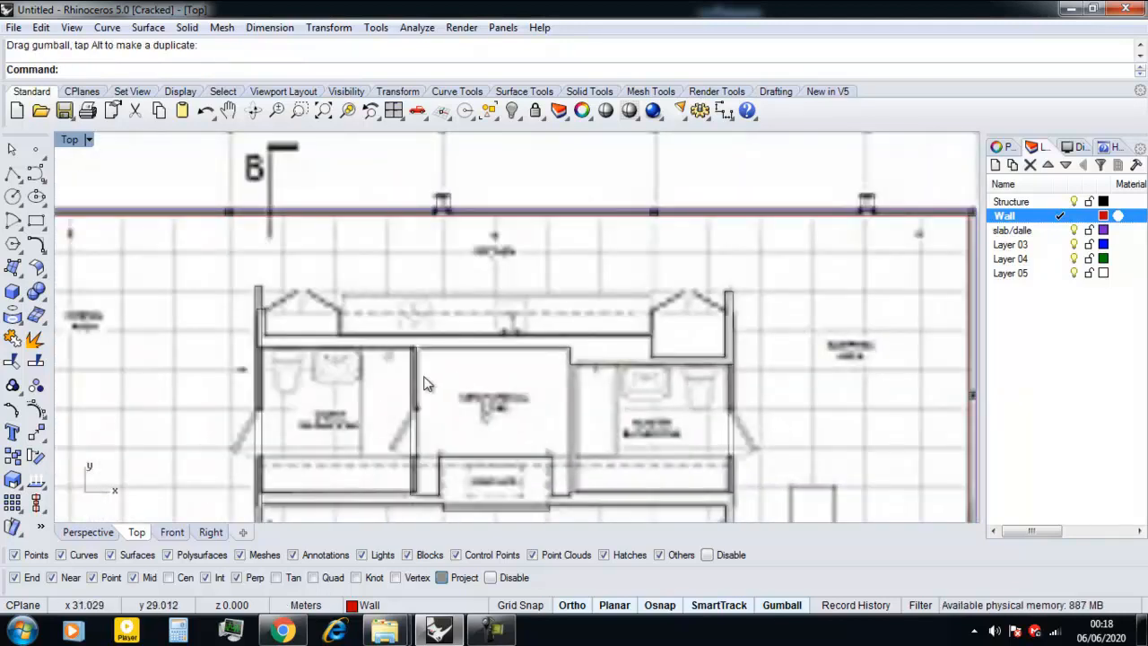
Show the edit points of the core's lower wall outline and select the two at the fireplace's lower edge.
{"action": "right_click_drag", "start_coordinate": [459, 374], "coordinate": [459, 357]}
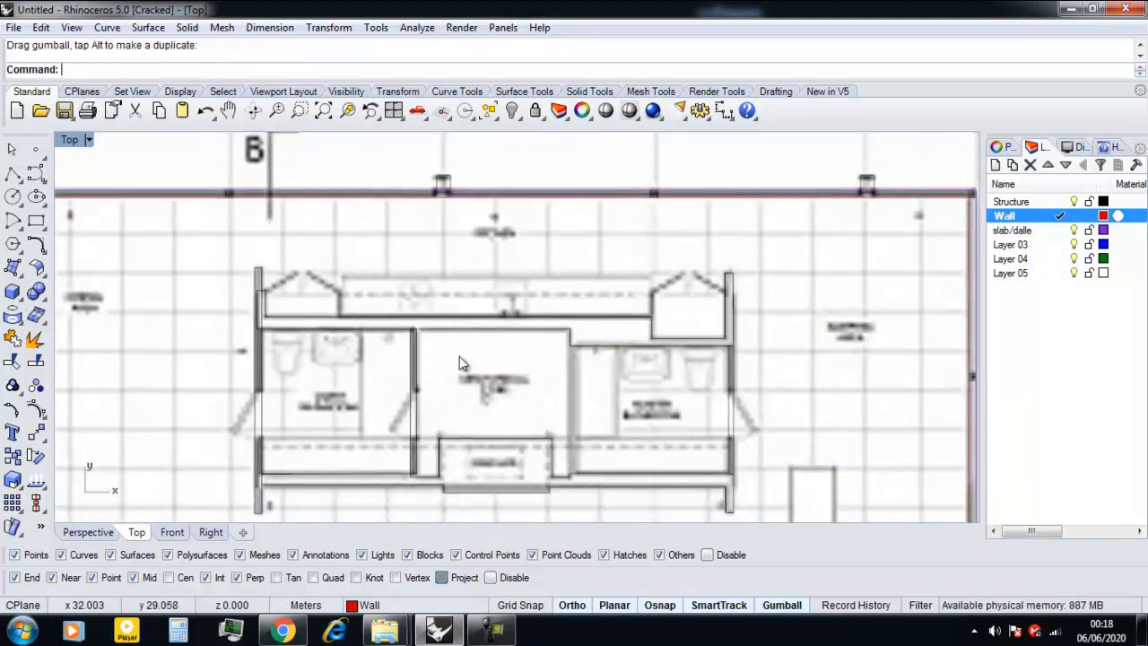
{"action": "left_click", "coordinate": [590, 346]}
{"action": "right_click_drag", "start_coordinate": [451, 351], "coordinate": [439, 338]}
{"action": "left_click", "coordinate": [331, 389]}
{"action": "right_click_drag", "start_coordinate": [407, 379], "coordinate": [390, 349]}
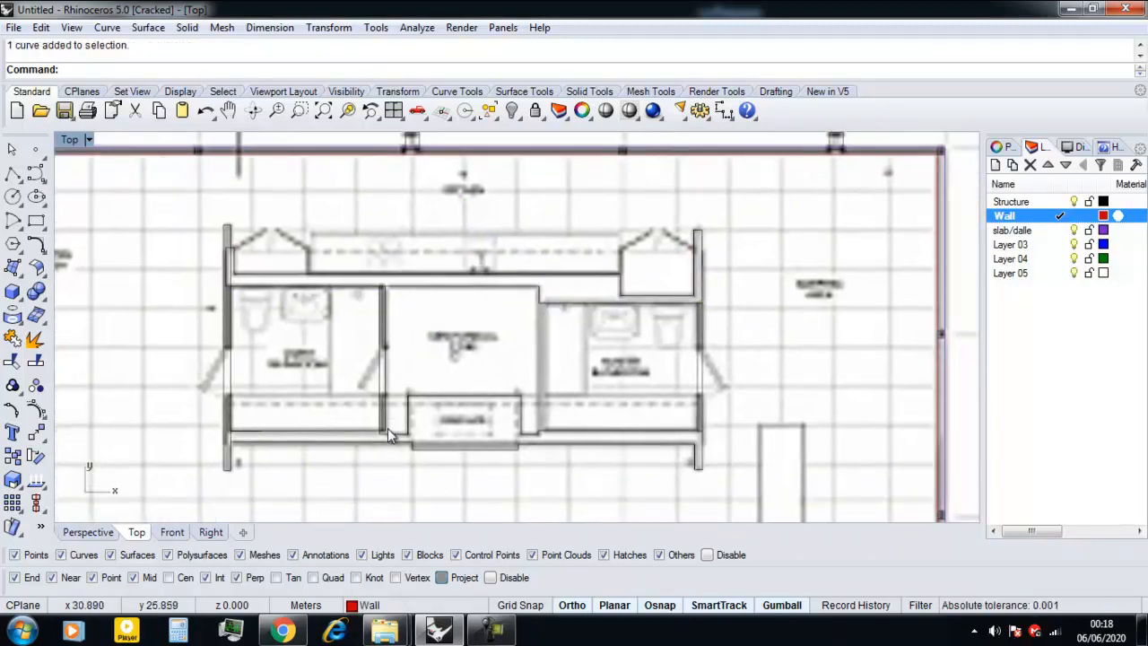
{"action": "scroll", "coordinate": [388, 426], "scroll_direction": "up", "scroll_amount": 2}
{"action": "left_click", "coordinate": [509, 460]}
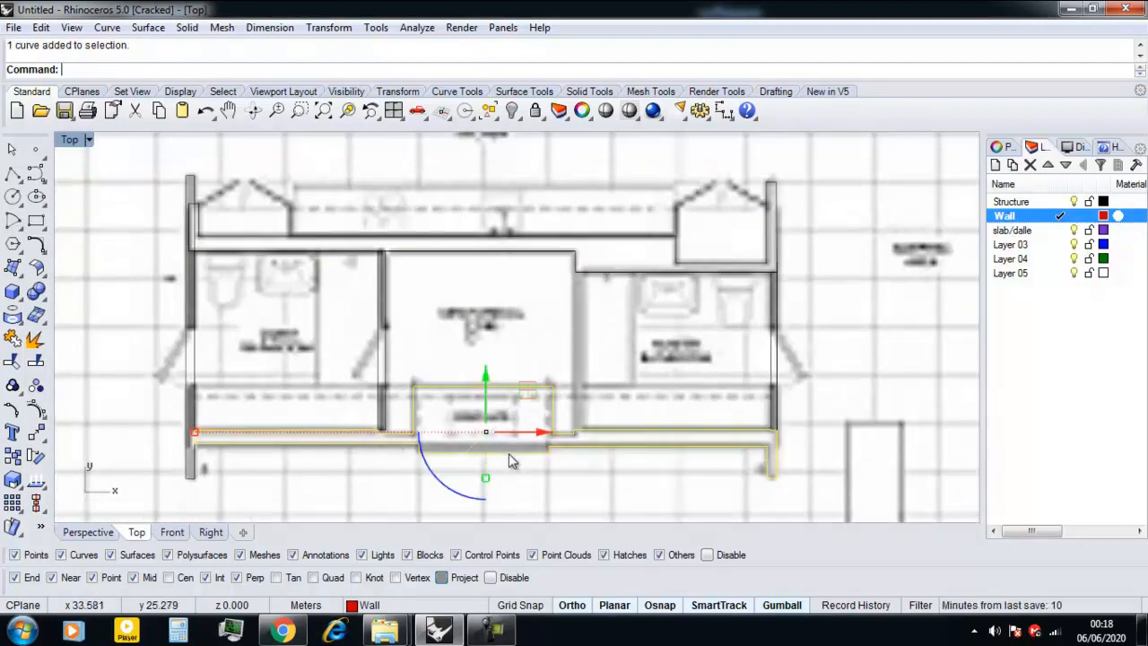
{"action": "scroll", "coordinate": [480, 444], "scroll_direction": "up", "scroll_amount": 2}
{"action": "left_click", "coordinate": [13, 414]}
{"action": "left_click", "coordinate": [369, 488]}
{"action": "left_click_drag", "start_coordinate": [363, 491], "coordinate": [538, 444]}
{"action": "scroll", "coordinate": [500, 439], "scroll_direction": "up", "scroll_amount": 4}
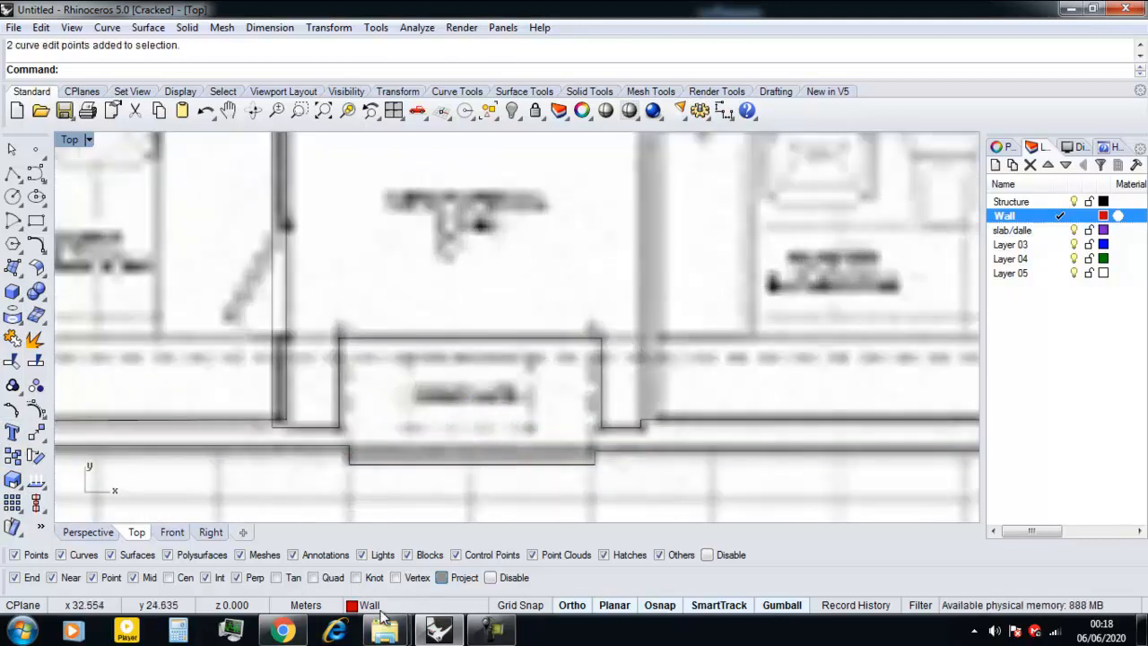
Open reference plan image 01 in the photo viewer to examine the core's fireplace wall, and return to Rhino.
{"action": "mouse_move", "coordinate": [384, 631]}
{"action": "left_click", "coordinate": [279, 533]}
{"action": "double_click", "coordinate": [250, 135]}
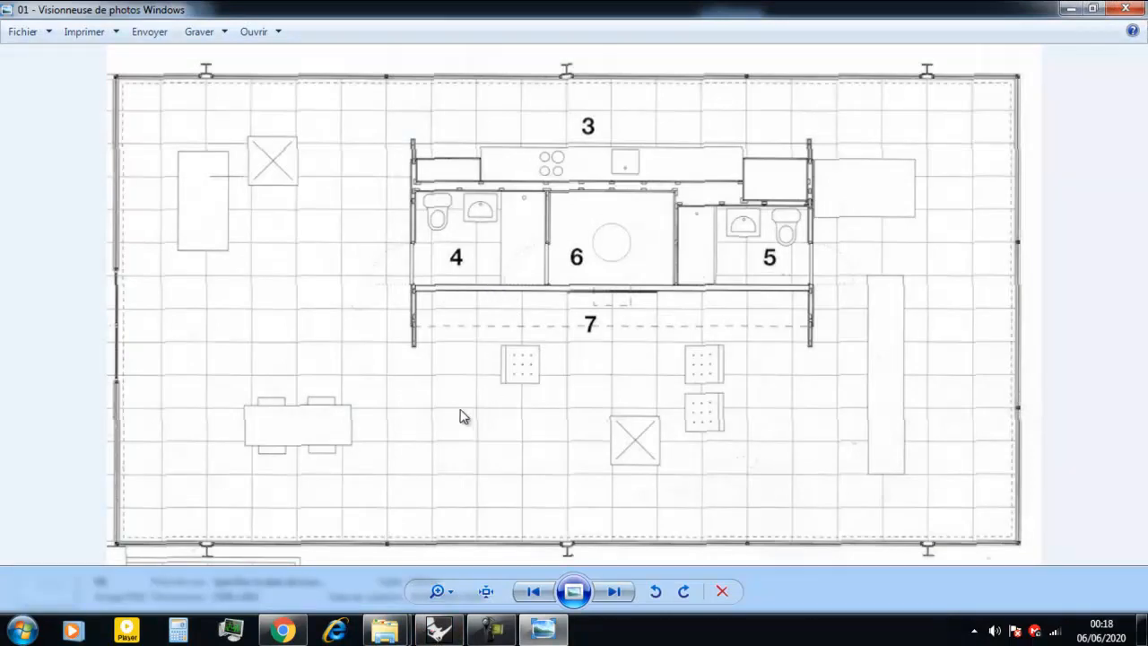
{"action": "left_click", "coordinate": [436, 630]}
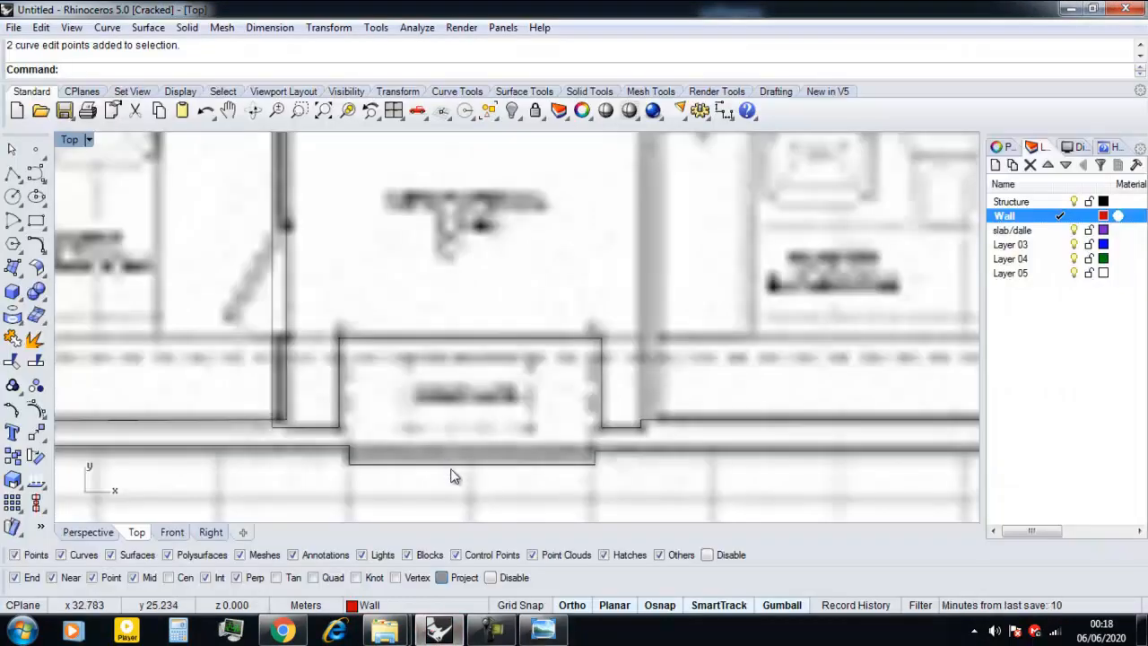
Move the fireplace's lower edge up to just inside the recess's upper wall line and shift both inner side edges slightly inward.
{"action": "left_click_drag", "start_coordinate": [319, 482], "coordinate": [610, 467]}
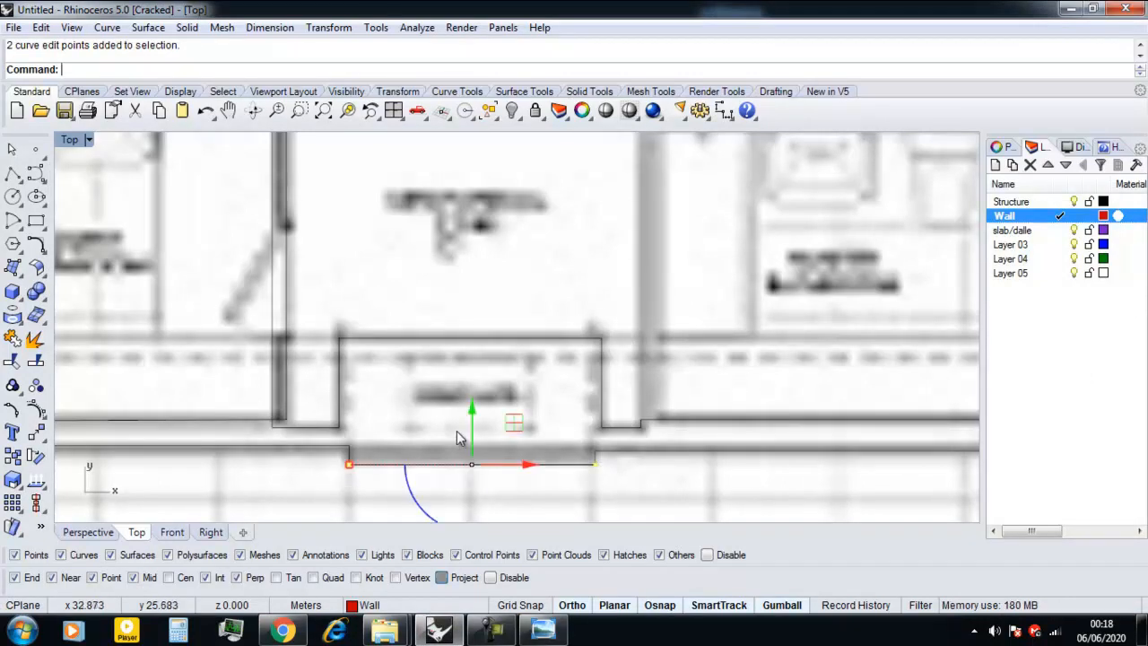
{"action": "left_click_drag", "start_coordinate": [473, 434], "coordinate": [476, 328]}
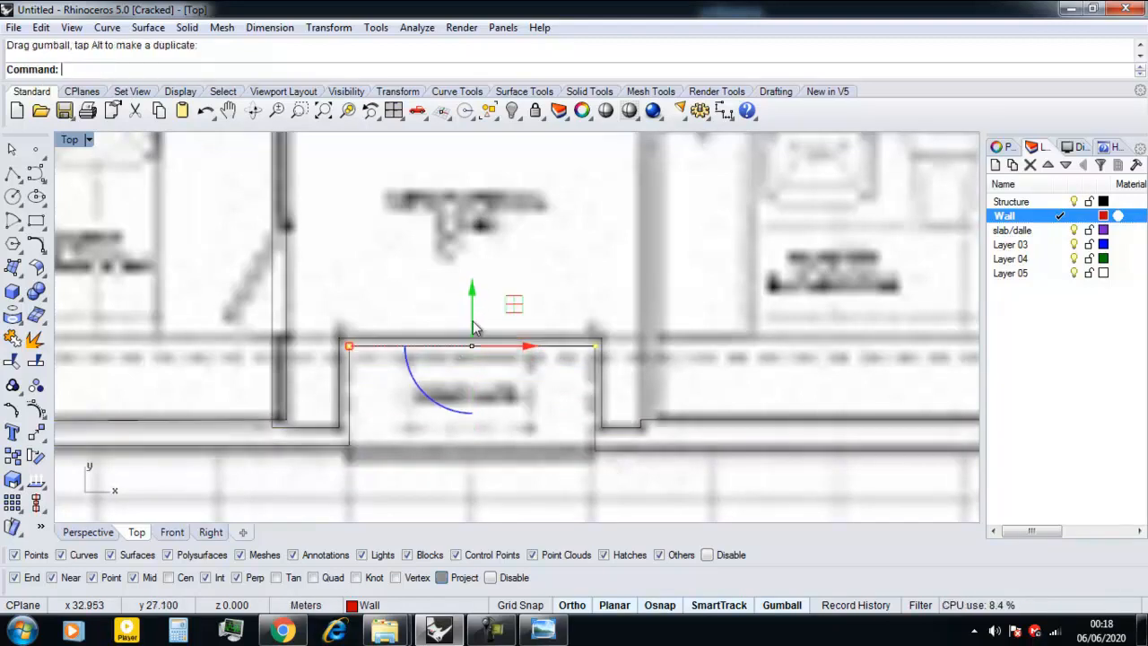
{"action": "left_click", "coordinate": [593, 348]}
{"action": "left_click", "coordinate": [598, 453], "text": "shift"}
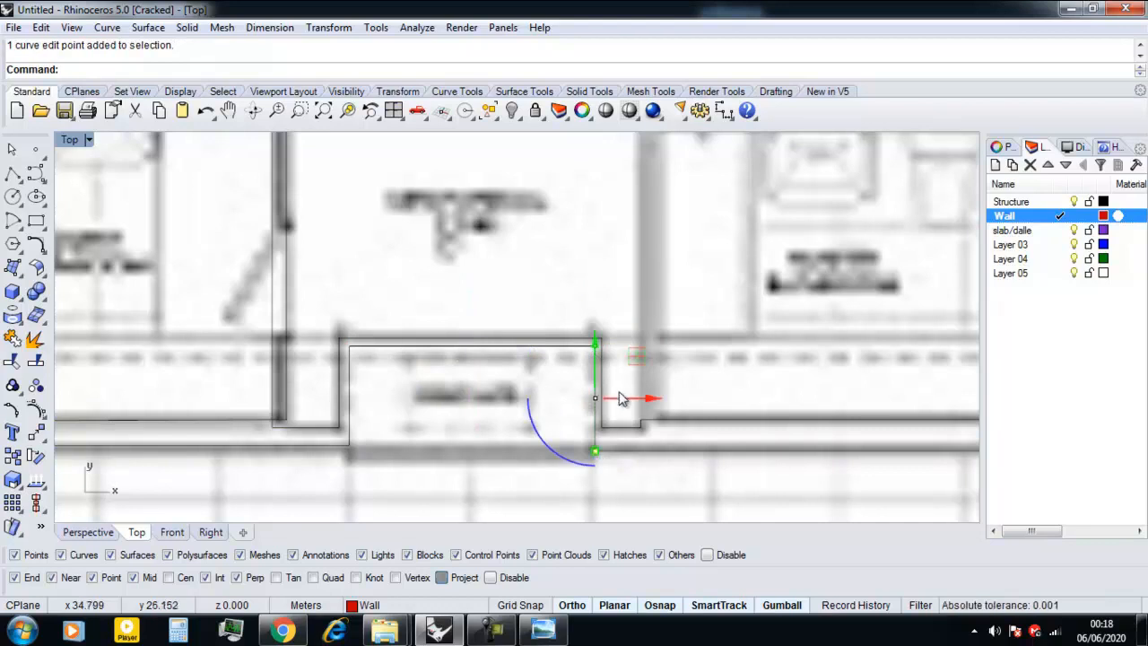
{"action": "left_click_drag", "start_coordinate": [628, 405], "coordinate": [599, 417]}
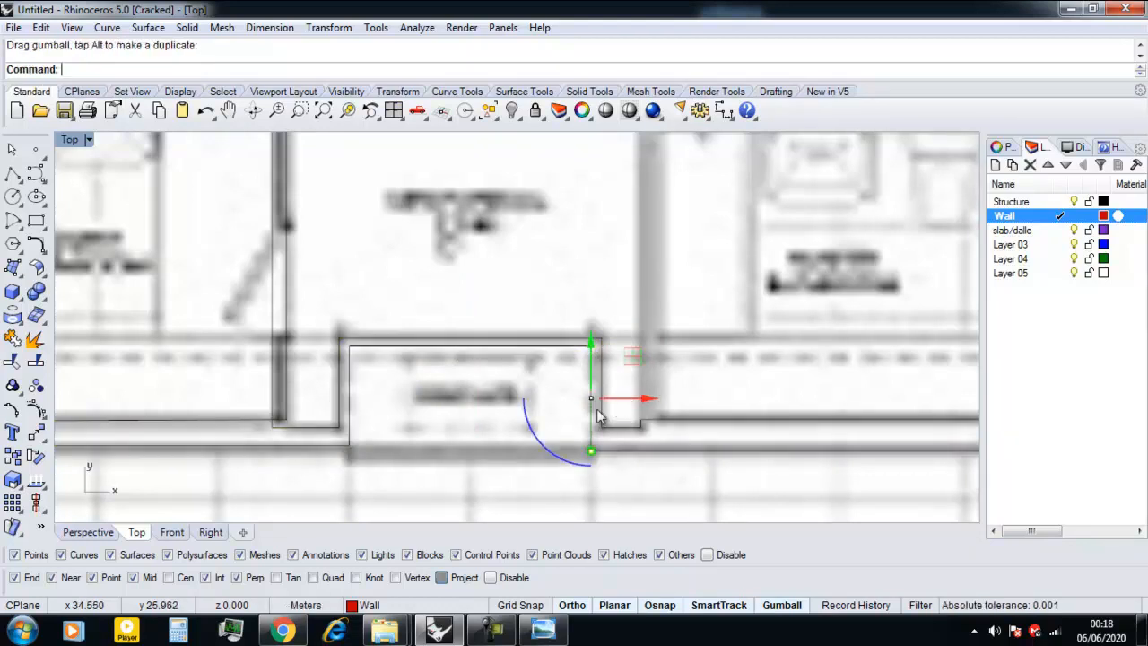
{"action": "left_click_drag", "start_coordinate": [346, 446], "coordinate": [387, 397]}
{"action": "left_click", "coordinate": [417, 431]}
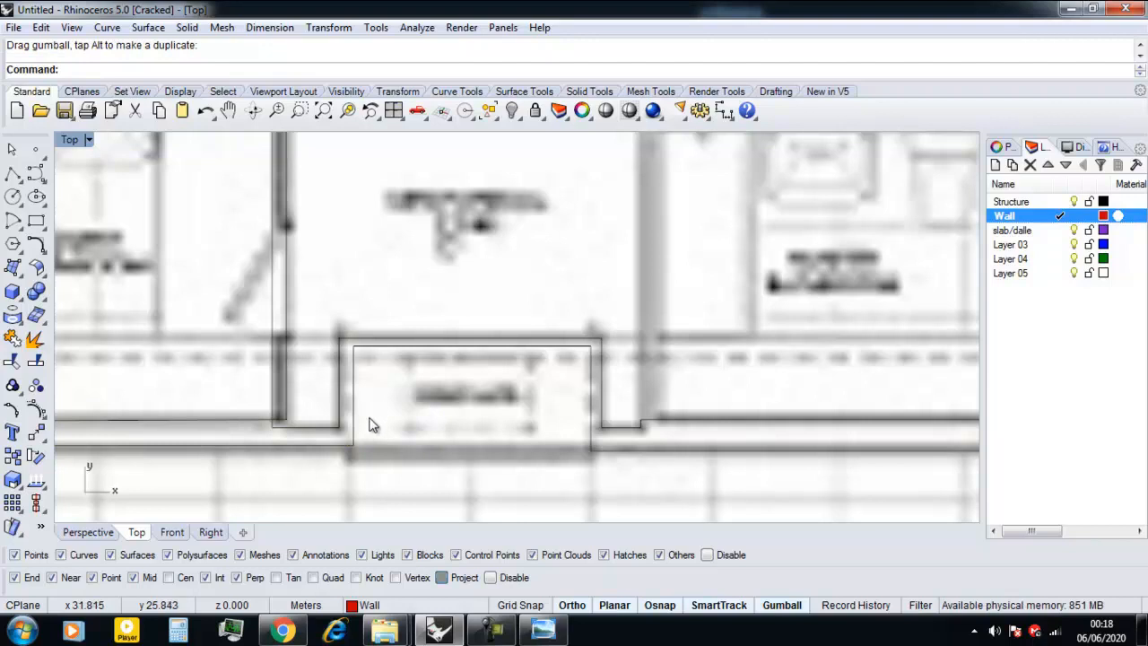
Show the lower wall outline's edit points again and move the fireplace recess's left inner edge slightly outward to thin the wall.
{"action": "left_click", "coordinate": [355, 449]}
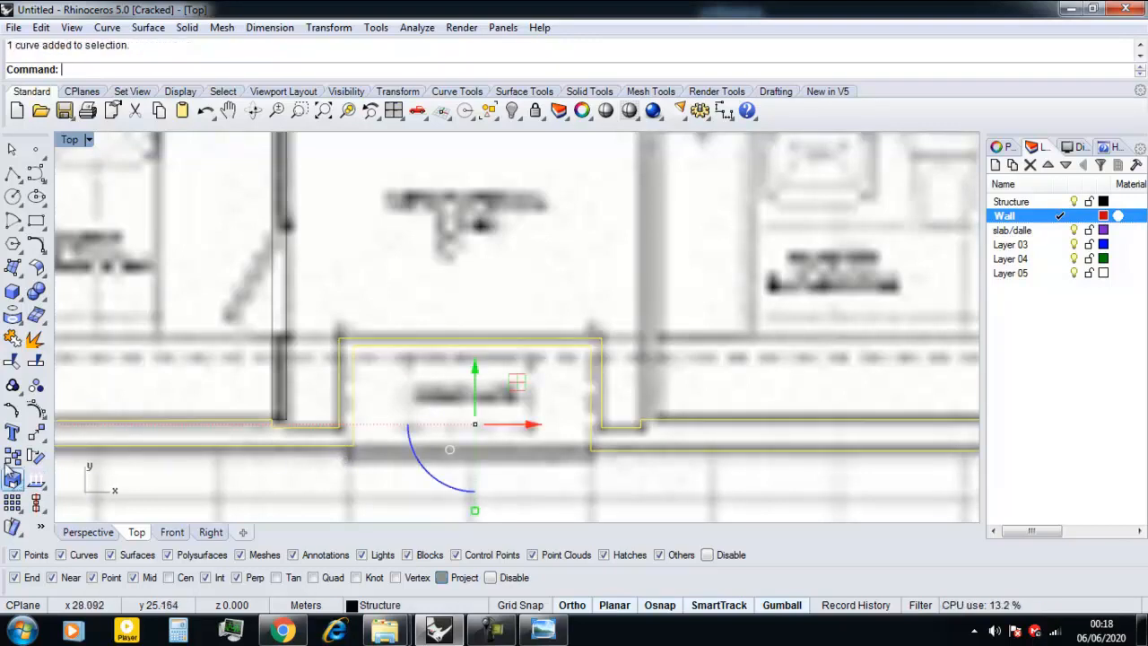
{"action": "right_click", "coordinate": [7, 420]}
{"action": "left_click", "coordinate": [355, 447]}
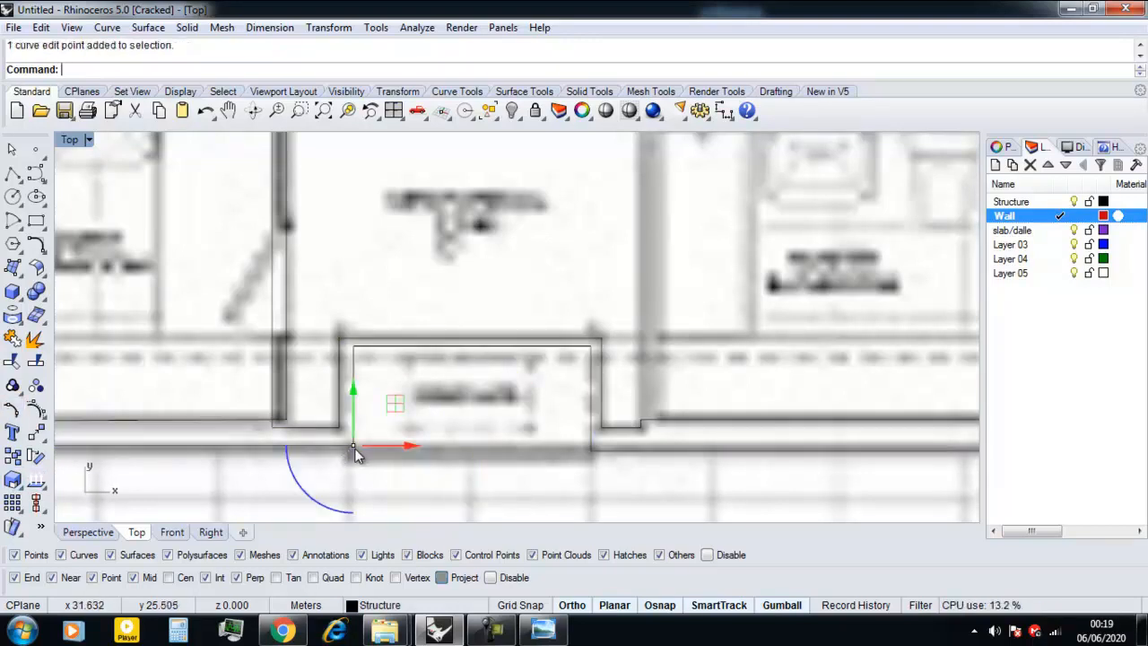
{"action": "left_click", "coordinate": [349, 358], "text": "shift"}
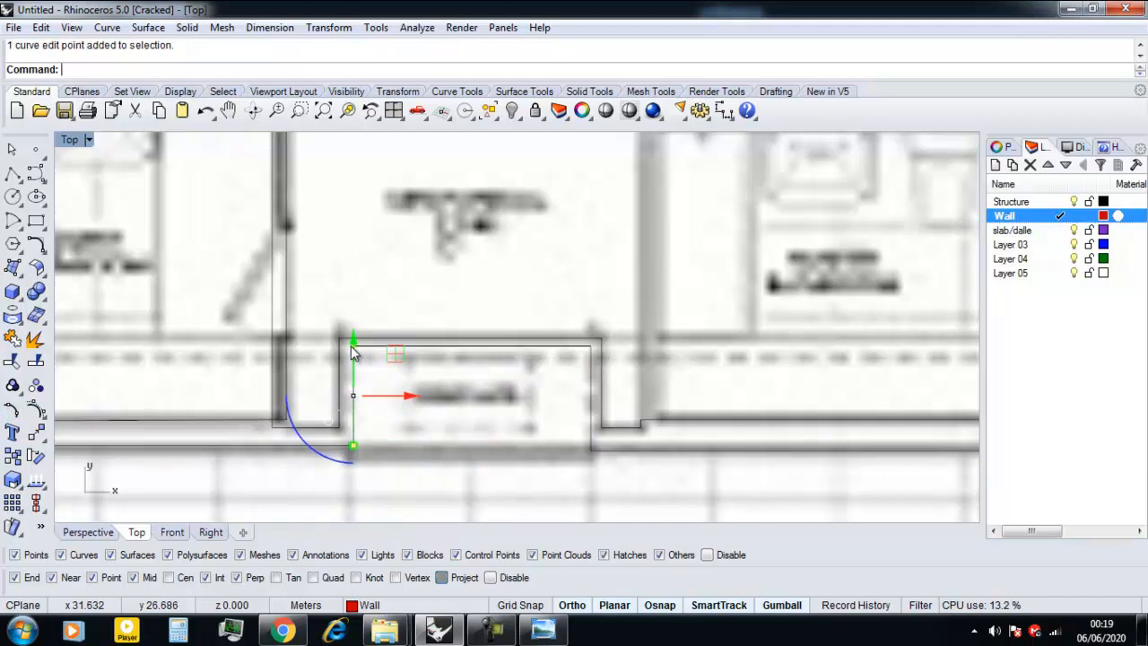
{"action": "left_click", "coordinate": [379, 399]}
{"action": "key", "text": "Escape"}
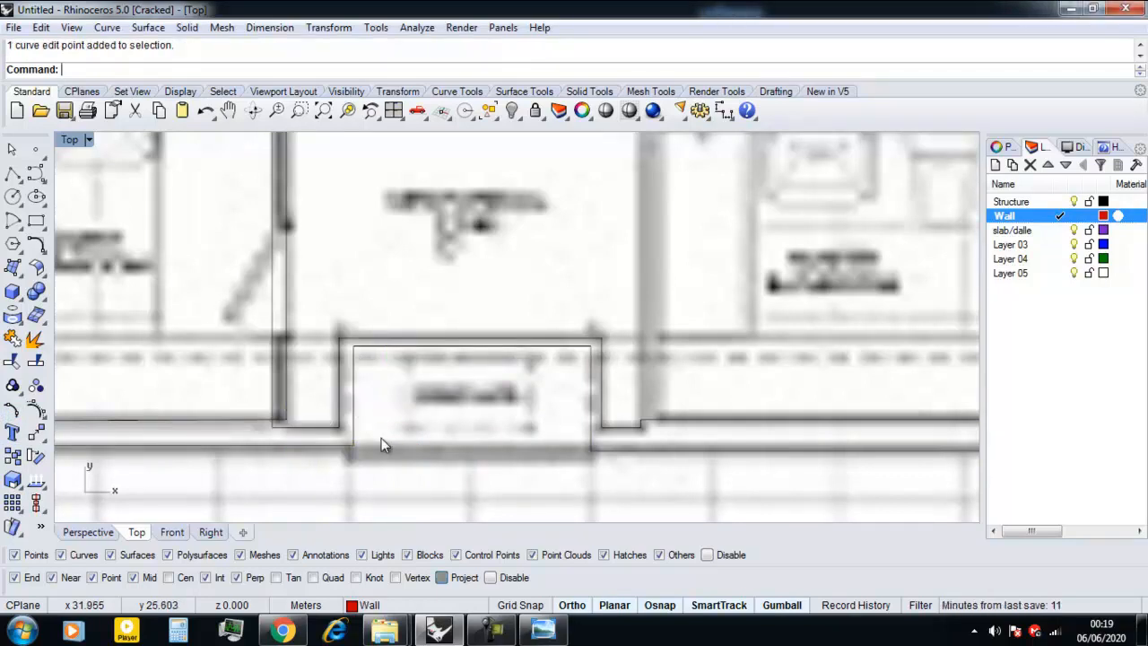
{"action": "scroll", "coordinate": [350, 421], "scroll_direction": "up", "scroll_amount": 3}
{"action": "left_click", "coordinate": [355, 472]}
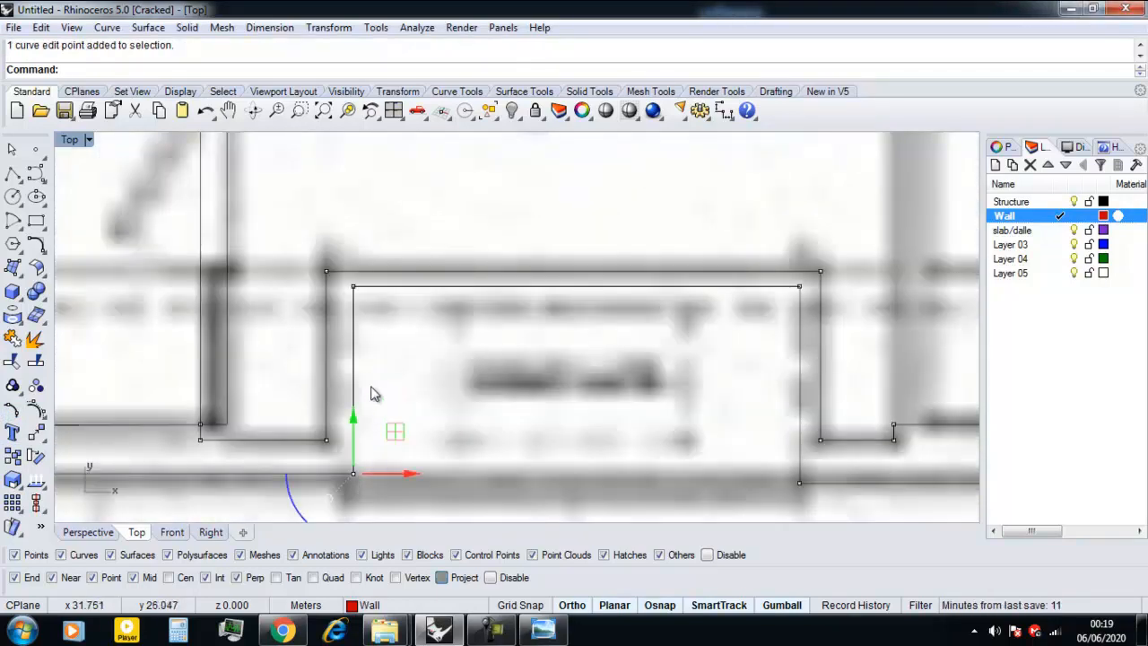
{"action": "left_click", "coordinate": [354, 289], "text": "shift"}
{"action": "left_click_drag", "start_coordinate": [406, 382], "coordinate": [399, 383]}
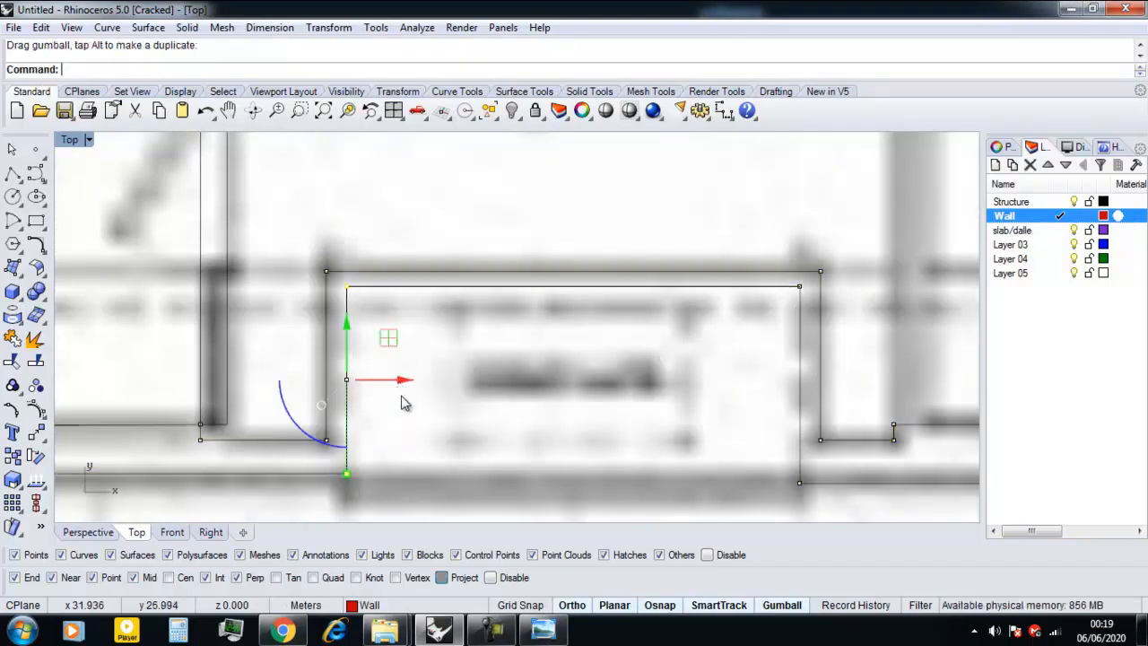
{"action": "scroll", "coordinate": [403, 397], "scroll_direction": "down", "scroll_amount": 6}
{"action": "key", "text": "Escape"}
{"action": "key", "text": "Escape"}
Check the core's partition wall outlines and the traced floor plan against reference plan image 01 in the photo viewer.
{"action": "scroll", "coordinate": [476, 401], "scroll_direction": "down", "scroll_amount": 8}
{"action": "left_click", "coordinate": [456, 381]}
{"action": "left_click", "coordinate": [401, 395]}
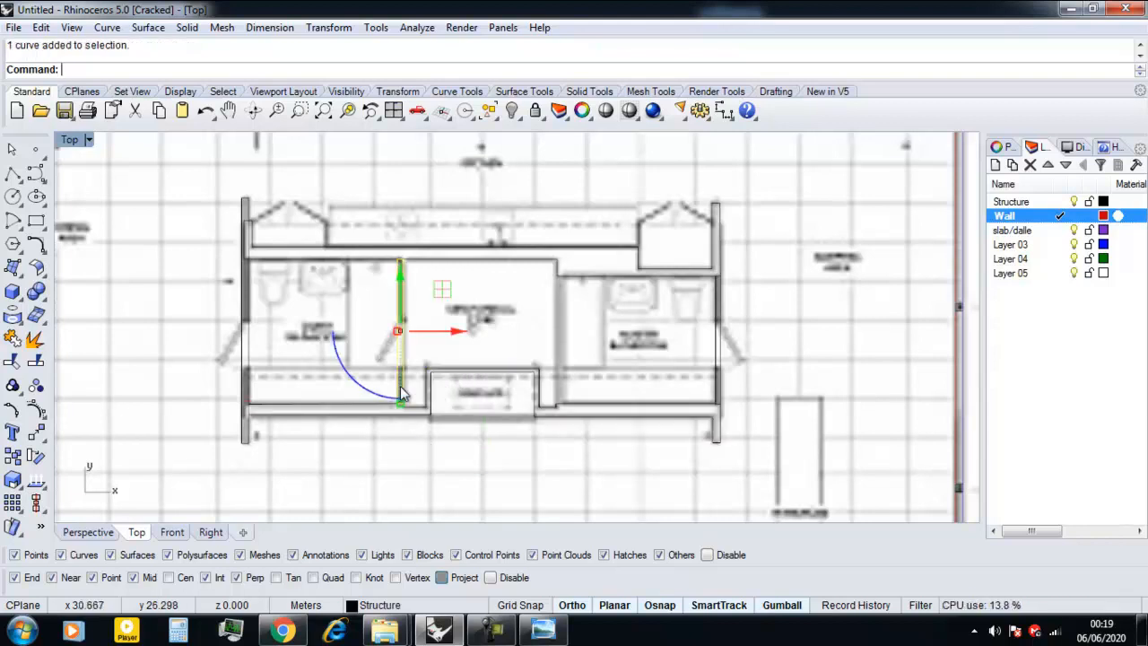
{"action": "left_click", "coordinate": [717, 394]}
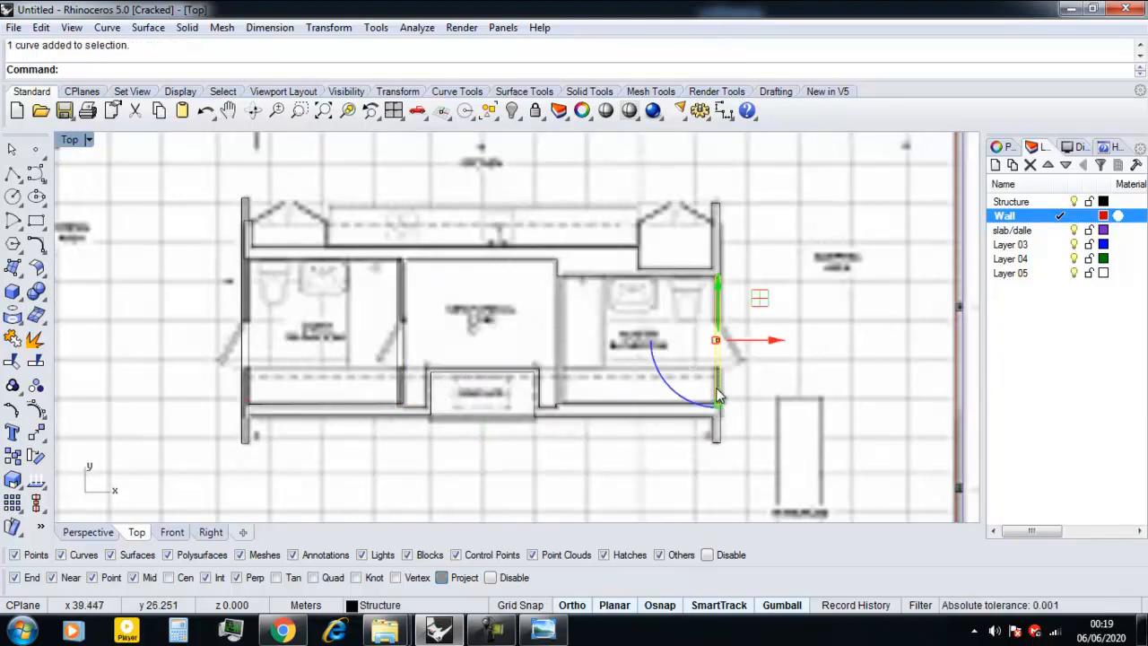
{"action": "key", "text": "Escape"}
{"action": "scroll", "coordinate": [597, 357], "scroll_direction": "down", "scroll_amount": 4}
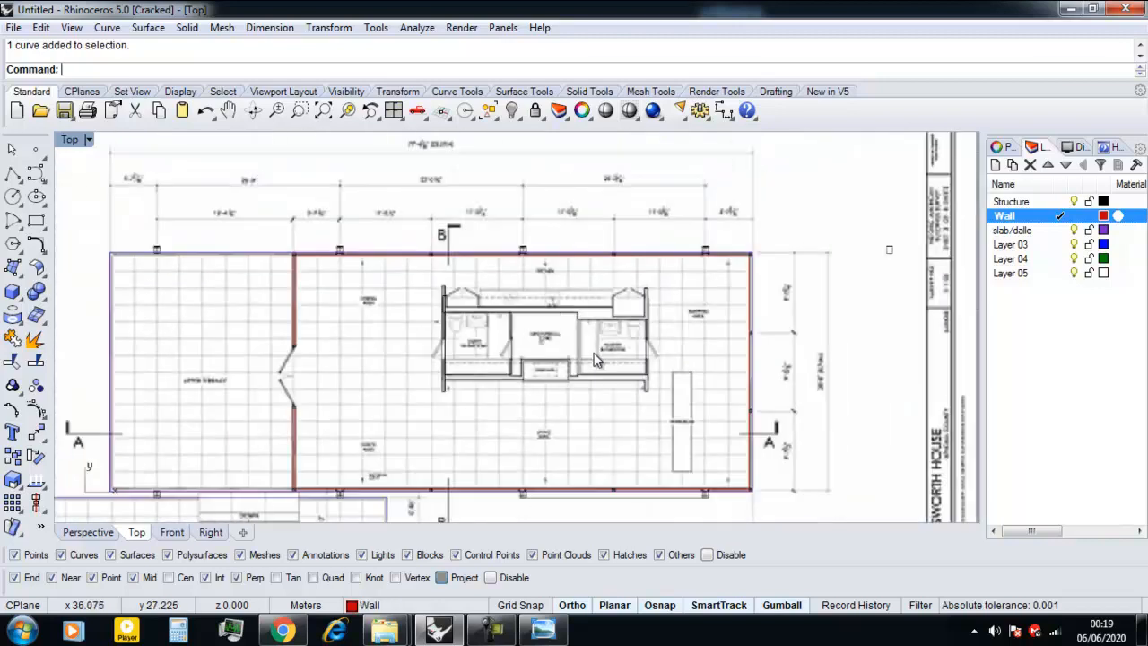
{"action": "scroll", "coordinate": [303, 367], "scroll_direction": "down", "scroll_amount": 2}
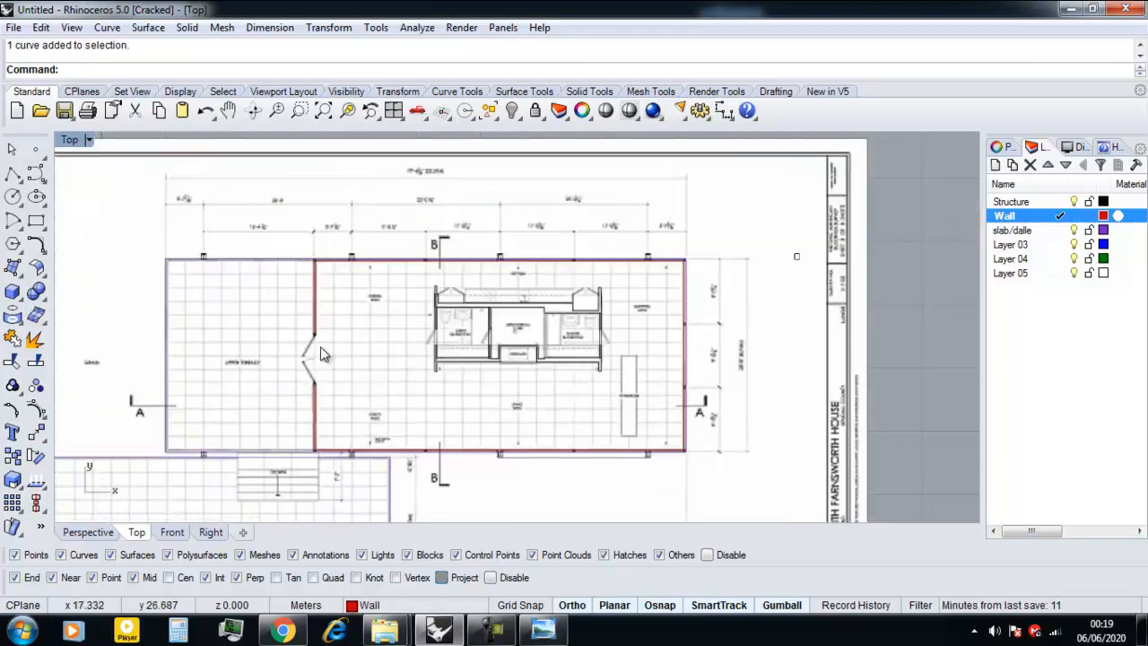
{"action": "scroll", "coordinate": [505, 368], "scroll_direction": "up", "scroll_amount": 2}
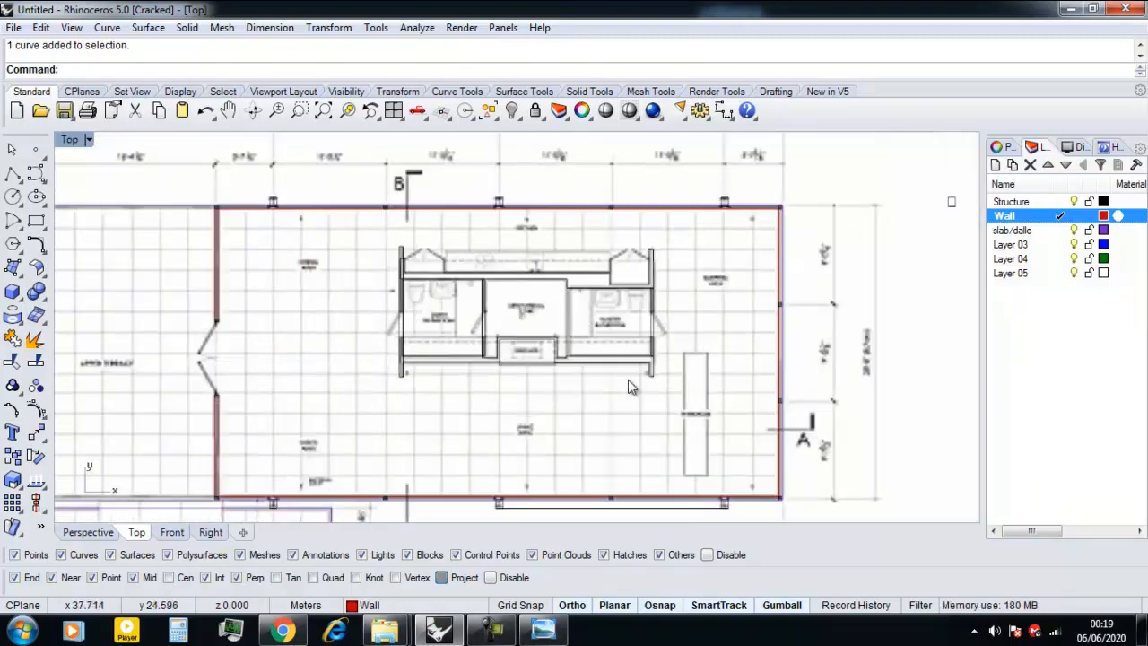
{"action": "scroll", "coordinate": [563, 440], "scroll_direction": "up", "scroll_amount": 5}
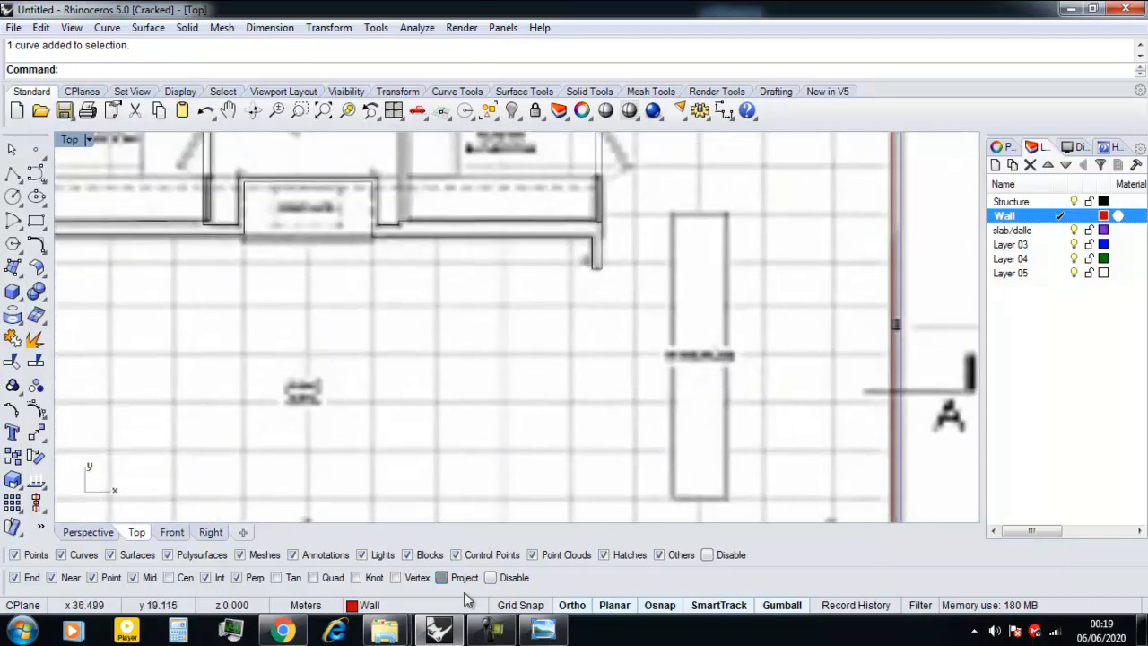
{"action": "left_click", "coordinate": [542, 630]}
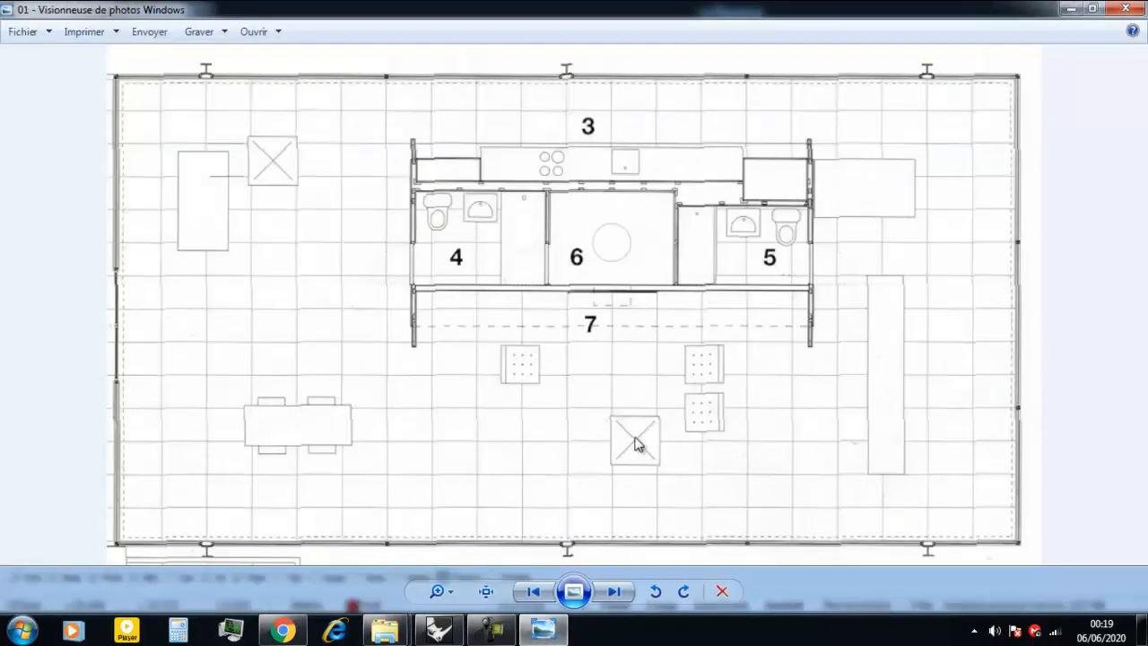
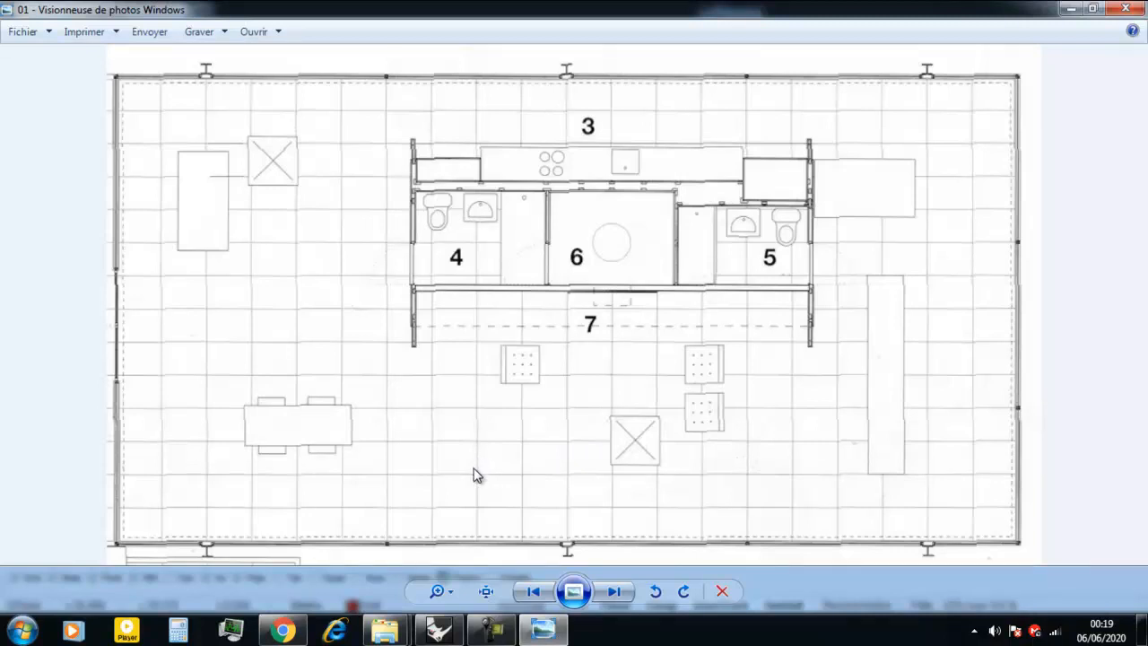
Return to Rhino and select the exterior wall outline at the house's lower-left corner.
{"action": "left_click", "coordinate": [437, 629]}
{"action": "scroll", "coordinate": [415, 471], "scroll_direction": "down", "scroll_amount": 5}
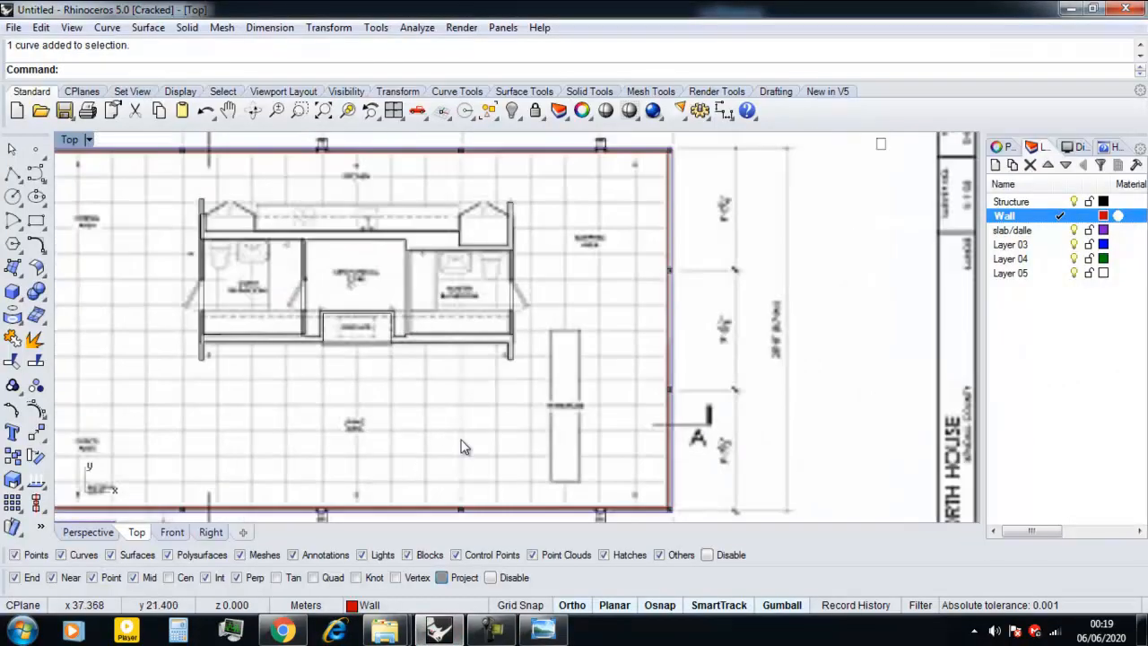
{"action": "scroll", "coordinate": [322, 449], "scroll_direction": "up", "scroll_amount": 7}
{"action": "scroll", "coordinate": [222, 451], "scroll_direction": "up", "scroll_amount": 2}
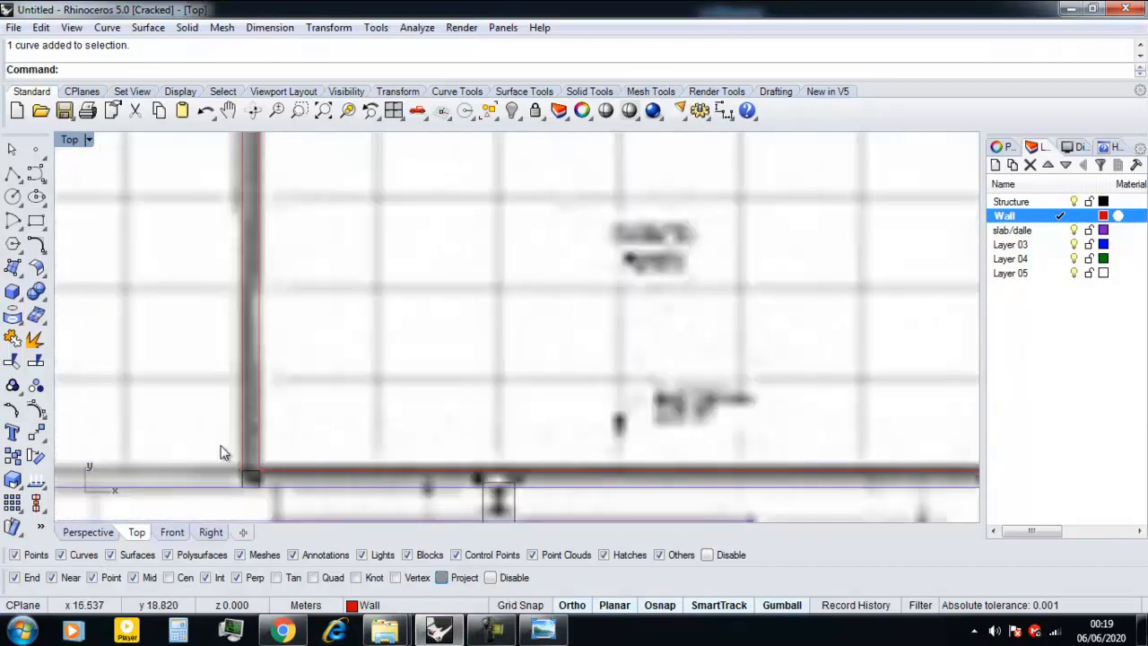
{"action": "scroll", "coordinate": [269, 475], "scroll_direction": "up", "scroll_amount": 3}
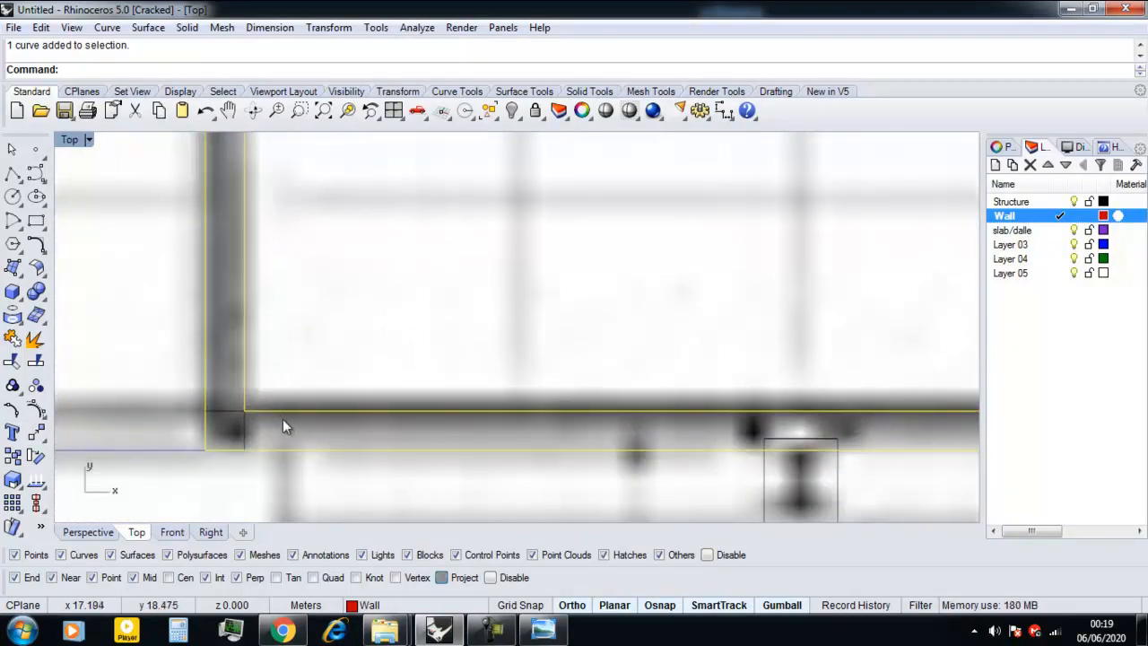
{"action": "scroll", "coordinate": [282, 419], "scroll_direction": "down", "scroll_amount": 4}
{"action": "scroll", "coordinate": [282, 419], "scroll_direction": "up", "scroll_amount": 2}
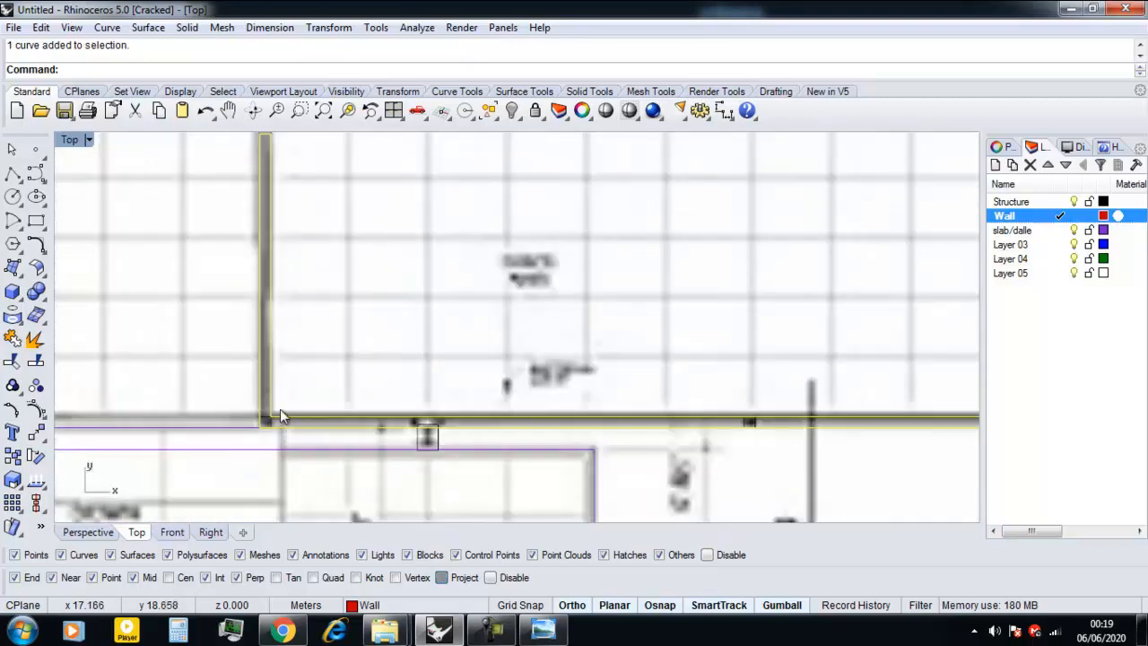
{"action": "scroll", "coordinate": [281, 417], "scroll_direction": "up", "scroll_amount": 3}
Try to offset the selected wall outline inward by 0.05, after testing a distance of 0.1, and undo the offset.
{"action": "type", "text": "ffset"}
{"action": "key", "text": "Return"}
{"action": "scroll", "coordinate": [302, 442], "scroll_direction": "up", "scroll_amount": 3}
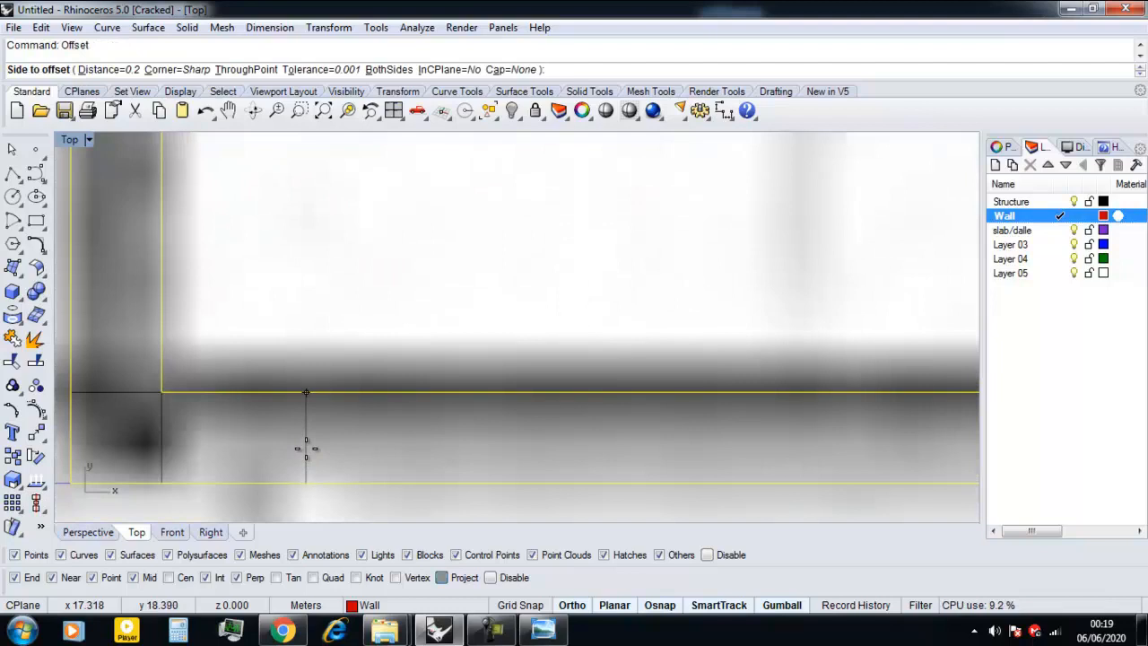
{"action": "type", "text": ".05"}
{"action": "key", "text": "Return"}
{"action": "type", "text": ".1"}
{"action": "key", "text": "Return"}
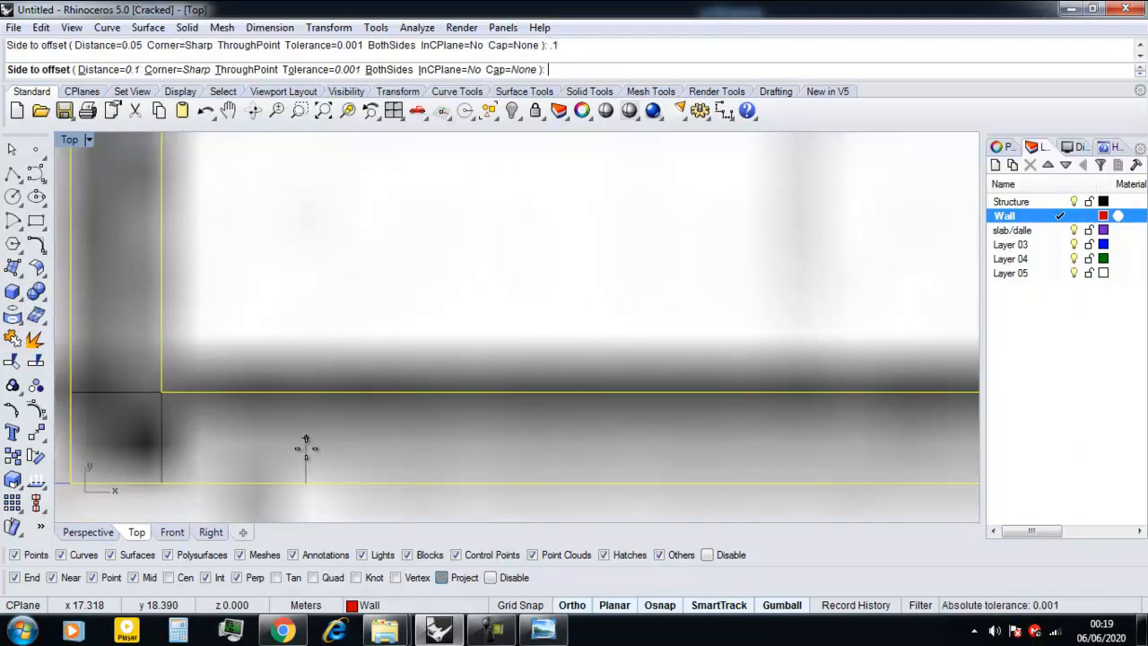
{"action": "type", "text": ".05"}
{"action": "key", "text": "Return"}
{"action": "left_click", "coordinate": [306, 448]}
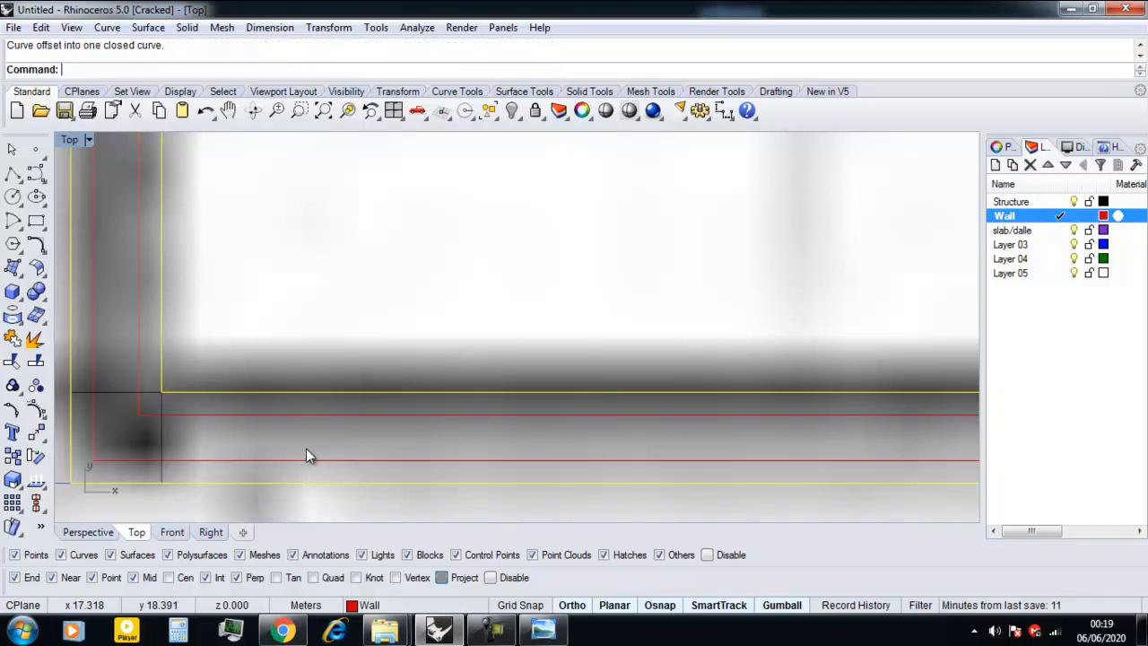
{"action": "key", "text": "ctrl+z"}
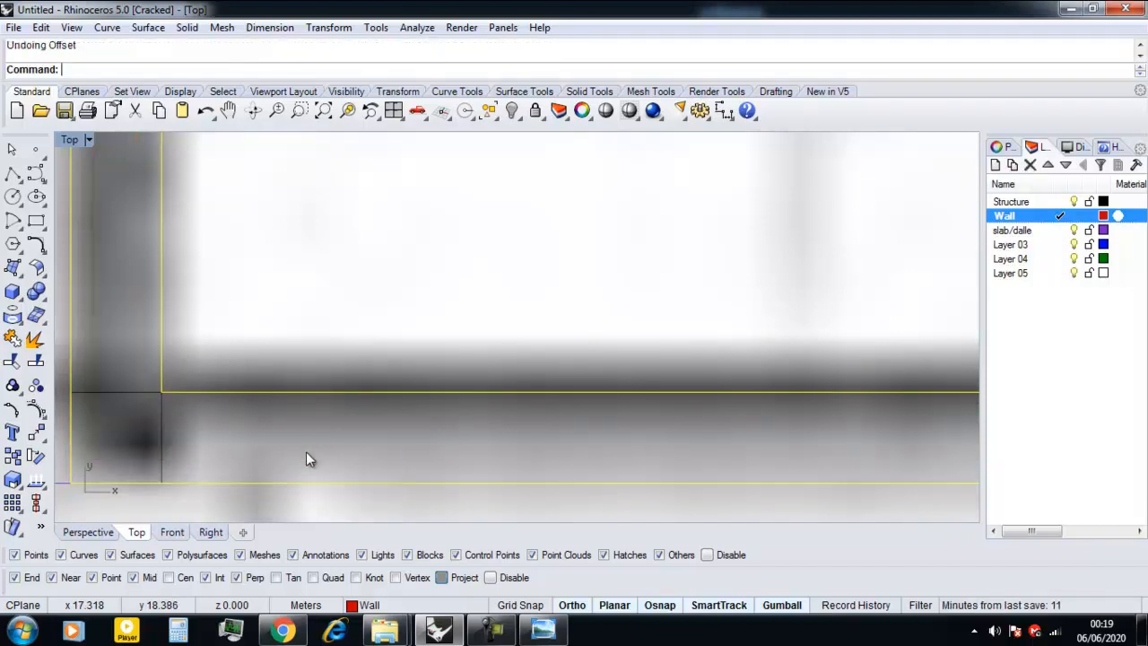
Offset the selected wall outline inward by 0.08 to outline the glass inside the wall thickness.
{"action": "key", "text": "Return"}
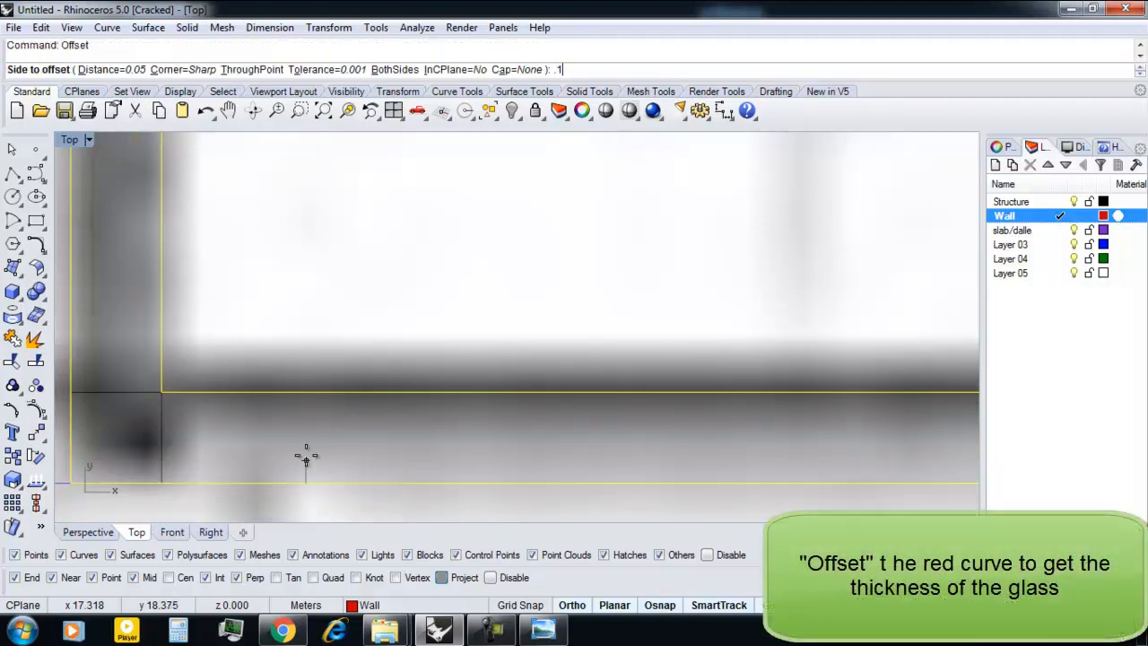
{"action": "left_click", "coordinate": [306, 457]}
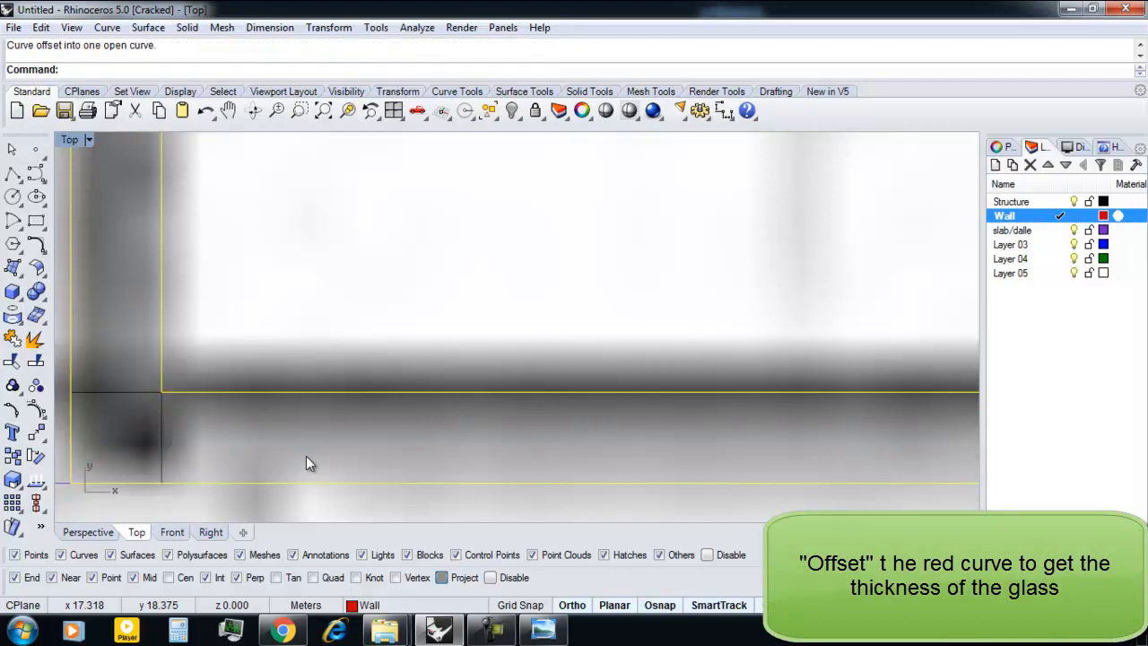
{"action": "key", "text": "Return"}
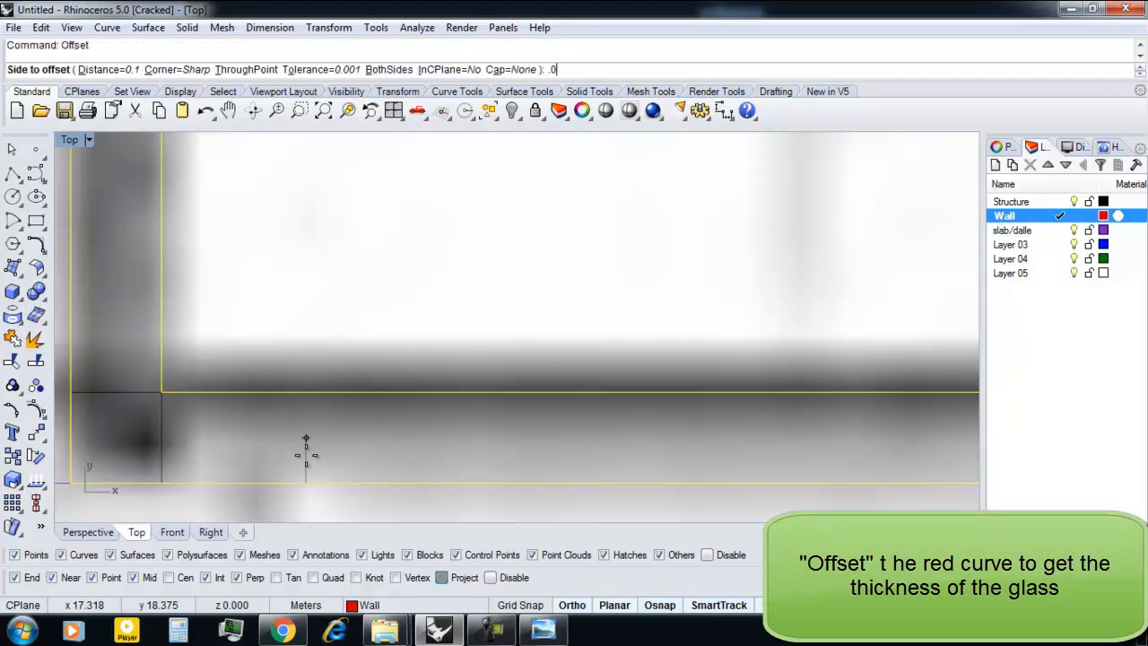
{"action": "type", "text": ".08"}
{"action": "key", "text": "Return"}
{"action": "left_click", "coordinate": [306, 455]}
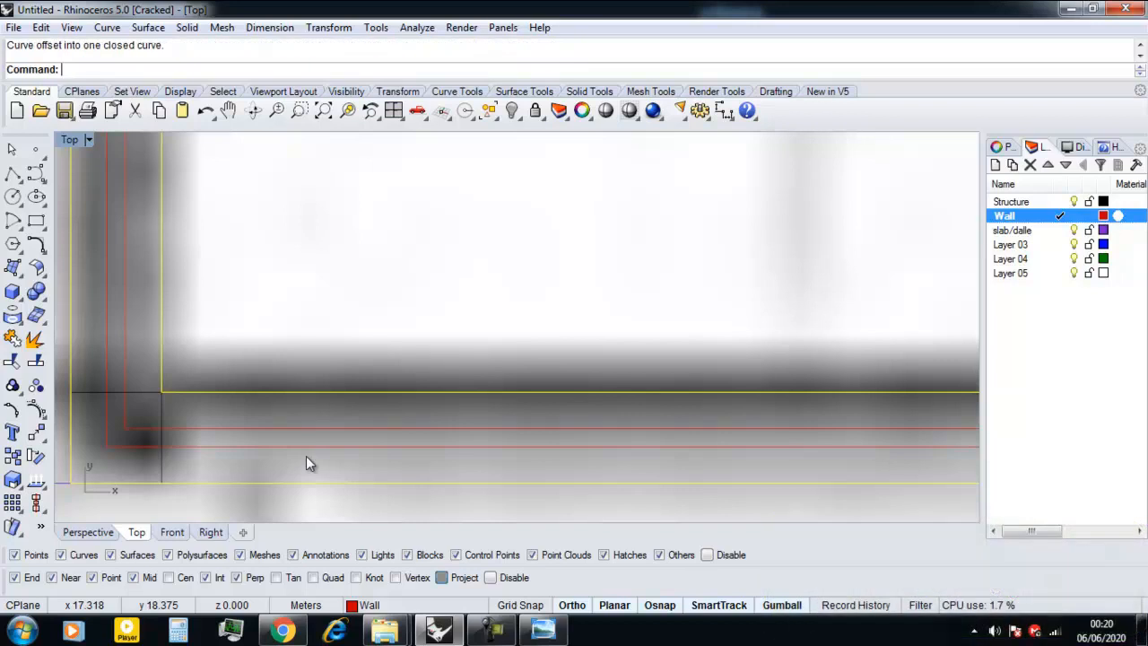
Select the new inner glass outline and check it along the lower wall, at the corner and beside the door opening.
{"action": "scroll", "coordinate": [306, 455], "scroll_direction": "down", "scroll_amount": 4}
{"action": "left_click", "coordinate": [292, 442]}
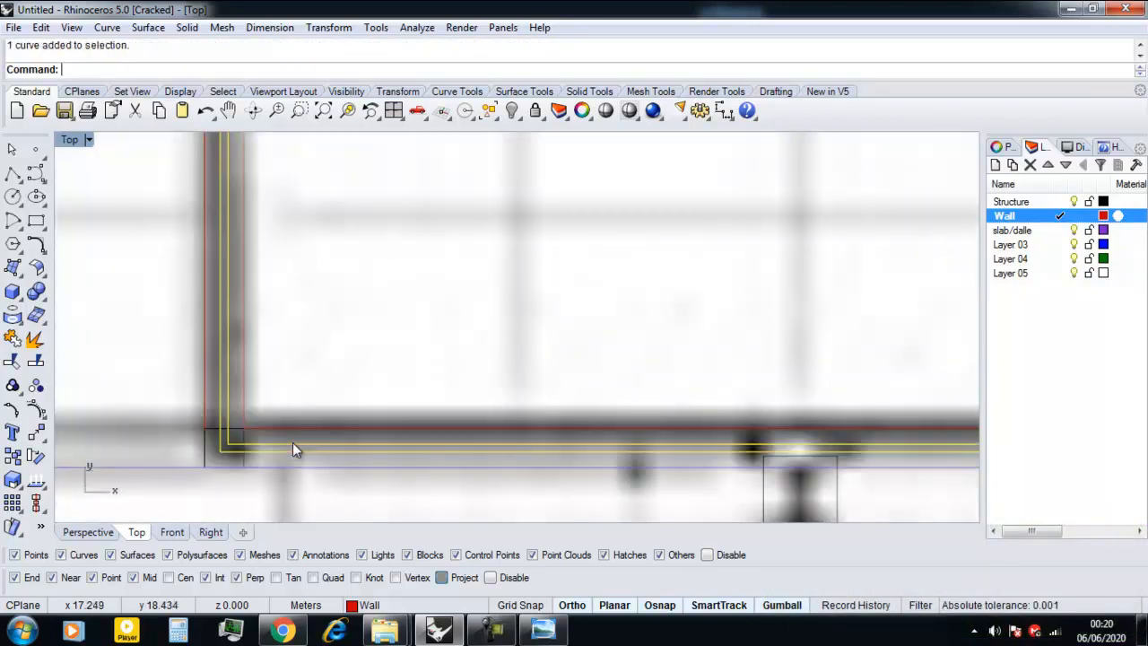
{"action": "scroll", "coordinate": [292, 449], "scroll_direction": "down", "scroll_amount": 3}
{"action": "scroll", "coordinate": [292, 448], "scroll_direction": "down", "scroll_amount": 3}
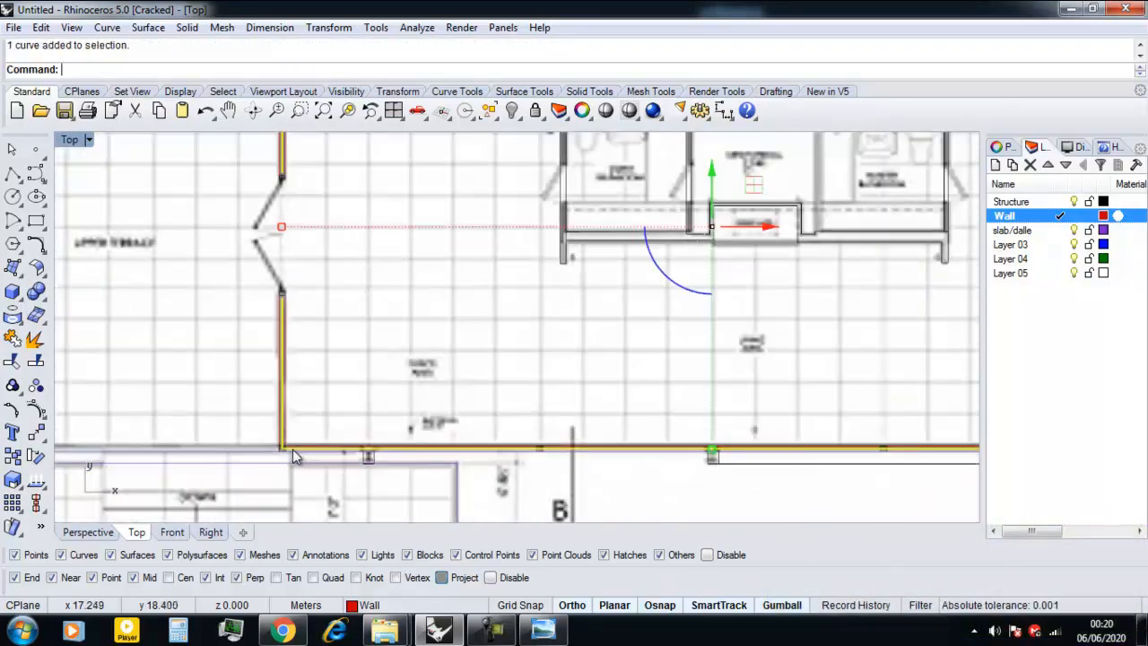
{"action": "scroll", "coordinate": [260, 358], "scroll_direction": "up", "scroll_amount": 5}
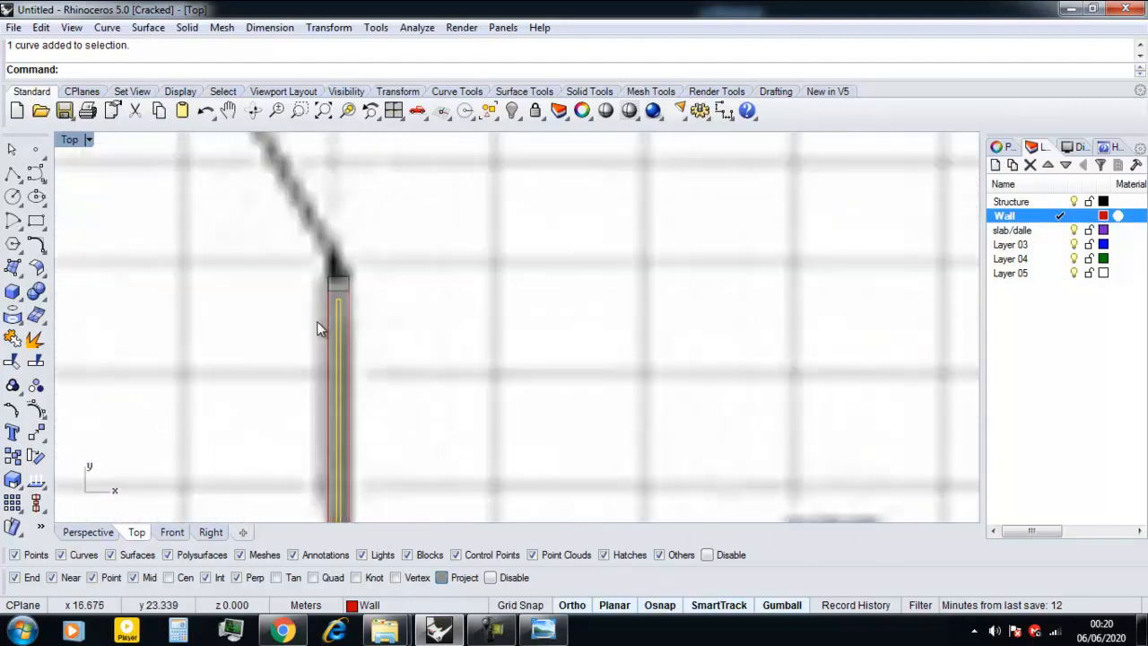
{"action": "scroll", "coordinate": [331, 292], "scroll_direction": "down", "scroll_amount": 5}
{"action": "right_click_drag", "start_coordinate": [346, 360], "coordinate": [319, 324]}
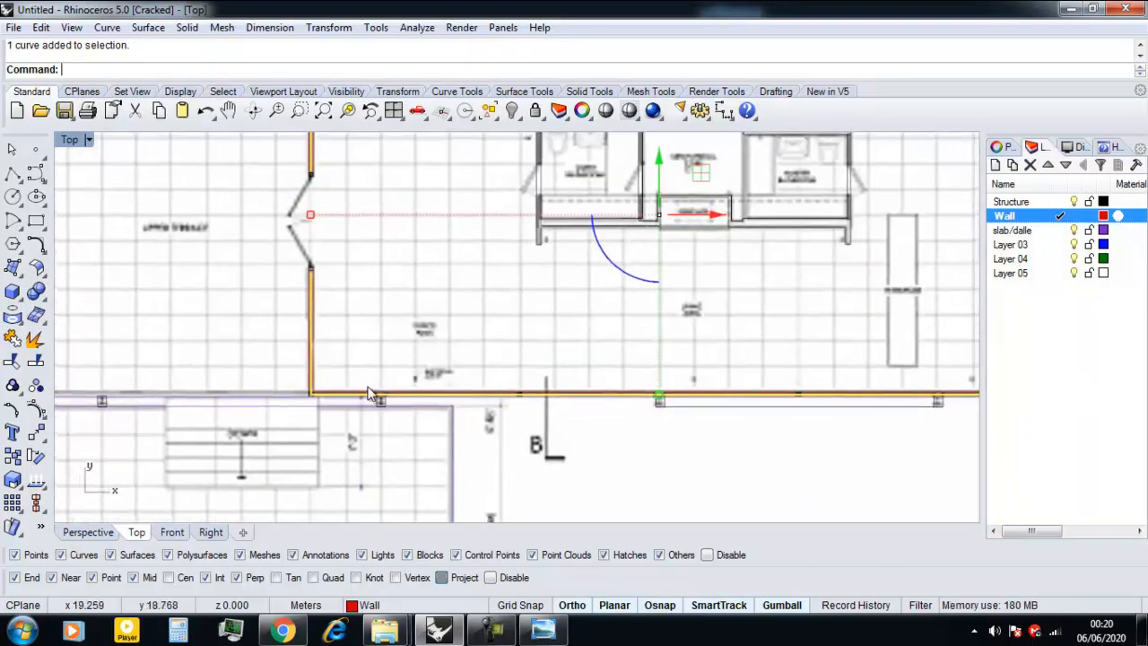
{"action": "scroll", "coordinate": [385, 394], "scroll_direction": "up", "scroll_amount": 6}
{"action": "scroll", "coordinate": [290, 398], "scroll_direction": "up", "scroll_amount": 2}
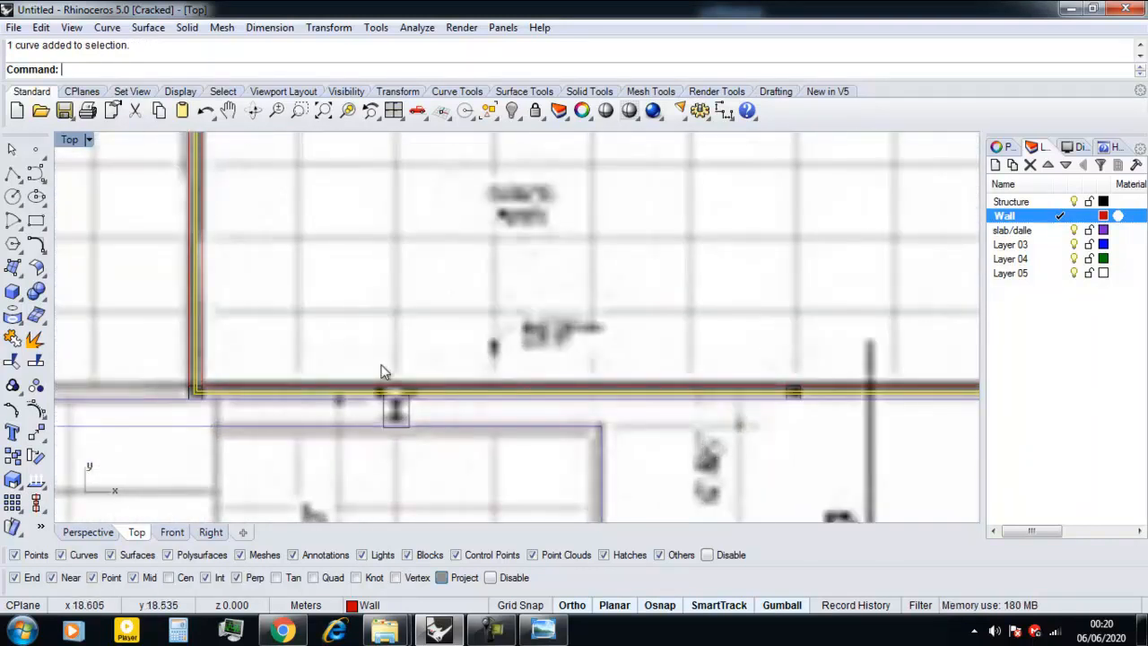
{"action": "scroll", "coordinate": [284, 391], "scroll_direction": "down", "scroll_amount": 2}
{"action": "scroll", "coordinate": [342, 395], "scroll_direction": "up", "scroll_amount": 4}
{"action": "left_click", "coordinate": [345, 405]}
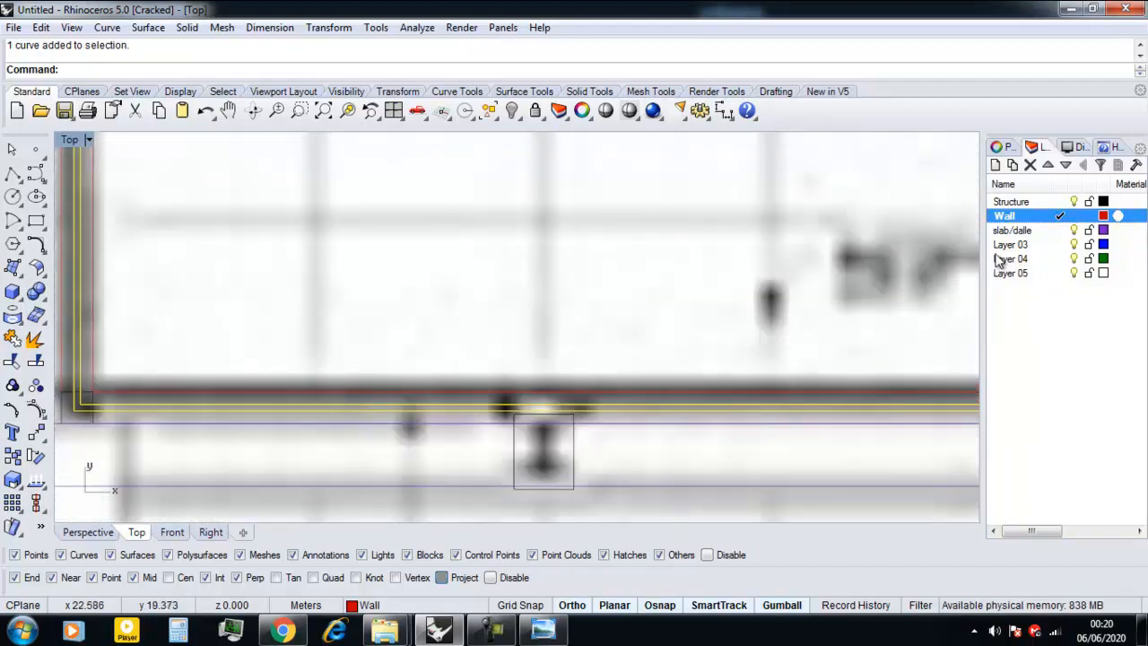
Rename Layer 03 to Glass and clear the curve selection.
{"action": "double_click", "coordinate": [1023, 245]}
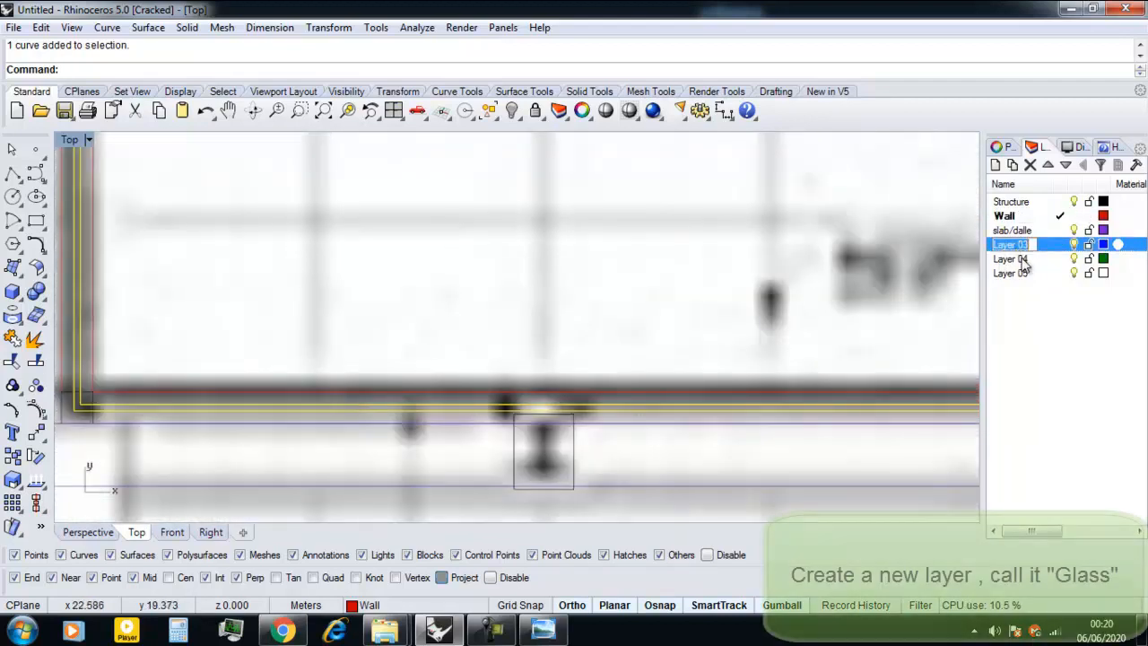
{"action": "type", "text": "Glass"}
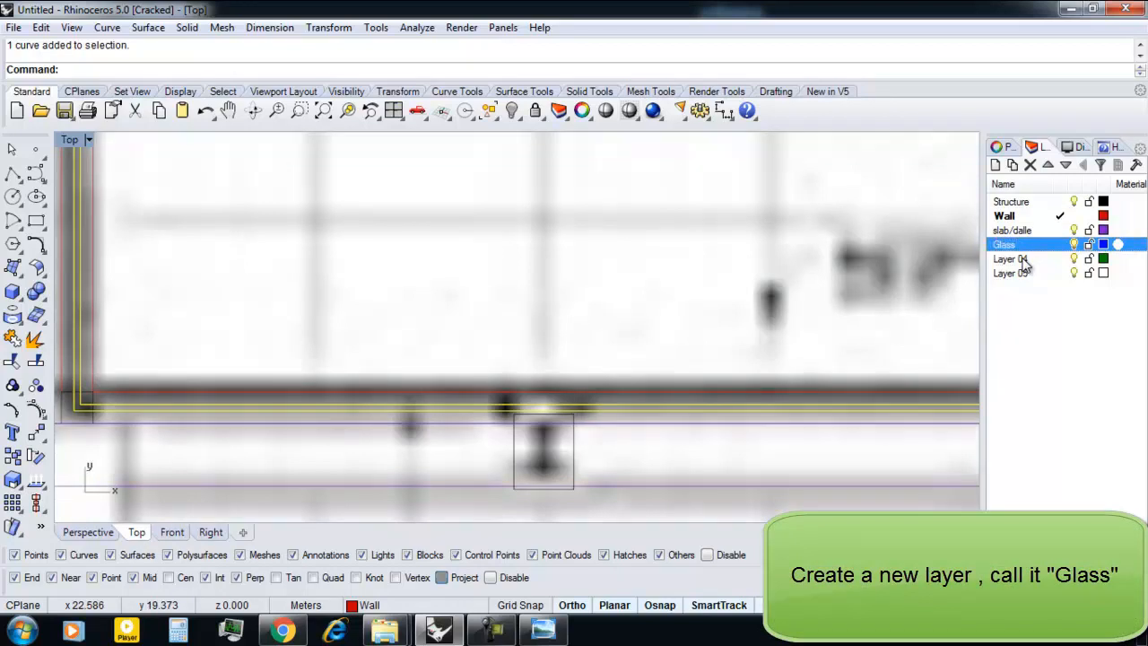
{"action": "scroll", "coordinate": [619, 309], "scroll_direction": "down", "scroll_amount": 8}
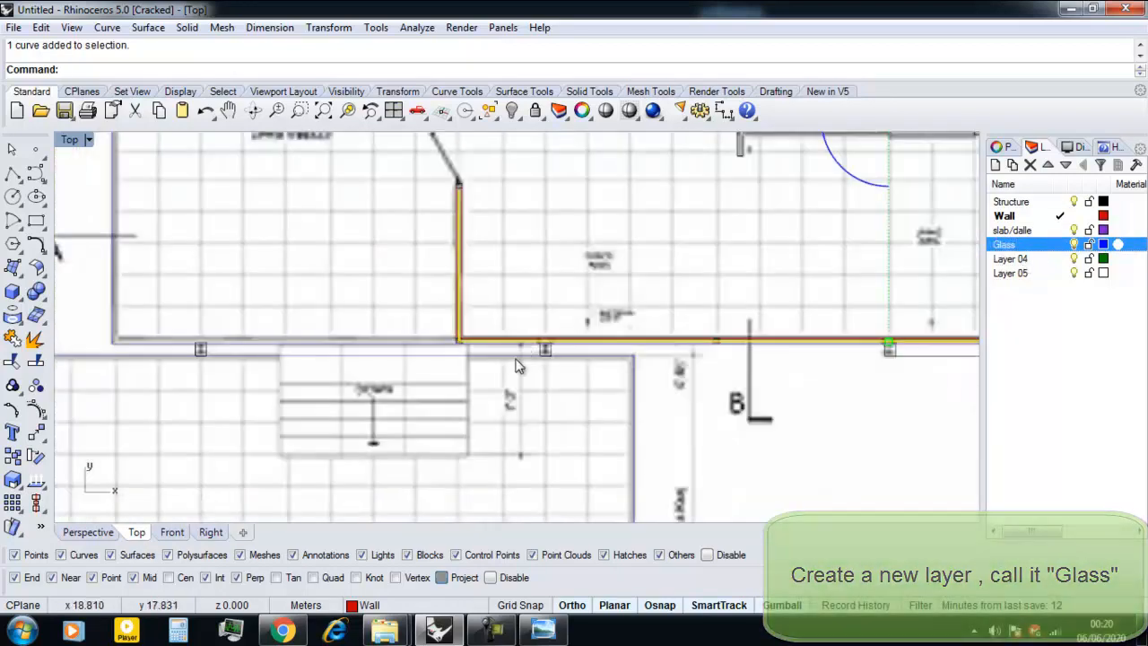
{"action": "key", "text": "Escape"}
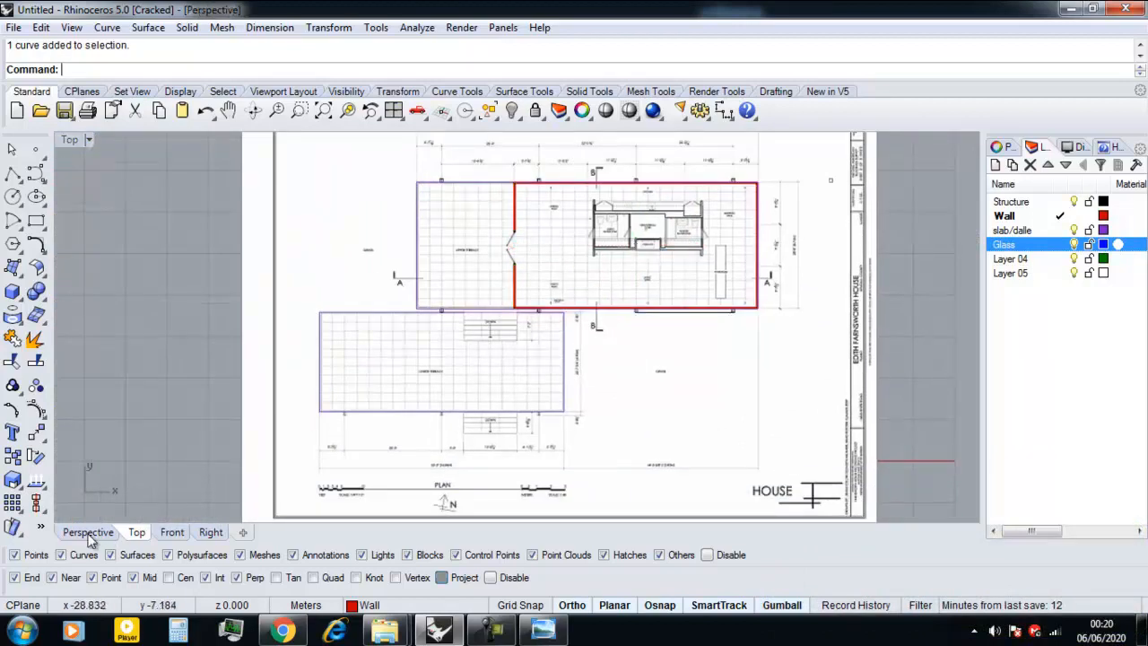
In the Perspective view, insert image 3 from the Fransworth House folder as a picture frame on one side of the floor plan.
{"action": "left_click", "coordinate": [90, 534]}
{"action": "right_click_drag", "start_coordinate": [401, 397], "coordinate": [533, 371]}
{"action": "scroll", "coordinate": [533, 378], "scroll_direction": "up", "scroll_amount": 6}
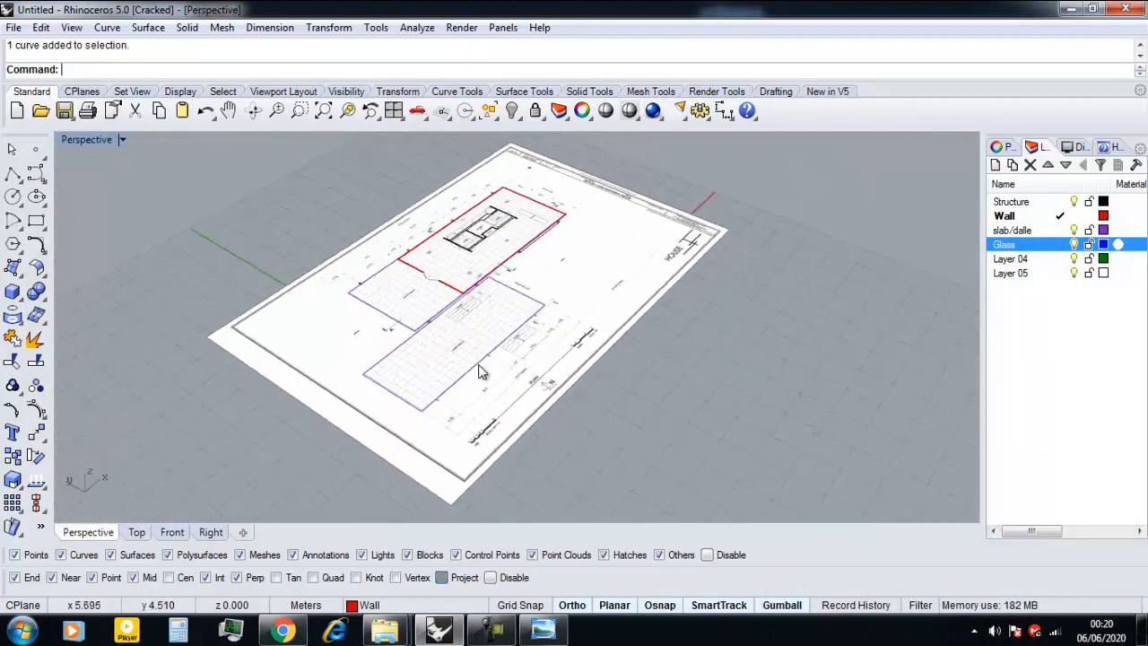
{"action": "scroll", "coordinate": [441, 379], "scroll_direction": "down", "scroll_amount": 5}
{"action": "scroll", "coordinate": [453, 385], "scroll_direction": "up", "scroll_amount": 7}
{"action": "scroll", "coordinate": [459, 386], "scroll_direction": "down", "scroll_amount": 8}
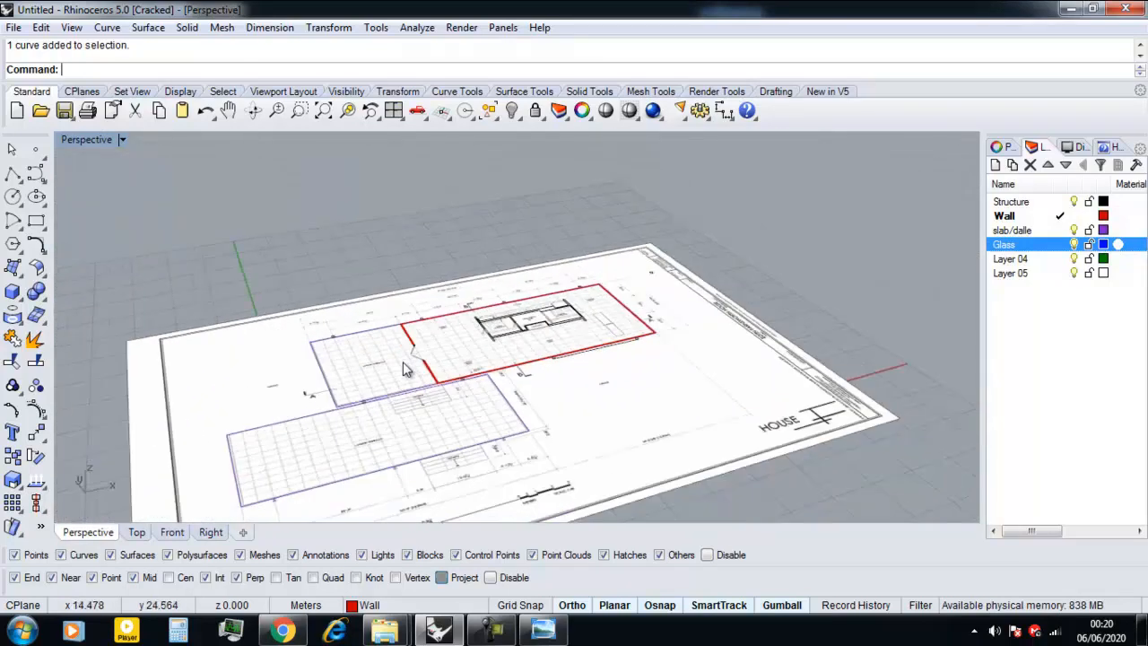
{"action": "mouse_move", "coordinate": [385, 631]}
{"action": "left_click", "coordinate": [293, 534]}
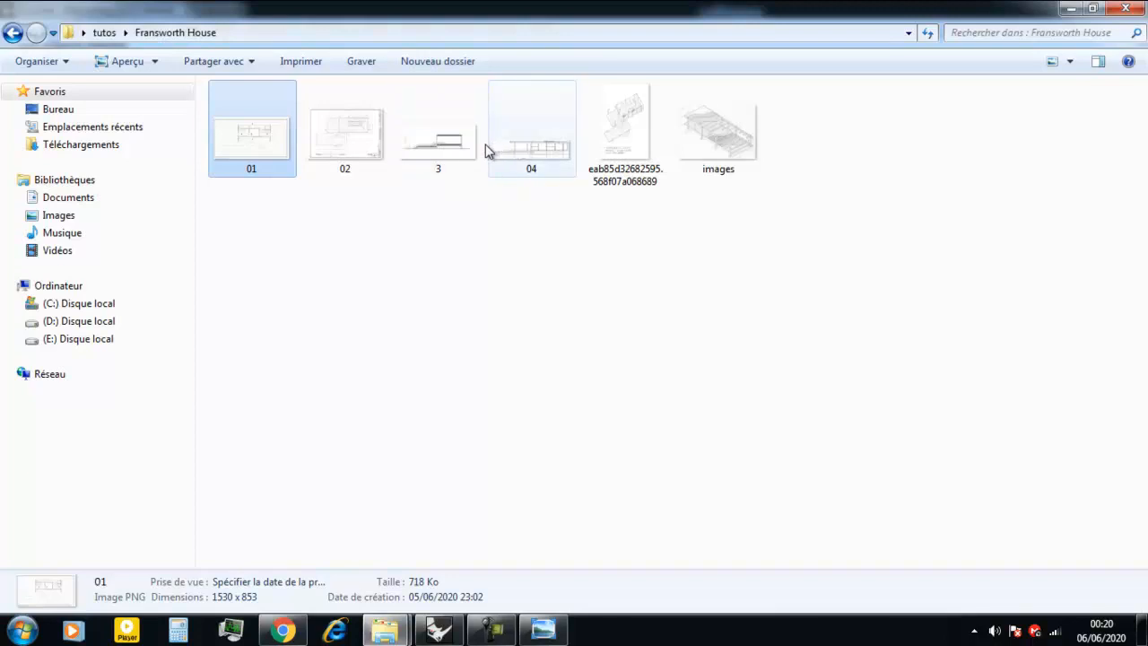
{"action": "mouse_move", "coordinate": [530, 230]}
{"action": "left_mouse_down"}
{"action": "mouse_move", "coordinate": [451, 138]}
{"action": "mouse_move", "coordinate": [512, 231]}
{"action": "left_mouse_up"}
{"action": "left_click", "coordinate": [427, 133]}
{"action": "left_click_drag", "start_coordinate": [427, 132], "coordinate": [730, 329]}
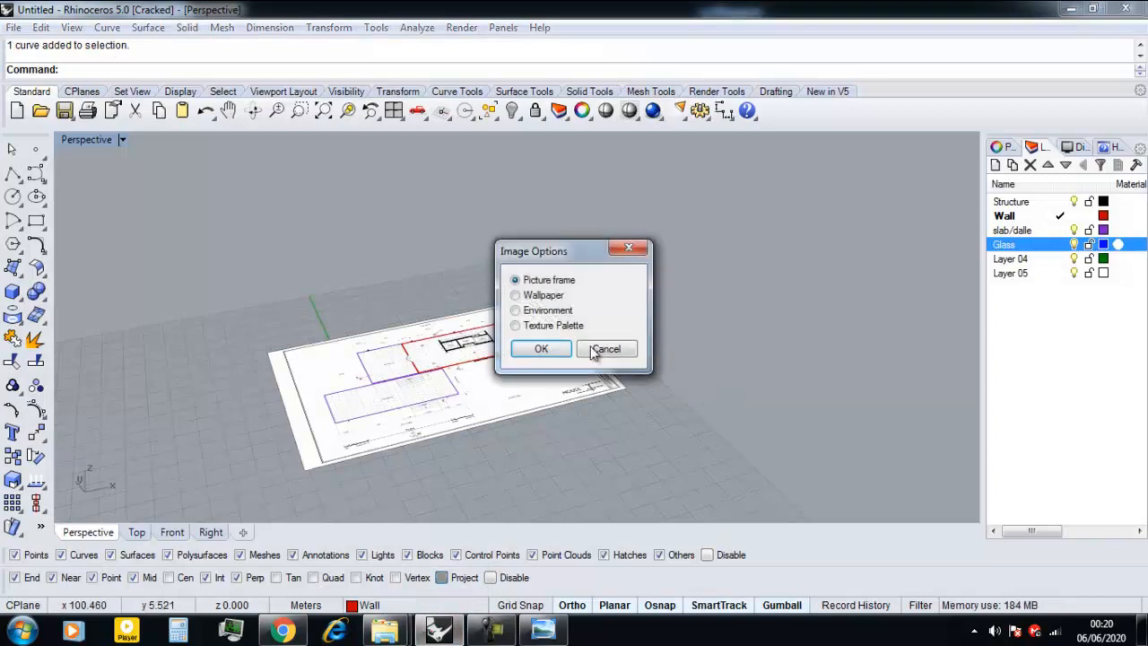
{"action": "left_click", "coordinate": [530, 349]}
{"action": "scroll", "coordinate": [743, 359], "scroll_direction": "down", "scroll_amount": 3}
{"action": "left_click", "coordinate": [684, 359]}
{"action": "left_click", "coordinate": [591, 286]}
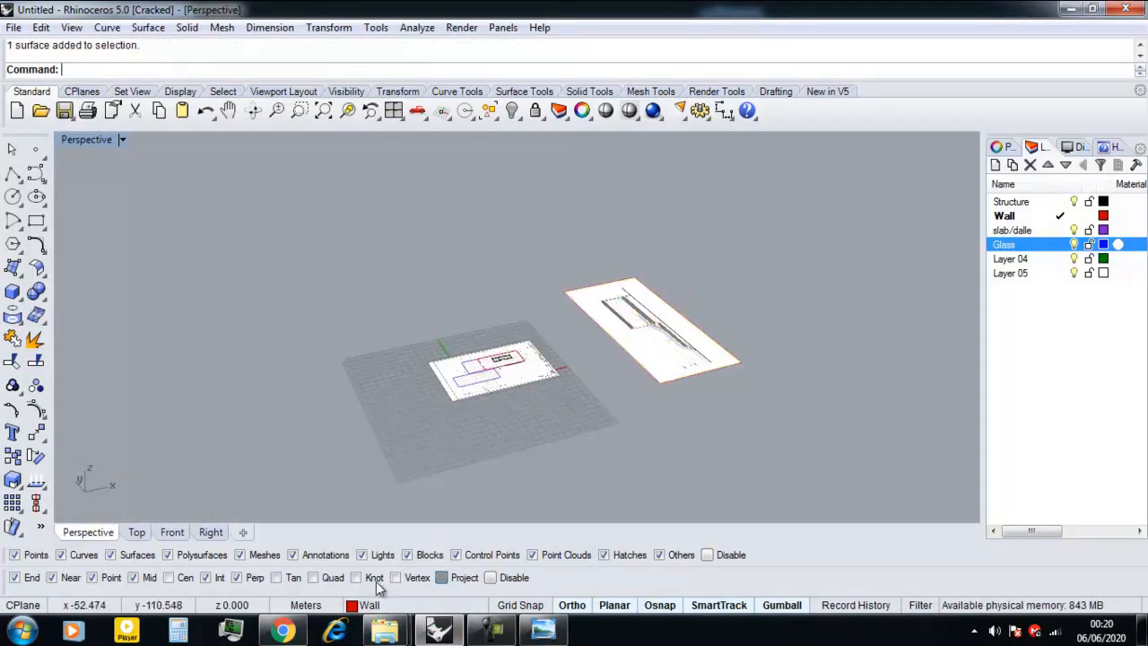
Insert image 04 from the Fransworth House folder as a picture frame on the other side of the floor plan.
{"action": "mouse_move", "coordinate": [381, 633]}
{"action": "left_click", "coordinate": [296, 536]}
{"action": "left_click_drag", "start_coordinate": [510, 131], "coordinate": [389, 436]}
{"action": "left_click_drag", "start_coordinate": [512, 162], "coordinate": [306, 423]}
{"action": "left_click", "coordinate": [540, 348]}
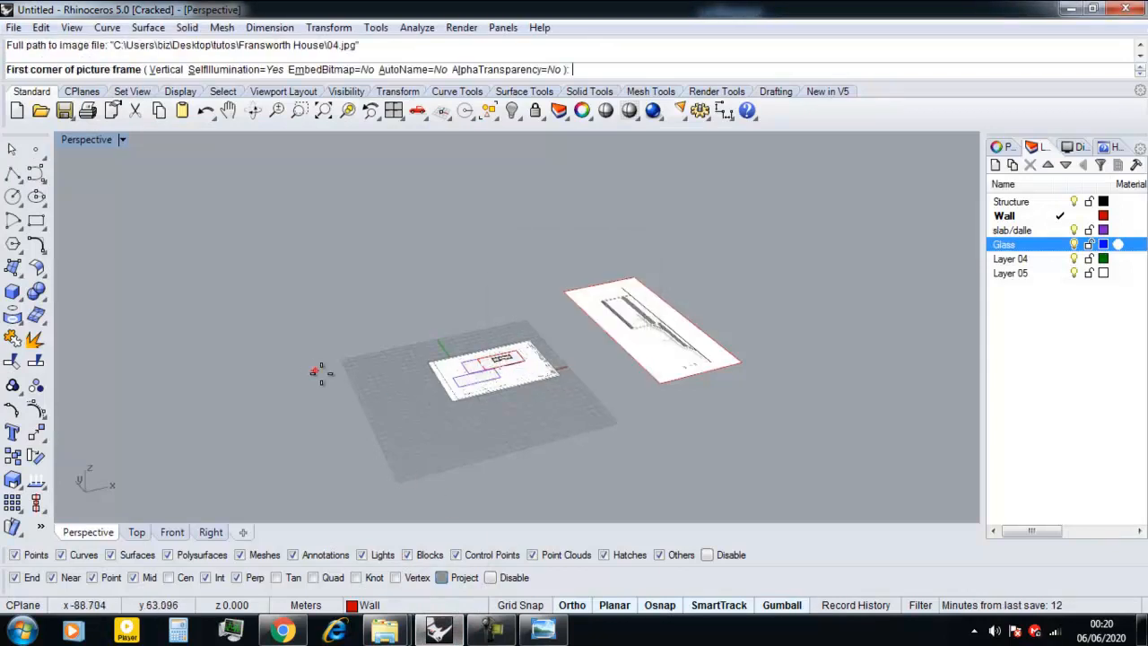
{"action": "left_click", "coordinate": [353, 407]}
{"action": "left_click", "coordinate": [170, 344]}
Rotate the image 04 frame -90 degrees about its vertical axis and stand it upright with a 90-degree rotation.
{"action": "left_click", "coordinate": [341, 375]}
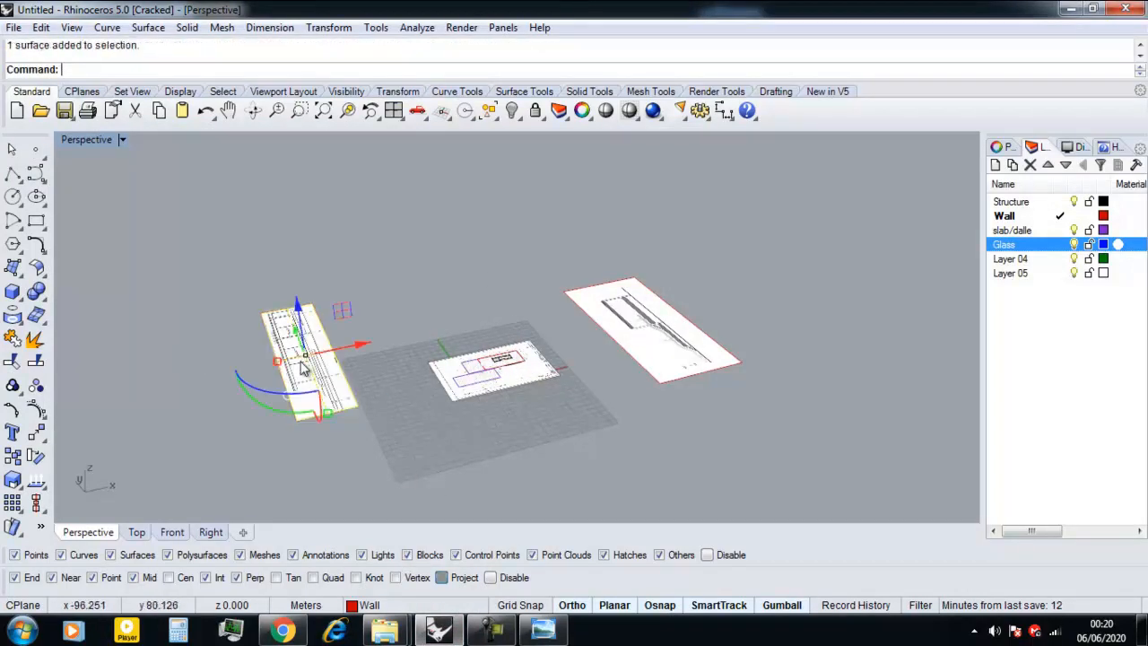
{"action": "left_click", "coordinate": [281, 396]}
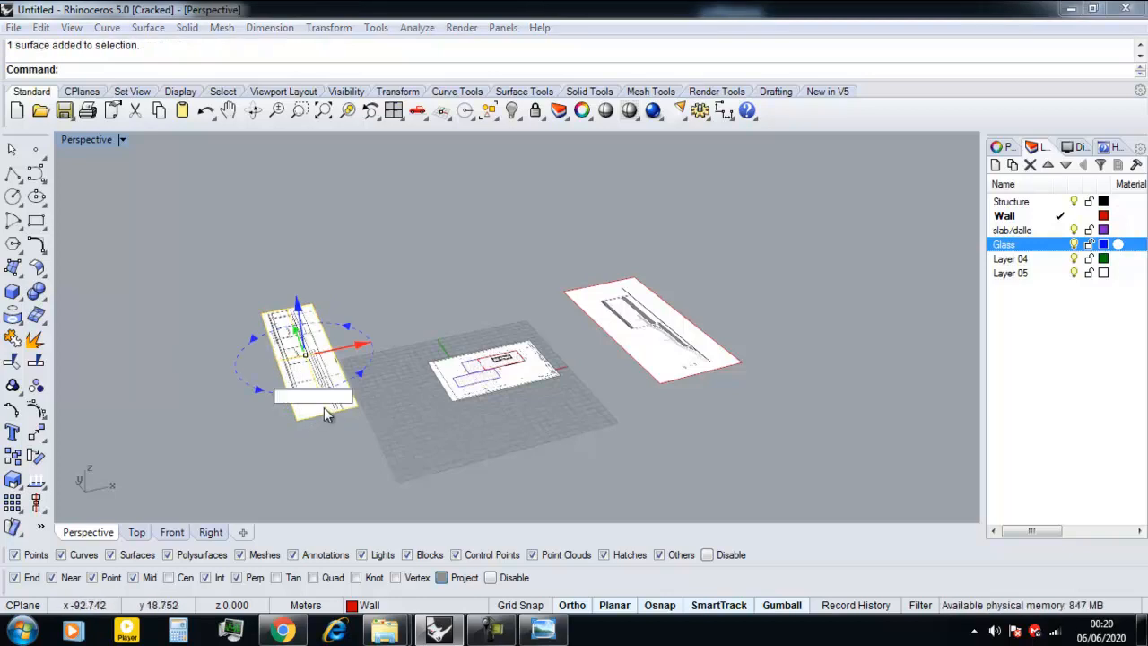
{"action": "type", "text": "-90"}
{"action": "key", "text": "Return"}
{"action": "right_click_drag", "start_coordinate": [323, 409], "coordinate": [299, 476]}
{"action": "left_click", "coordinate": [284, 468]}
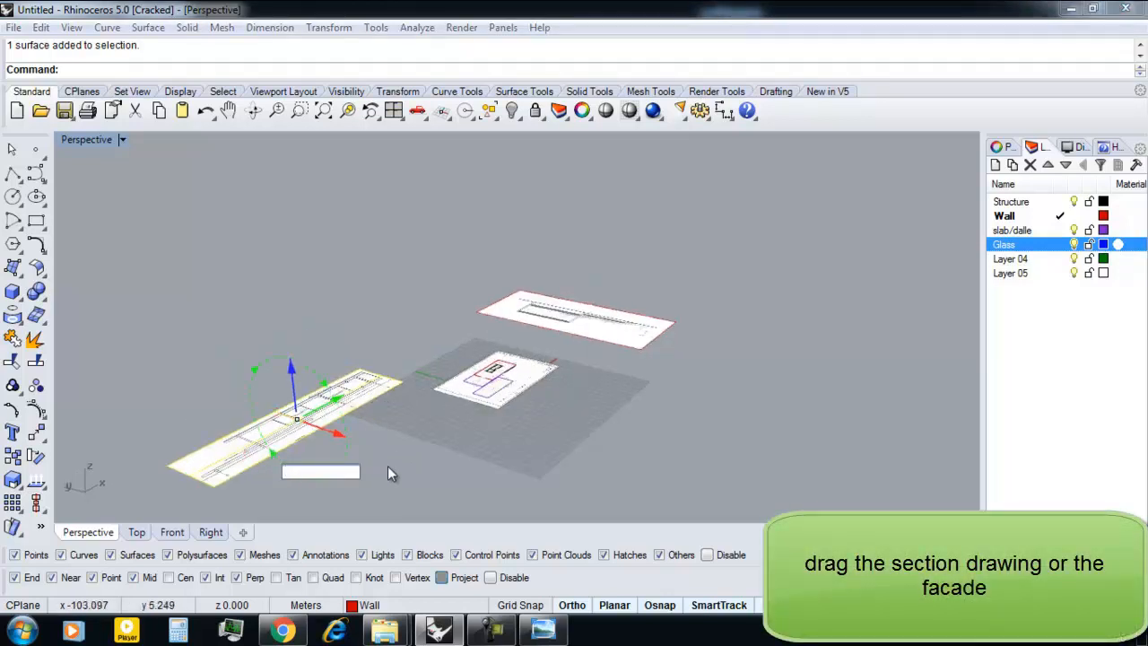
{"action": "type", "text": "90"}
{"action": "key", "text": "Return"}
Stand the image 3 section frame upright by rotating it 90 degrees about its long axis.
{"action": "right_click_drag", "start_coordinate": [626, 334], "coordinate": [592, 429]}
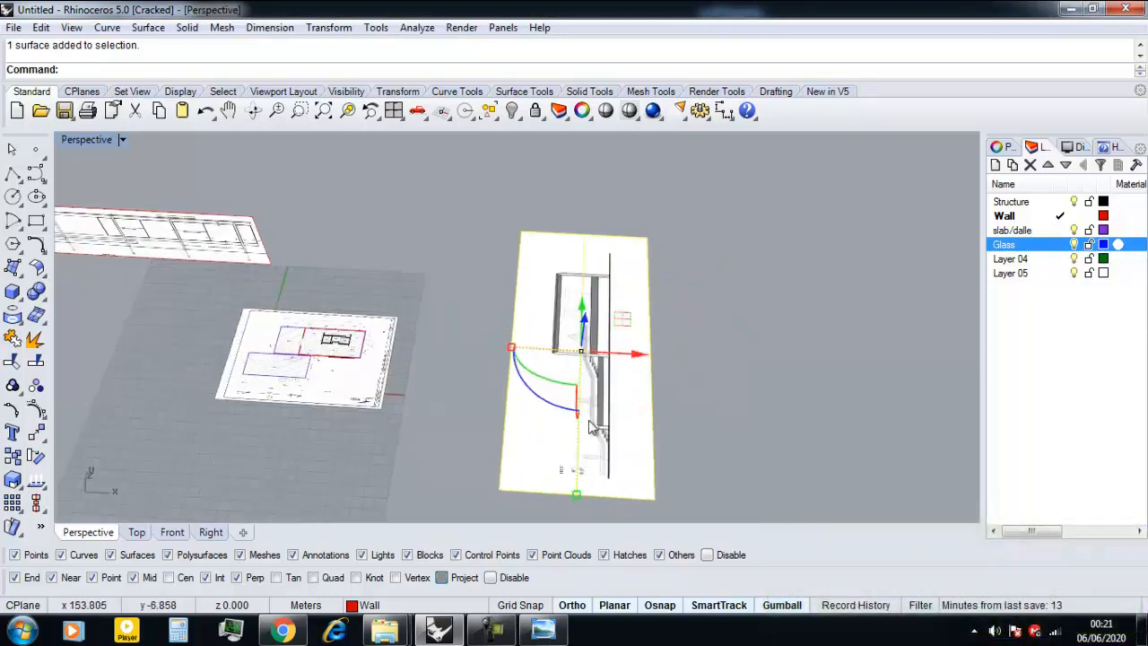
{"action": "scroll", "coordinate": [592, 421], "scroll_direction": "up", "scroll_amount": 1}
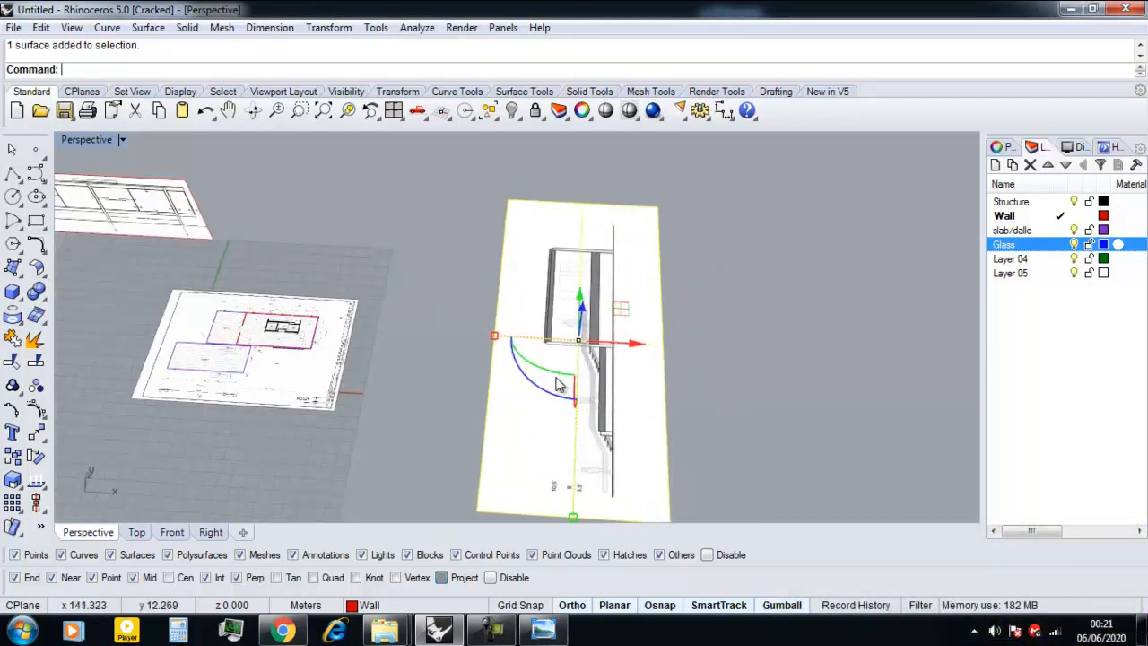
{"action": "left_click", "coordinate": [556, 380]}
{"action": "type", "text": "9"}
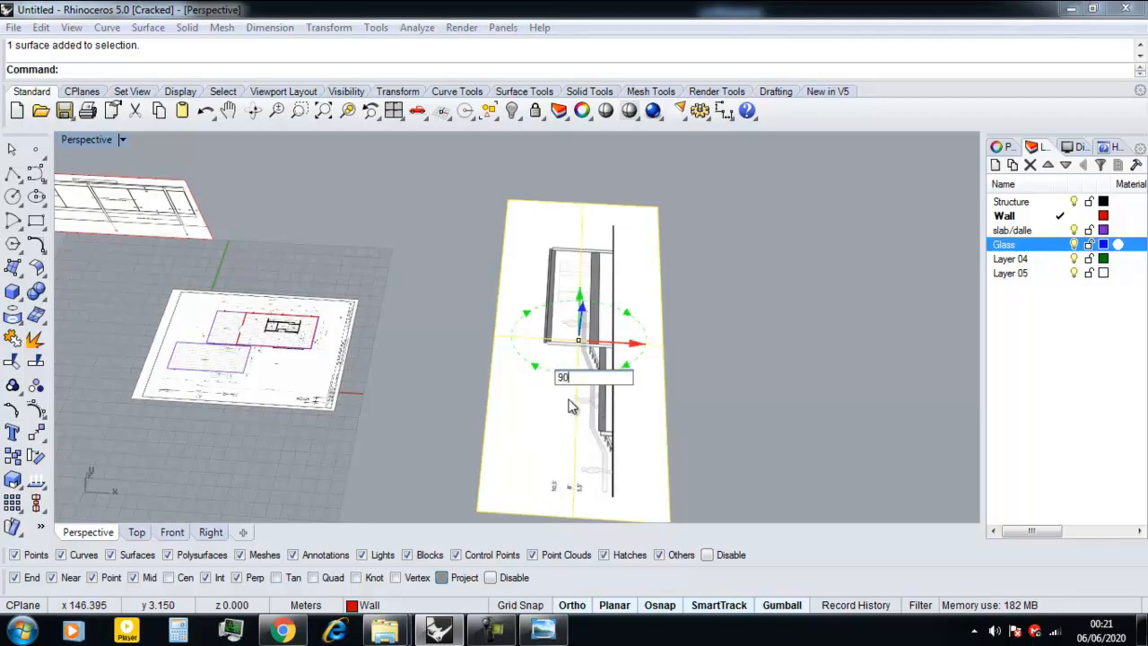
{"action": "type", "text": "0"}
{"action": "key", "text": "Return"}
{"action": "right_click_drag", "start_coordinate": [571, 404], "coordinate": [385, 348]}
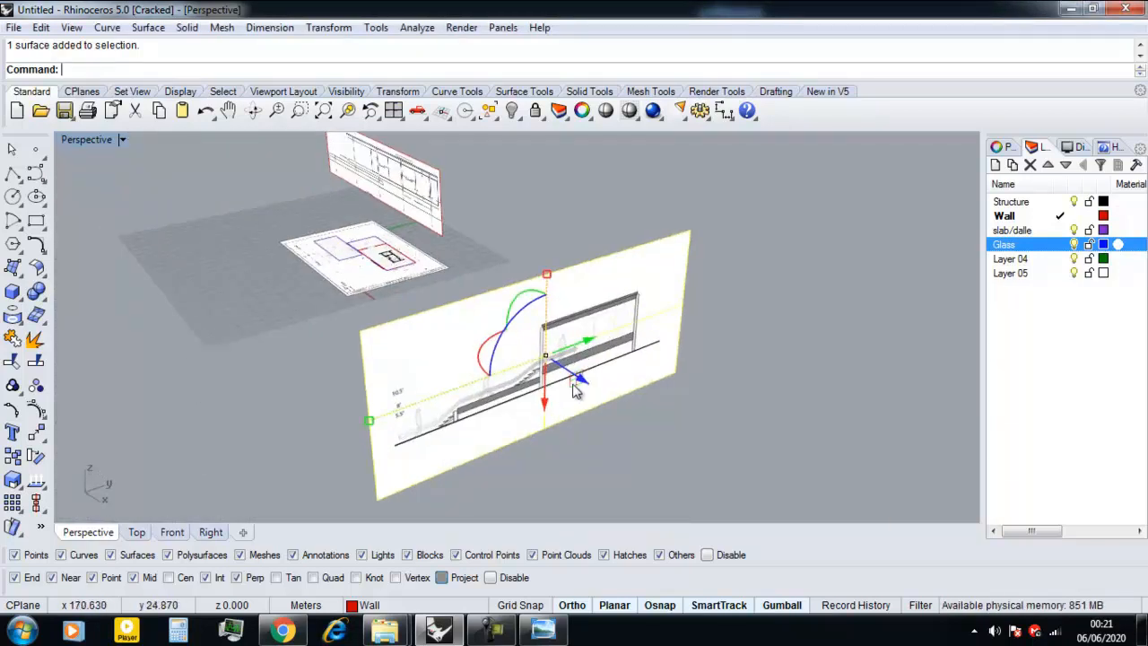
Undo the recent move and upright rotations of the section and elevation frames so they lie flat again.
{"action": "left_click_drag", "start_coordinate": [575, 388], "coordinate": [287, 496]}
{"action": "right_click_drag", "start_coordinate": [288, 499], "coordinate": [453, 271]}
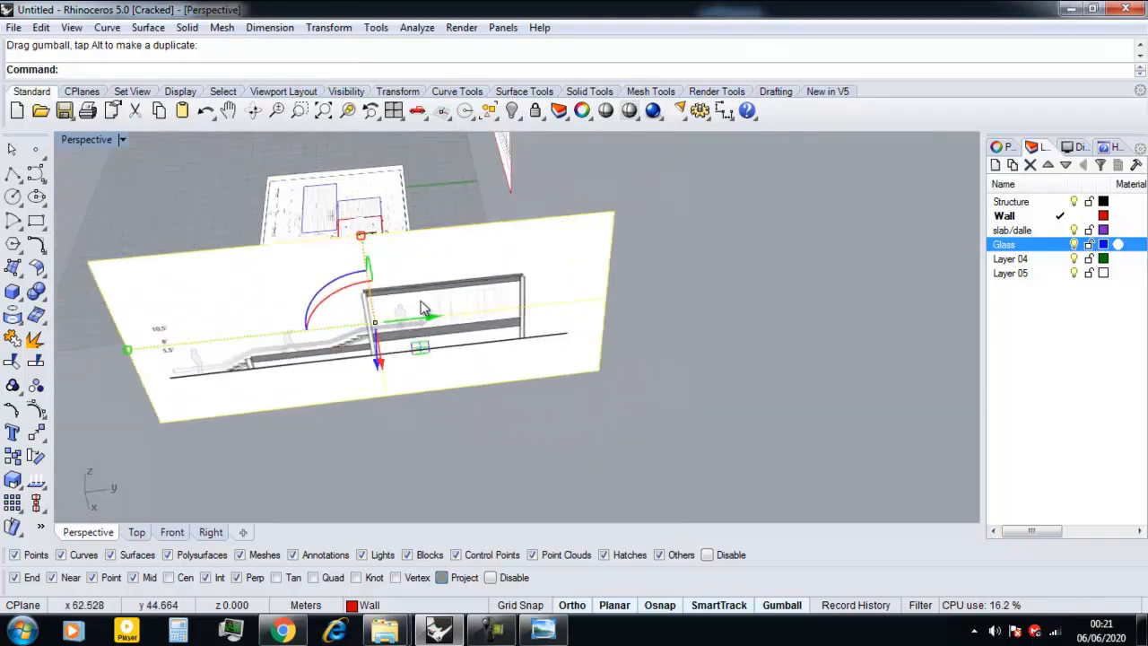
{"action": "right_click_drag", "start_coordinate": [445, 357], "coordinate": [485, 444]}
{"action": "scroll", "coordinate": [505, 425], "scroll_direction": "up", "scroll_amount": 6}
{"action": "key", "text": "ctrl+z"}
{"action": "key", "text": "ctrl+z"}
{"action": "left_click", "coordinate": [484, 444]}
In the Top view, move the flat section frame over the floor plan.
{"action": "left_click", "coordinate": [134, 532]}
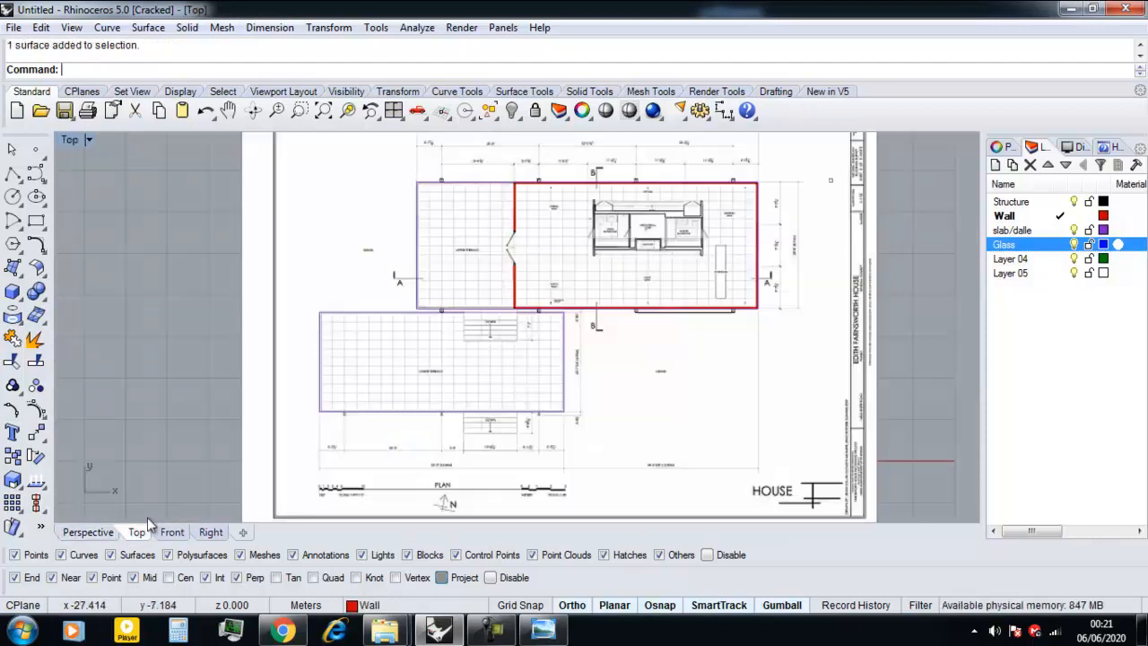
{"action": "right_click_drag", "start_coordinate": [433, 418], "coordinate": [454, 397]}
{"action": "left_click_drag", "start_coordinate": [486, 392], "coordinate": [404, 401]}
{"action": "scroll", "coordinate": [317, 416], "scroll_direction": "up", "scroll_amount": 13}
{"action": "scroll", "coordinate": [472, 337], "scroll_direction": "down", "scroll_amount": 1}
{"action": "left_click_drag", "start_coordinate": [549, 323], "coordinate": [430, 309]}
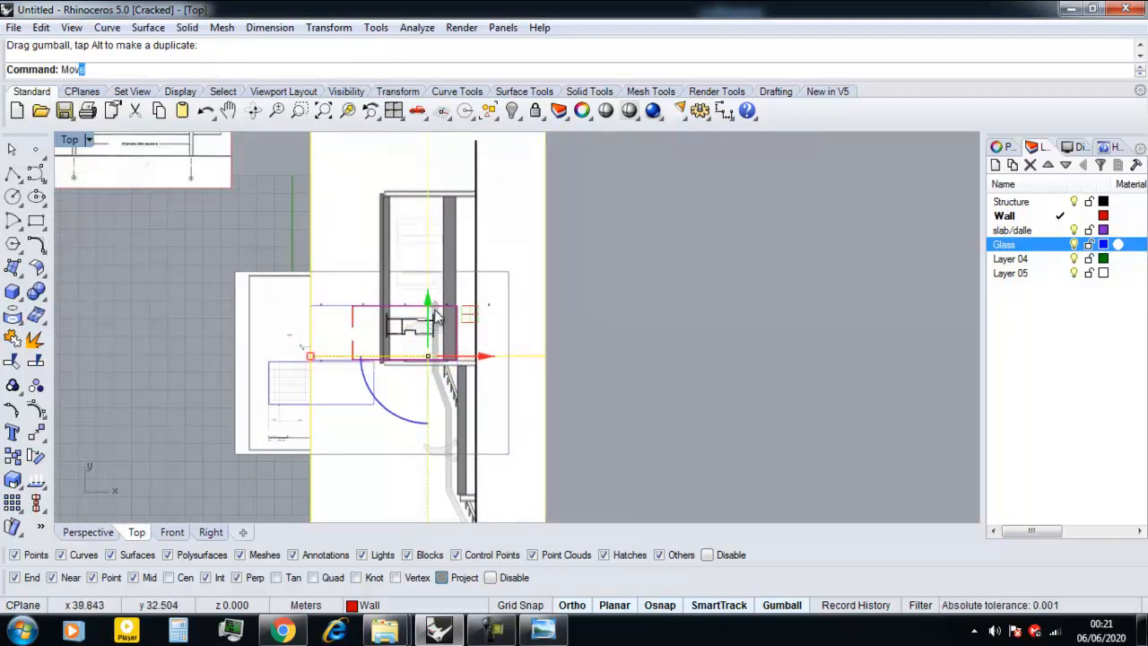
Move the section frame from its drawn floor slab corner to the upper-right corner of the main slab on the plan.
{"action": "type", "text": "Mov"}
{"action": "key", "text": "Return"}
{"action": "scroll", "coordinate": [466, 173], "scroll_direction": "up", "scroll_amount": 2}
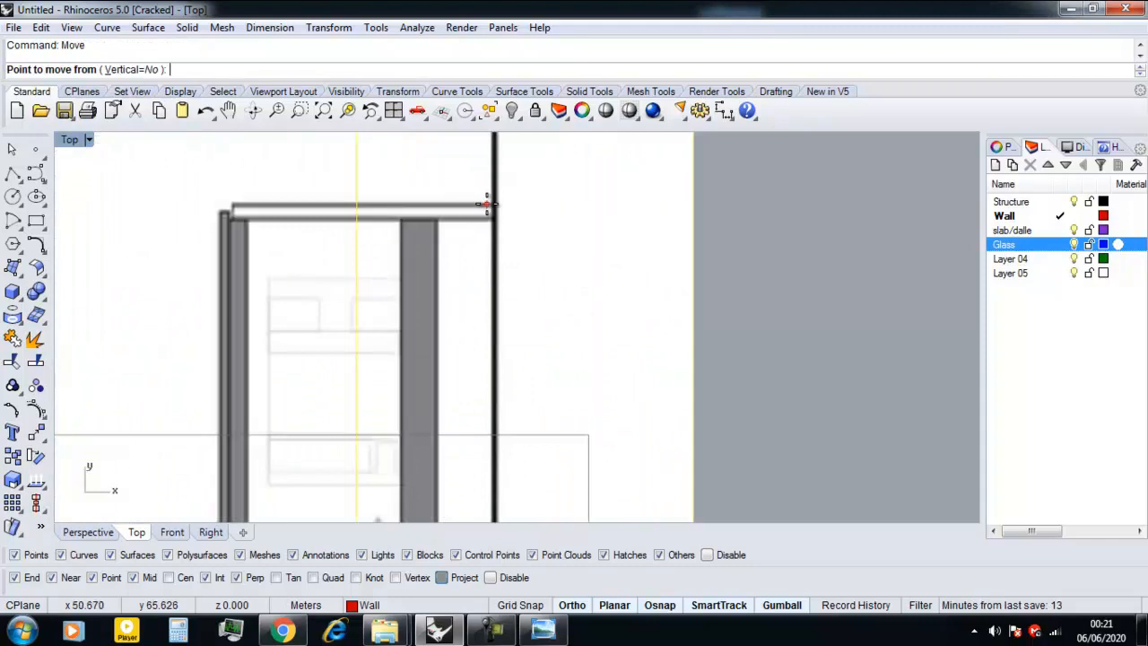
{"action": "scroll", "coordinate": [439, 219], "scroll_direction": "up", "scroll_amount": 3}
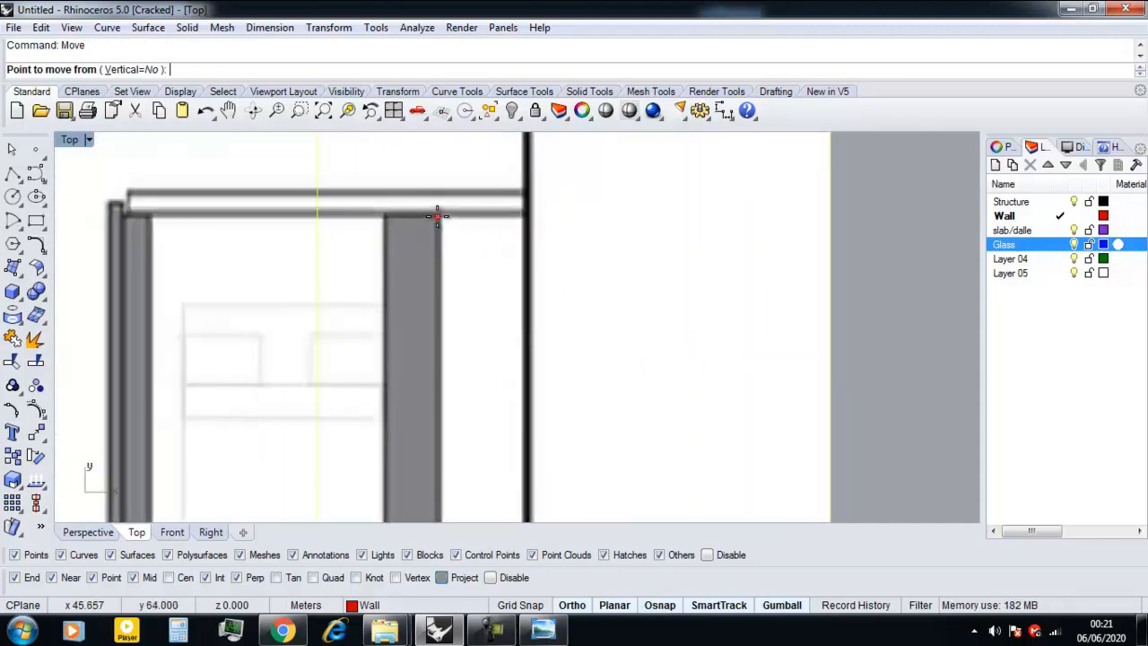
{"action": "scroll", "coordinate": [437, 215], "scroll_direction": "down", "scroll_amount": 4}
{"action": "scroll", "coordinate": [493, 329], "scroll_direction": "up", "scroll_amount": 6}
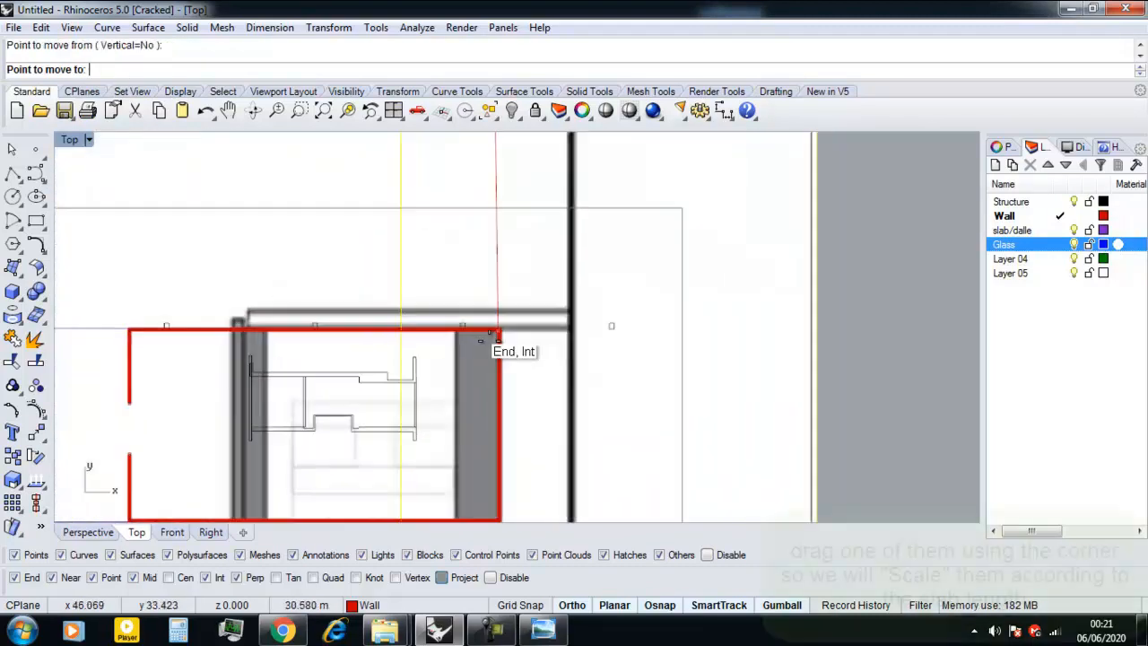
{"action": "scroll", "coordinate": [493, 329], "scroll_direction": "up", "scroll_amount": 2}
{"action": "scroll", "coordinate": [495, 321], "scroll_direction": "up", "scroll_amount": 3}
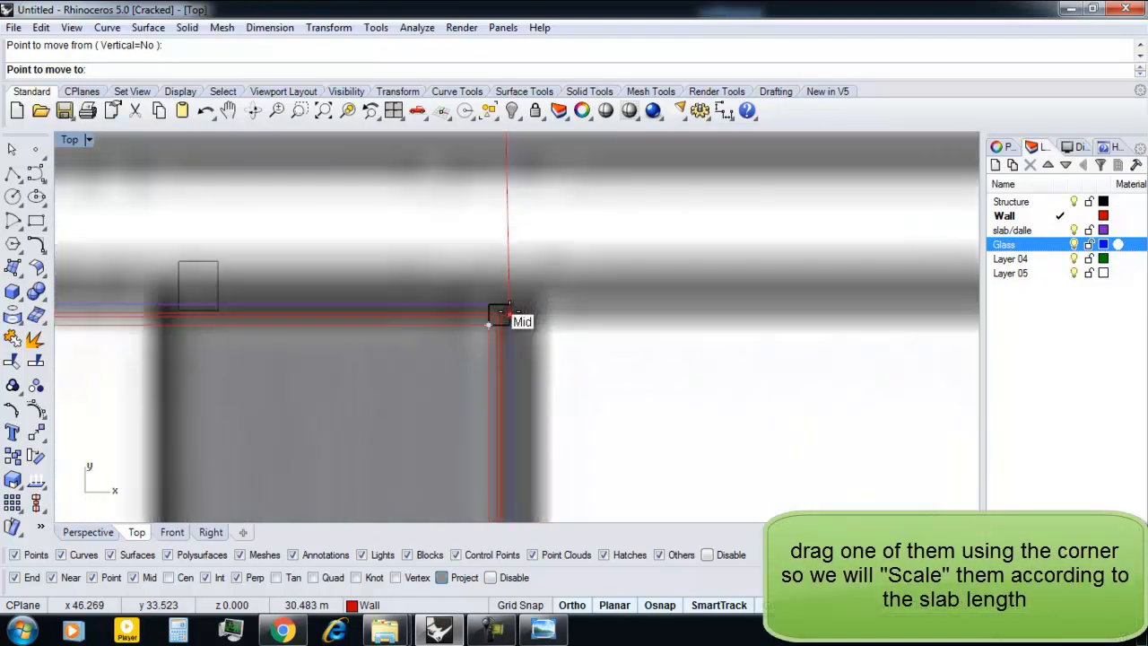
{"action": "left_click", "coordinate": [506, 308]}
Scale the section frame from the shared slab corner so its drawn slab length matches the main slab's side on the plan.
{"action": "scroll", "coordinate": [504, 302], "scroll_direction": "down", "scroll_amount": 4}
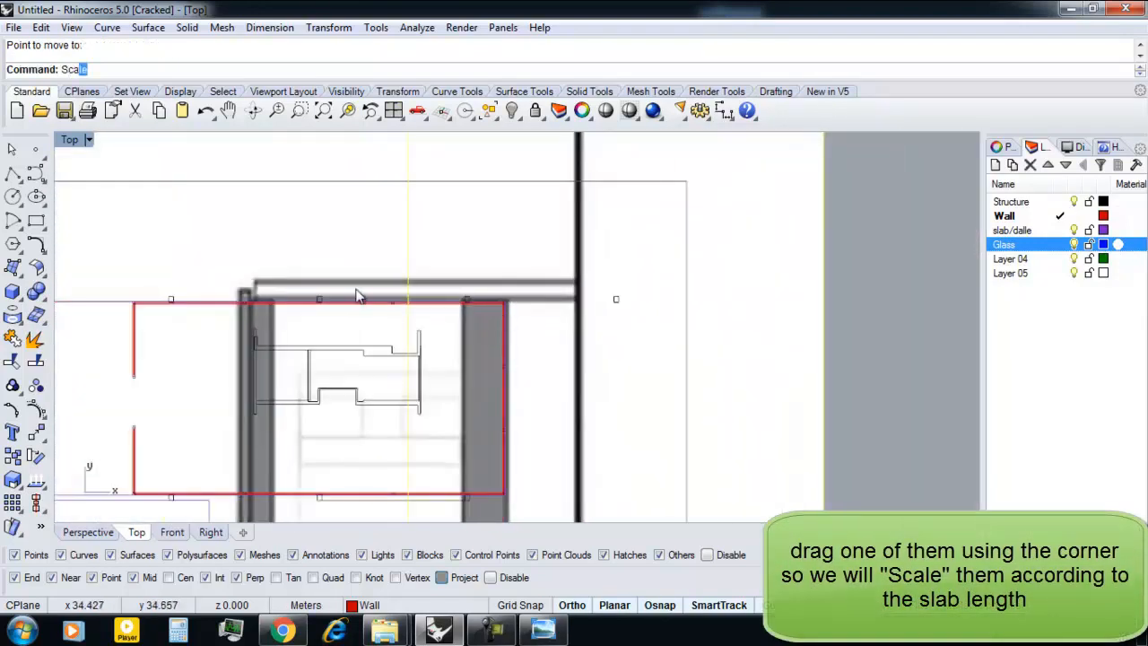
{"action": "scroll", "coordinate": [477, 325], "scroll_direction": "up", "scroll_amount": 5}
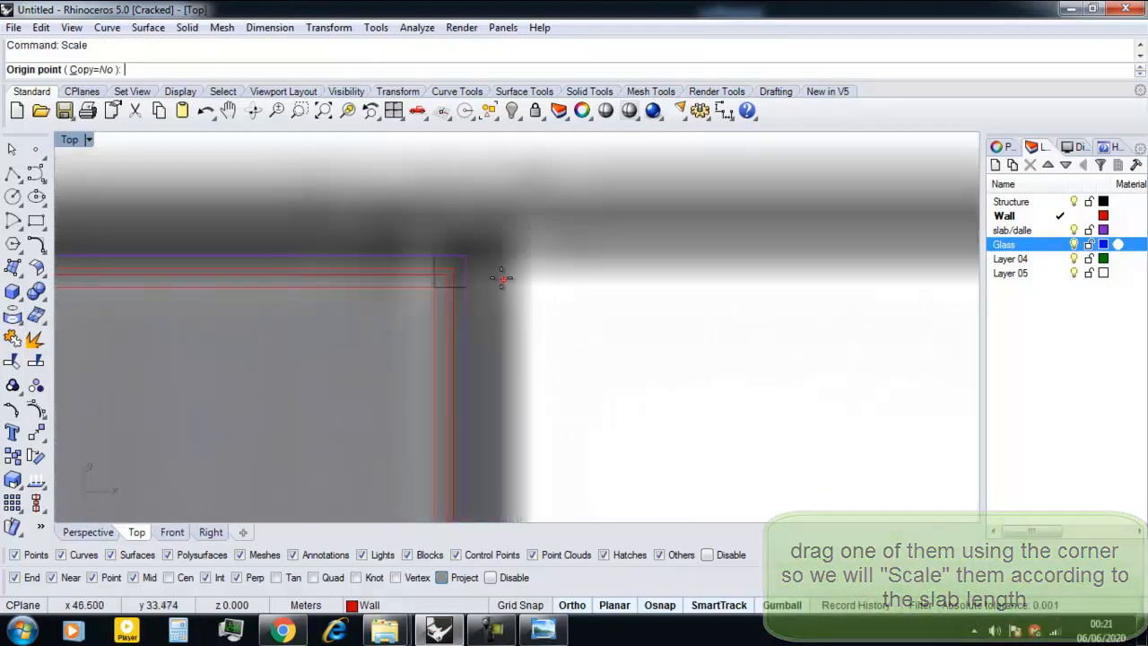
{"action": "left_click", "coordinate": [466, 256]}
{"action": "scroll", "coordinate": [485, 269], "scroll_direction": "down", "scroll_amount": 5}
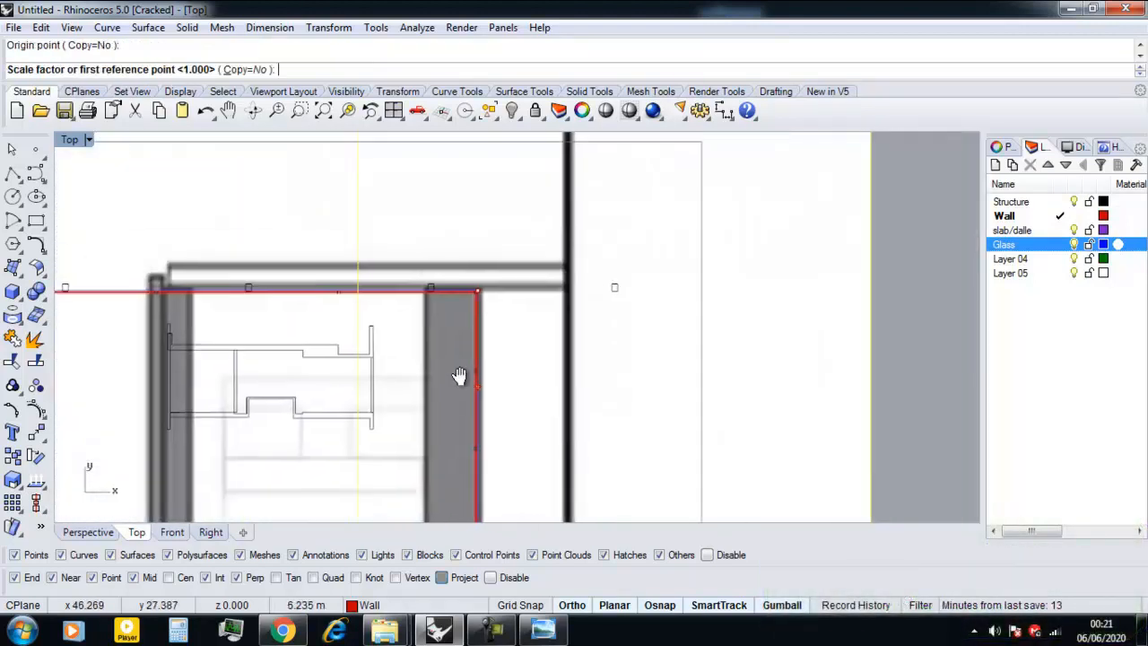
{"action": "scroll", "coordinate": [504, 297], "scroll_direction": "down", "scroll_amount": 2}
{"action": "scroll", "coordinate": [487, 369], "scroll_direction": "up", "scroll_amount": 7}
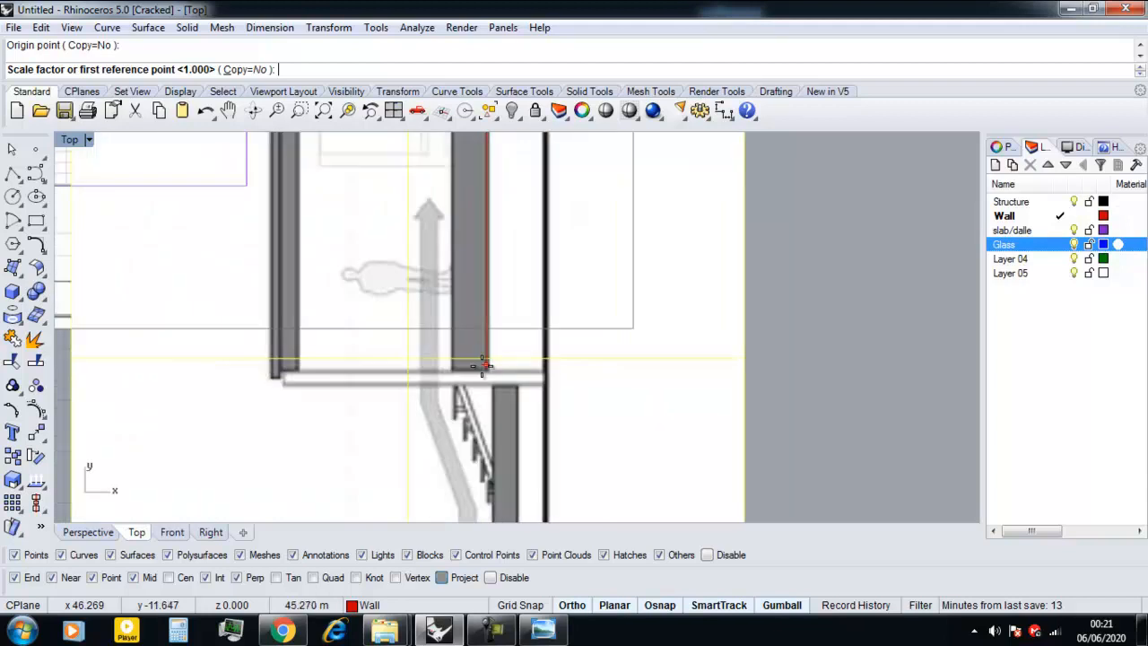
{"action": "left_click", "coordinate": [489, 372]}
{"action": "scroll", "coordinate": [490, 359], "scroll_direction": "down", "scroll_amount": 5}
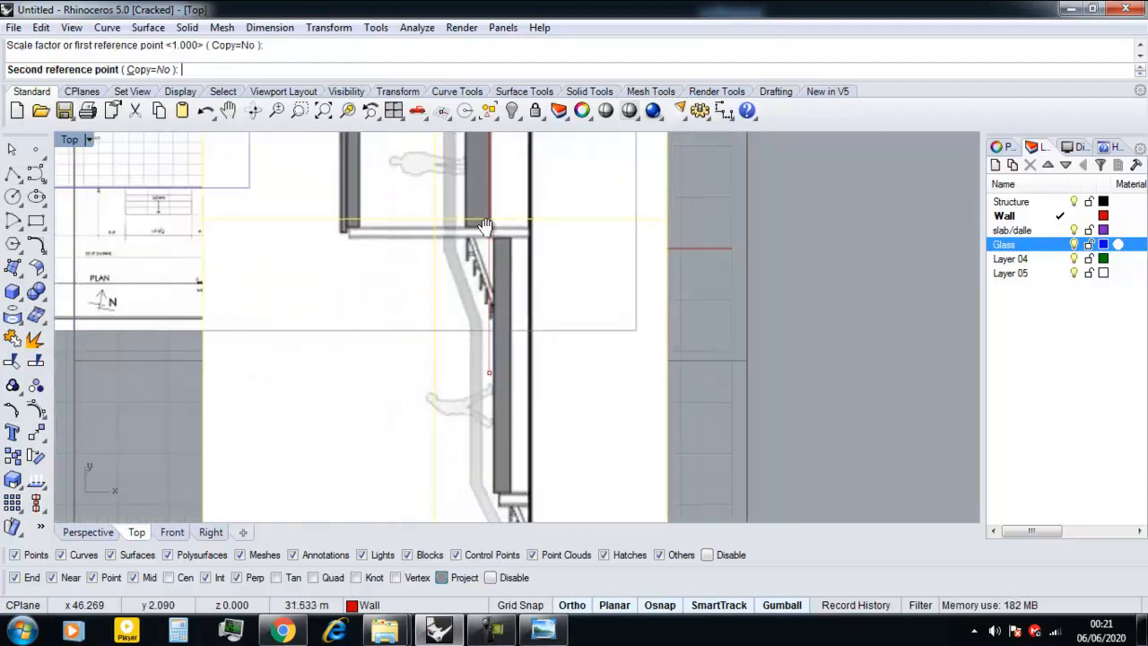
{"action": "scroll", "coordinate": [489, 306], "scroll_direction": "up", "scroll_amount": 7}
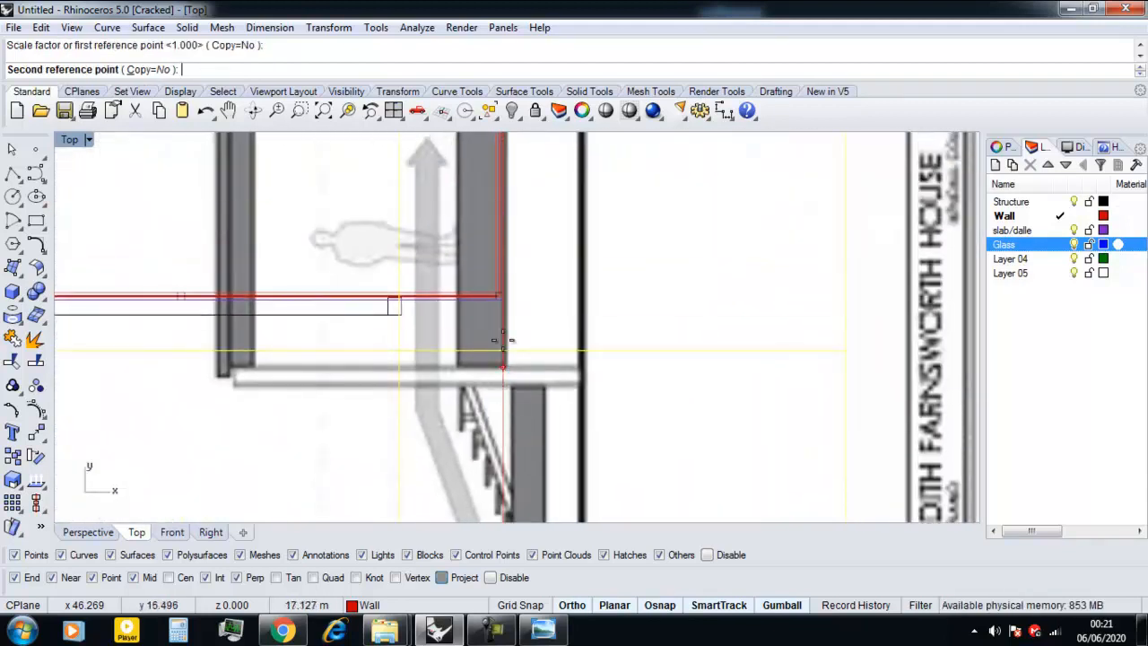
{"action": "left_click", "coordinate": [487, 302]}
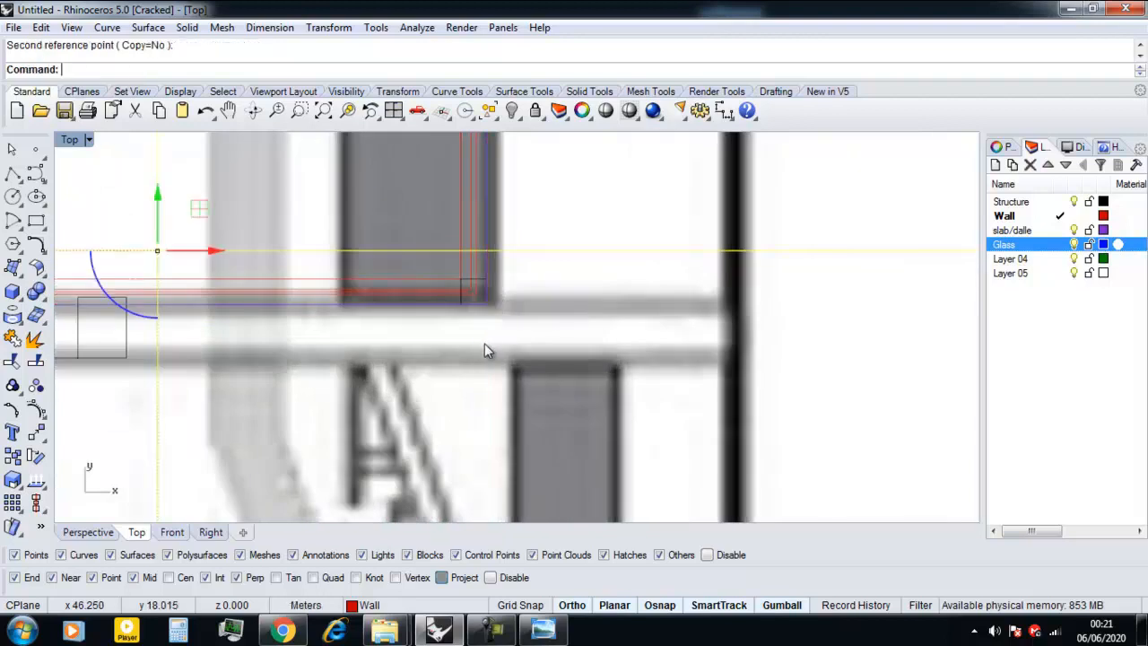
{"action": "scroll", "coordinate": [473, 350], "scroll_direction": "down", "scroll_amount": 5}
{"action": "scroll", "coordinate": [448, 377], "scroll_direction": "down", "scroll_amount": 7}
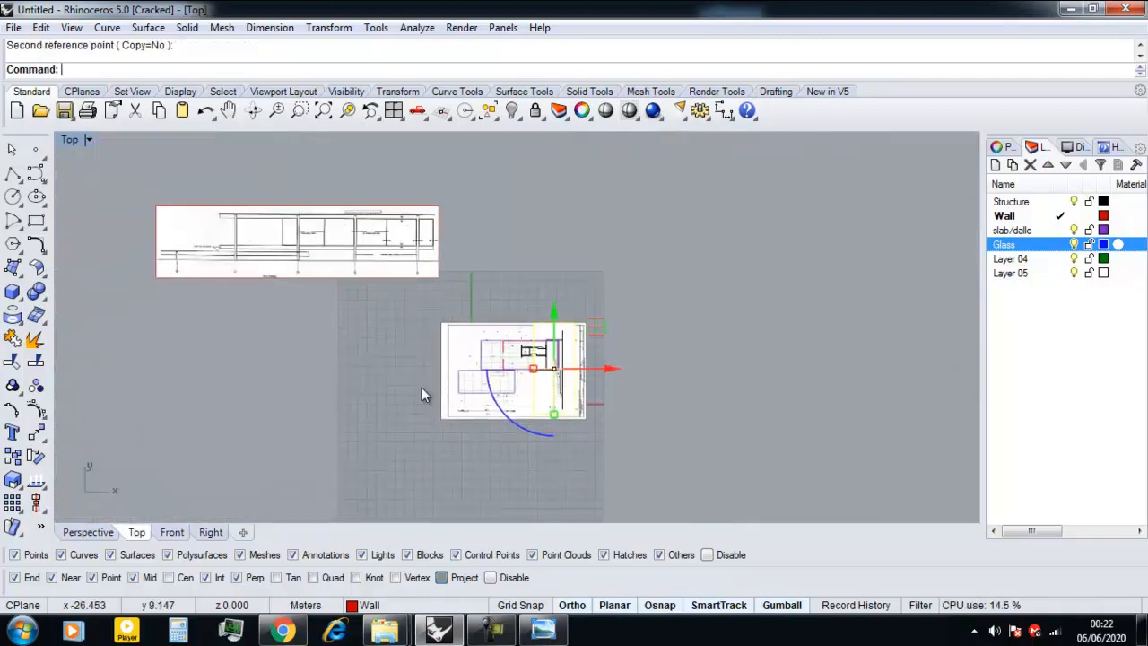
In the Perspective view, stand the section frame upright with a 90-degree rotation and position it at the end of the house.
{"action": "left_click", "coordinate": [90, 533]}
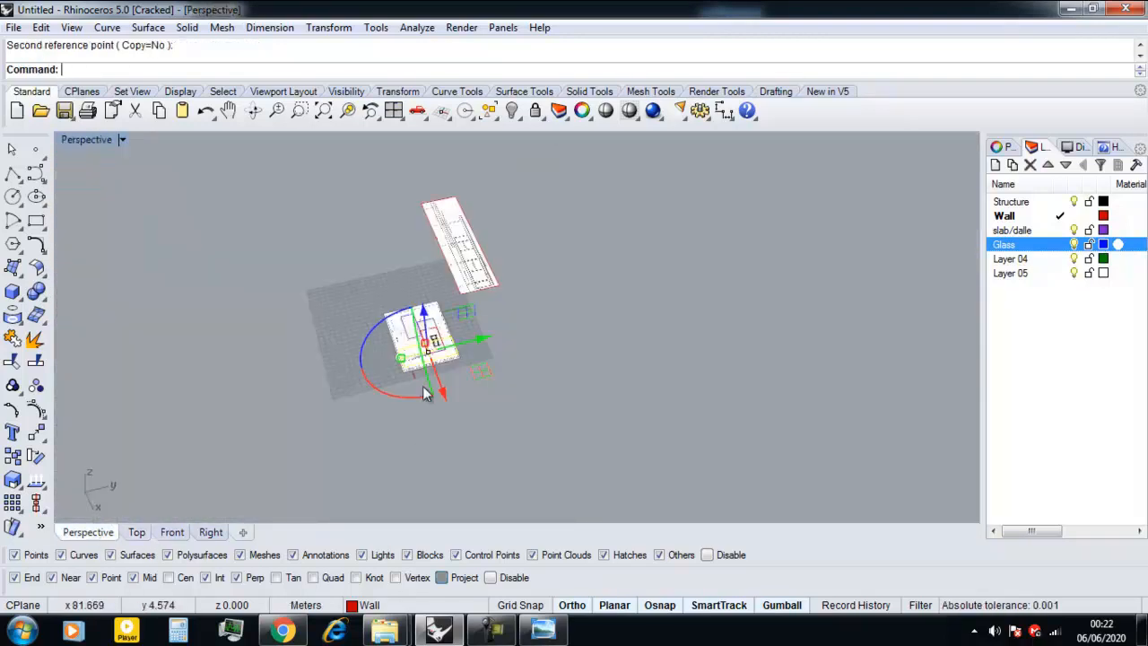
{"action": "scroll", "coordinate": [444, 391], "scroll_direction": "up", "scroll_amount": 5}
{"action": "left_click", "coordinate": [395, 363]}
{"action": "key", "text": "Return"}
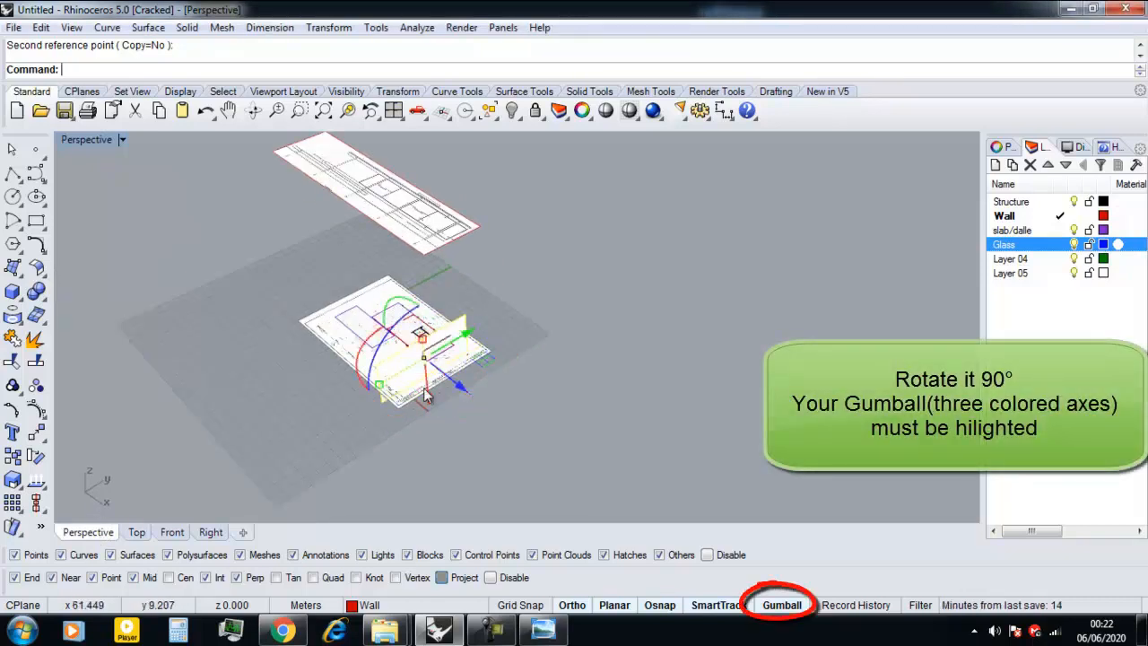
{"action": "scroll", "coordinate": [469, 393], "scroll_direction": "up", "scroll_amount": 5}
{"action": "right_click_drag", "start_coordinate": [529, 366], "coordinate": [466, 341]}
{"action": "left_click_drag", "start_coordinate": [460, 346], "coordinate": [461, 298]}
Select the flat elevation frame and, in the Top view, shift it sideways towards the floor plan.
{"action": "scroll", "coordinate": [402, 329], "scroll_direction": "down", "scroll_amount": 3}
{"action": "right_click_drag", "start_coordinate": [402, 329], "coordinate": [515, 357]}
{"action": "scroll", "coordinate": [515, 357], "scroll_direction": "down", "scroll_amount": 5}
{"action": "scroll", "coordinate": [400, 350], "scroll_direction": "up", "scroll_amount": 6}
{"action": "left_click", "coordinate": [381, 298]}
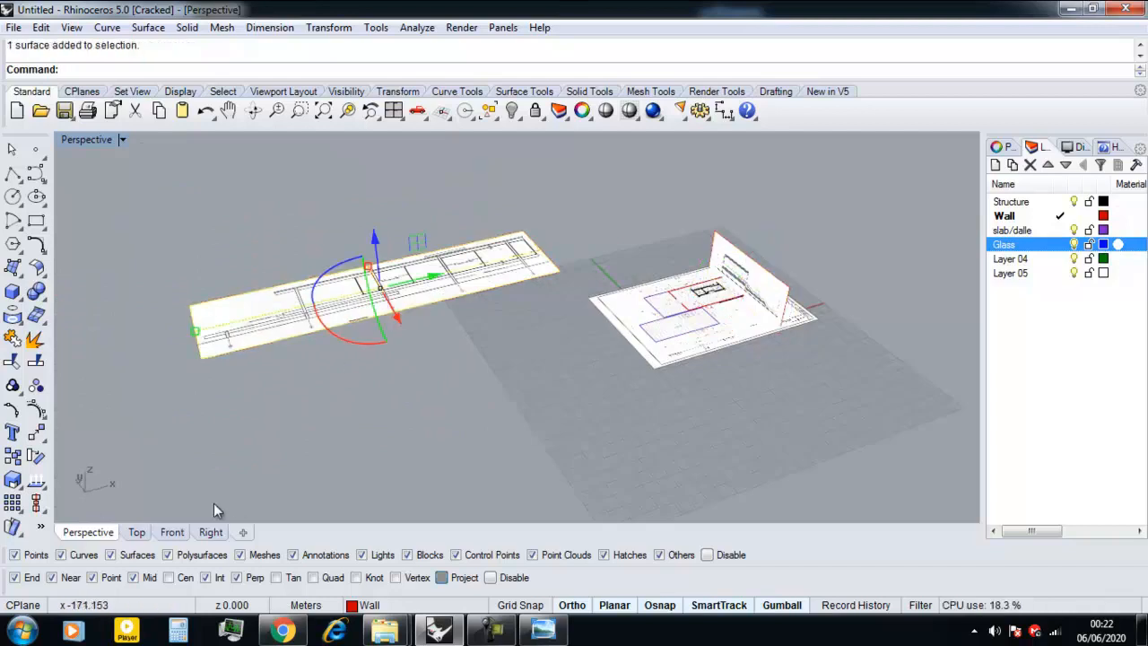
{"action": "left_click", "coordinate": [146, 535]}
{"action": "left_click_drag", "start_coordinate": [355, 356], "coordinate": [422, 357]}
{"action": "scroll", "coordinate": [426, 369], "scroll_direction": "up", "scroll_amount": 5}
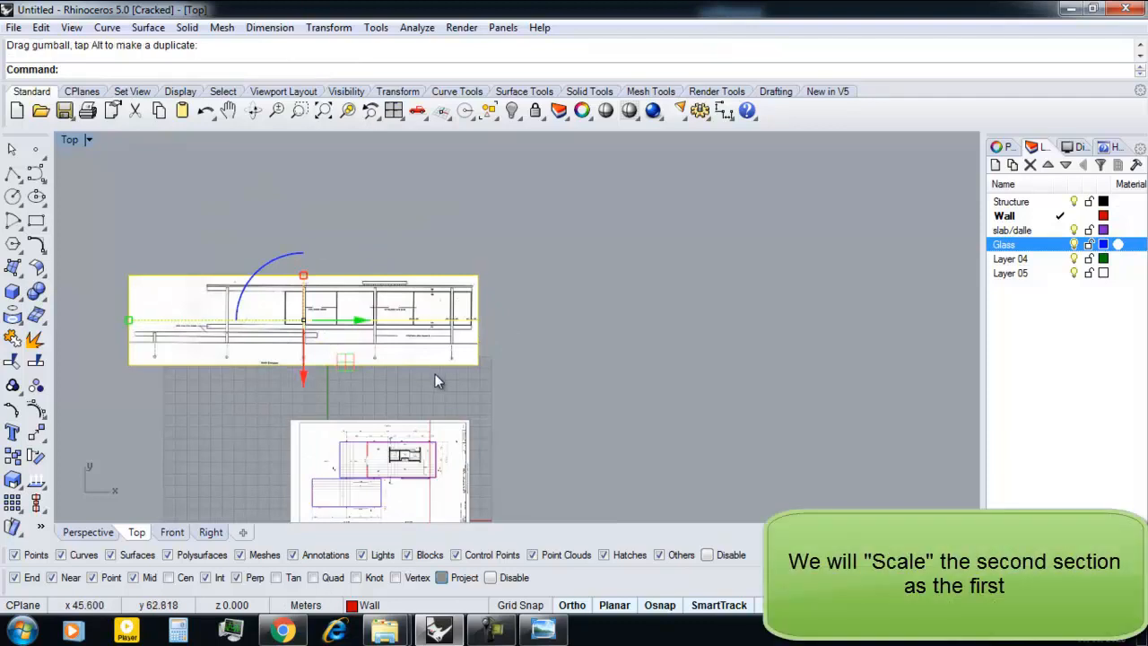
Move the elevation frame from its drawn slab's lower-right corner to the lower-right corner of the main slab on the plan.
{"action": "key", "text": "Return"}
{"action": "scroll", "coordinate": [495, 322], "scroll_direction": "up", "scroll_amount": 5}
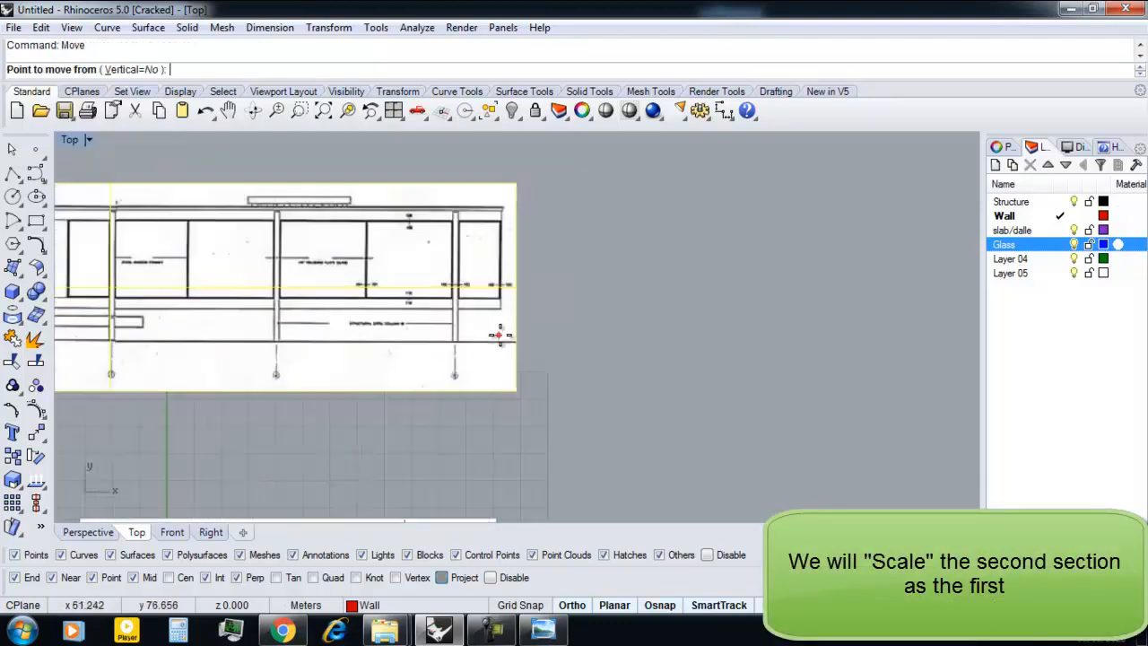
{"action": "left_click", "coordinate": [504, 285]}
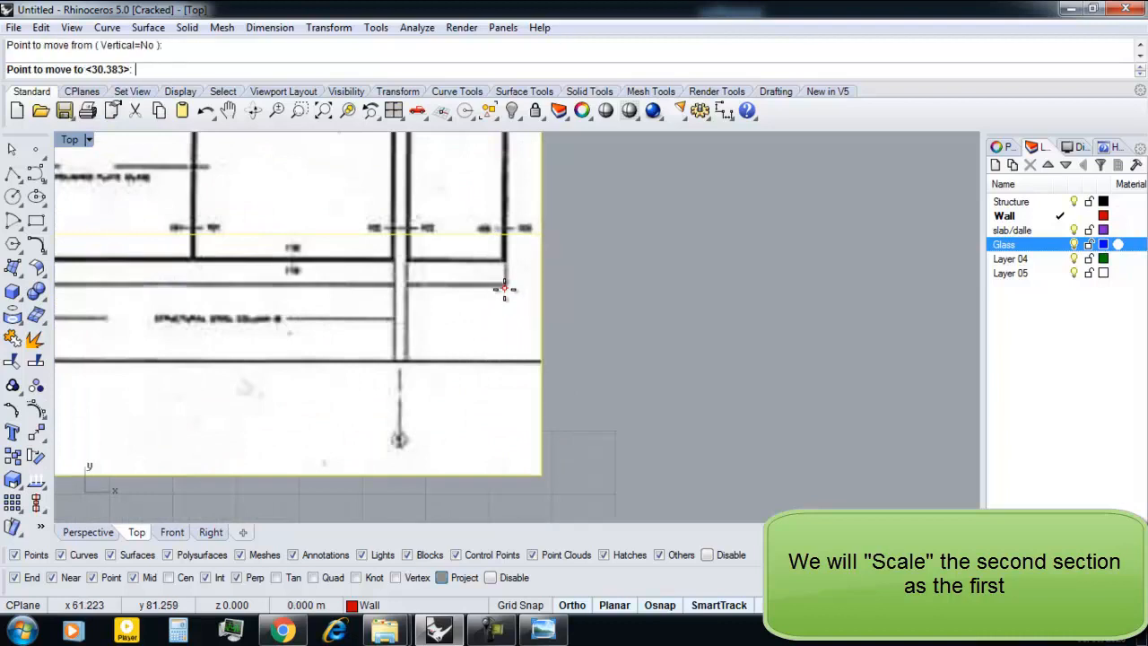
{"action": "scroll", "coordinate": [505, 286], "scroll_direction": "down", "scroll_amount": 6}
{"action": "scroll", "coordinate": [399, 368], "scroll_direction": "up", "scroll_amount": 6}
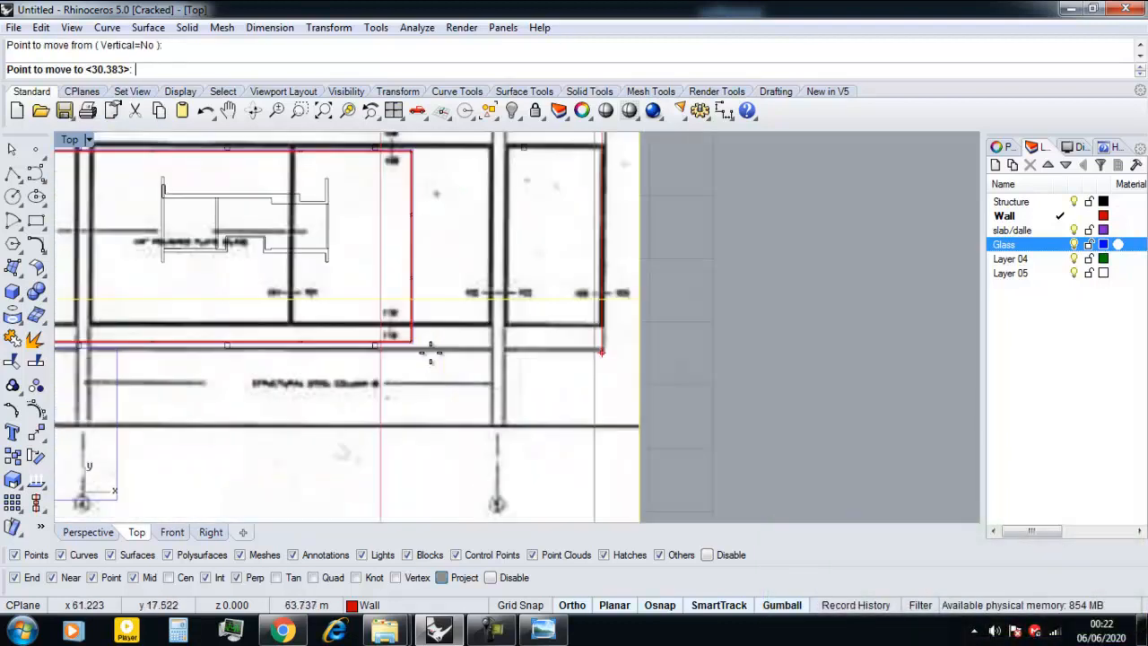
{"action": "left_click", "coordinate": [395, 319]}
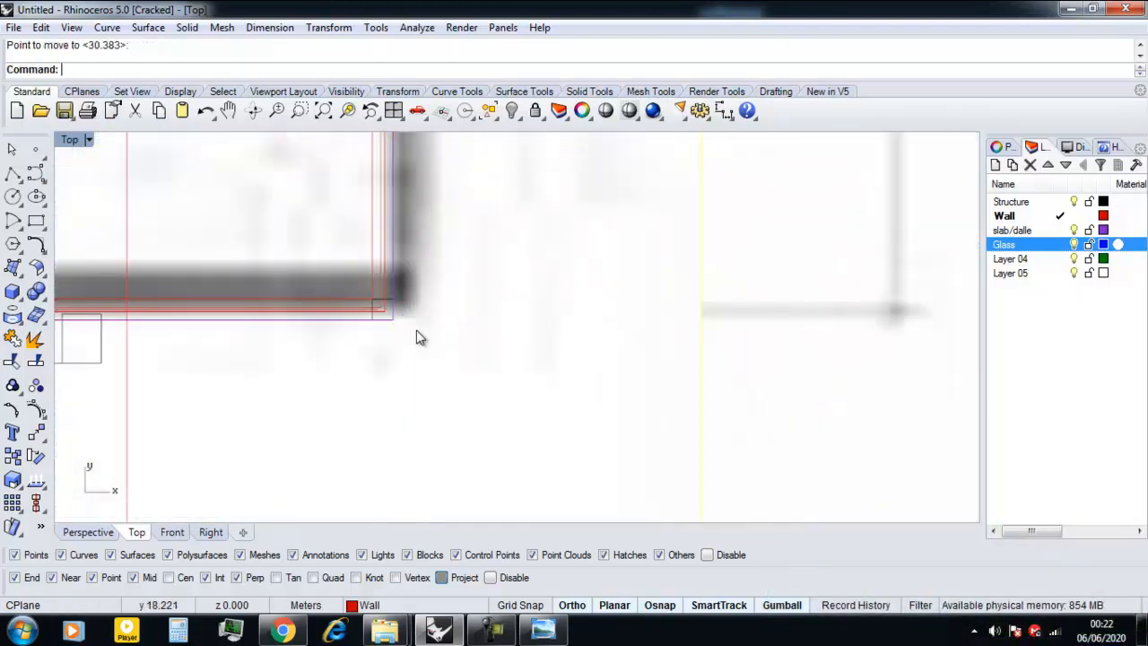
Scale the elevation frame from the shared slab corner so its drawn upper slab spans the main slab's length on the plan.
{"action": "type", "text": "Sca"}
{"action": "scroll", "coordinate": [453, 346], "scroll_direction": "up", "scroll_amount": 6}
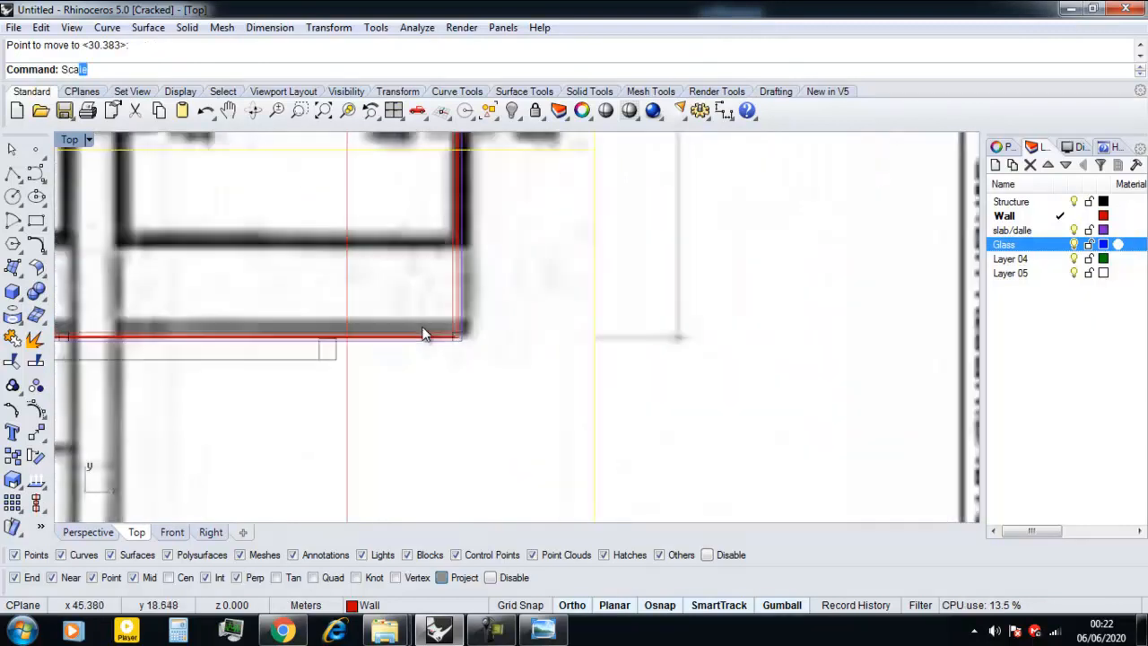
{"action": "key", "text": "Return"}
{"action": "left_click", "coordinate": [475, 352]}
{"action": "scroll", "coordinate": [475, 352], "scroll_direction": "down", "scroll_amount": 10}
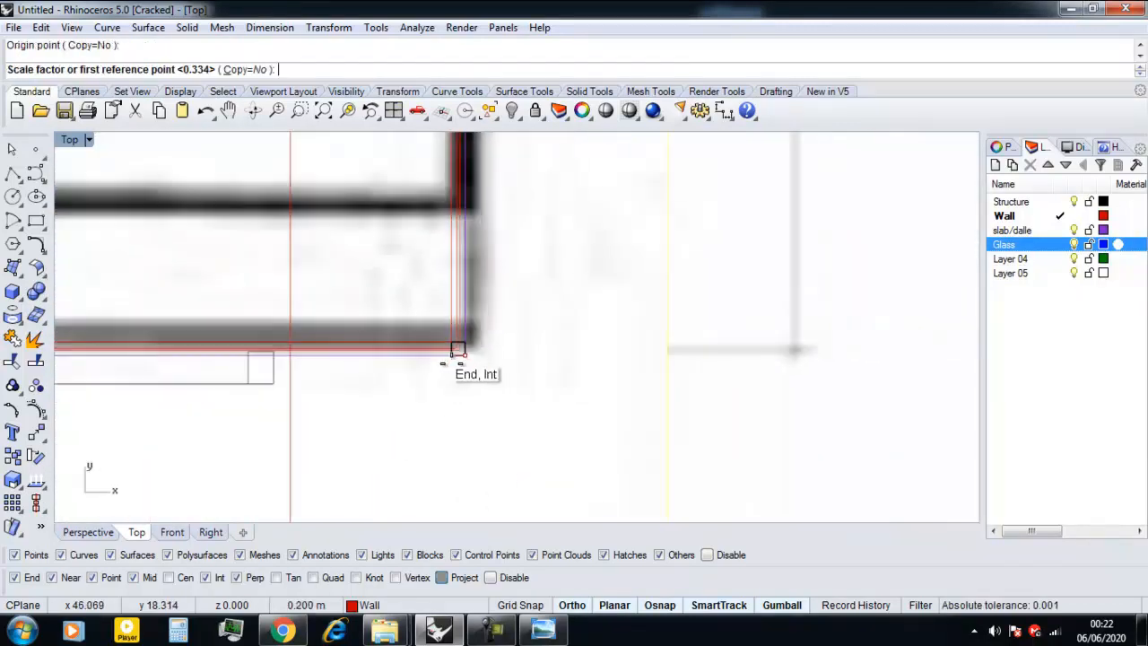
{"action": "scroll", "coordinate": [436, 361], "scroll_direction": "up", "scroll_amount": 10}
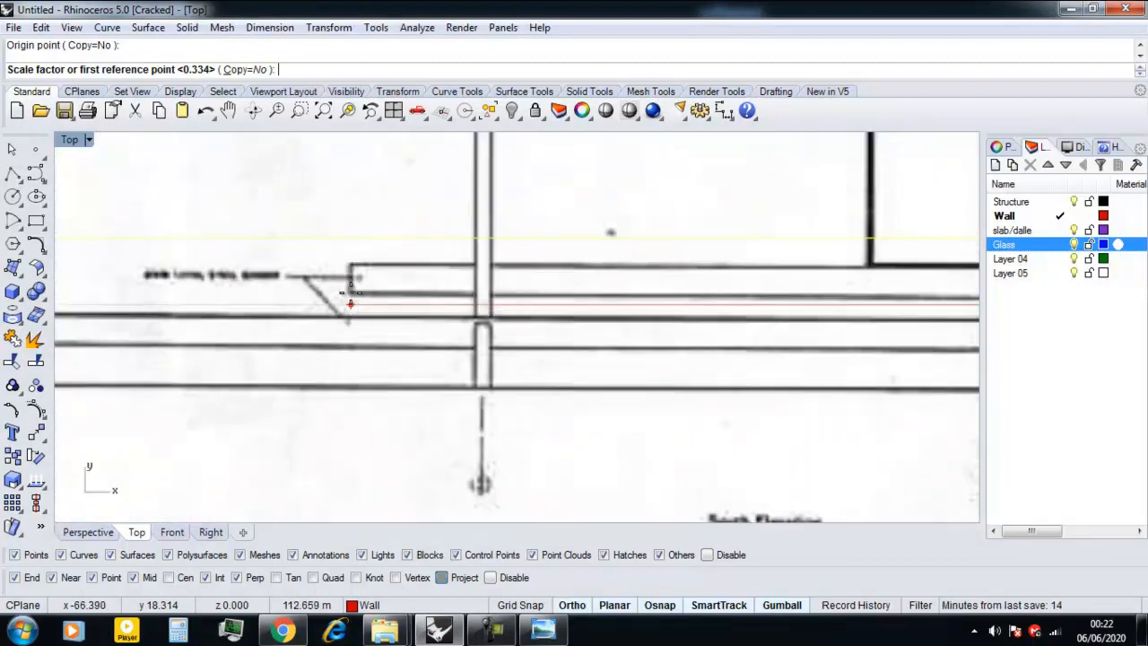
{"action": "left_click", "coordinate": [350, 304]}
{"action": "scroll", "coordinate": [350, 304], "scroll_direction": "down", "scroll_amount": 6}
{"action": "scroll", "coordinate": [668, 298], "scroll_direction": "up", "scroll_amount": 4}
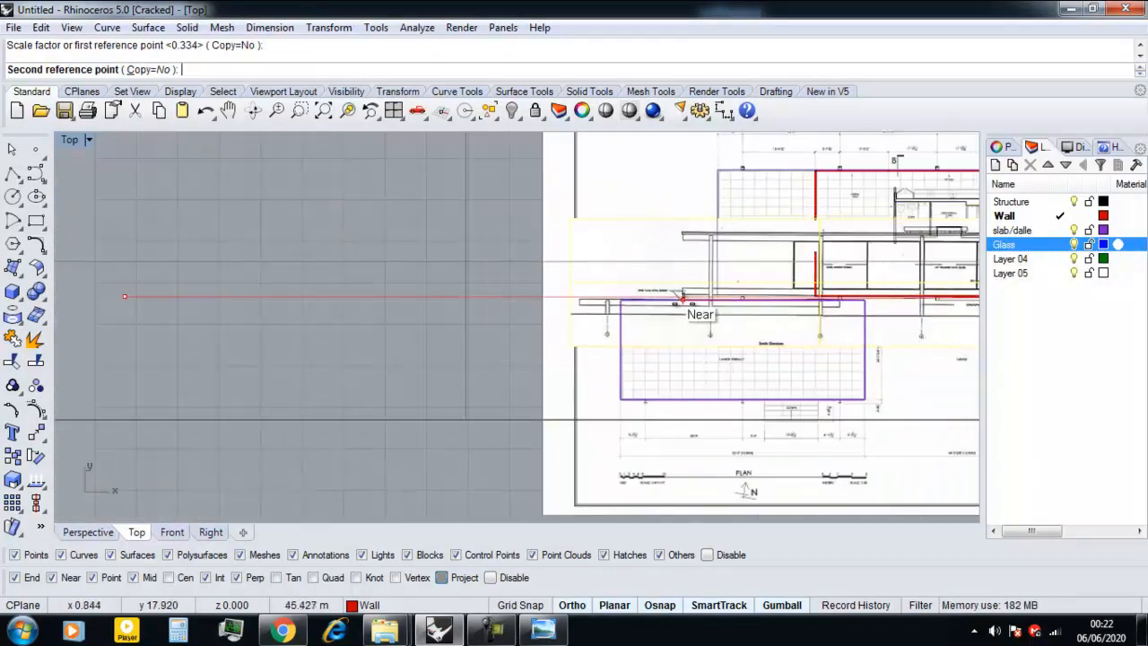
{"action": "scroll", "coordinate": [668, 299], "scroll_direction": "up", "scroll_amount": 8}
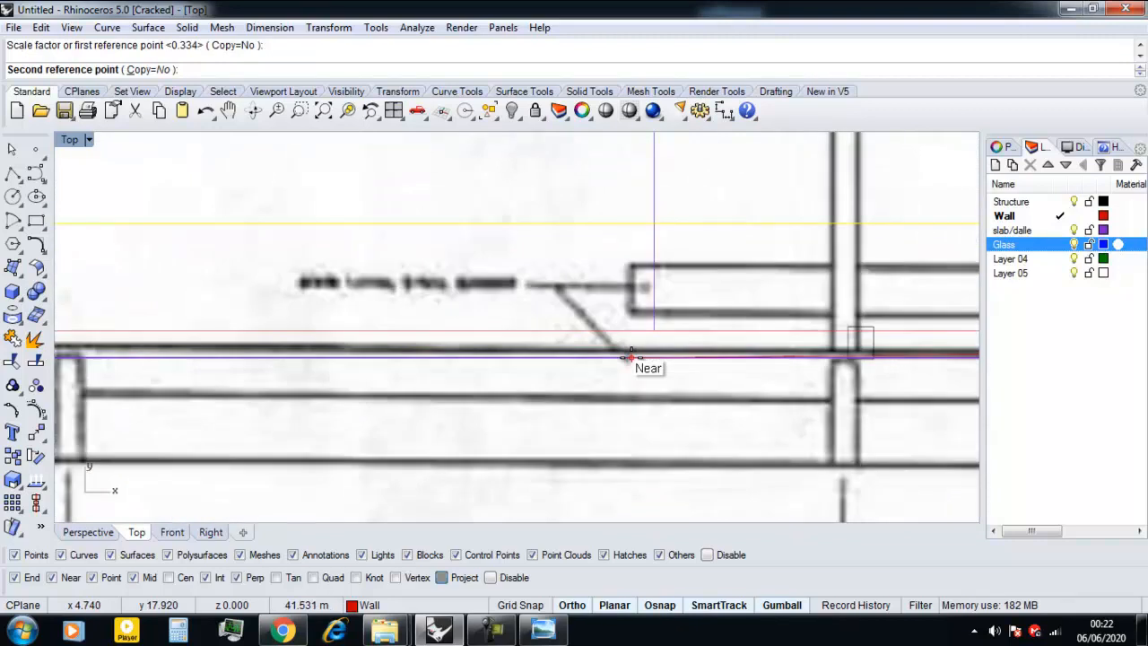
{"action": "left_click", "coordinate": [654, 329]}
{"action": "scroll", "coordinate": [220, 458], "scroll_direction": "down", "scroll_amount": 10}
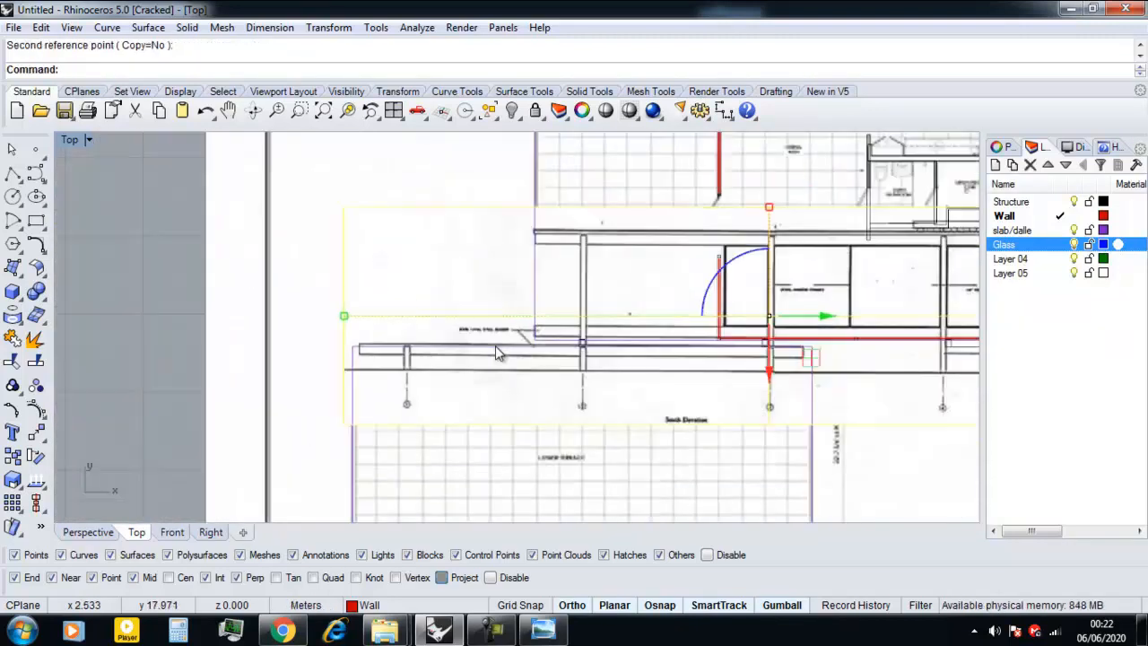
In the Perspective view, rotate the elevation frame 90 degrees to stand upright and move it outward to the terrace side of the plan.
{"action": "left_click", "coordinate": [88, 532]}
{"action": "mouse_move", "coordinate": [485, 340]}
{"action": "right_mouse_down"}
{"action": "mouse_move", "coordinate": [431, 397]}
{"action": "mouse_move", "coordinate": [637, 351]}
{"action": "mouse_move", "coordinate": [492, 351]}
{"action": "right_mouse_up"}
{"action": "left_click", "coordinate": [519, 324]}
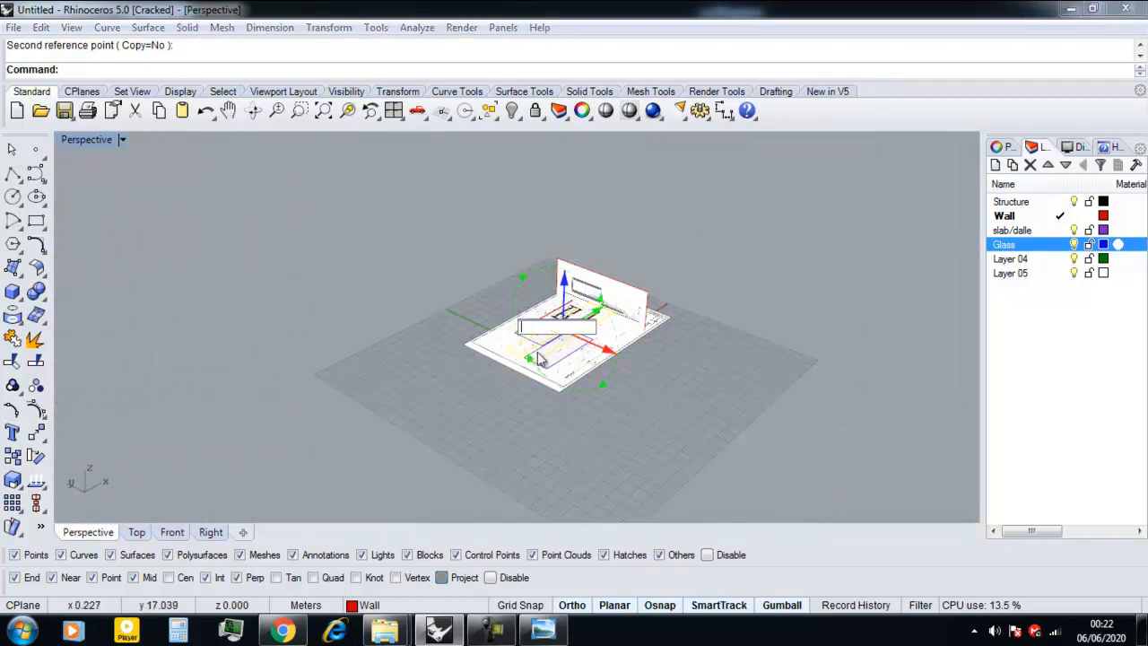
{"action": "type", "text": "90"}
{"action": "key", "text": "Return"}
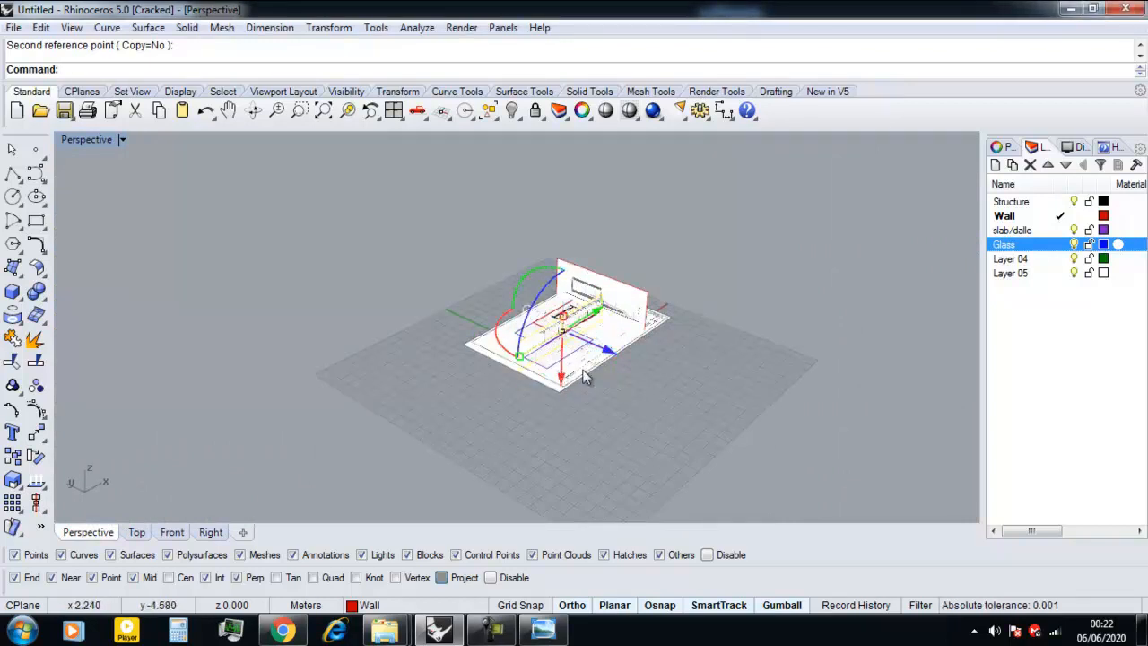
{"action": "scroll", "coordinate": [583, 341], "scroll_direction": "up", "scroll_amount": 5}
{"action": "left_click_drag", "start_coordinate": [496, 322], "coordinate": [592, 349]}
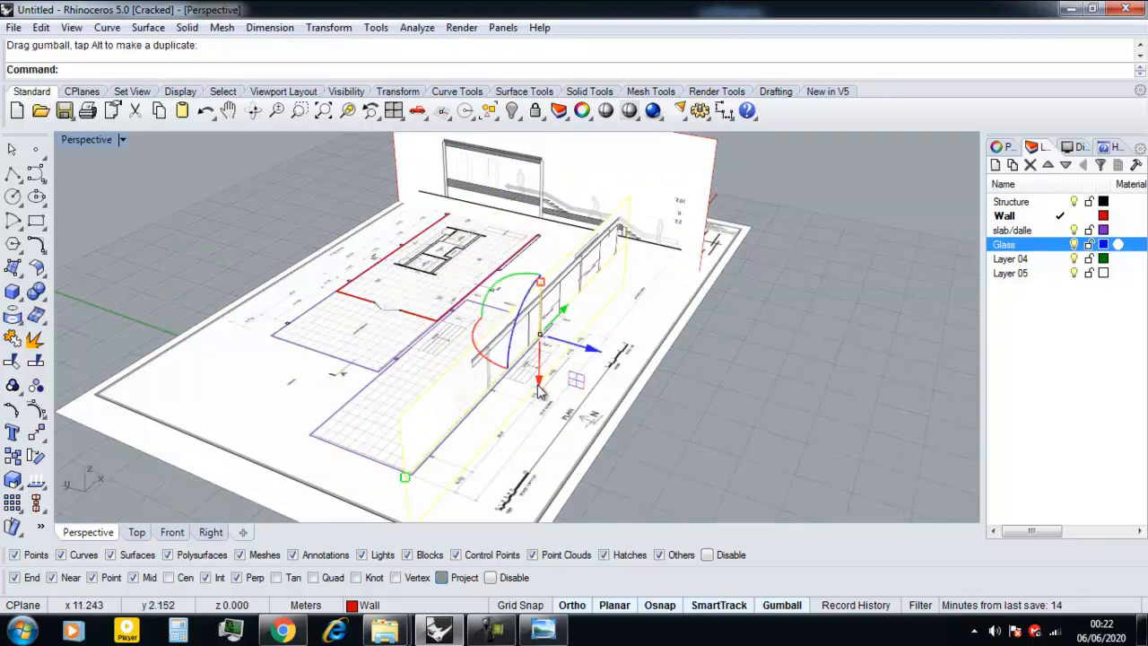
In the Front view, move the elevation frame vertically so its drawn ground line lies on the horizontal construction-plane axis.
{"action": "left_click", "coordinate": [168, 535]}
{"action": "scroll", "coordinate": [489, 366], "scroll_direction": "down", "scroll_amount": 6}
{"action": "right_click_drag", "start_coordinate": [741, 347], "coordinate": [606, 377]}
{"action": "scroll", "coordinate": [651, 382], "scroll_direction": "up", "scroll_amount": 8}
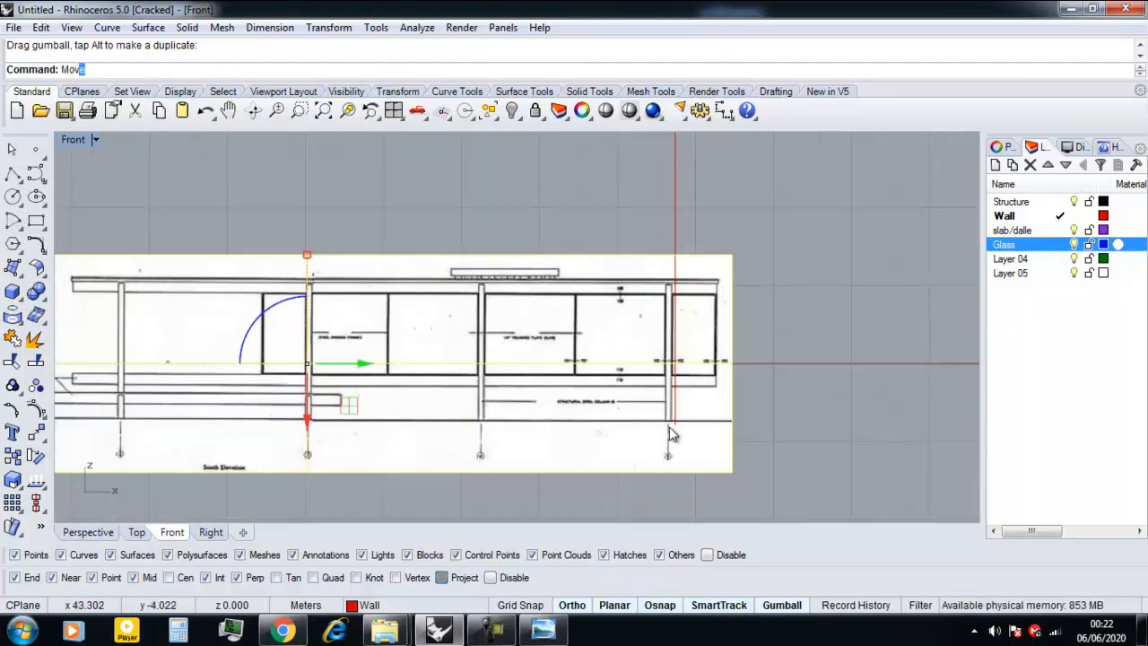
{"action": "key", "text": "Return"}
{"action": "scroll", "coordinate": [696, 423], "scroll_direction": "up", "scroll_amount": 5}
{"action": "scroll", "coordinate": [682, 426], "scroll_direction": "down", "scroll_amount": 3}
{"action": "scroll", "coordinate": [646, 444], "scroll_direction": "up", "scroll_amount": 2}
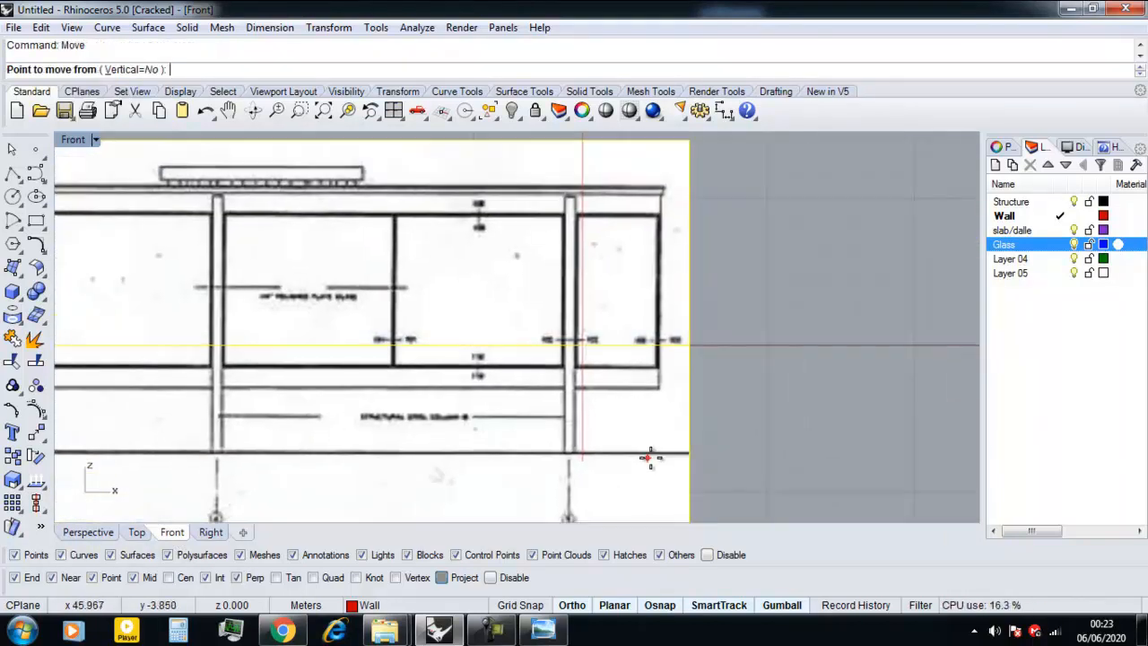
{"action": "left_click", "coordinate": [687, 453]}
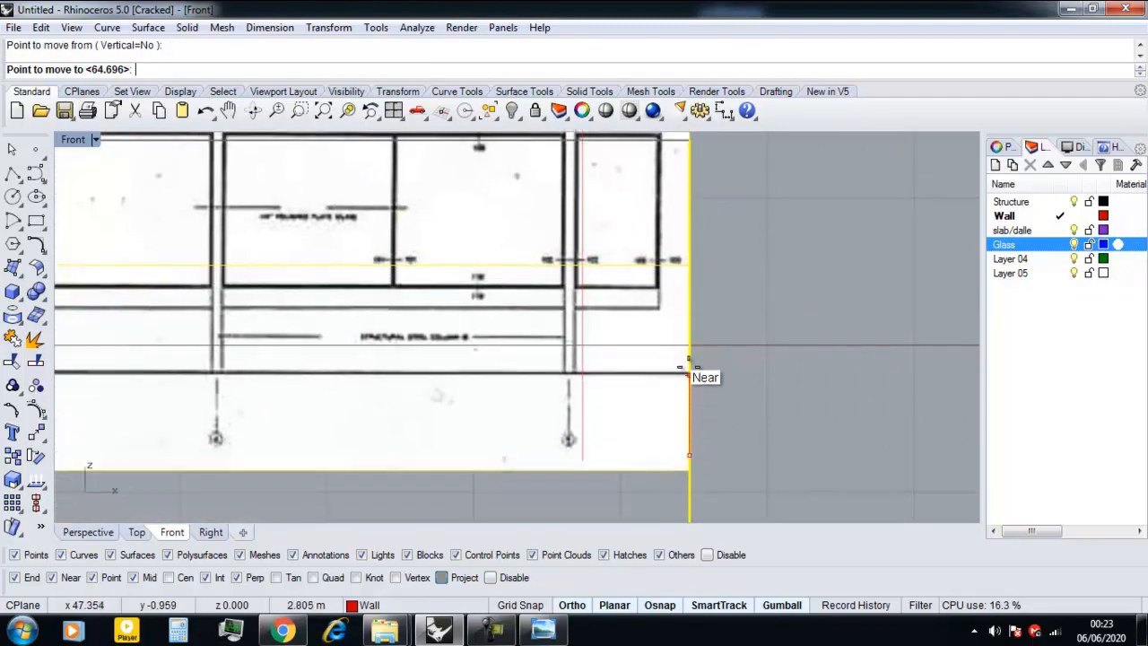
{"action": "left_click", "coordinate": [679, 353]}
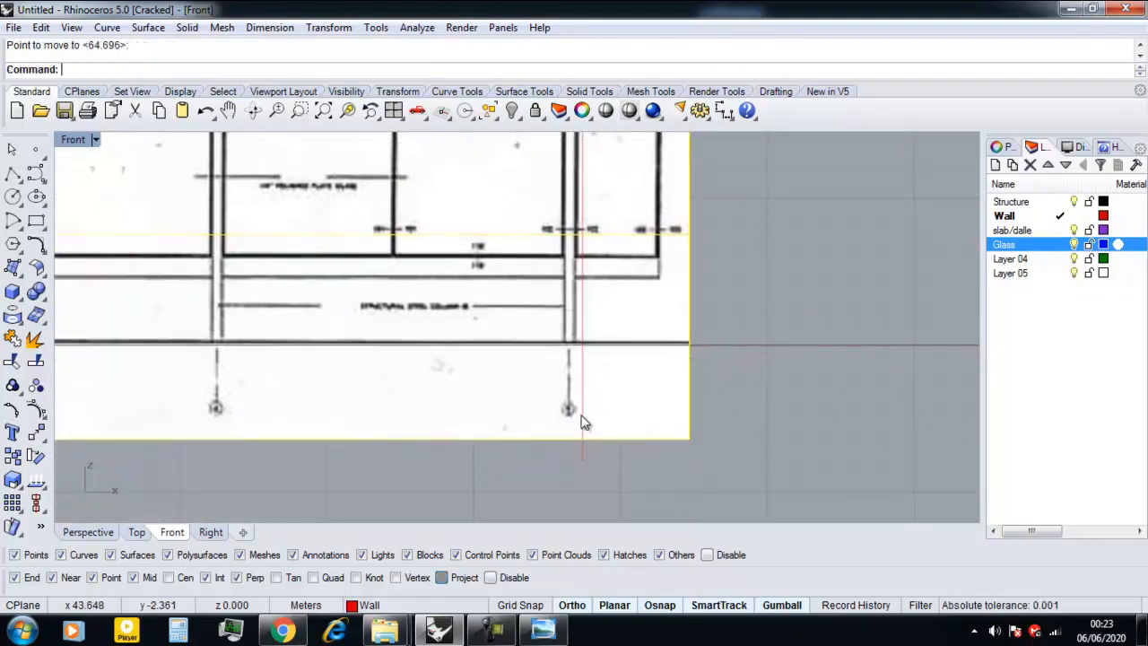
{"action": "scroll", "coordinate": [583, 421], "scroll_direction": "down", "scroll_amount": 4}
{"action": "scroll", "coordinate": [581, 426], "scroll_direction": "down", "scroll_amount": 2}
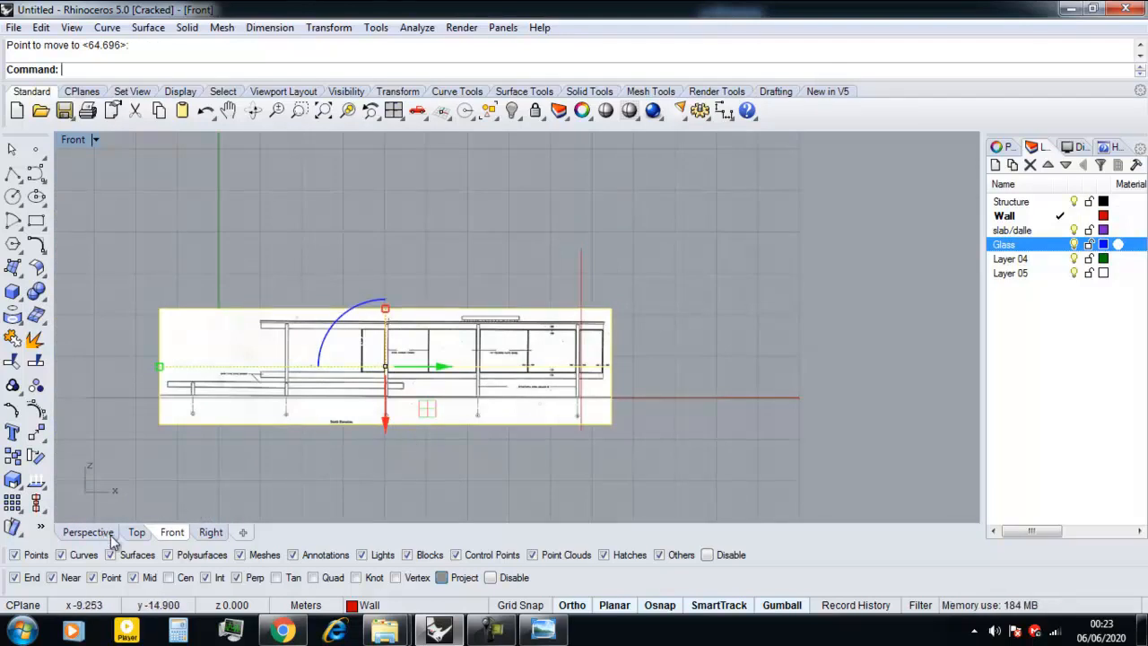
In the Right view, move the section frame vertically from its drawn ground line's end onto the horizontal construction-plane axis.
{"action": "left_click", "coordinate": [208, 534]}
{"action": "scroll", "coordinate": [395, 464], "scroll_direction": "down", "scroll_amount": 4}
{"action": "scroll", "coordinate": [600, 406], "scroll_direction": "up", "scroll_amount": 6}
{"action": "left_click", "coordinate": [731, 360]}
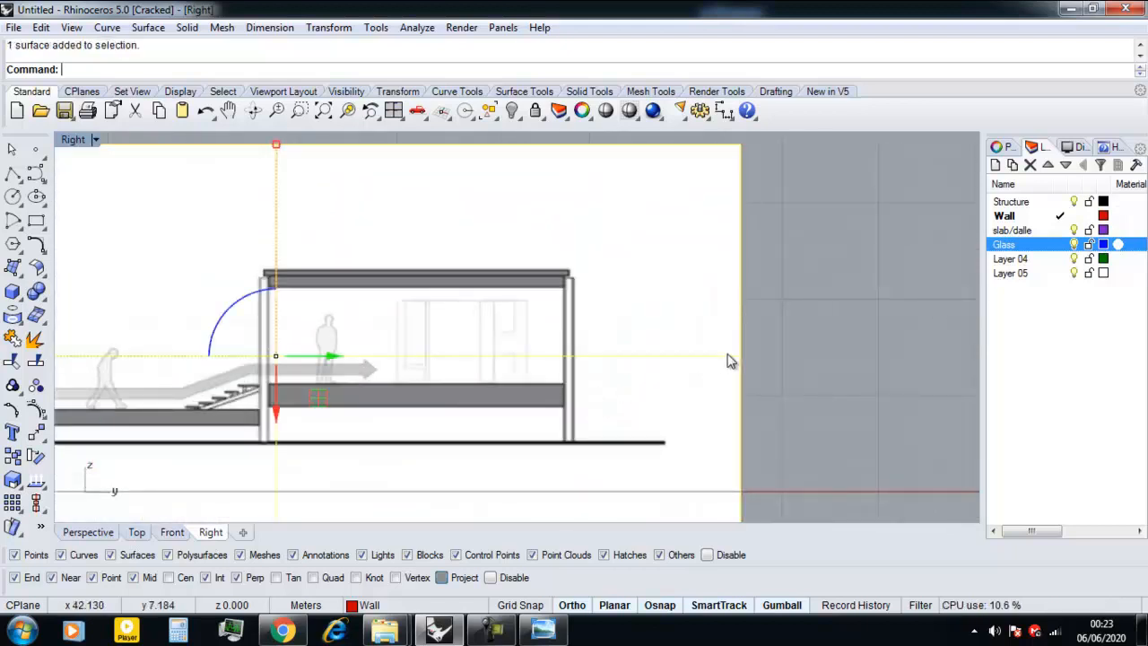
{"action": "scroll", "coordinate": [728, 360], "scroll_direction": "down", "scroll_amount": 3}
{"action": "scroll", "coordinate": [684, 401], "scroll_direction": "up", "scroll_amount": 5}
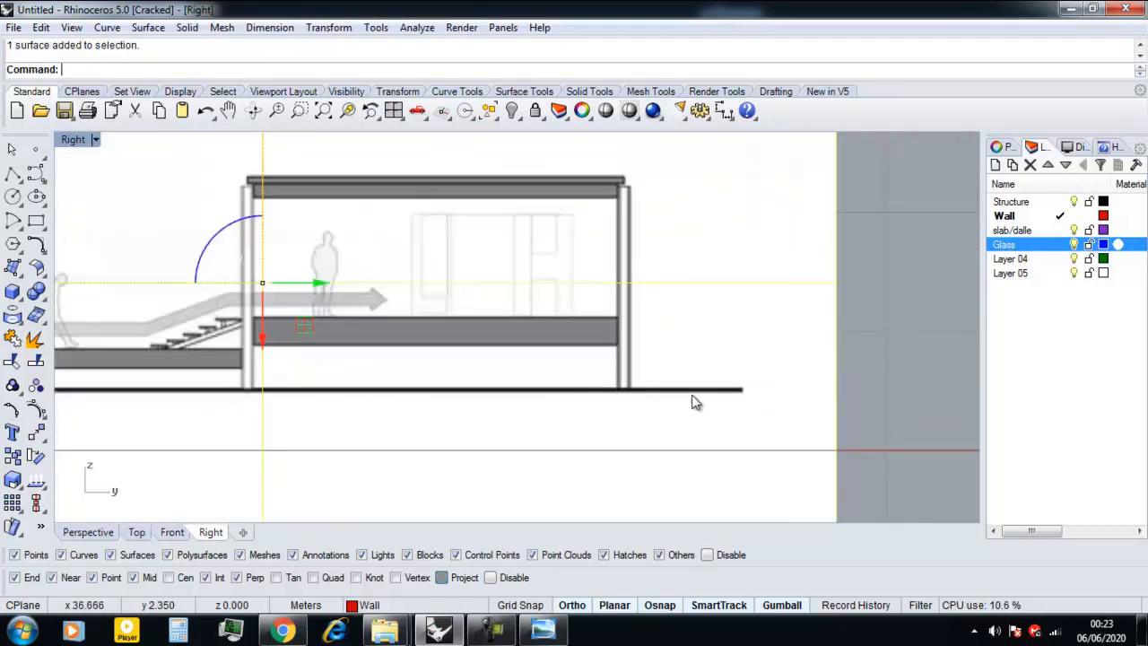
{"action": "type", "text": "move"}
{"action": "key", "text": "Return"}
{"action": "left_click", "coordinate": [743, 390]}
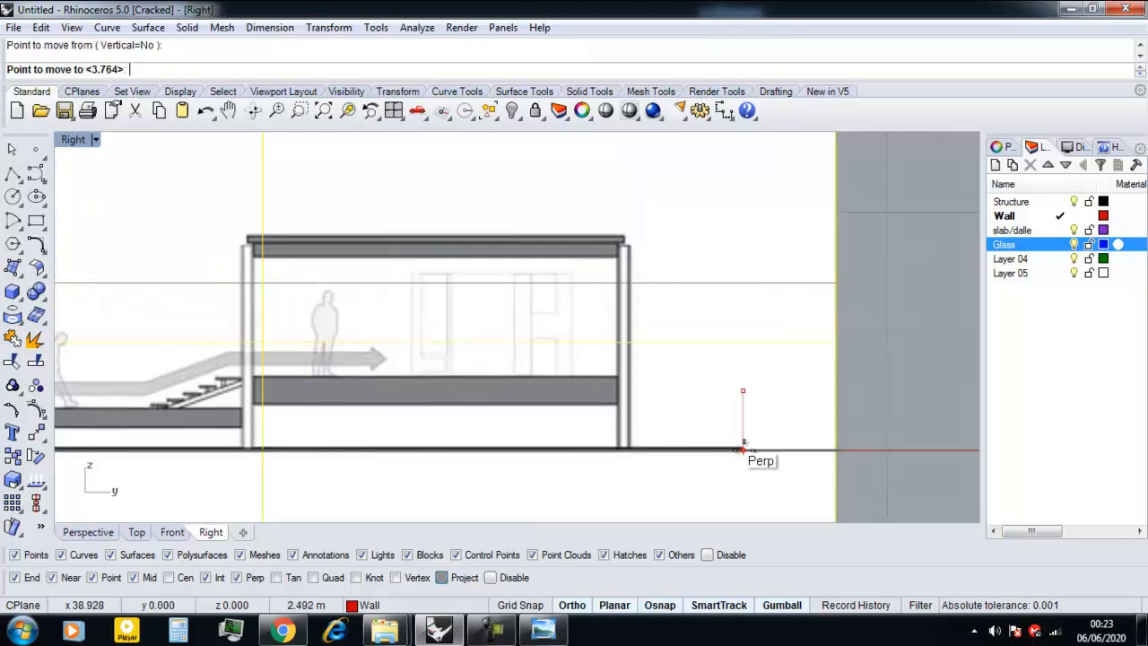
{"action": "left_click", "coordinate": [744, 456]}
{"action": "scroll", "coordinate": [625, 431], "scroll_direction": "down", "scroll_amount": 4}
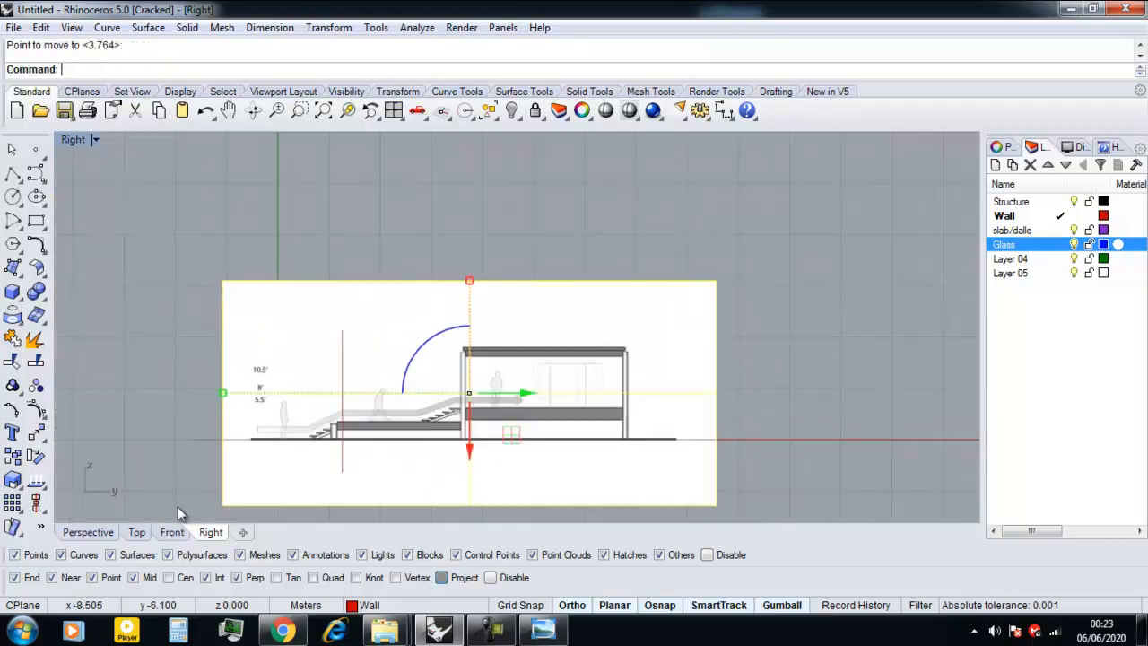
In the Perspective view, hide the upright section frame.
{"action": "left_click", "coordinate": [93, 533]}
{"action": "right_click_drag", "start_coordinate": [251, 469], "coordinate": [251, 443]}
{"action": "key", "text": "Escape"}
{"action": "right_click_drag", "start_coordinate": [285, 384], "coordinate": [368, 384]}
{"action": "left_click", "coordinate": [291, 353]}
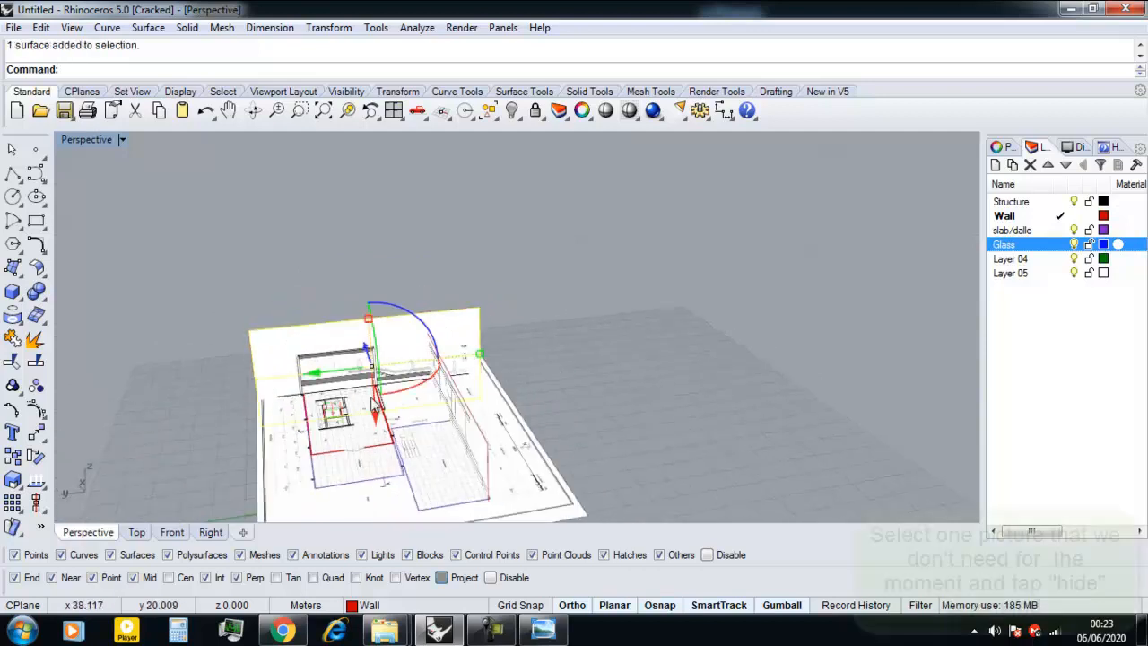
{"action": "type", "text": "Hi"}
{"action": "key", "text": "Return"}
{"action": "right_click_drag", "start_coordinate": [371, 406], "coordinate": [218, 410]}
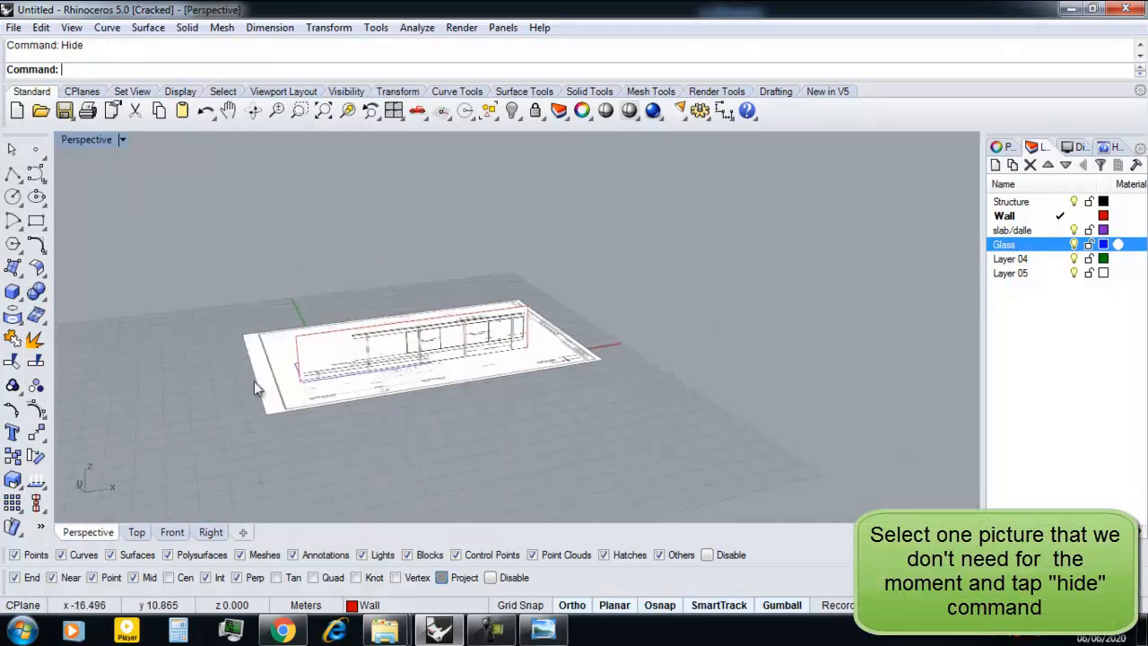
Select the upright elevation frame and set its Picture Frame material's transparency to about 62%.
{"action": "scroll", "coordinate": [363, 408], "scroll_direction": "up", "scroll_amount": 8}
{"action": "mouse_move", "coordinate": [367, 410]}
{"action": "right_mouse_down"}
{"action": "mouse_move", "coordinate": [311, 389]}
{"action": "mouse_move", "coordinate": [370, 393]}
{"action": "right_mouse_up"}
{"action": "left_click", "coordinate": [304, 322]}
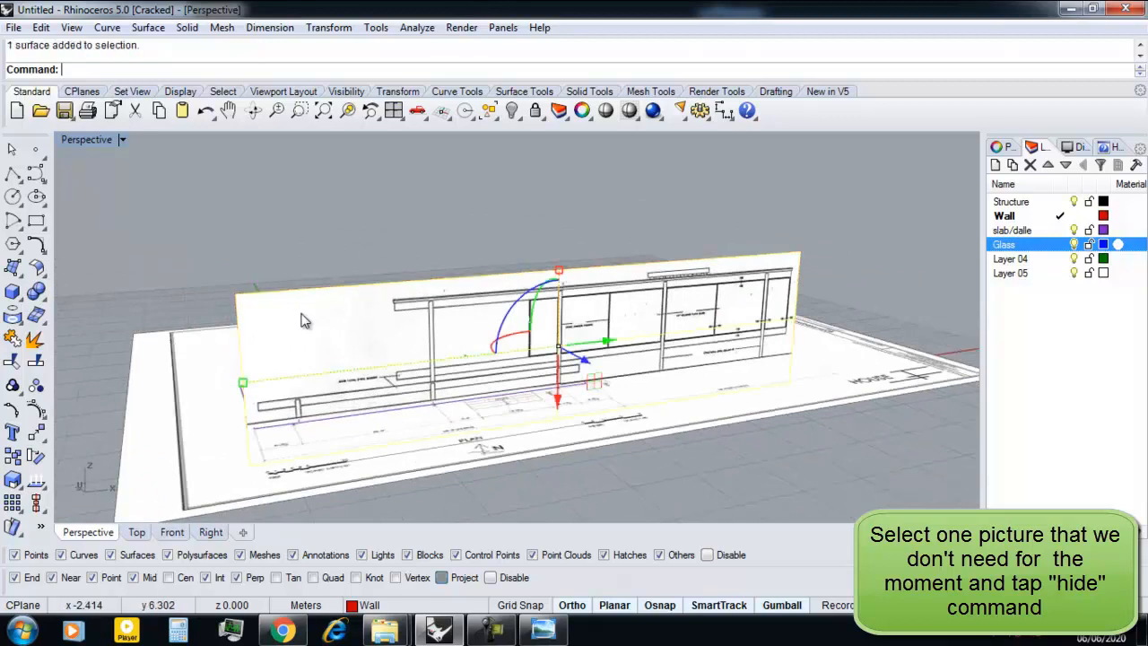
{"action": "left_click", "coordinate": [1002, 146]}
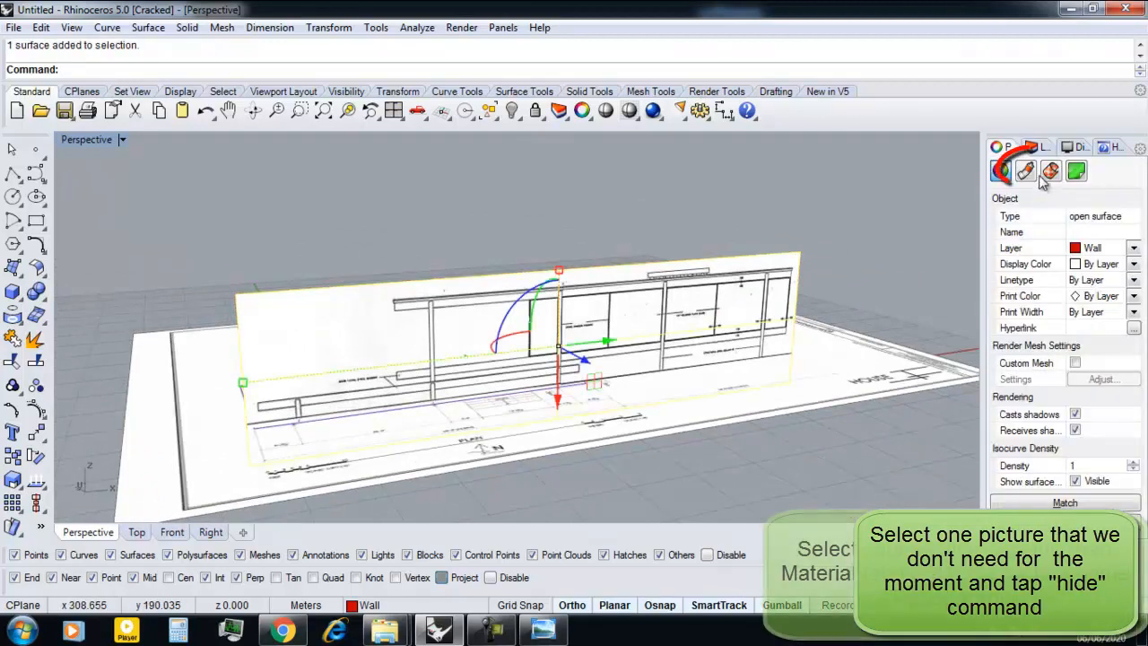
{"action": "left_click", "coordinate": [1025, 170]}
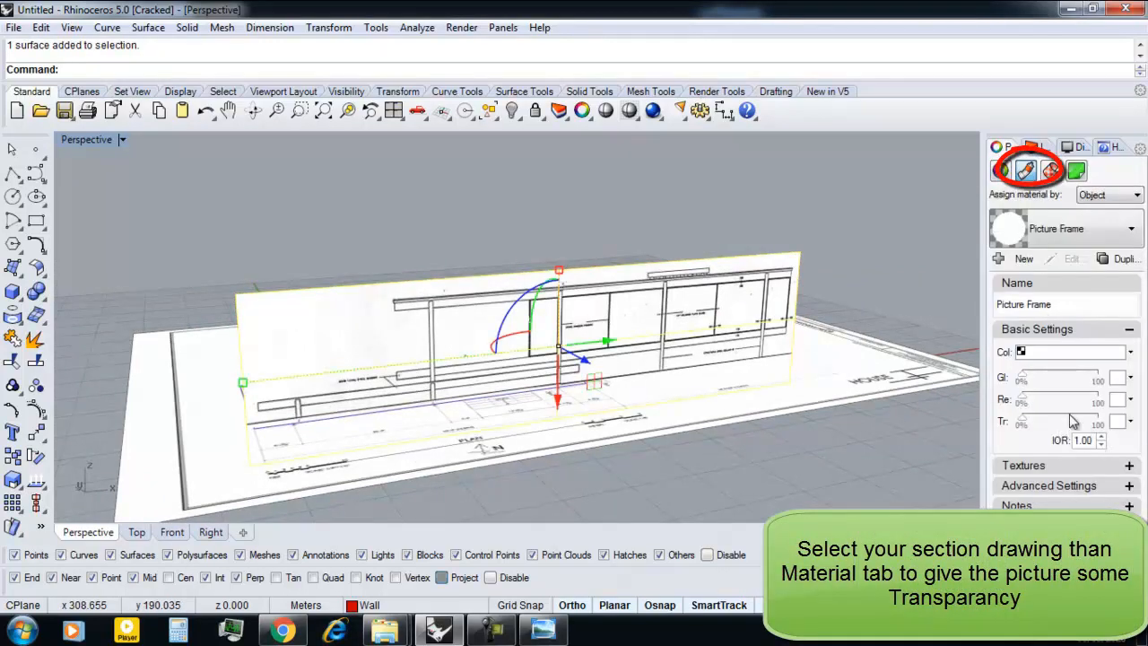
{"action": "left_click_drag", "start_coordinate": [1065, 425], "coordinate": [1069, 422]}
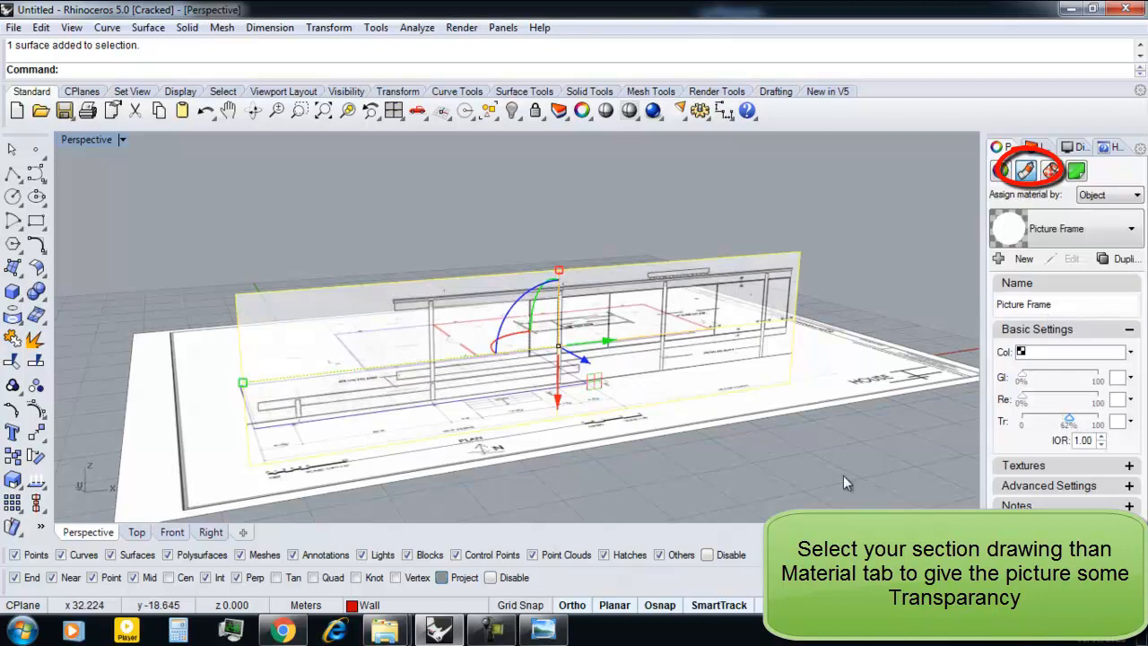
{"action": "left_click_drag", "start_coordinate": [1067, 423], "coordinate": [1072, 425]}
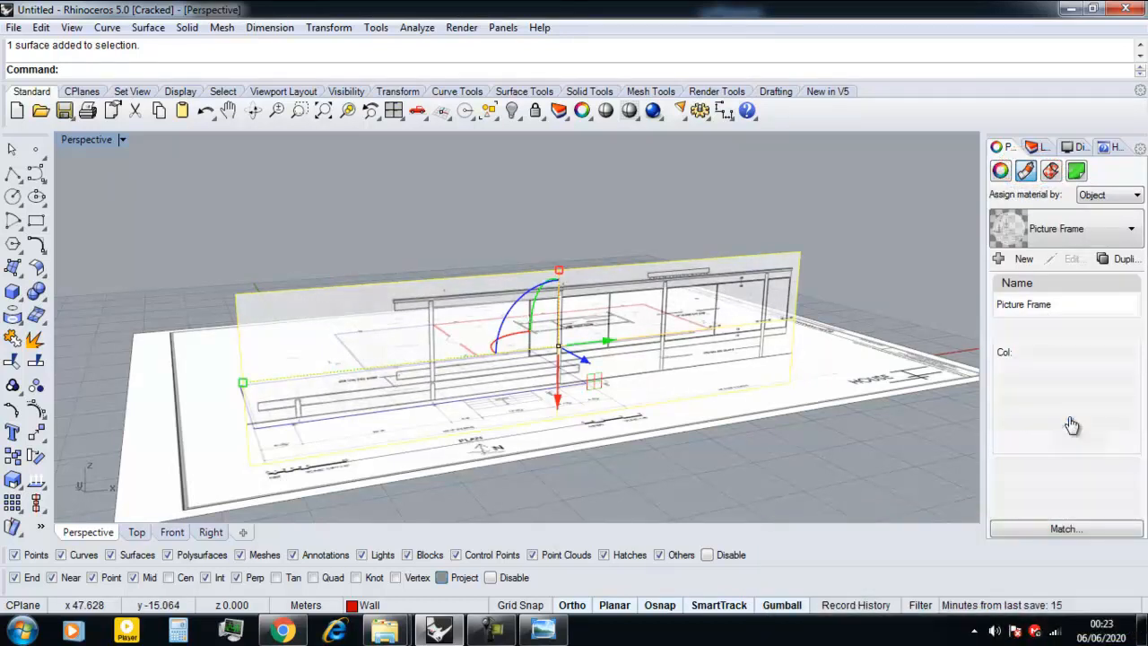
Examine the see-through elevation and the traced plan from several angles in the Perspective view.
{"action": "left_click", "coordinate": [741, 468]}
{"action": "right_click_drag", "start_coordinate": [735, 377], "coordinate": [623, 370]}
{"action": "scroll", "coordinate": [468, 391], "scroll_direction": "down", "scroll_amount": 2}
{"action": "right_click_drag", "start_coordinate": [466, 395], "coordinate": [490, 405]}
{"action": "scroll", "coordinate": [461, 418], "scroll_direction": "up", "scroll_amount": 4}
{"action": "scroll", "coordinate": [490, 404], "scroll_direction": "down", "scroll_amount": 9}
{"action": "right_click_drag", "start_coordinate": [382, 380], "coordinate": [314, 343]}
{"action": "scroll", "coordinate": [314, 344], "scroll_direction": "up", "scroll_amount": 8}
{"action": "right_click_drag", "start_coordinate": [475, 364], "coordinate": [426, 313]}
{"action": "mouse_move", "coordinate": [446, 448]}
{"action": "right_mouse_down"}
{"action": "mouse_move", "coordinate": [437, 383]}
{"action": "mouse_move", "coordinate": [448, 432]}
{"action": "right_mouse_up"}
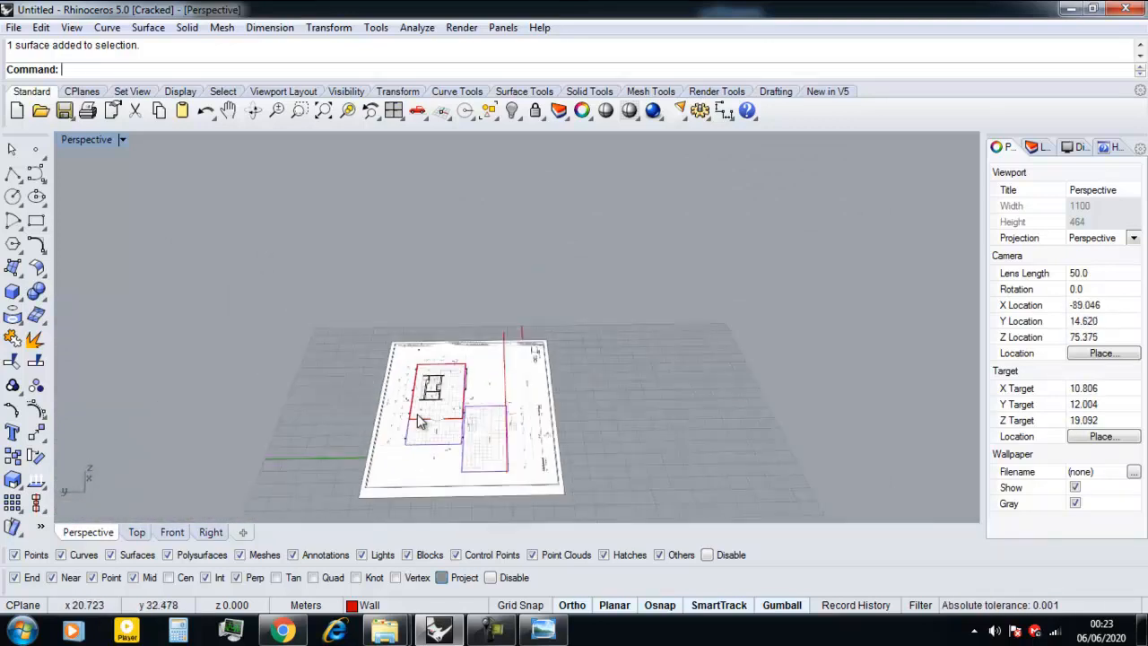
{"action": "scroll", "coordinate": [448, 433], "scroll_direction": "down", "scroll_amount": 4}
{"action": "scroll", "coordinate": [435, 417], "scroll_direction": "up", "scroll_amount": 6}
{"action": "scroll", "coordinate": [429, 413], "scroll_direction": "down", "scroll_amount": 5}
{"action": "right_click_drag", "start_coordinate": [541, 376], "coordinate": [182, 537]}
In the Top view, select all objects on the Structure layer.
{"action": "left_click", "coordinate": [137, 532]}
{"action": "scroll", "coordinate": [440, 339], "scroll_direction": "up", "scroll_amount": 4}
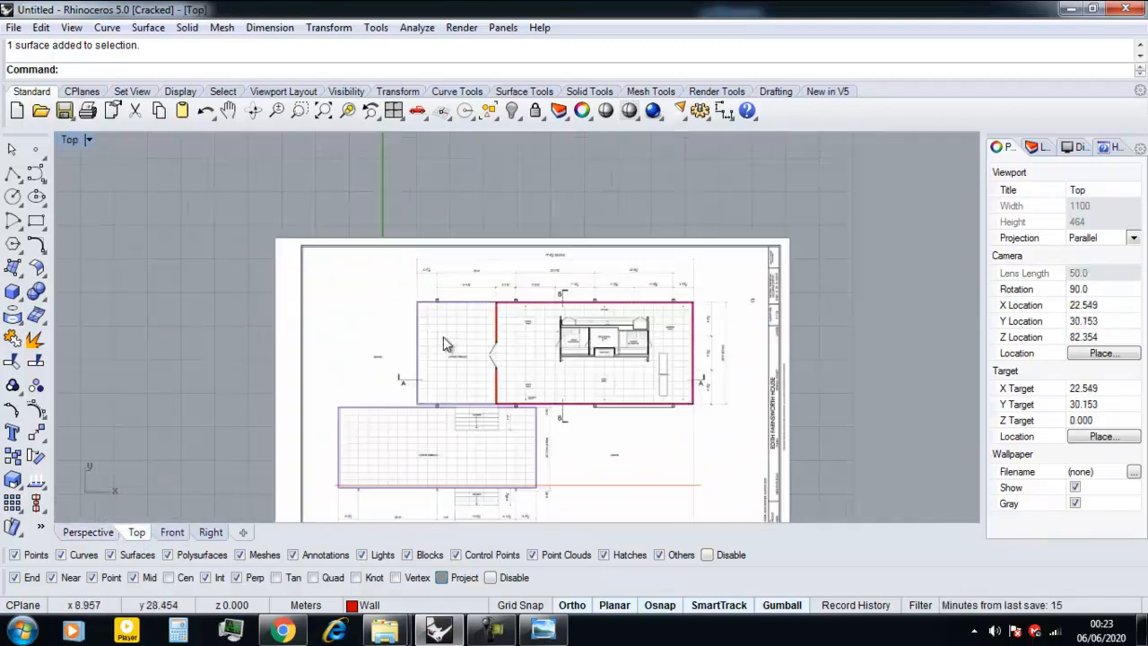
{"action": "left_click", "coordinate": [1037, 148]}
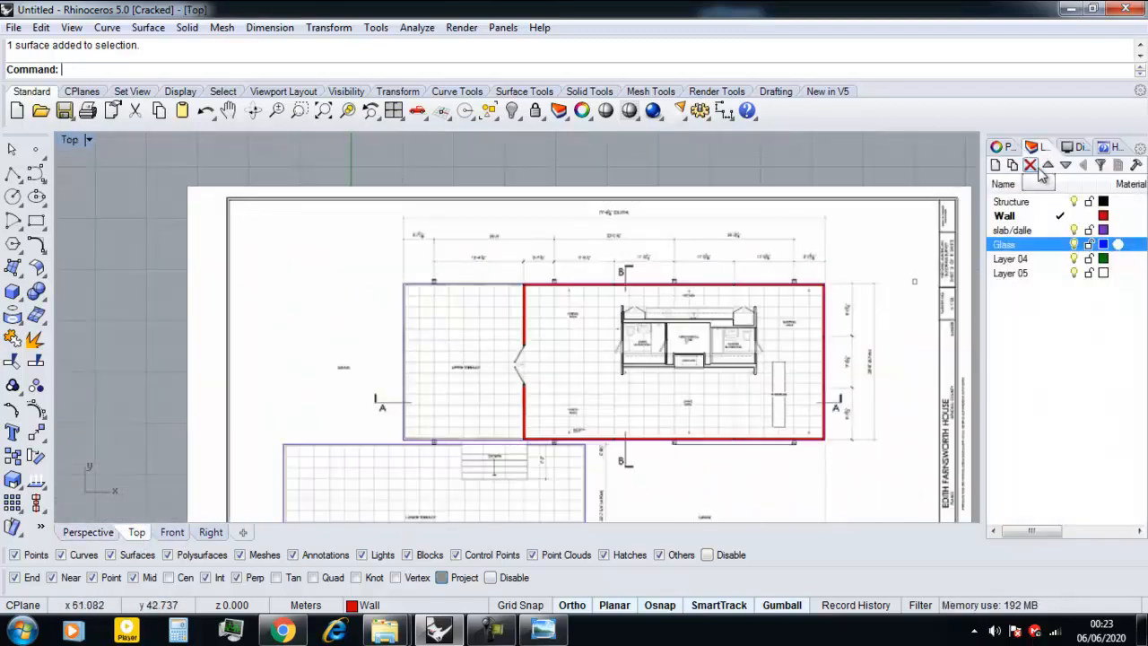
{"action": "right_click", "coordinate": [1011, 202]}
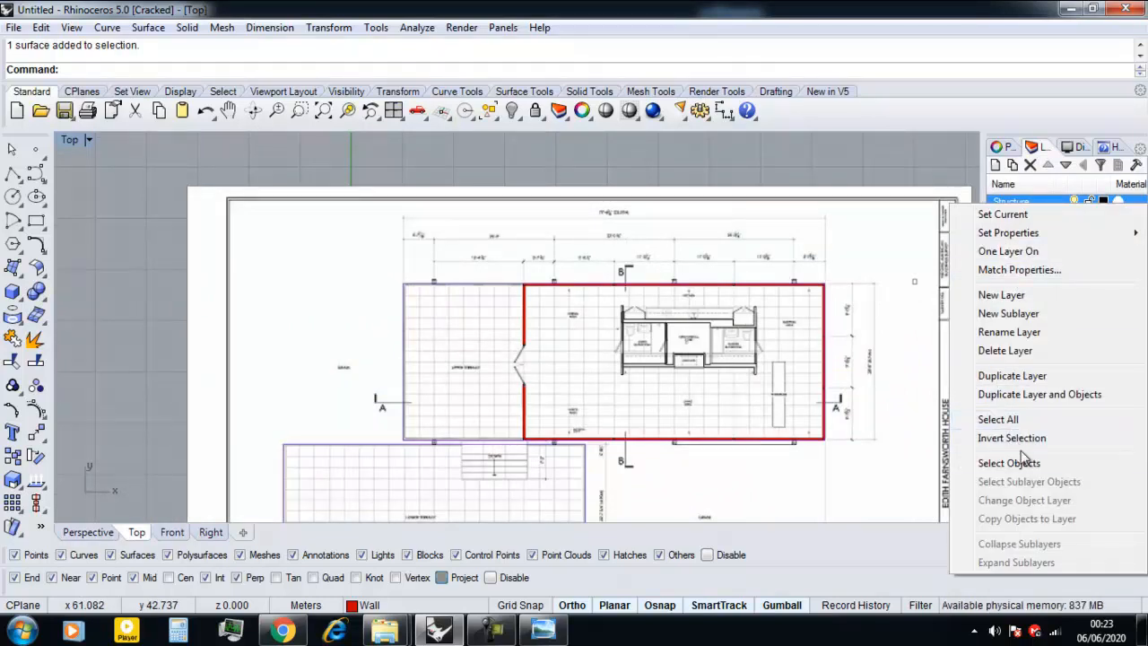
{"action": "left_click", "coordinate": [1009, 463]}
Remove the small mullion curves along the upper long wall and the right end wall, including its lower corner, from the selection.
{"action": "scroll", "coordinate": [484, 238], "scroll_direction": "up", "scroll_amount": 3}
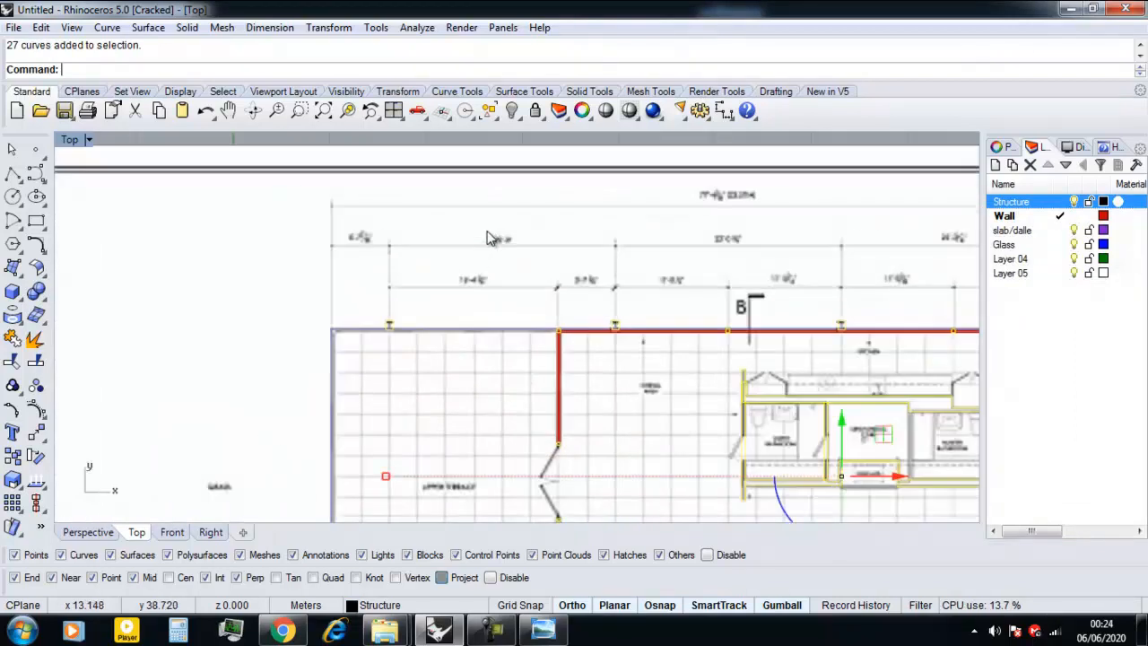
{"action": "scroll", "coordinate": [507, 206], "scroll_direction": "down", "scroll_amount": 2}
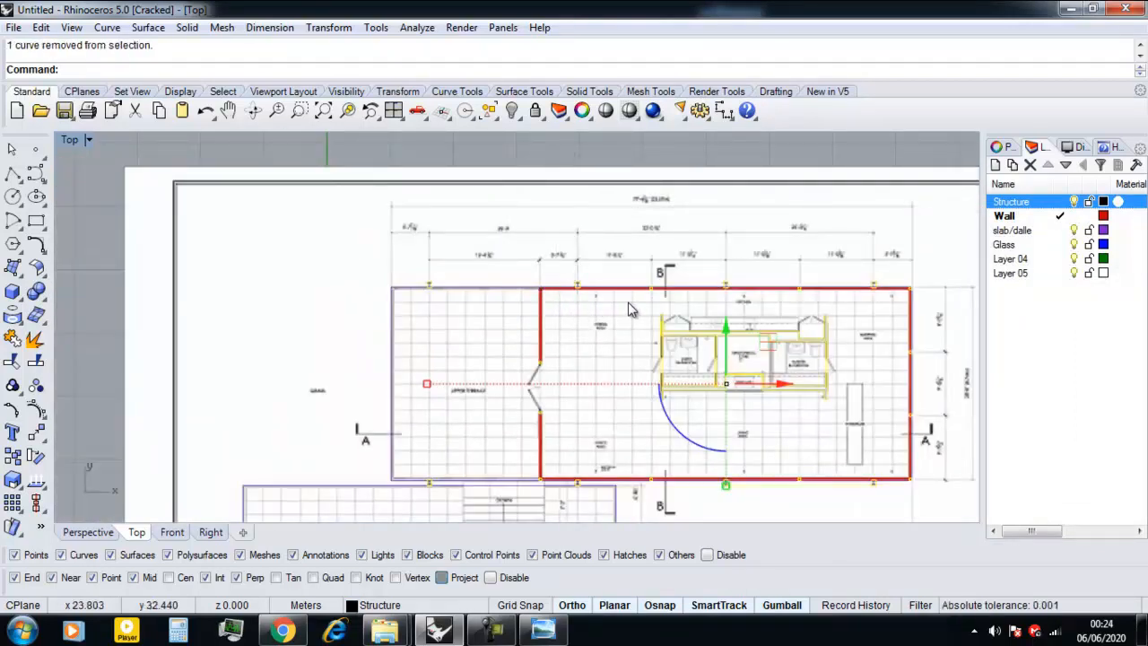
{"action": "scroll", "coordinate": [642, 296], "scroll_direction": "down", "scroll_amount": 1}
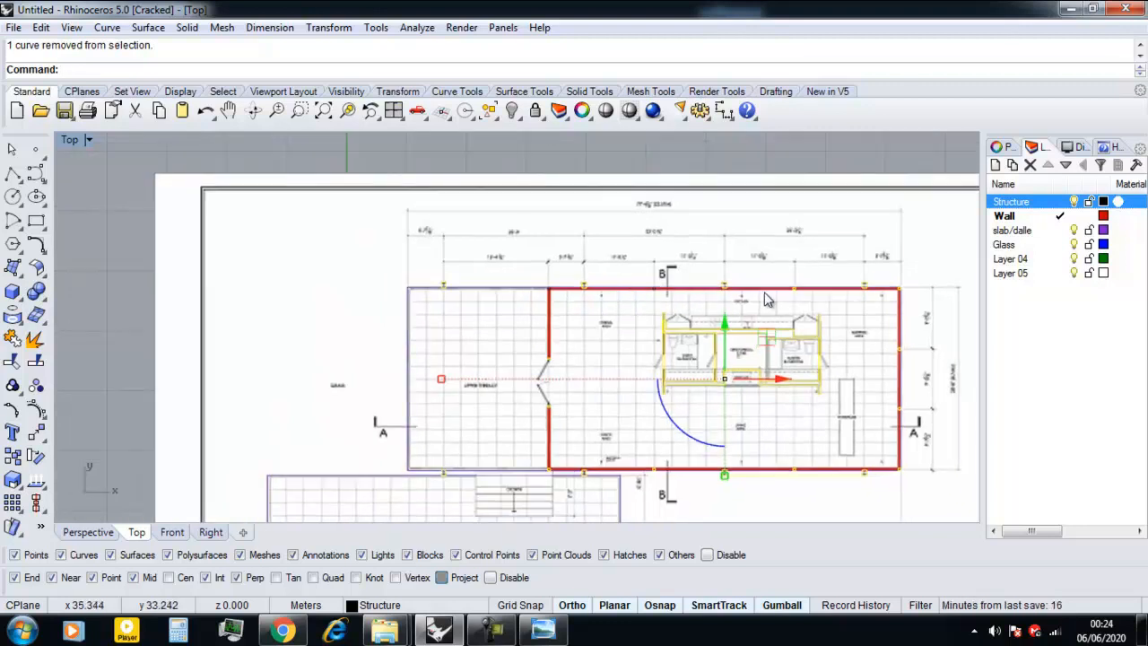
{"action": "scroll", "coordinate": [793, 295], "scroll_direction": "up", "scroll_amount": 2}
{"action": "scroll", "coordinate": [793, 292], "scroll_direction": "down", "scroll_amount": 3}
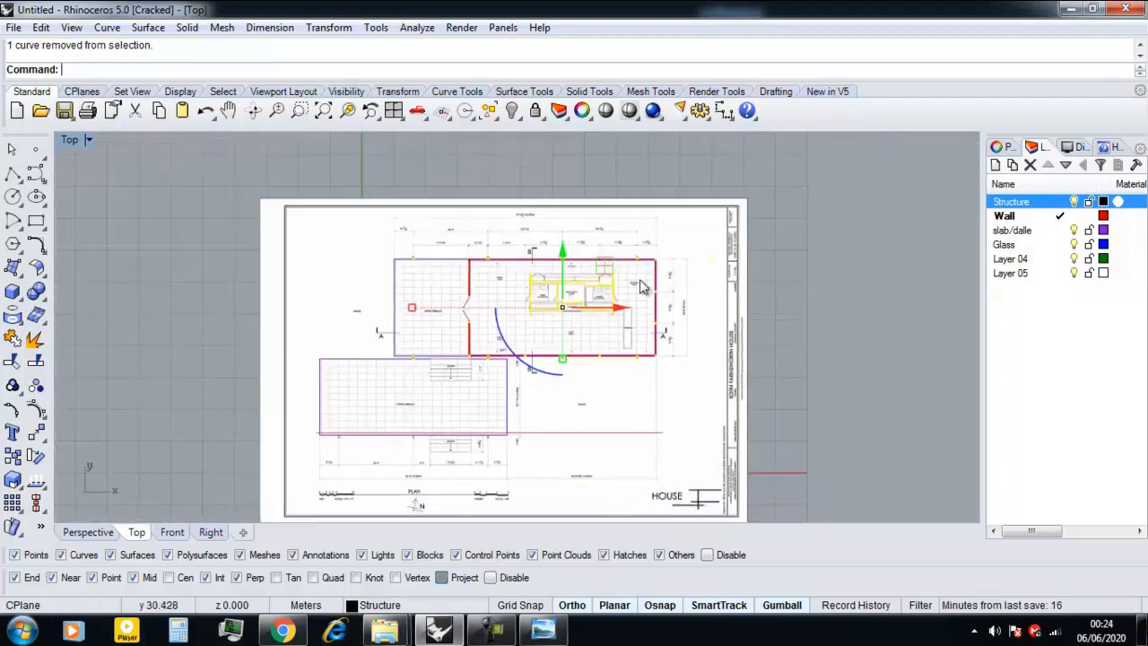
{"action": "scroll", "coordinate": [656, 291], "scroll_direction": "up", "scroll_amount": 4}
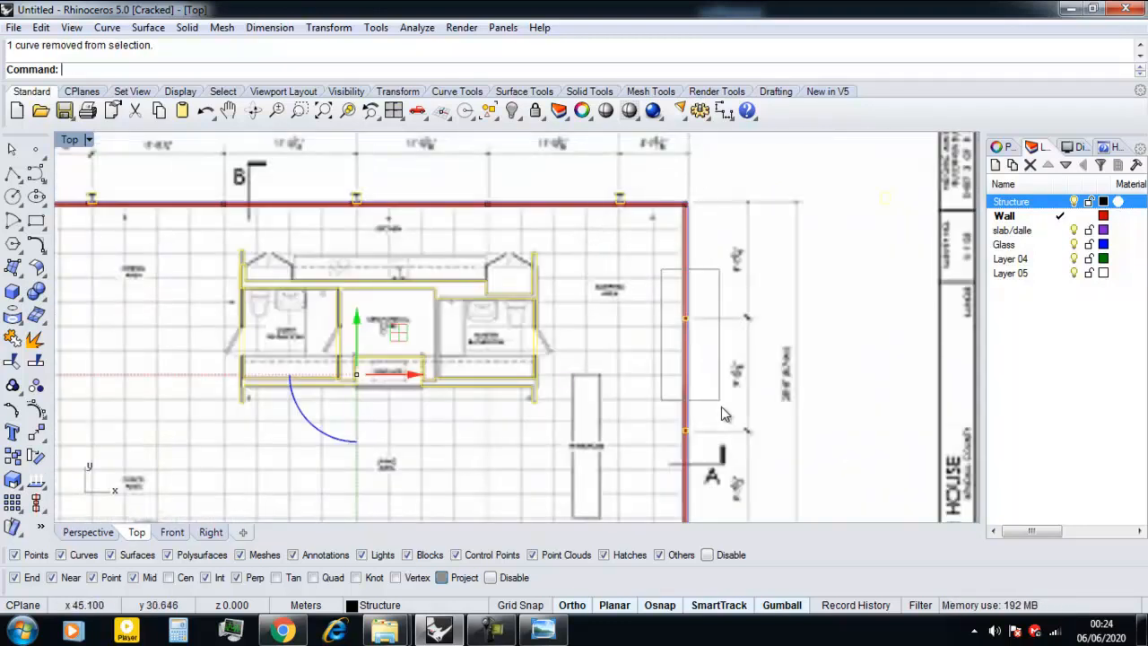
{"action": "right_click_drag", "start_coordinate": [705, 455], "coordinate": [628, 316]}
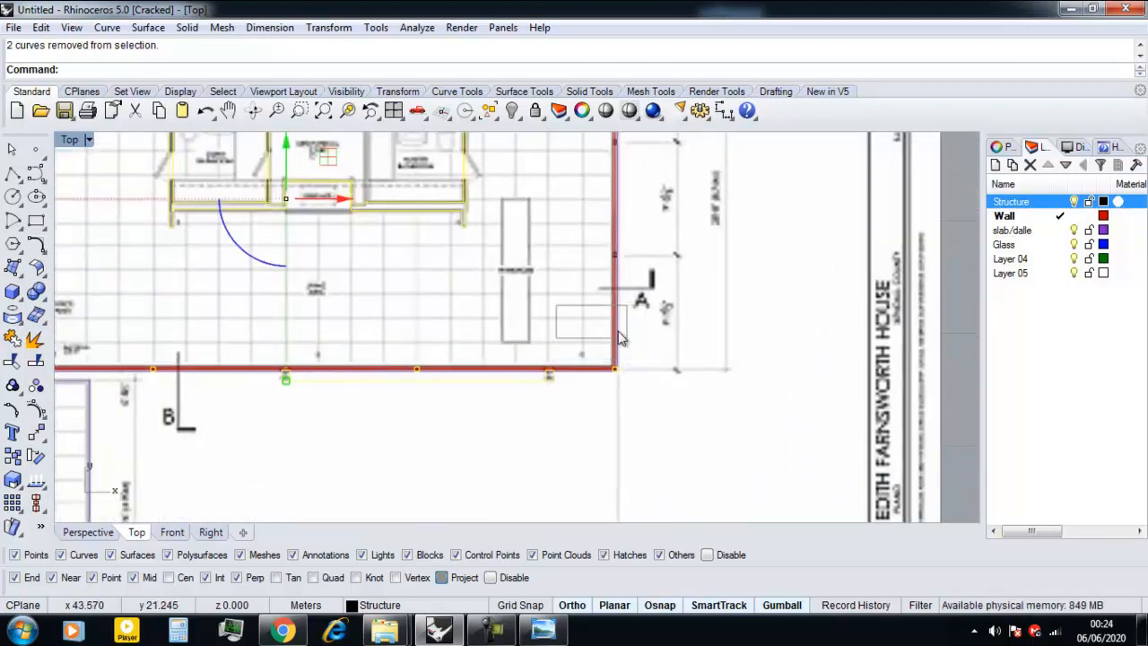
{"action": "left_click", "coordinate": [622, 384], "text": "ctrl"}
Remove the small mullion curves along the lower long wall and the terrace-side wall from the selection, keeping the columns and core.
{"action": "scroll", "coordinate": [619, 384], "scroll_direction": "down", "scroll_amount": 3}
{"action": "scroll", "coordinate": [584, 371], "scroll_direction": "up", "scroll_amount": 3}
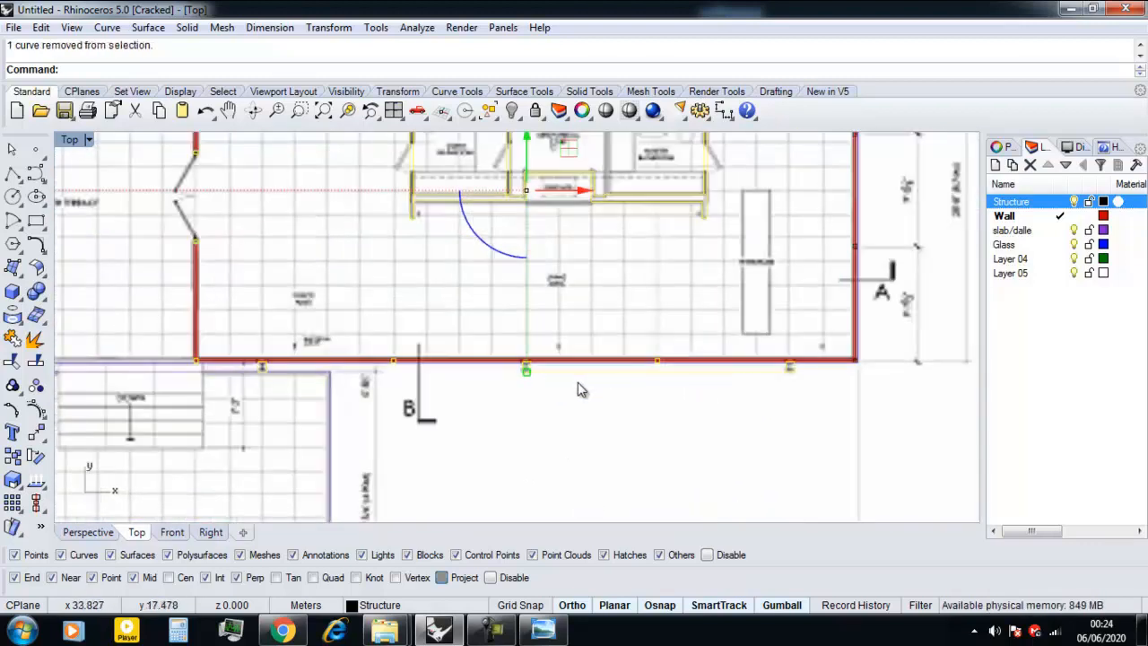
{"action": "scroll", "coordinate": [610, 383], "scroll_direction": "down", "scroll_amount": 2}
{"action": "scroll", "coordinate": [517, 381], "scroll_direction": "up", "scroll_amount": 3}
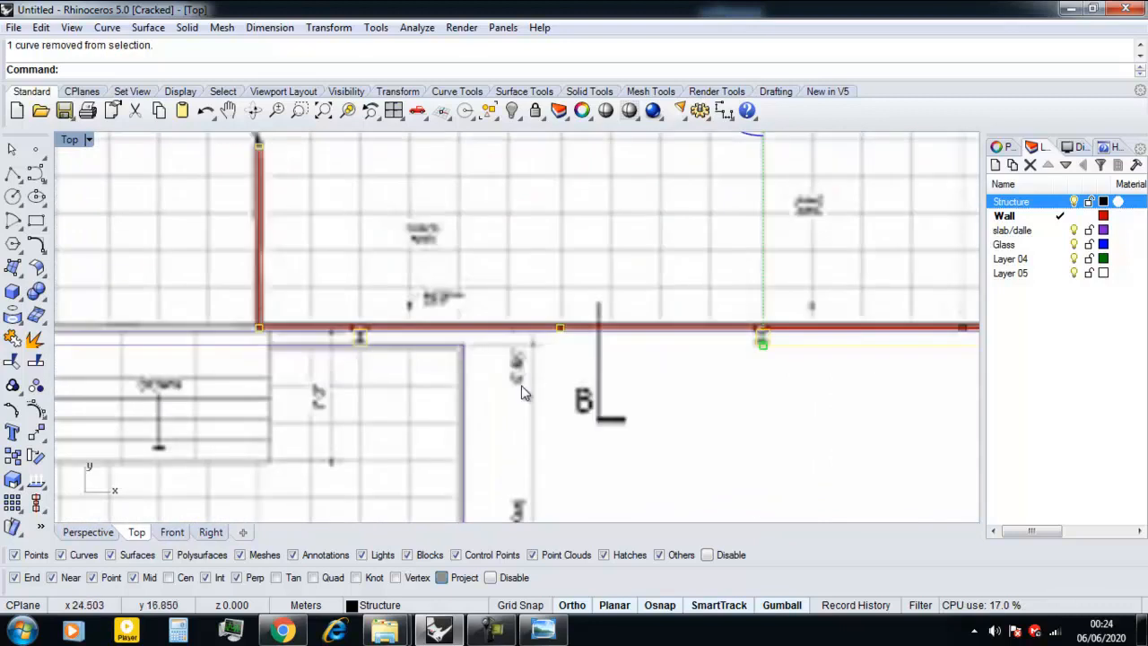
{"action": "scroll", "coordinate": [584, 310], "scroll_direction": "down", "scroll_amount": 2}
{"action": "right_click_drag", "start_coordinate": [498, 320], "coordinate": [639, 317]}
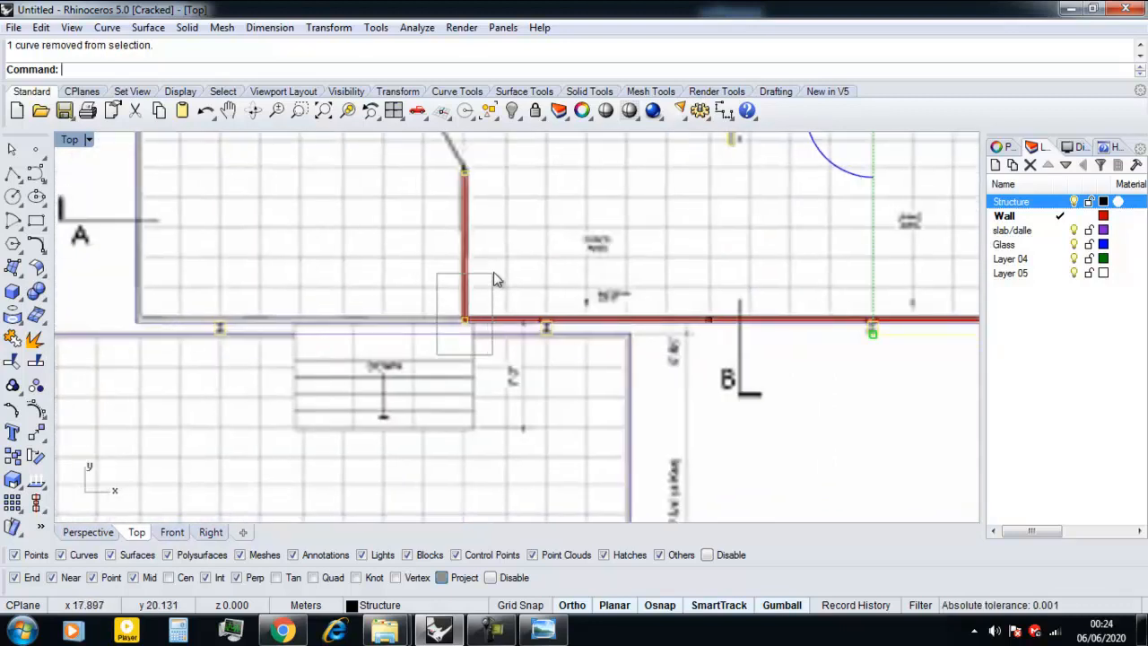
{"action": "scroll", "coordinate": [472, 324], "scroll_direction": "down", "scroll_amount": 4}
{"action": "scroll", "coordinate": [443, 249], "scroll_direction": "up", "scroll_amount": 5}
{"action": "scroll", "coordinate": [500, 242], "scroll_direction": "down", "scroll_amount": 5}
{"action": "scroll", "coordinate": [485, 305], "scroll_direction": "up", "scroll_amount": 8}
{"action": "left_click_drag", "start_coordinate": [458, 304], "coordinate": [574, 381]}
{"action": "scroll", "coordinate": [550, 382], "scroll_direction": "down", "scroll_amount": 9}
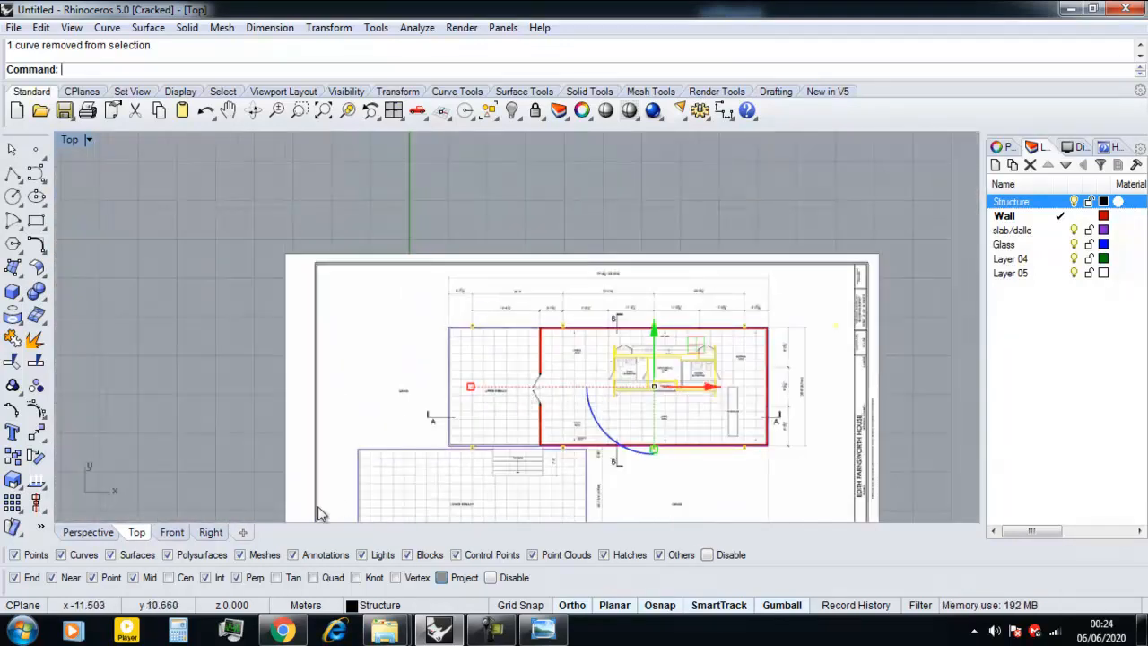
Start a solid extrusion of the selected columns and core in the Perspective view, and make Structure the current layer.
{"action": "left_click", "coordinate": [98, 535]}
{"action": "scroll", "coordinate": [404, 386], "scroll_direction": "down", "scroll_amount": 3}
{"action": "right_click_drag", "start_coordinate": [440, 391], "coordinate": [529, 349]}
{"action": "scroll", "coordinate": [547, 402], "scroll_direction": "up", "scroll_amount": 5}
{"action": "right_click_drag", "start_coordinate": [547, 400], "coordinate": [453, 317]}
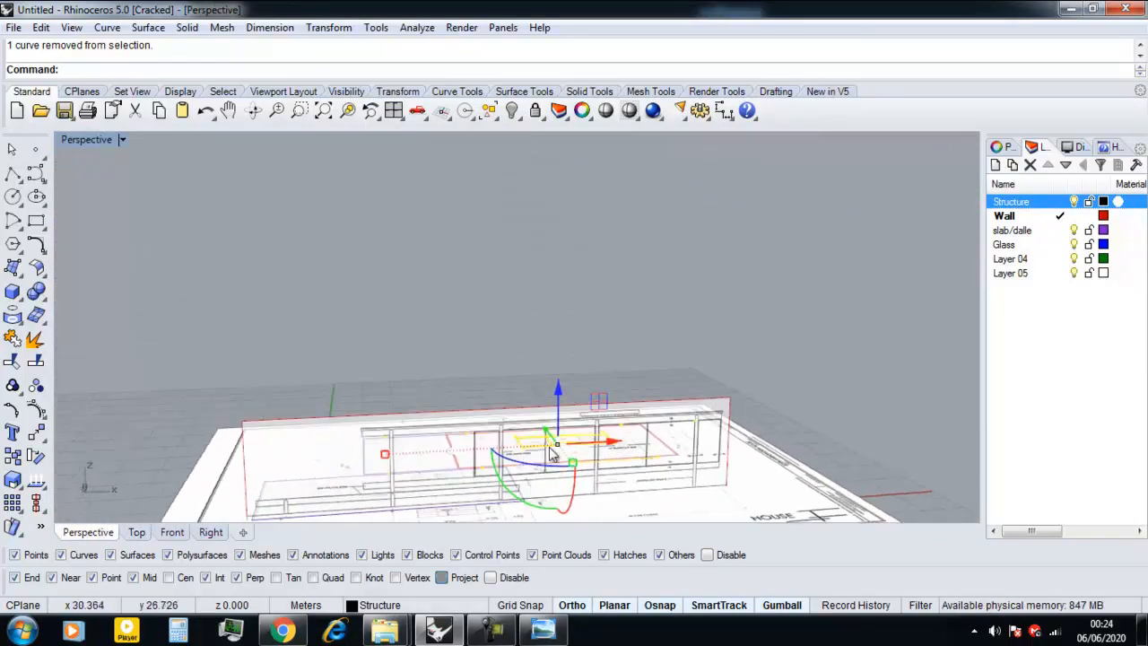
{"action": "scroll", "coordinate": [456, 413], "scroll_direction": "down", "scroll_amount": 5}
{"action": "right_click_drag", "start_coordinate": [507, 461], "coordinate": [426, 502]}
{"action": "scroll", "coordinate": [481, 482], "scroll_direction": "up", "scroll_amount": 6}
{"action": "scroll", "coordinate": [525, 461], "scroll_direction": "down", "scroll_amount": 5}
{"action": "type", "text": "ExtrudeCrv"}
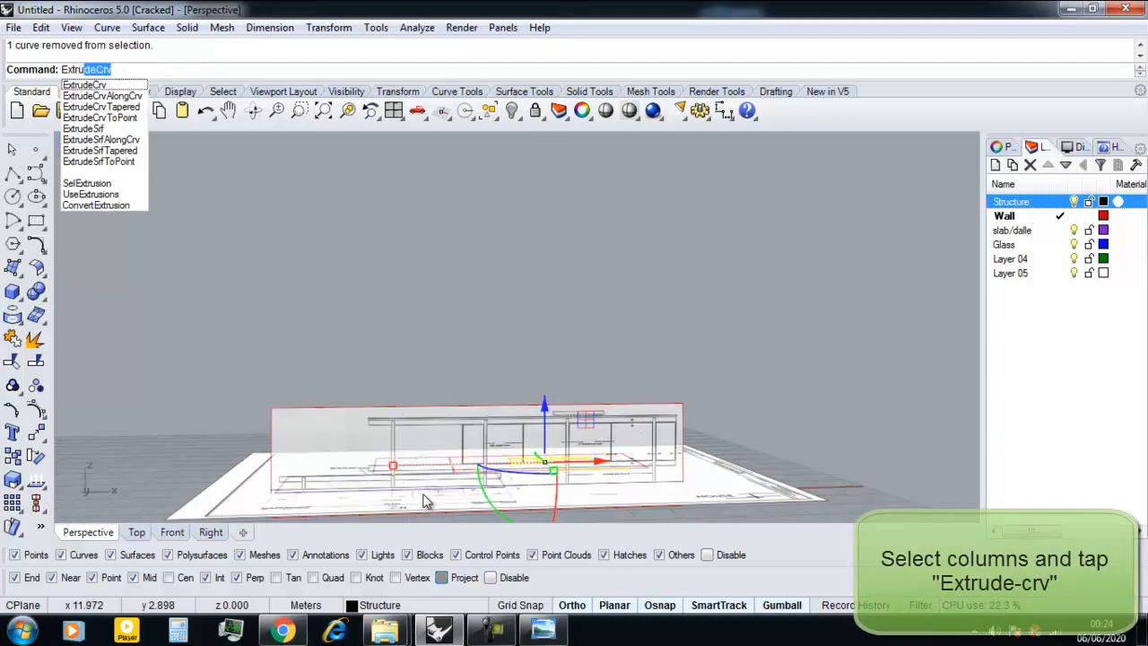
{"action": "key", "text": "Return"}
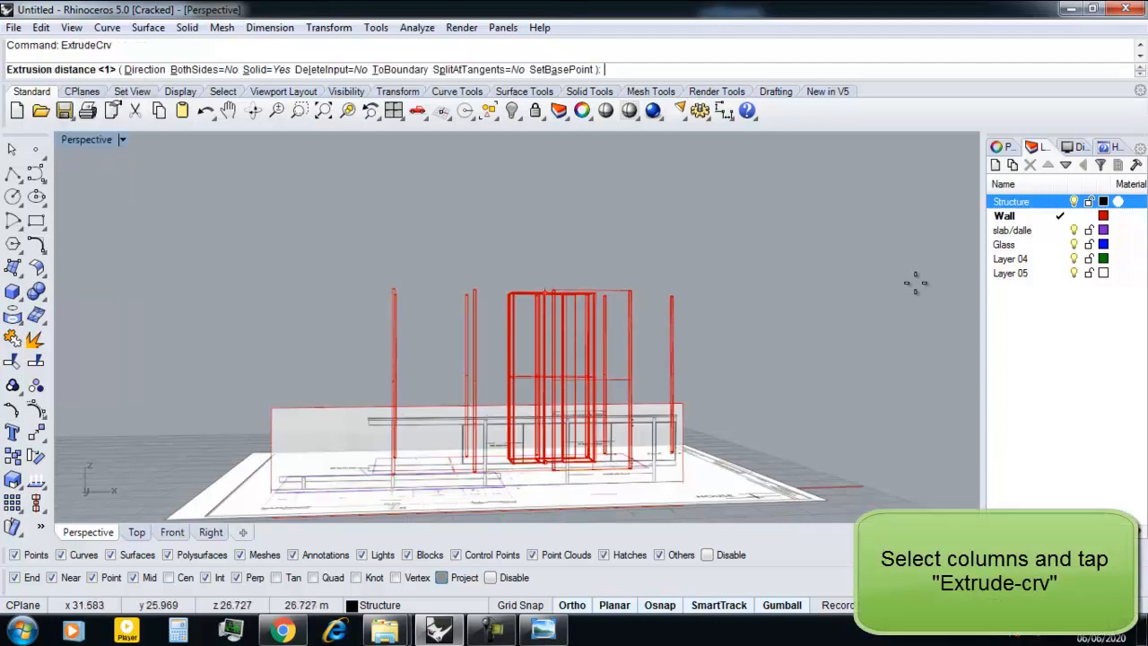
{"action": "left_click", "coordinate": [1060, 201]}
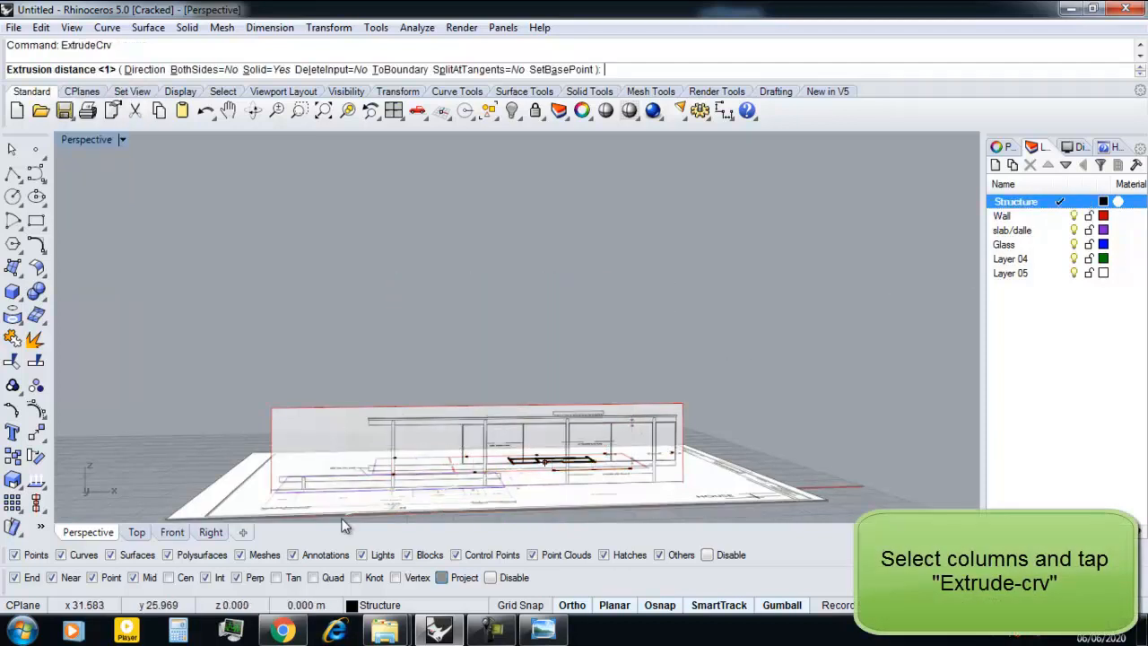
{"action": "left_click", "coordinate": [172, 532]}
{"action": "scroll", "coordinate": [482, 337], "scroll_direction": "up", "scroll_amount": 4}
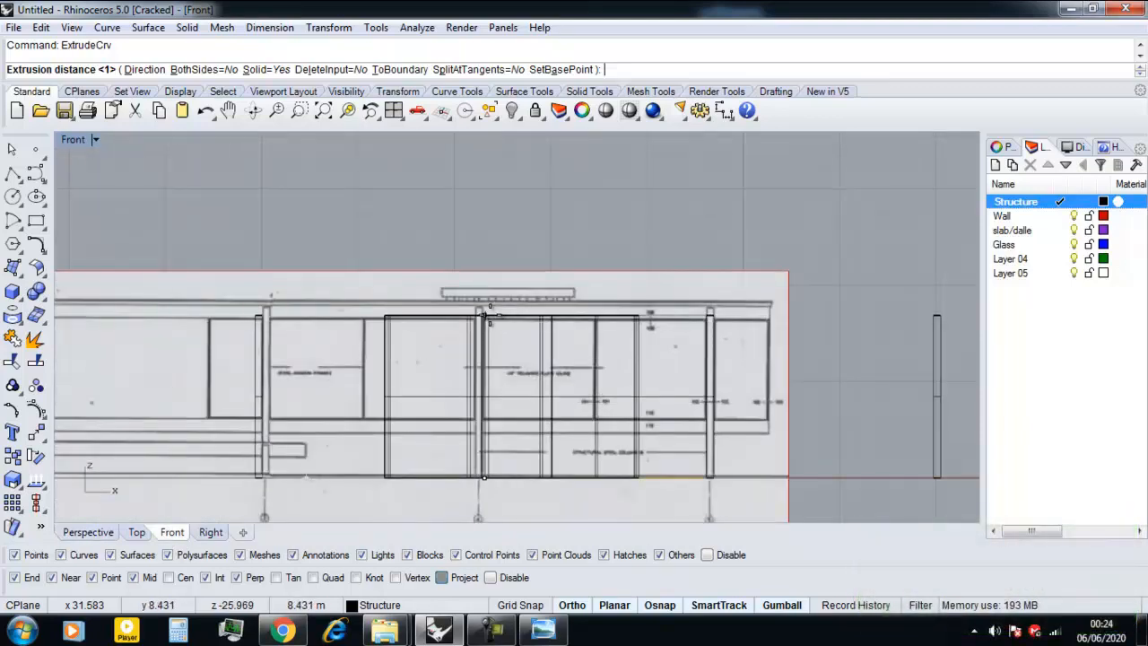
{"action": "left_click", "coordinate": [113, 536]}
{"action": "scroll", "coordinate": [436, 399], "scroll_direction": "down", "scroll_amount": 4}
{"action": "right_click_drag", "start_coordinate": [436, 392], "coordinate": [439, 369]}
{"action": "scroll", "coordinate": [440, 372], "scroll_direction": "up", "scroll_amount": 7}
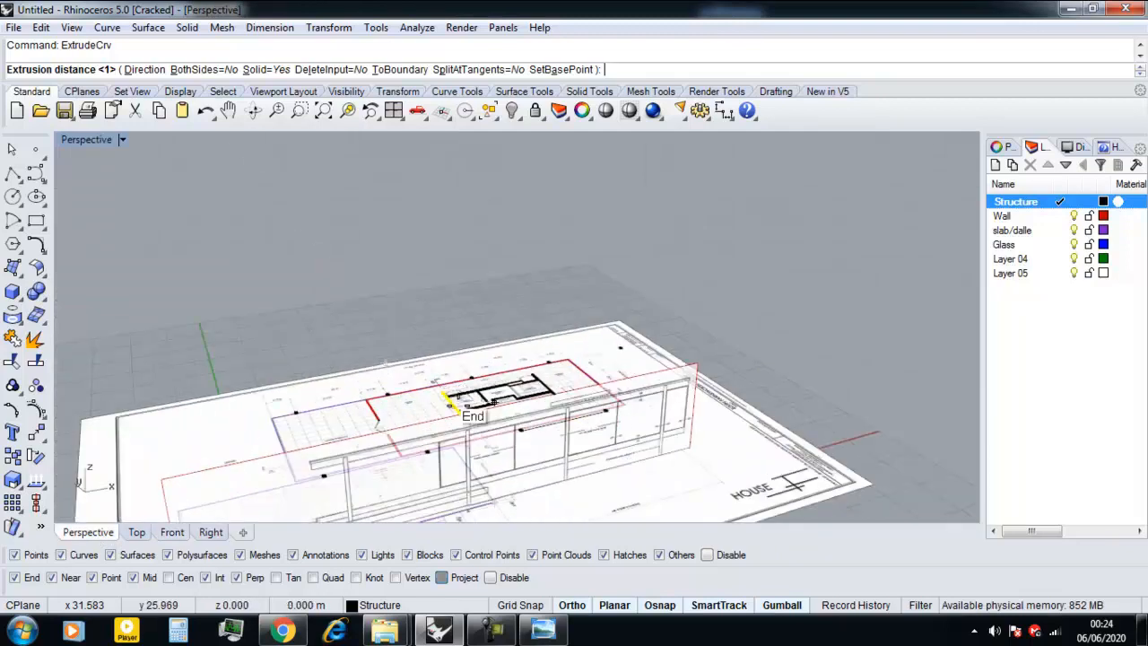
{"action": "scroll", "coordinate": [459, 400], "scroll_direction": "up", "scroll_amount": 4}
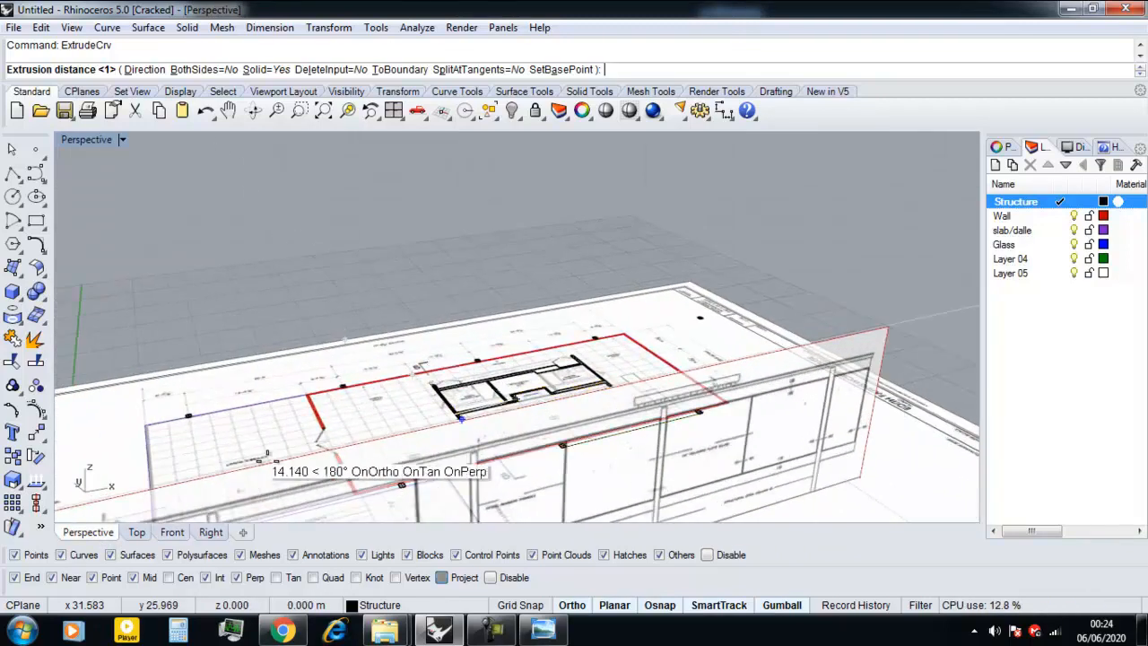
{"action": "left_click", "coordinate": [140, 531]}
{"action": "scroll", "coordinate": [355, 429], "scroll_direction": "down", "scroll_amount": 4}
{"action": "scroll", "coordinate": [524, 416], "scroll_direction": "up", "scroll_amount": 4}
{"action": "key", "text": "Escape"}
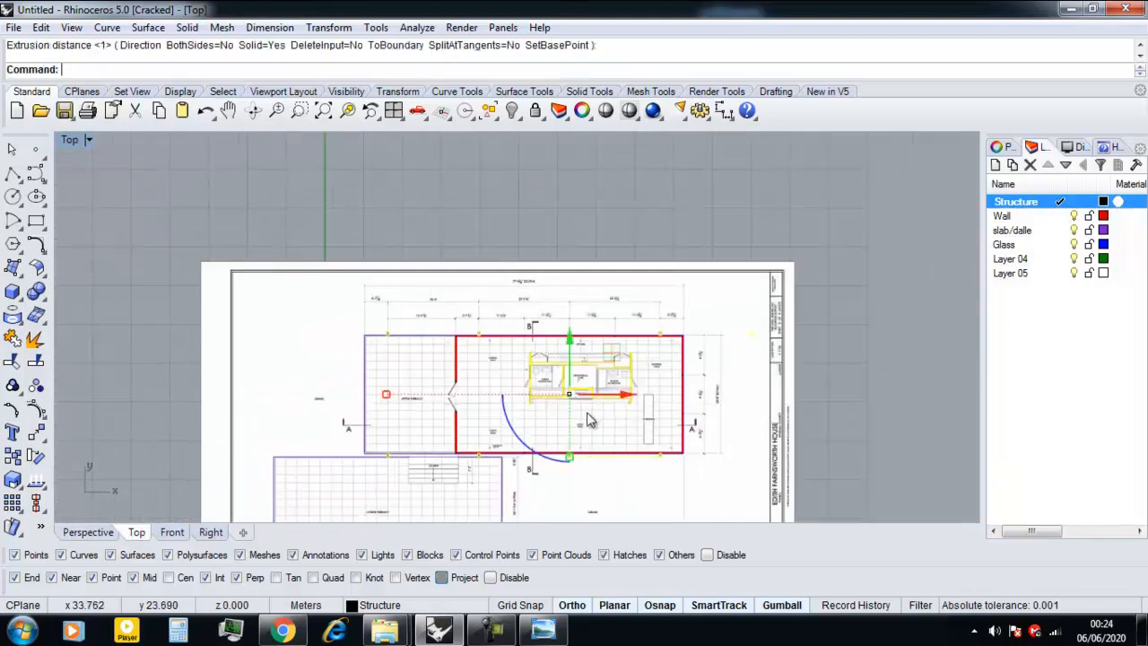
Remove the core curves from the selection and extrude the columns about 8.8 m, up to the roof's underside in the Front elevation.
{"action": "scroll", "coordinate": [588, 421], "scroll_direction": "up", "scroll_amount": 2}
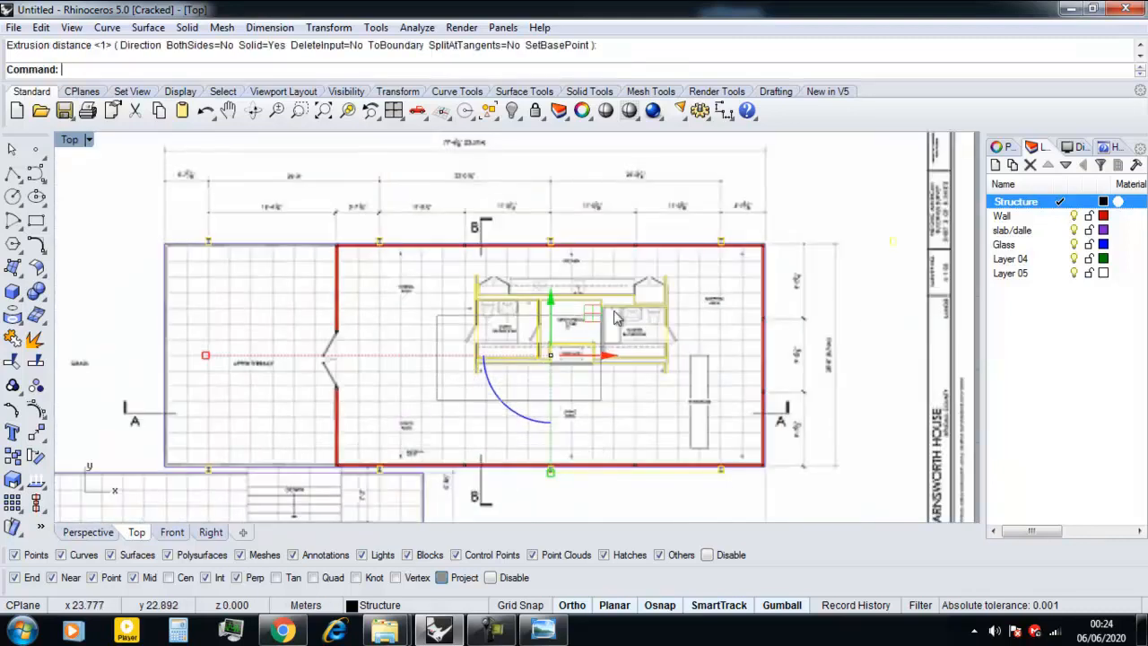
{"action": "key", "text": "Escape"}
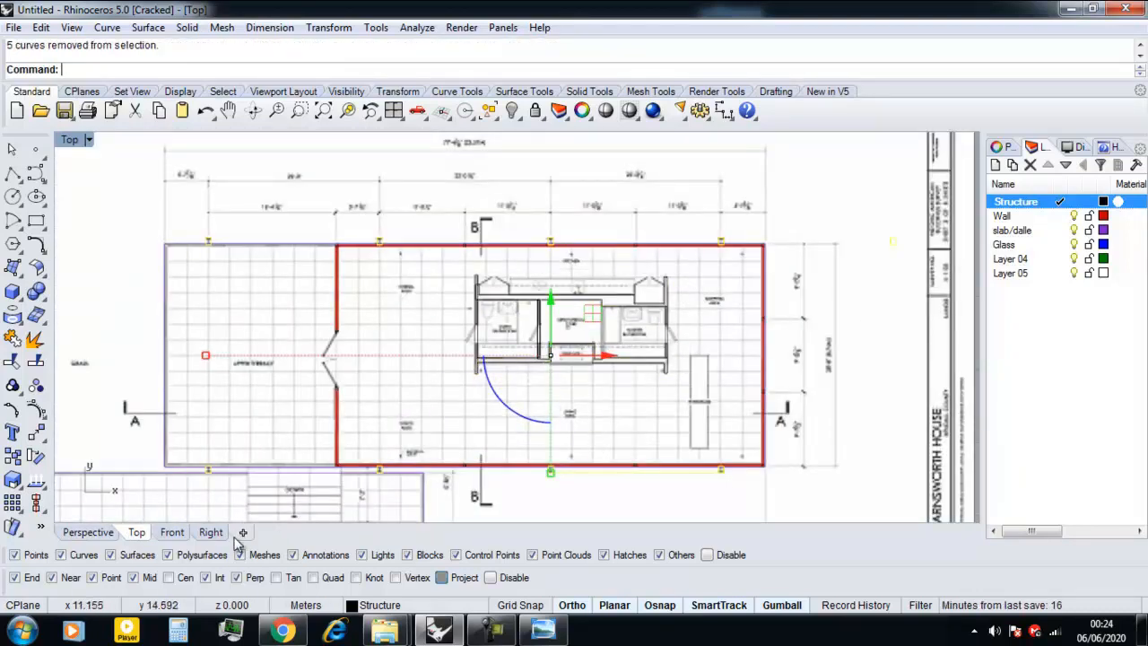
{"action": "left_click", "coordinate": [172, 532]}
{"action": "right_click", "coordinate": [443, 358]}
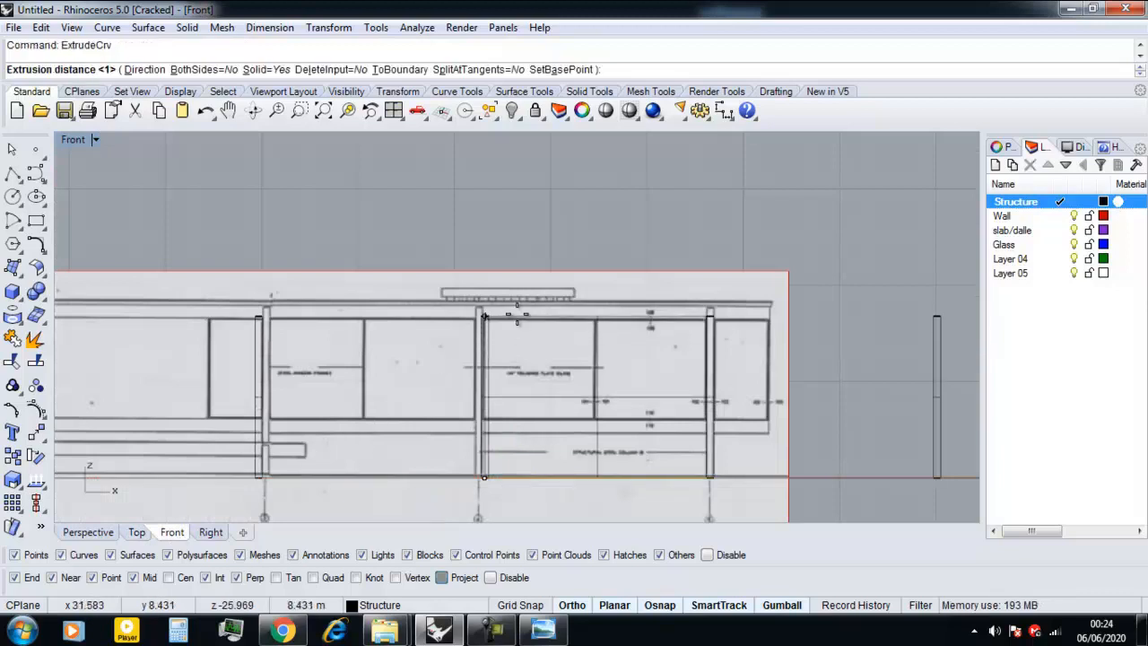
{"action": "scroll", "coordinate": [477, 310], "scroll_direction": "up", "scroll_amount": 2}
{"action": "scroll", "coordinate": [487, 307], "scroll_direction": "down", "scroll_amount": 3}
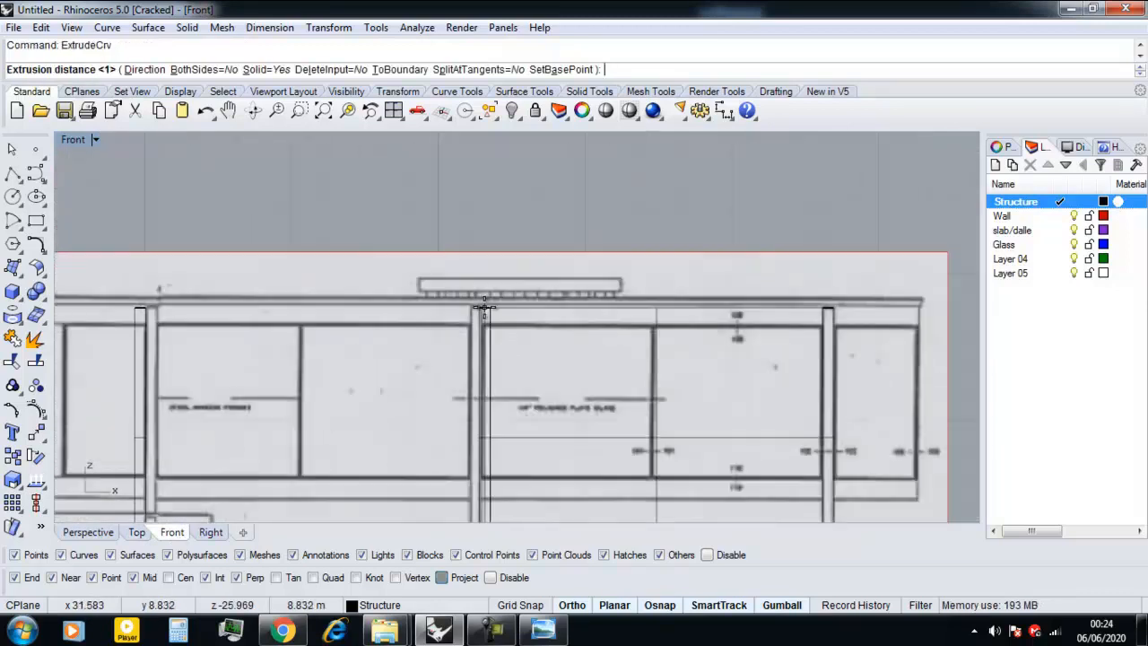
{"action": "scroll", "coordinate": [731, 303], "scroll_direction": "up", "scroll_amount": 4}
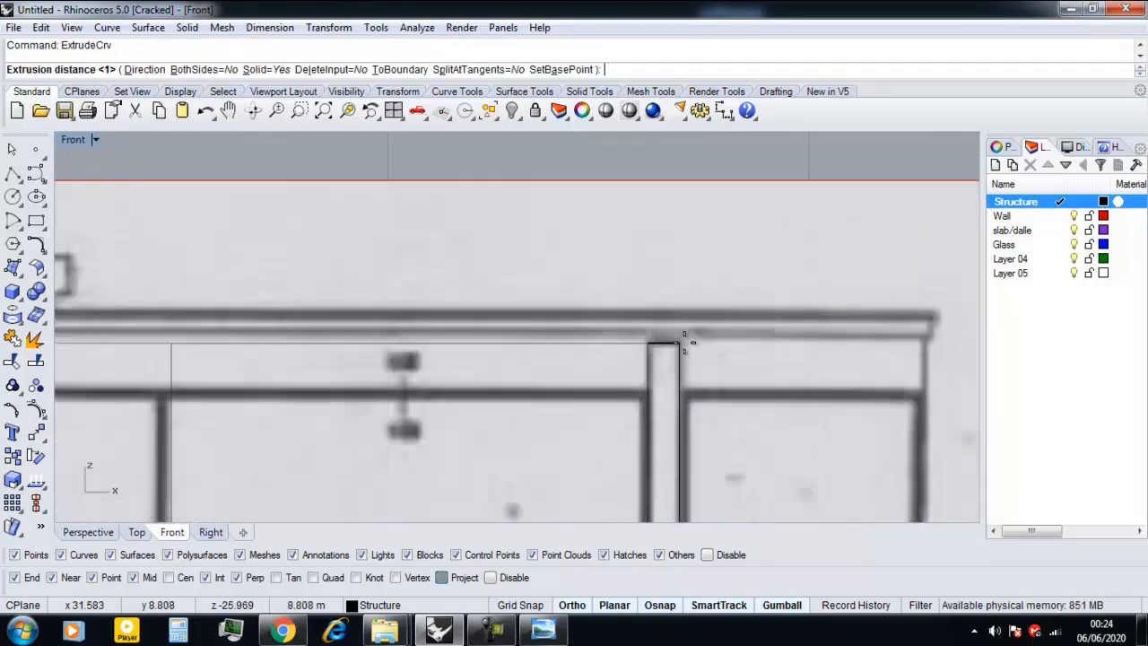
{"action": "scroll", "coordinate": [709, 323], "scroll_direction": "up", "scroll_amount": 3}
{"action": "key", "text": "Escape"}
{"action": "scroll", "coordinate": [547, 390], "scroll_direction": "down", "scroll_amount": 4}
{"action": "scroll", "coordinate": [547, 390], "scroll_direction": "down", "scroll_amount": 5}
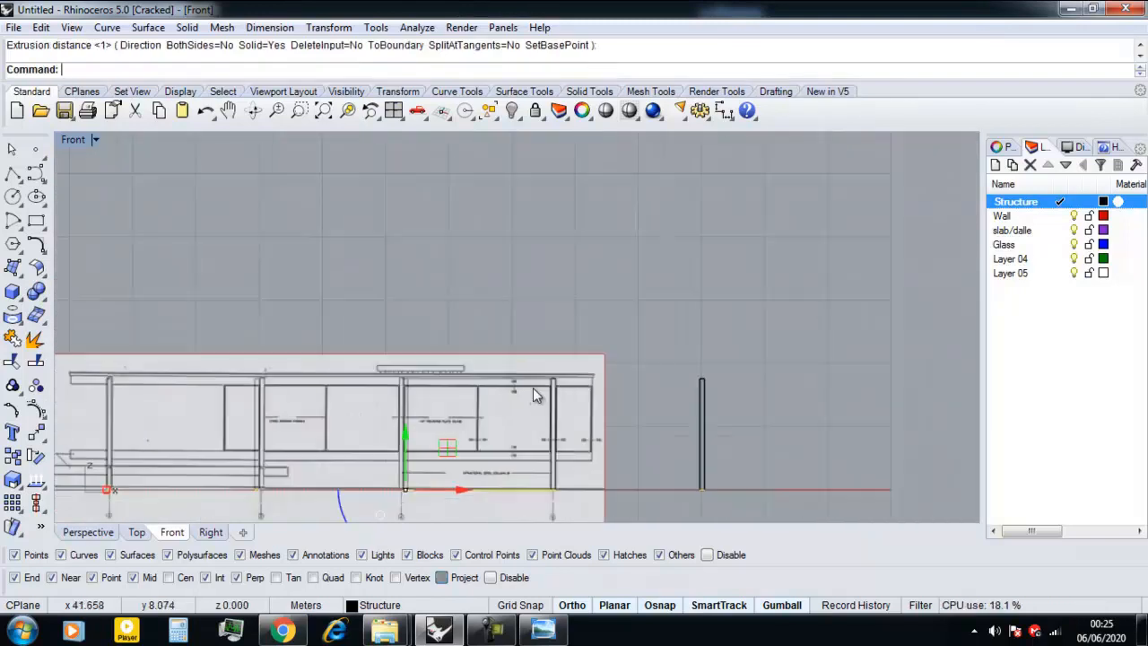
In the Top view, select the pair of facing columns just inside the terrace-side wall, on the upper and lower long walls.
{"action": "scroll", "coordinate": [401, 426], "scroll_direction": "up", "scroll_amount": 3}
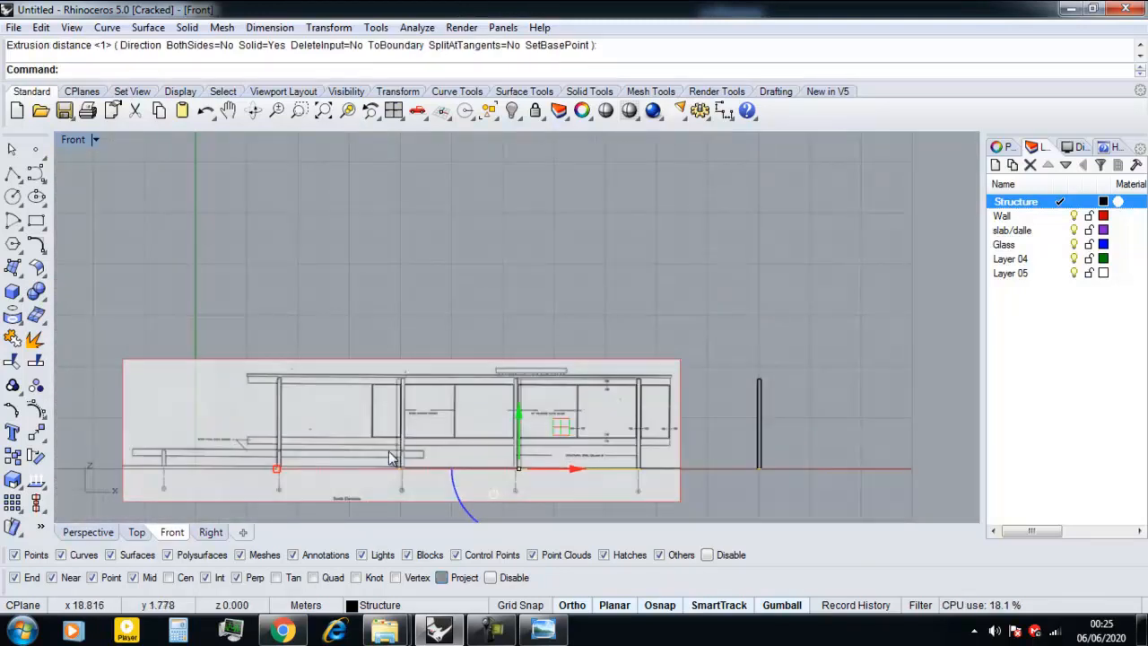
{"action": "scroll", "coordinate": [393, 415], "scroll_direction": "up", "scroll_amount": 5}
{"action": "left_click", "coordinate": [278, 464]}
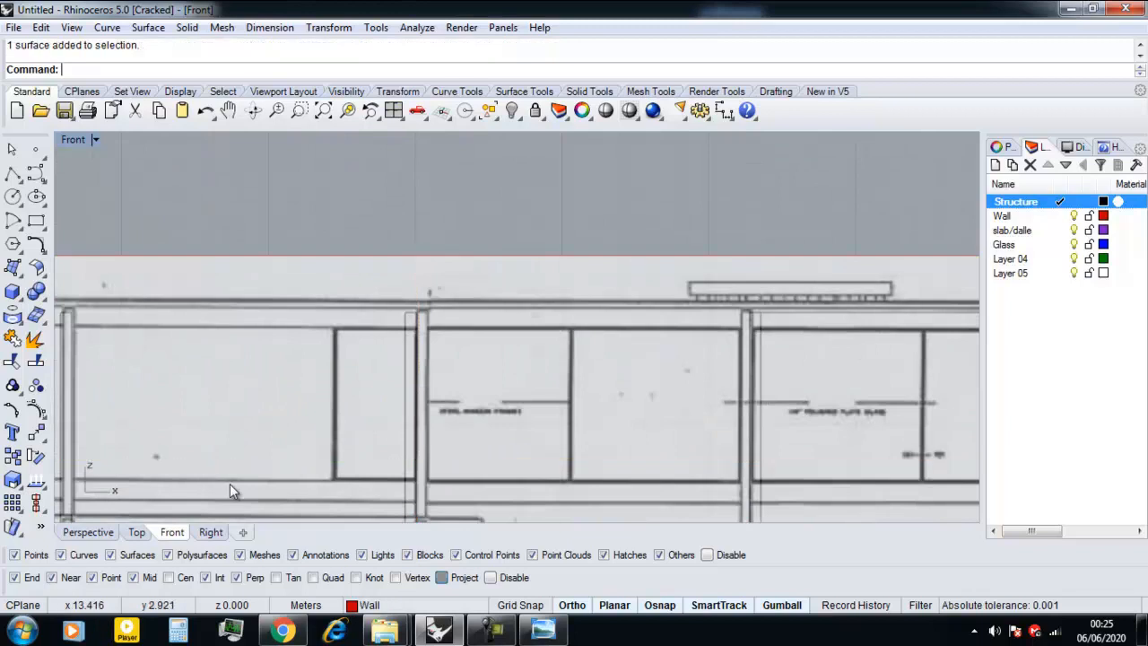
{"action": "left_click", "coordinate": [136, 532]}
{"action": "scroll", "coordinate": [421, 375], "scroll_direction": "up", "scroll_amount": 8}
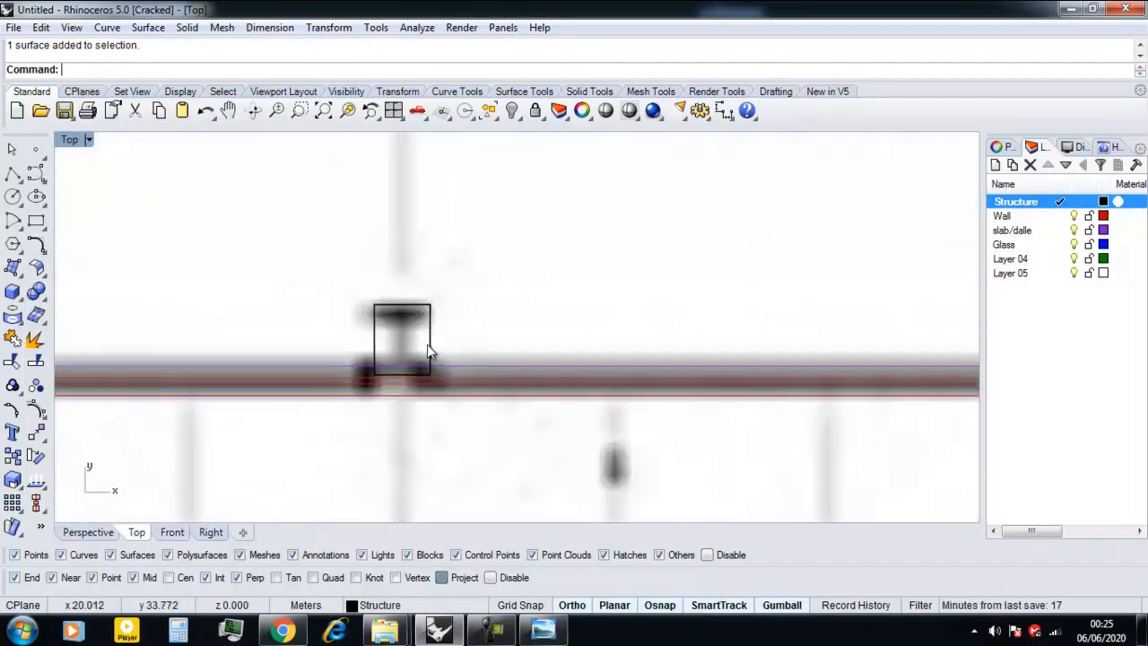
{"action": "left_click", "coordinate": [428, 347]}
{"action": "left_click_drag", "start_coordinate": [423, 342], "coordinate": [429, 345]}
{"action": "scroll", "coordinate": [440, 364], "scroll_direction": "down", "scroll_amount": 8}
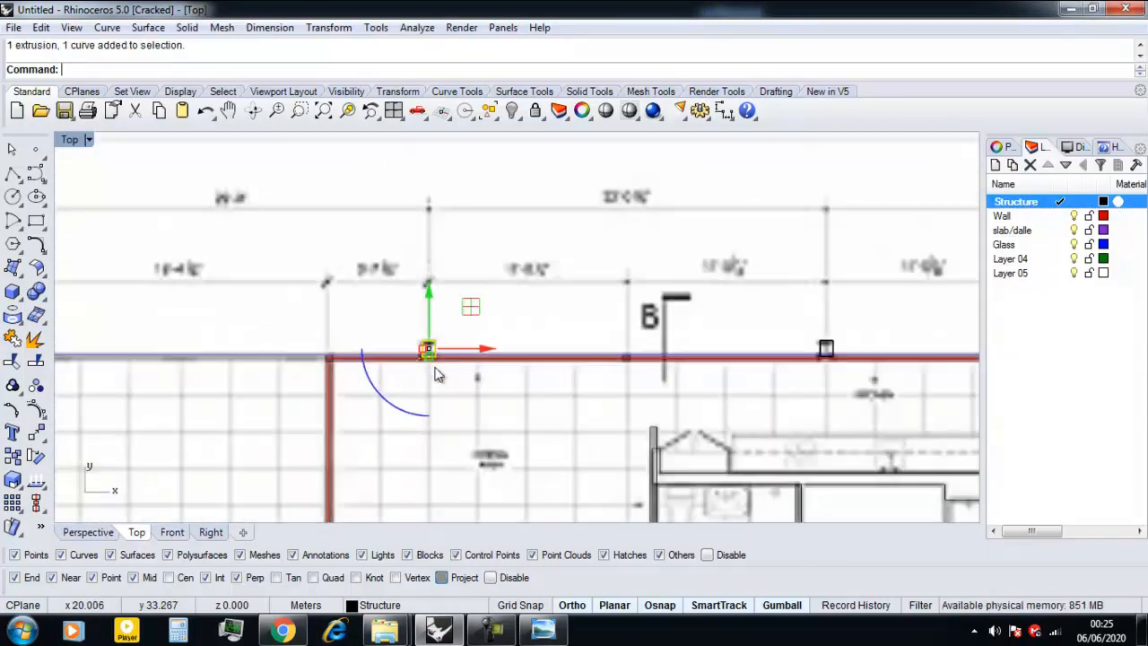
{"action": "scroll", "coordinate": [409, 377], "scroll_direction": "up", "scroll_amount": 10}
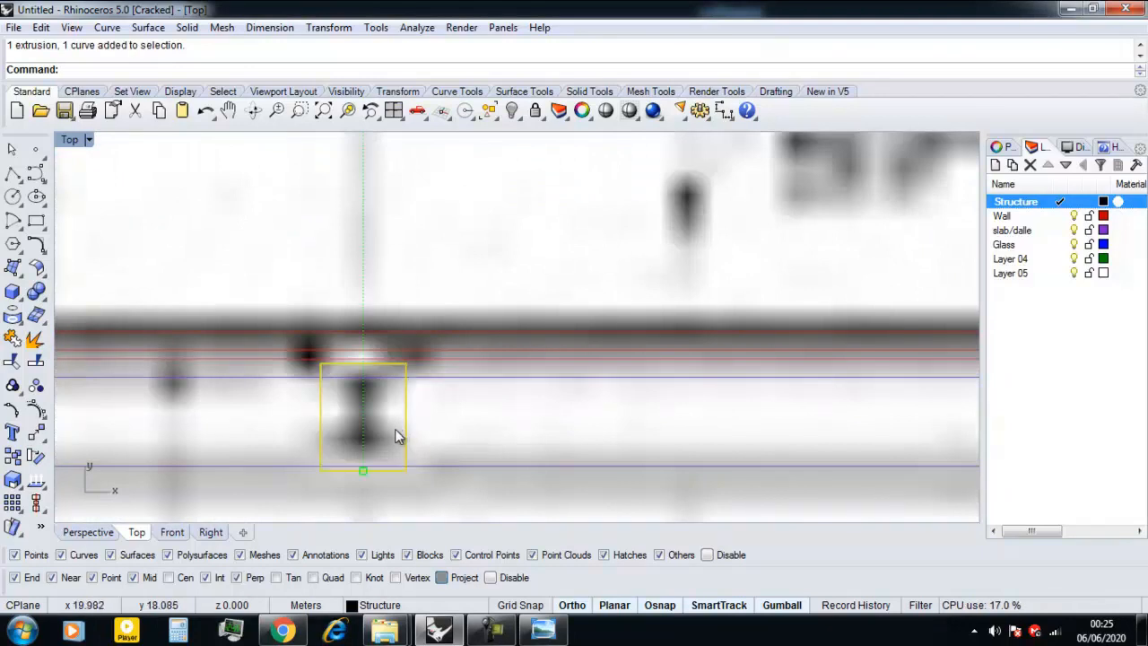
Compare the positions of the two selected columns with the column marks on the plan image.
{"action": "scroll", "coordinate": [399, 433], "scroll_direction": "down", "scroll_amount": 7}
{"action": "scroll", "coordinate": [651, 267], "scroll_direction": "up", "scroll_amount": 2}
{"action": "right_click_drag", "start_coordinate": [650, 267], "coordinate": [538, 335]}
{"action": "scroll", "coordinate": [427, 262], "scroll_direction": "down", "scroll_amount": 4}
{"action": "right_click_drag", "start_coordinate": [356, 317], "coordinate": [387, 282]}
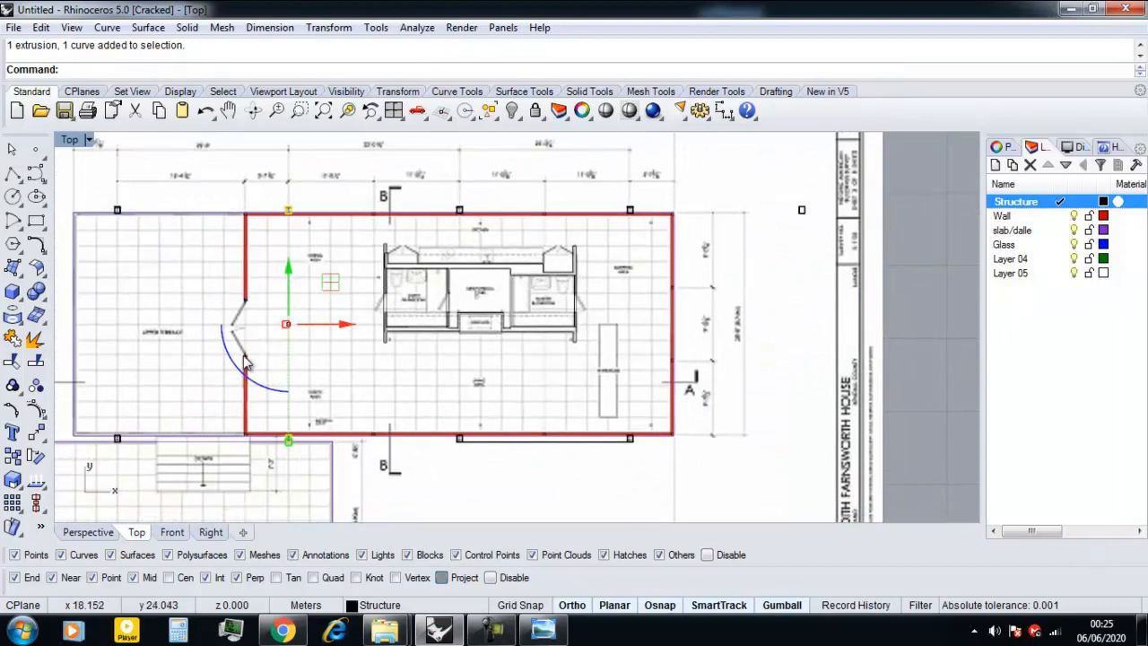
{"action": "scroll", "coordinate": [207, 267], "scroll_direction": "up", "scroll_amount": 4}
{"action": "right_click_drag", "start_coordinate": [277, 244], "coordinate": [283, 326]}
{"action": "scroll", "coordinate": [316, 405], "scroll_direction": "up", "scroll_amount": 4}
{"action": "right_click_drag", "start_coordinate": [339, 451], "coordinate": [311, 254]}
{"action": "mouse_move", "coordinate": [328, 393]}
{"action": "right_mouse_down"}
{"action": "mouse_move", "coordinate": [333, 329]}
{"action": "mouse_move", "coordinate": [331, 351]}
{"action": "right_mouse_up"}
{"action": "scroll", "coordinate": [326, 432], "scroll_direction": "up", "scroll_amount": 10}
{"action": "scroll", "coordinate": [349, 445], "scroll_direction": "down", "scroll_amount": 4}
{"action": "right_click_drag", "start_coordinate": [338, 300], "coordinate": [375, 498]}
{"action": "scroll", "coordinate": [367, 343], "scroll_direction": "down", "scroll_amount": 6}
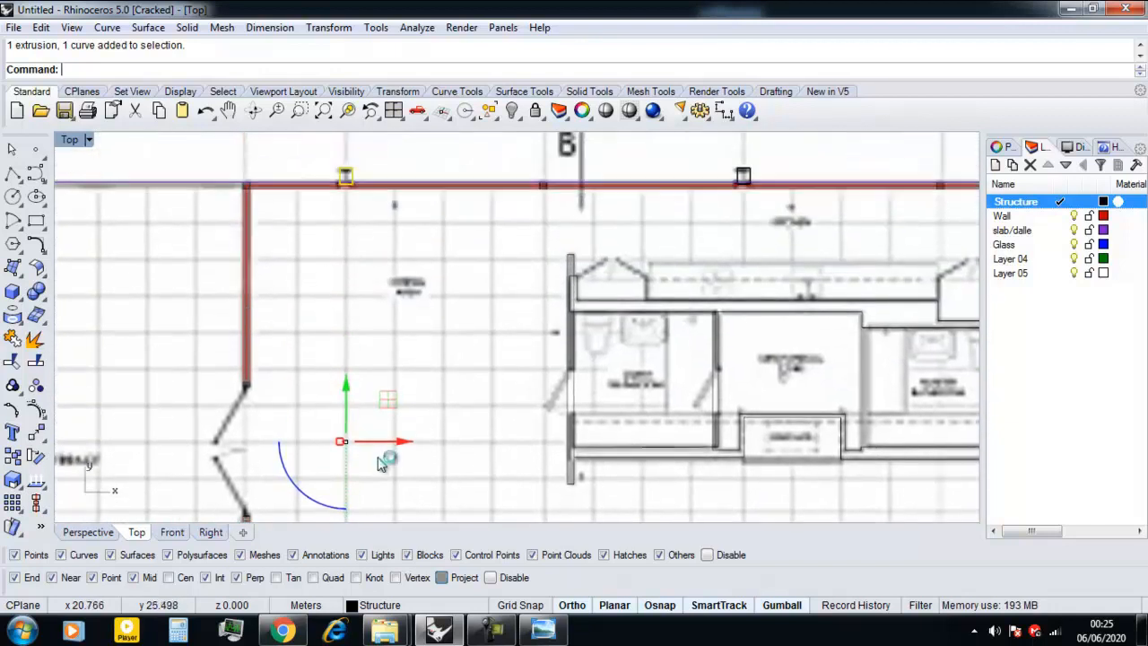
Nudge the two selected columns slightly along the X axis and deselect them.
{"action": "left_click_drag", "start_coordinate": [405, 439], "coordinate": [402, 443]}
{"action": "scroll", "coordinate": [400, 412], "scroll_direction": "down", "scroll_amount": 8}
{"action": "scroll", "coordinate": [395, 410], "scroll_direction": "down", "scroll_amount": 10}
{"action": "left_click", "coordinate": [377, 457]}
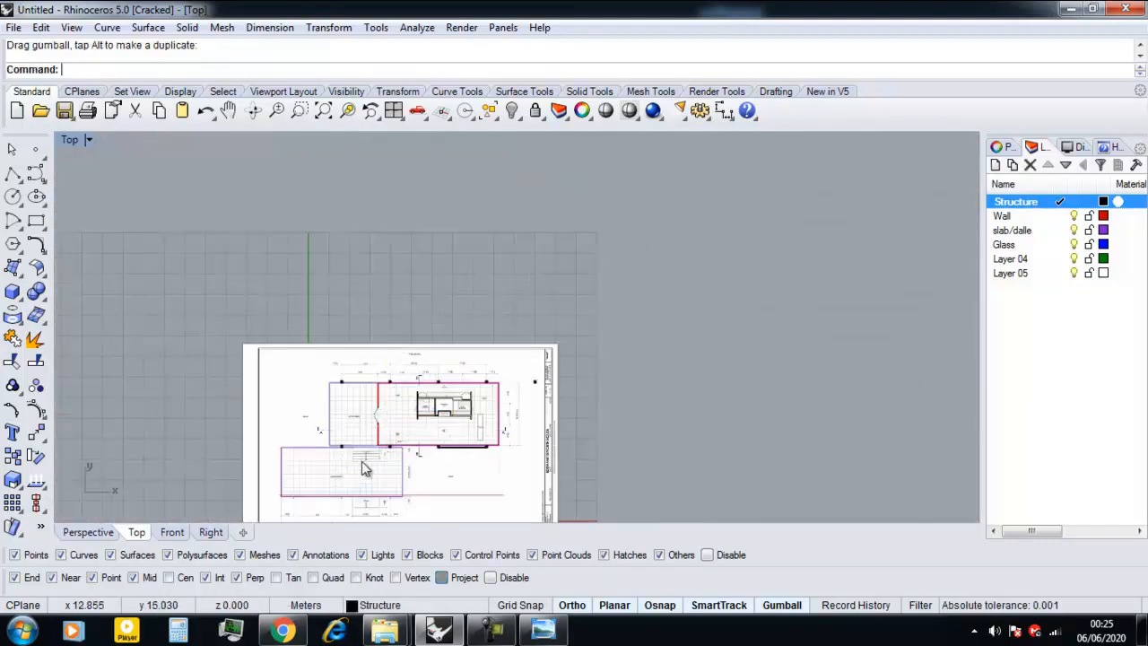
Compare the extruded columns with the elevation image in the Front view and with the plan in the Top view.
{"action": "left_click", "coordinate": [173, 535]}
{"action": "scroll", "coordinate": [414, 368], "scroll_direction": "down", "scroll_amount": 10}
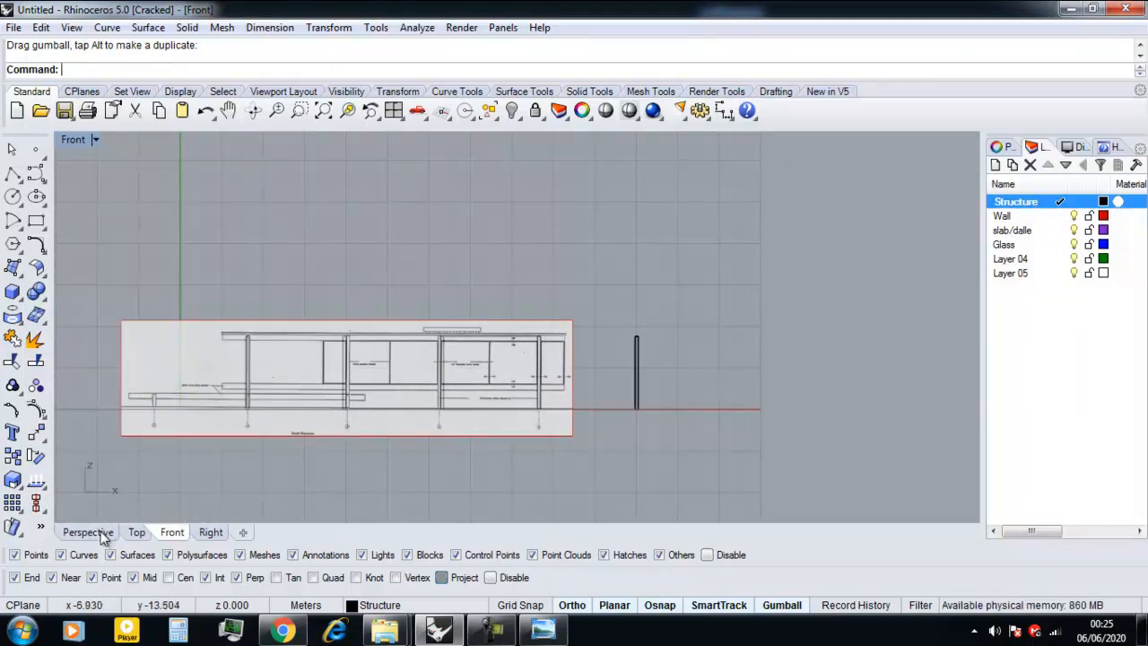
{"action": "left_click", "coordinate": [135, 532]}
{"action": "scroll", "coordinate": [384, 389], "scroll_direction": "down", "scroll_amount": 2}
{"action": "scroll", "coordinate": [390, 404], "scroll_direction": "up", "scroll_amount": 3}
{"action": "scroll", "coordinate": [395, 412], "scroll_direction": "up", "scroll_amount": 2}
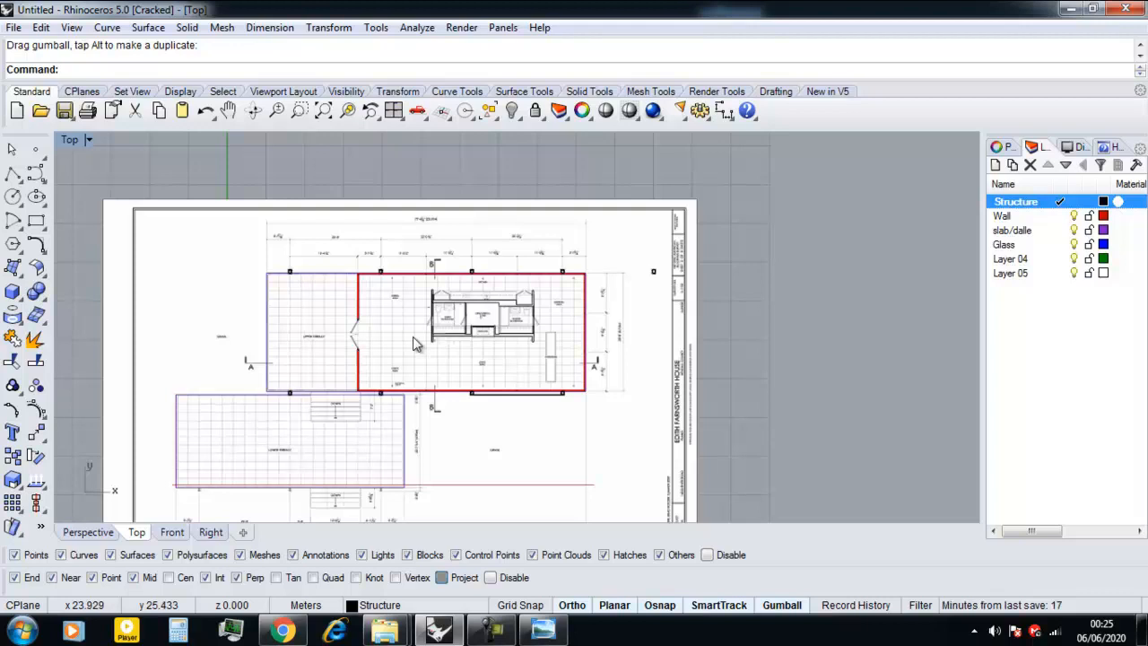
{"action": "scroll", "coordinate": [381, 335], "scroll_direction": "down", "scroll_amount": 2}
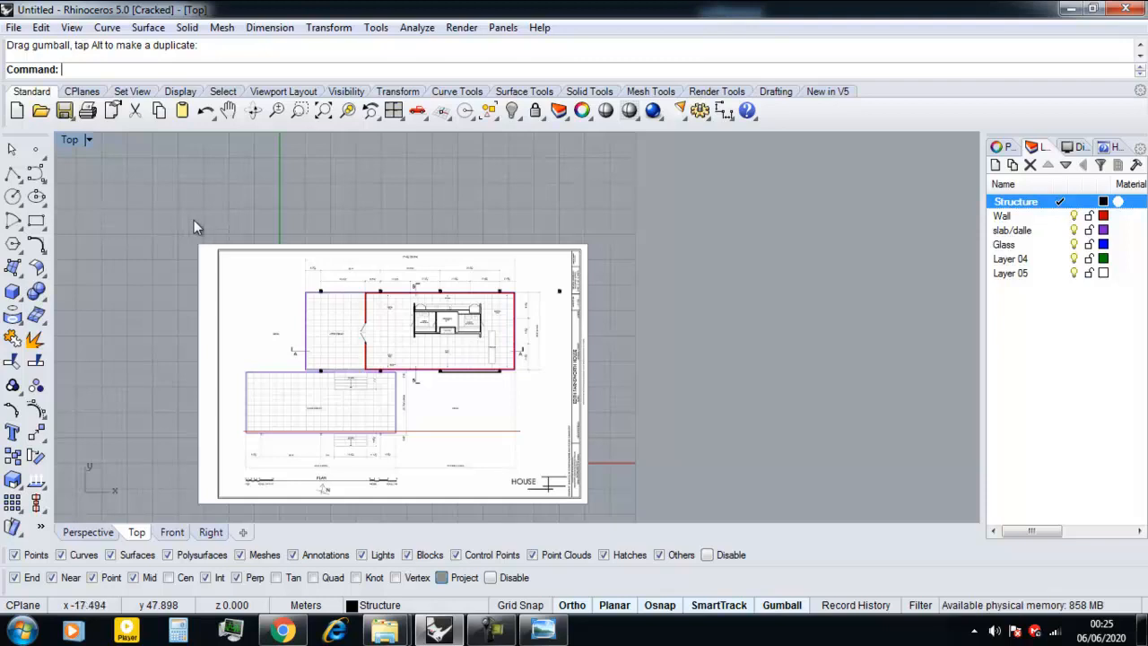
Select the main house's plan curves and columns in the Top view and check them against the Front elevation.
{"action": "left_click_drag", "start_coordinate": [228, 217], "coordinate": [572, 398]}
{"action": "scroll", "coordinate": [483, 387], "scroll_direction": "up", "scroll_amount": 2}
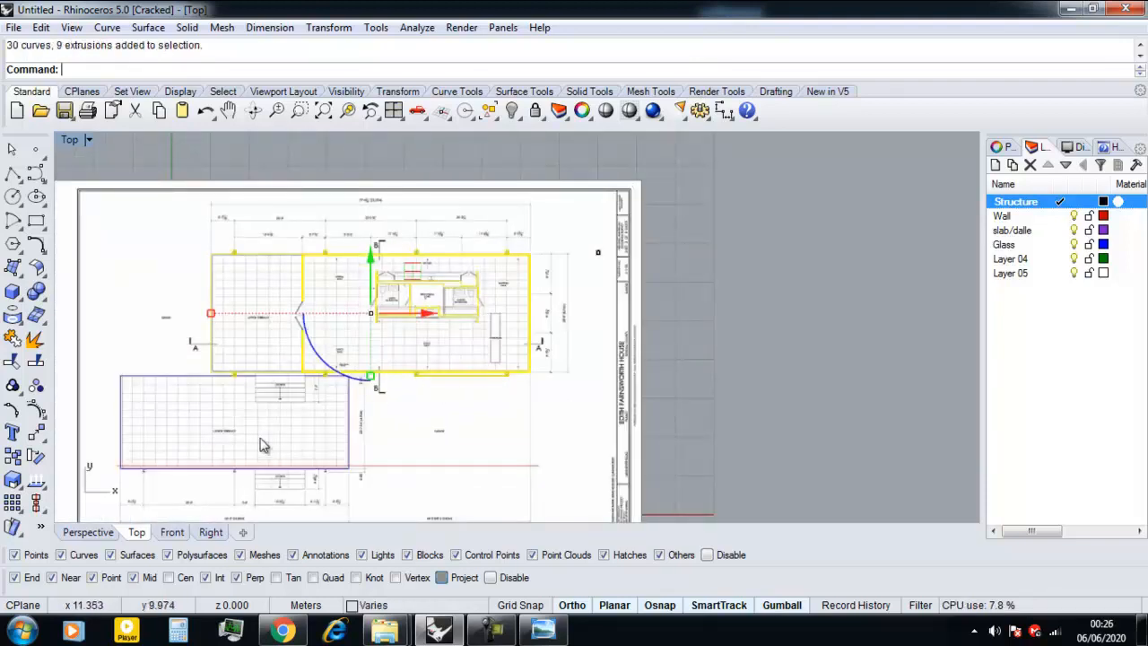
{"action": "left_click", "coordinate": [172, 533]}
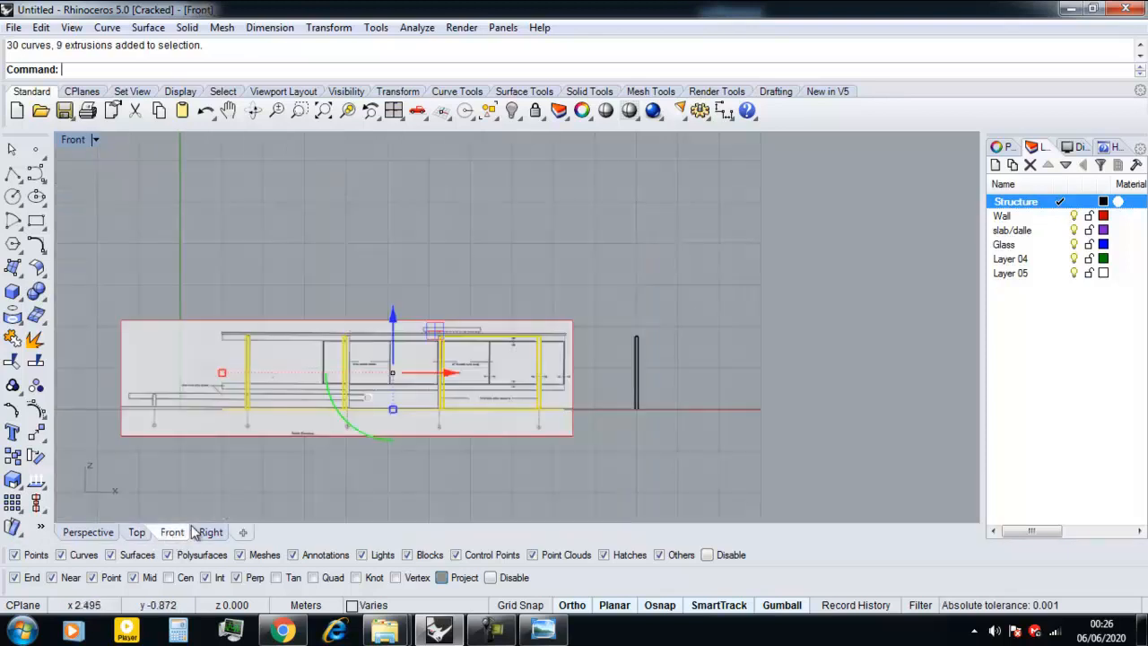
{"action": "scroll", "coordinate": [417, 435], "scroll_direction": "up", "scroll_amount": 2}
{"action": "scroll", "coordinate": [665, 392], "scroll_direction": "up", "scroll_amount": 1}
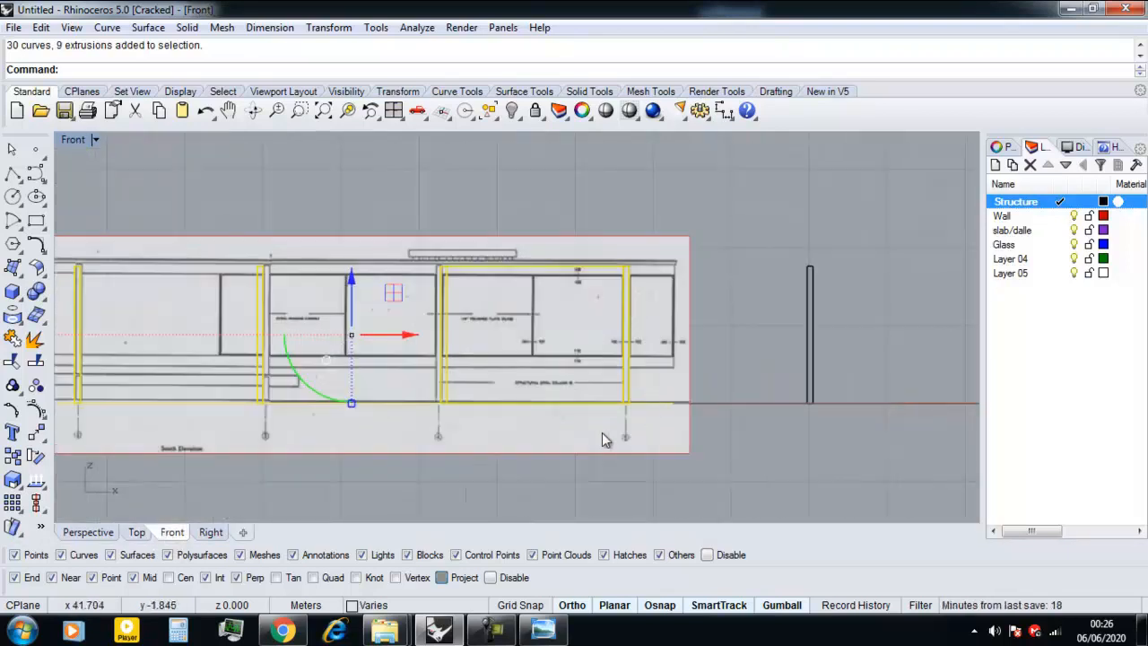
{"action": "scroll", "coordinate": [631, 405], "scroll_direction": "up", "scroll_amount": 2}
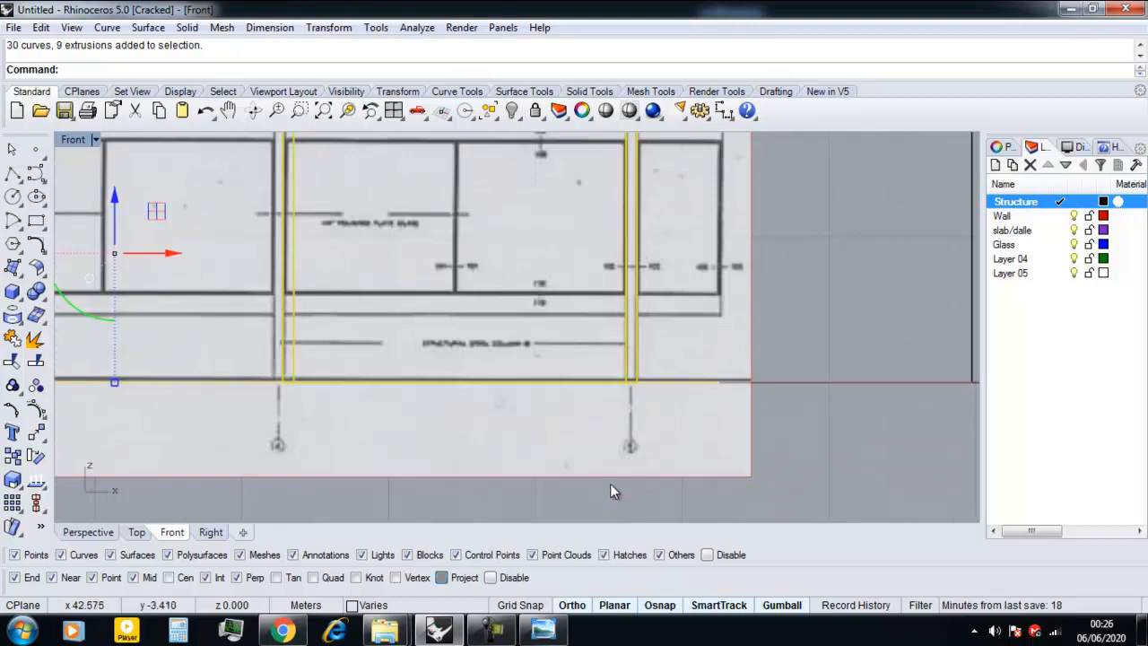
Remove the extruded columns at the elevation image's rightmost column line from the selection.
{"action": "left_click", "coordinate": [639, 357], "text": "ctrl"}
{"action": "left_click", "coordinate": [638, 359], "text": "ctrl"}
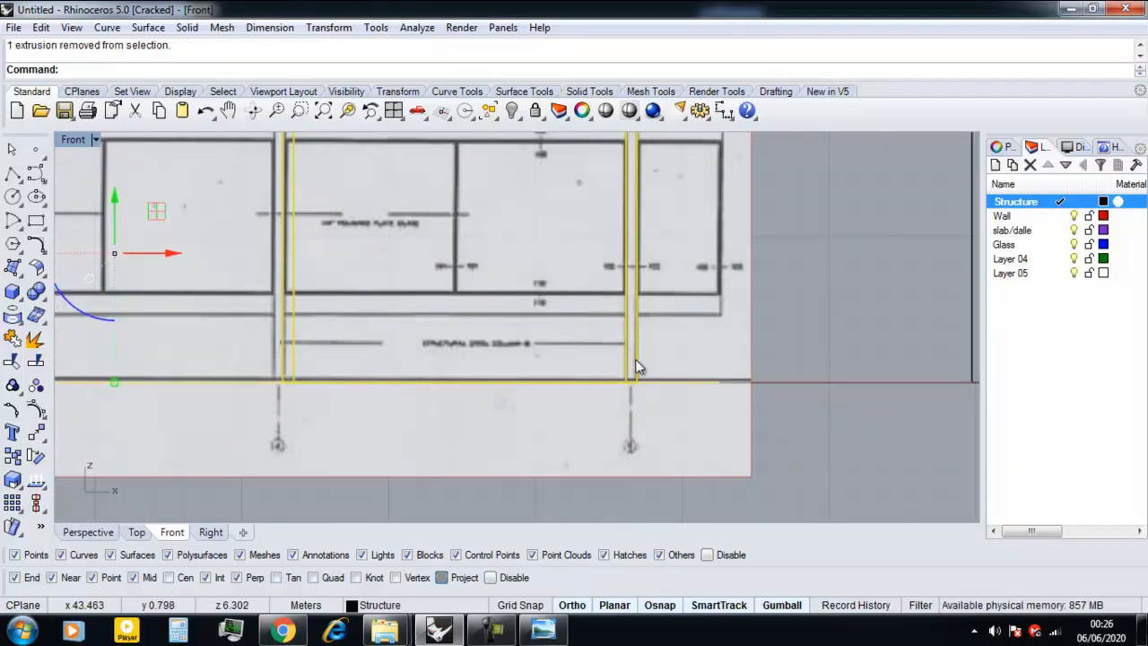
{"action": "left_click", "coordinate": [636, 359], "text": "ctrl"}
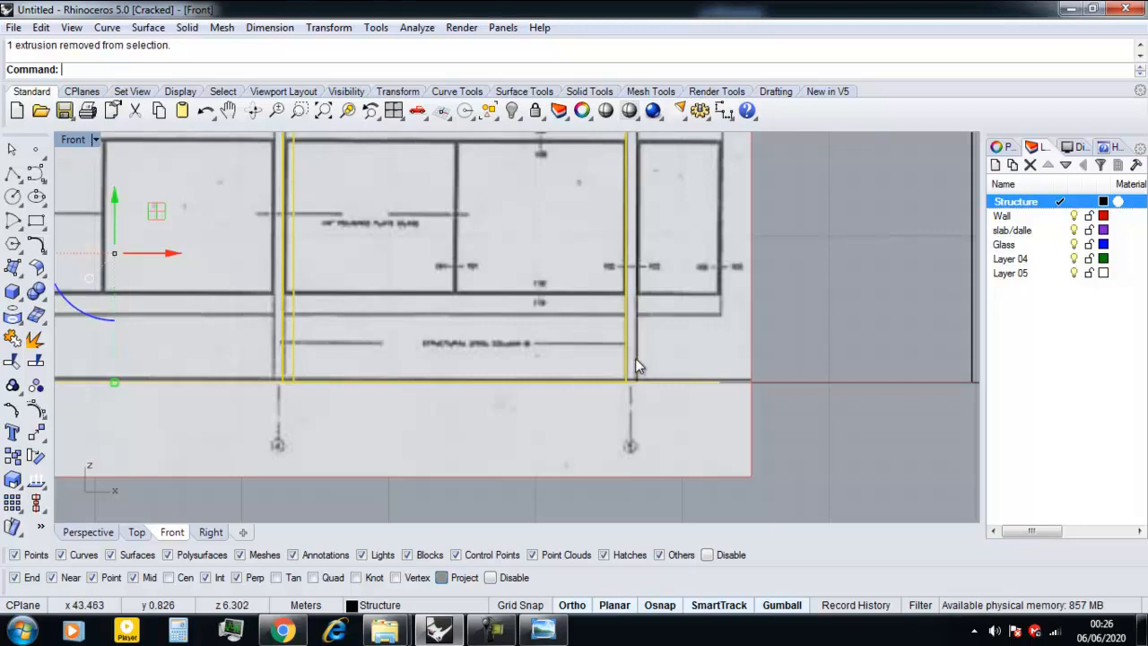
{"action": "left_click", "coordinate": [625, 360], "text": "ctrl"}
{"action": "scroll", "coordinate": [646, 352], "scroll_direction": "down", "scroll_amount": 8}
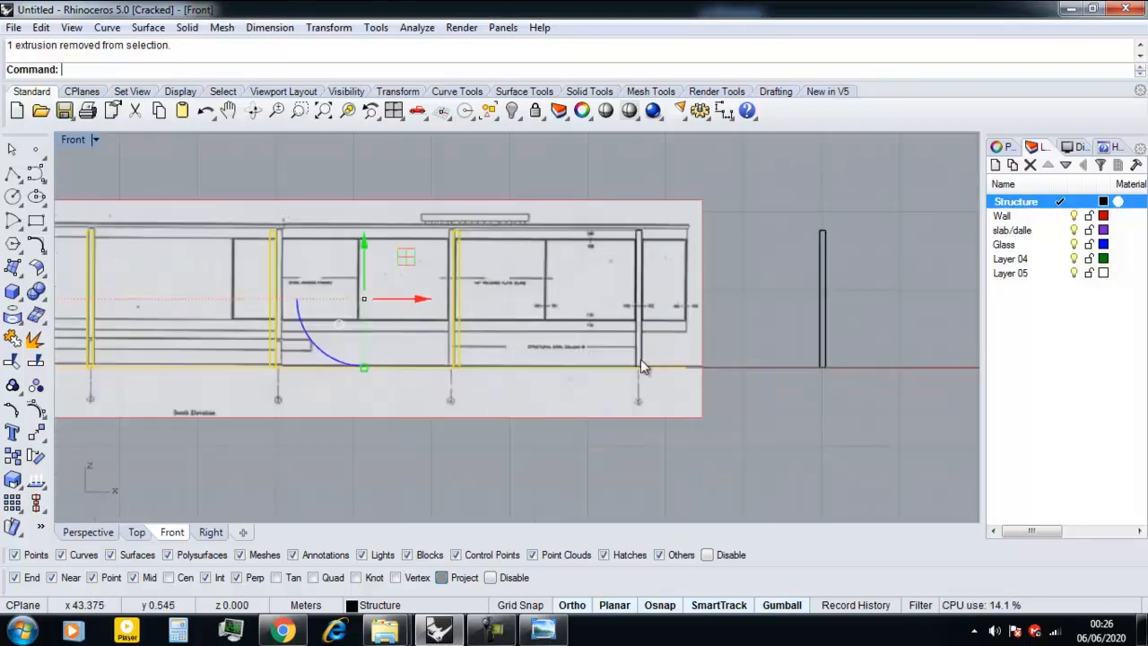
{"action": "scroll", "coordinate": [628, 360], "scroll_direction": "up", "scroll_amount": 6}
{"action": "scroll", "coordinate": [459, 368], "scroll_direction": "up", "scroll_amount": 5}
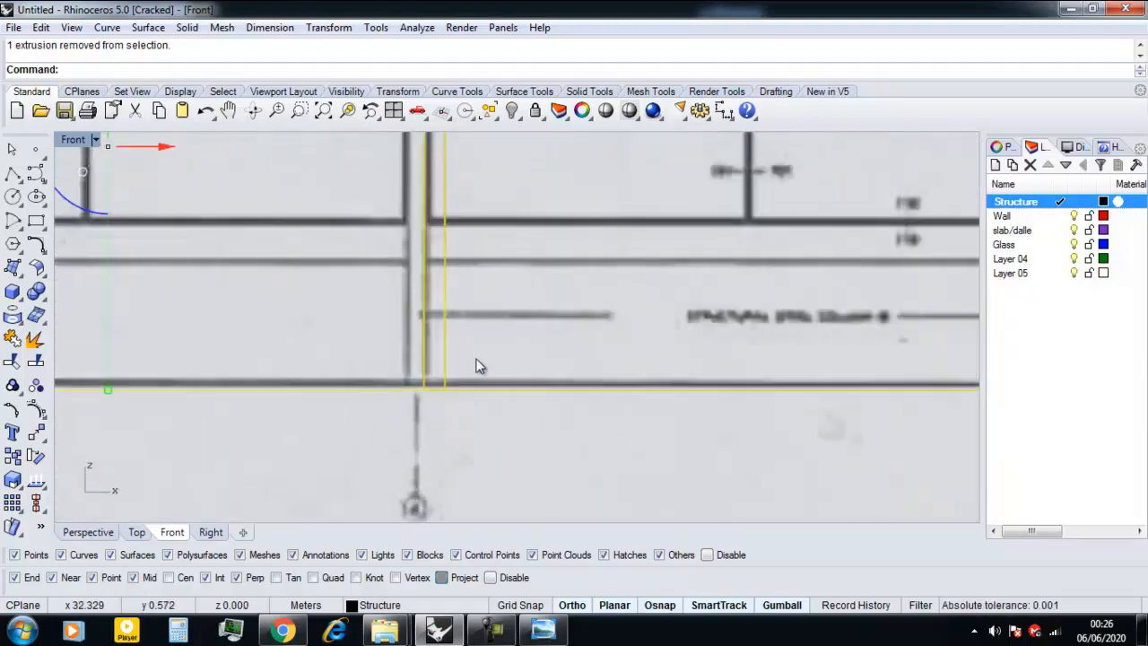
{"action": "mouse_move", "coordinate": [493, 340]}
{"action": "left_mouse_down"}
{"action": "mouse_move", "coordinate": [388, 363]}
{"action": "mouse_move", "coordinate": [464, 371]}
{"action": "mouse_move", "coordinate": [511, 410]}
{"action": "mouse_move", "coordinate": [478, 396]}
{"action": "mouse_move", "coordinate": [491, 166]}
{"action": "mouse_move", "coordinate": [430, 364]}
{"action": "mouse_move", "coordinate": [523, 57]}
{"action": "left_mouse_up"}
{"action": "key", "text": "super"}
{"action": "key", "text": "super"}
{"action": "left_click_drag", "start_coordinate": [511, 17], "coordinate": [463, 344]}
{"action": "scroll", "coordinate": [462, 368], "scroll_direction": "down", "scroll_amount": 10}
Select the south elevation image surface in the Front view and lock it.
{"action": "left_click", "coordinate": [544, 405]}
{"action": "left_click", "coordinate": [545, 408]}
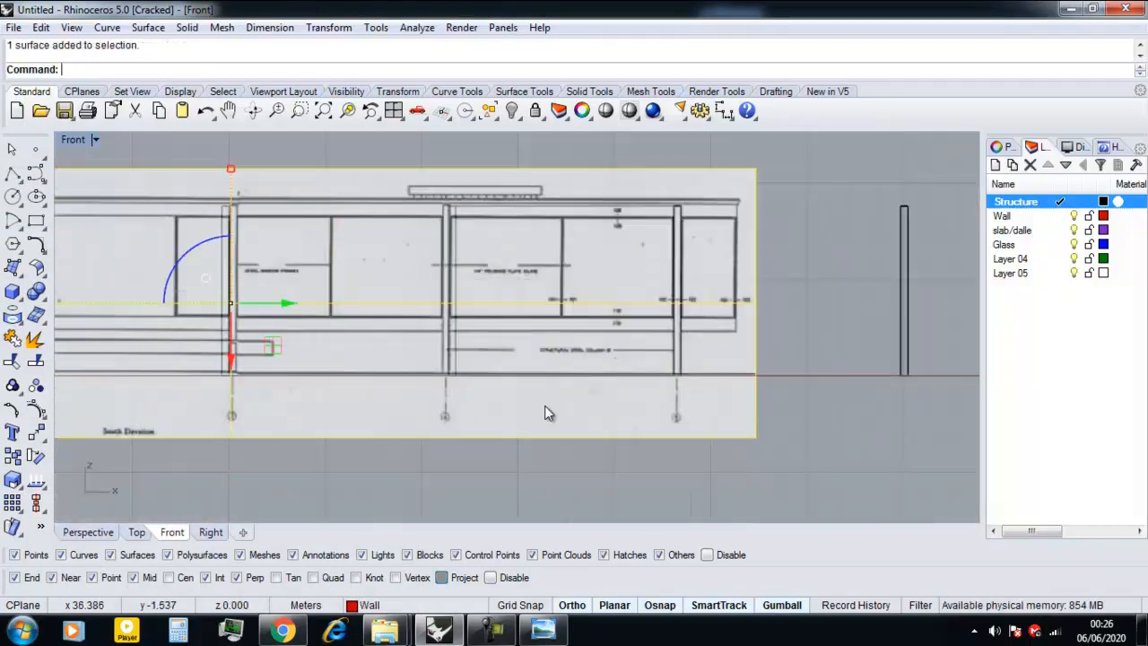
{"action": "key", "text": "Return"}
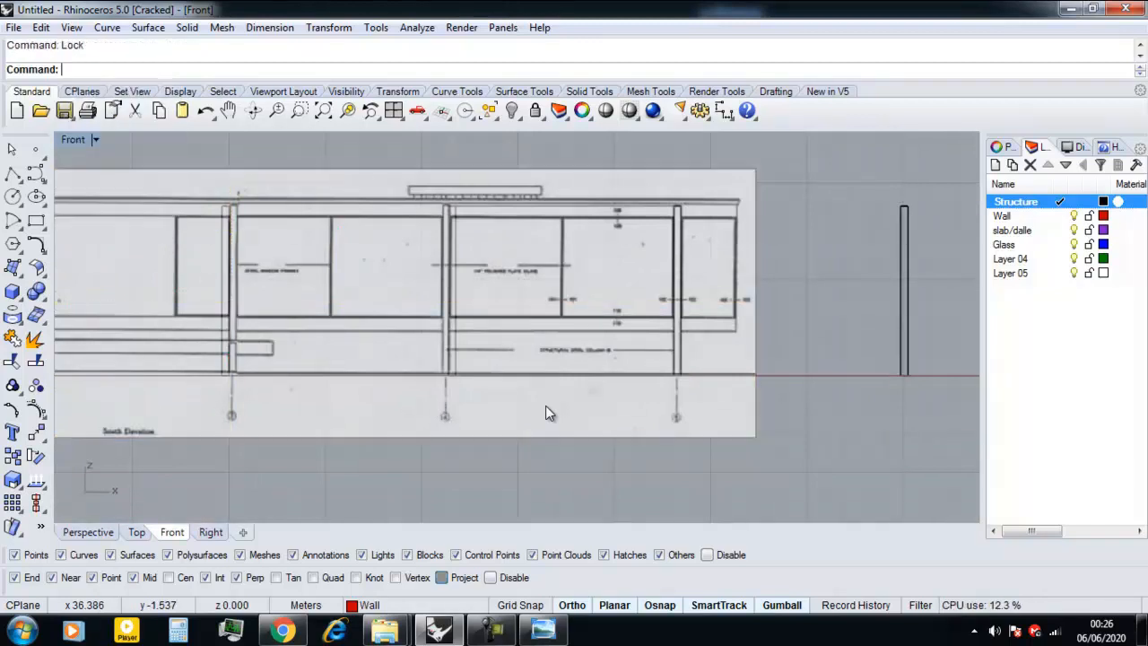
In the Top view, select the small frame rectangles along the upper long wall of the main house plan.
{"action": "scroll", "coordinate": [545, 405], "scroll_direction": "down", "scroll_amount": 1}
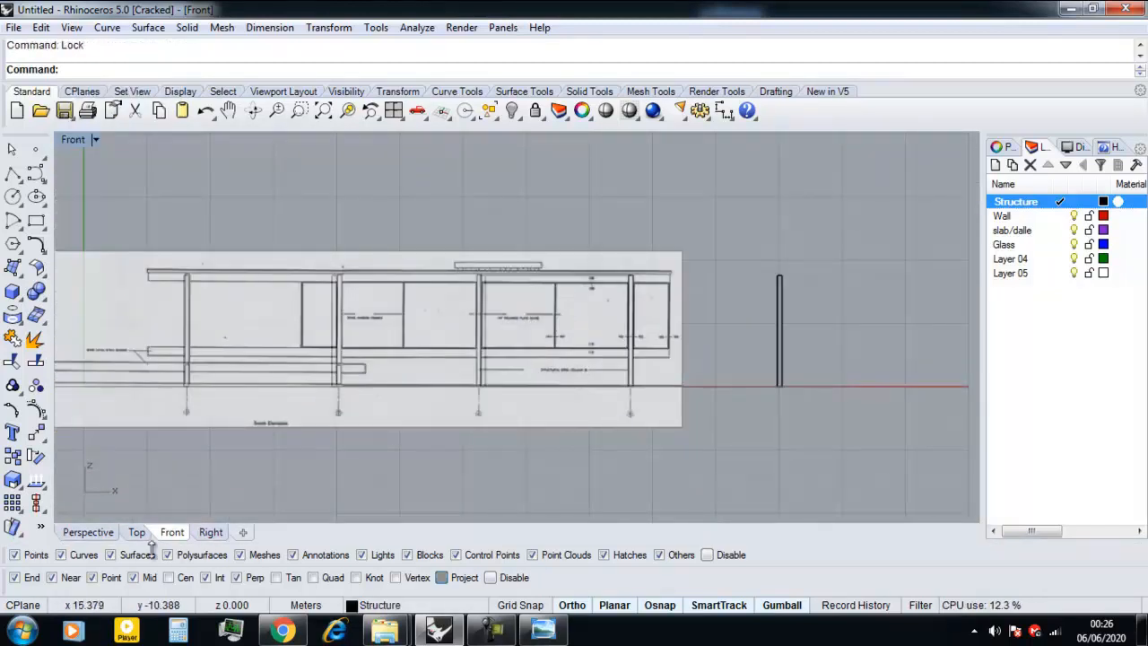
{"action": "left_click", "coordinate": [136, 532]}
{"action": "scroll", "coordinate": [365, 323], "scroll_direction": "down", "scroll_amount": 1}
{"action": "scroll", "coordinate": [366, 323], "scroll_direction": "up", "scroll_amount": 3}
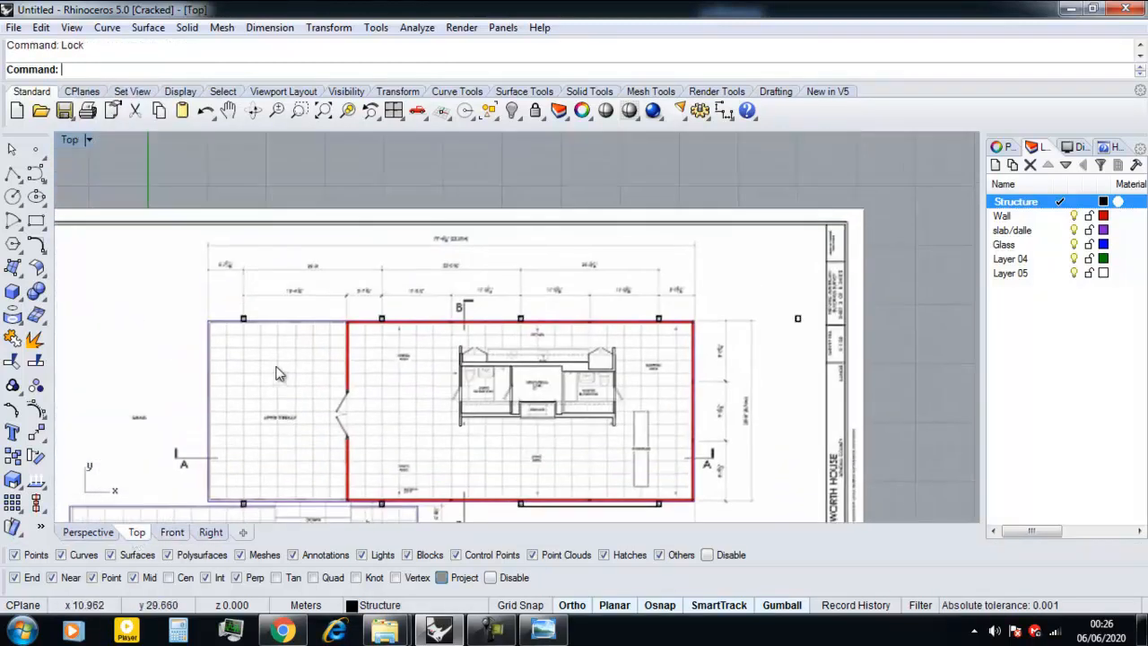
{"action": "scroll", "coordinate": [260, 349], "scroll_direction": "down", "scroll_amount": 3}
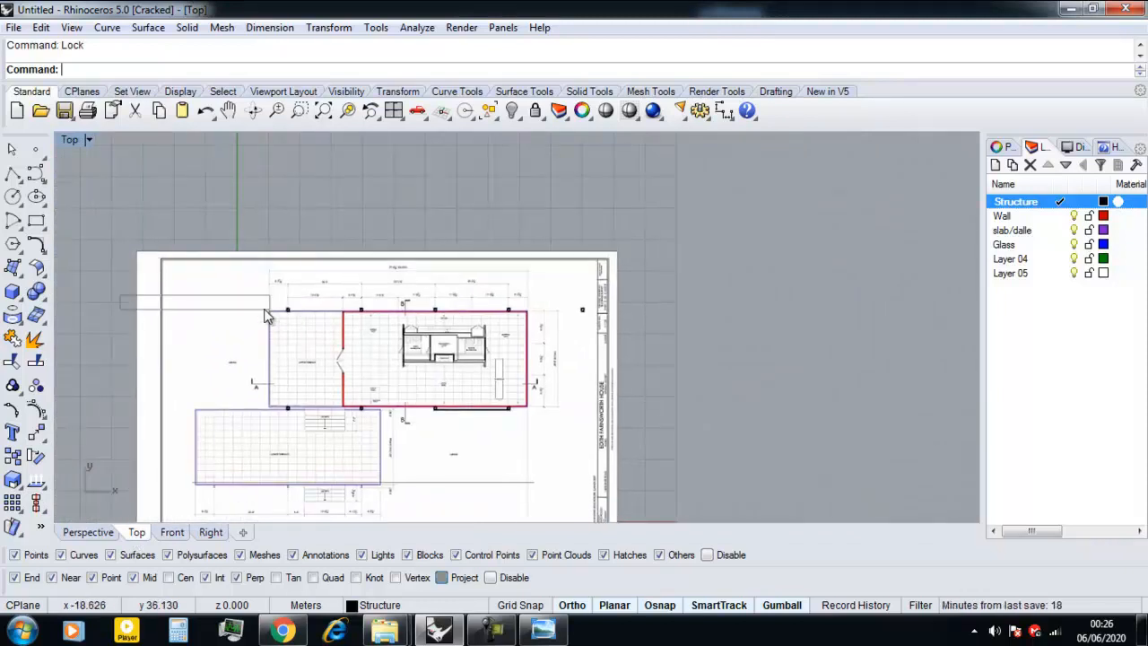
{"action": "scroll", "coordinate": [319, 313], "scroll_direction": "up", "scroll_amount": 5}
{"action": "scroll", "coordinate": [237, 279], "scroll_direction": "down", "scroll_amount": 3}
{"action": "left_click_drag", "start_coordinate": [219, 266], "coordinate": [261, 508]}
{"action": "left_click", "coordinate": [360, 335]}
{"action": "scroll", "coordinate": [335, 303], "scroll_direction": "up", "scroll_amount": 8}
{"action": "left_click_drag", "start_coordinate": [308, 257], "coordinate": [373, 316]}
{"action": "right_click_drag", "start_coordinate": [336, 299], "coordinate": [292, 256]}
{"action": "right_click_drag", "start_coordinate": [455, 333], "coordinate": [372, 360]}
{"action": "scroll", "coordinate": [515, 309], "scroll_direction": "up", "scroll_amount": 6}
{"action": "left_click_drag", "start_coordinate": [447, 254], "coordinate": [542, 348], "text": "shift"}
{"action": "scroll", "coordinate": [547, 348], "scroll_direction": "down", "scroll_amount": 4}
{"action": "right_click_drag", "start_coordinate": [619, 341], "coordinate": [434, 330]}
{"action": "scroll", "coordinate": [583, 327], "scroll_direction": "up", "scroll_amount": 3}
{"action": "right_click_drag", "start_coordinate": [740, 348], "coordinate": [476, 349]}
{"action": "right_click_drag", "start_coordinate": [973, 371], "coordinate": [485, 364]}
Add the frame rectangles along the short end wall opposite the entrance to the selection.
{"action": "scroll", "coordinate": [791, 345], "scroll_direction": "down", "scroll_amount": 6}
{"action": "right_click_drag", "start_coordinate": [682, 404], "coordinate": [601, 218]}
{"action": "scroll", "coordinate": [689, 294], "scroll_direction": "up", "scroll_amount": 4}
{"action": "scroll", "coordinate": [740, 359], "scroll_direction": "down", "scroll_amount": 8}
{"action": "right_click_drag", "start_coordinate": [739, 472], "coordinate": [656, 345]}
{"action": "scroll", "coordinate": [644, 331], "scroll_direction": "up", "scroll_amount": 6}
{"action": "scroll", "coordinate": [579, 332], "scroll_direction": "down", "scroll_amount": 2}
{"action": "right_click_drag", "start_coordinate": [573, 452], "coordinate": [587, 374]}
{"action": "scroll", "coordinate": [588, 375], "scroll_direction": "up", "scroll_amount": 4}
{"action": "left_click_drag", "start_coordinate": [607, 388], "coordinate": [710, 468], "text": "shift"}
{"action": "scroll", "coordinate": [695, 462], "scroll_direction": "down", "scroll_amount": 6}
Add the frame rectangles along the lower long wall of the main house plan to the selection.
{"action": "right_click_drag", "start_coordinate": [520, 425], "coordinate": [655, 416]}
{"action": "scroll", "coordinate": [538, 413], "scroll_direction": "up", "scroll_amount": 4}
{"action": "left_click_drag", "start_coordinate": [559, 393], "coordinate": [687, 503], "text": "shift"}
{"action": "scroll", "coordinate": [565, 444], "scroll_direction": "down", "scroll_amount": 2}
{"action": "scroll", "coordinate": [471, 433], "scroll_direction": "down", "scroll_amount": 4}
{"action": "right_click_drag", "start_coordinate": [385, 431], "coordinate": [630, 414]}
{"action": "scroll", "coordinate": [523, 421], "scroll_direction": "up", "scroll_amount": 6}
{"action": "left_click_drag", "start_coordinate": [535, 351], "coordinate": [588, 432], "text": "shift"}
{"action": "scroll", "coordinate": [588, 433], "scroll_direction": "down", "scroll_amount": 4}
{"action": "right_click_drag", "start_coordinate": [507, 414], "coordinate": [678, 457]}
{"action": "scroll", "coordinate": [516, 457], "scroll_direction": "up", "scroll_amount": 4}
{"action": "scroll", "coordinate": [496, 456], "scroll_direction": "up", "scroll_amount": 2}
{"action": "left_click_drag", "start_coordinate": [426, 395], "coordinate": [541, 492], "text": "shift"}
{"action": "scroll", "coordinate": [541, 493], "scroll_direction": "down", "scroll_amount": 6}
Add the two frame rectangles beside the entrance door opening to the selection.
{"action": "right_click_drag", "start_coordinate": [509, 391], "coordinate": [477, 461]}
{"action": "scroll", "coordinate": [467, 409], "scroll_direction": "up", "scroll_amount": 4}
{"action": "left_click_drag", "start_coordinate": [485, 430], "coordinate": [553, 379], "text": "shift"}
{"action": "right_click_drag", "start_coordinate": [500, 434], "coordinate": [434, 557]}
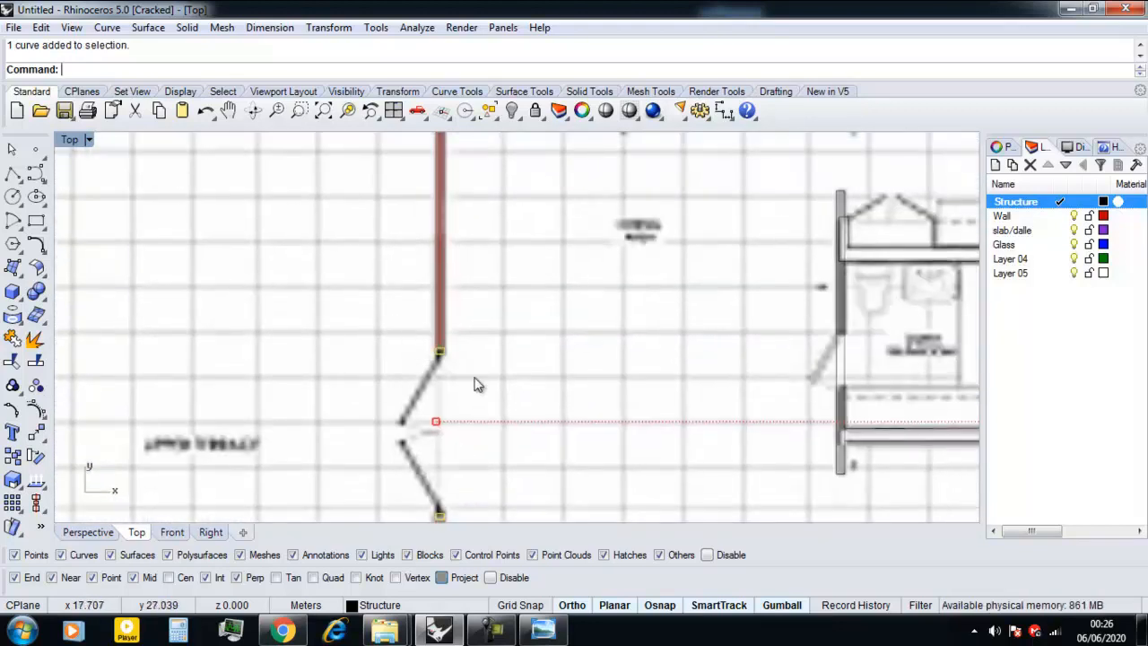
Rename Layer 04 as "curtain frame" and assign the selected frame rectangles to it.
{"action": "scroll", "coordinate": [475, 378], "scroll_direction": "down", "scroll_amount": 8}
{"action": "double_click", "coordinate": [1022, 260]}
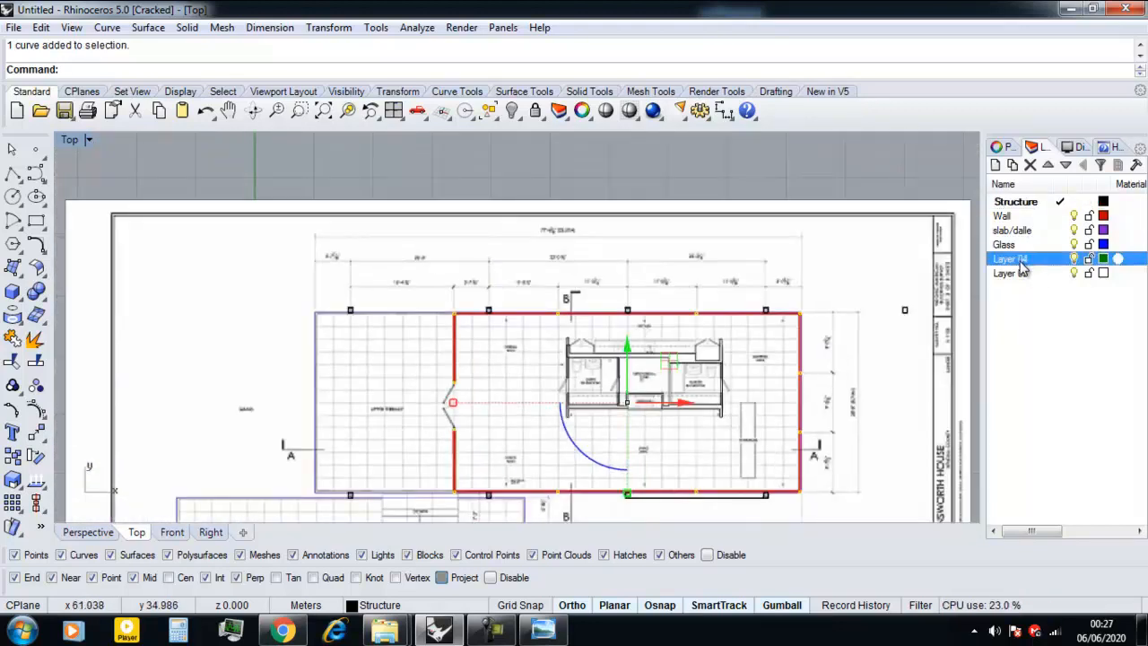
{"action": "type", "text": "curtain frame"}
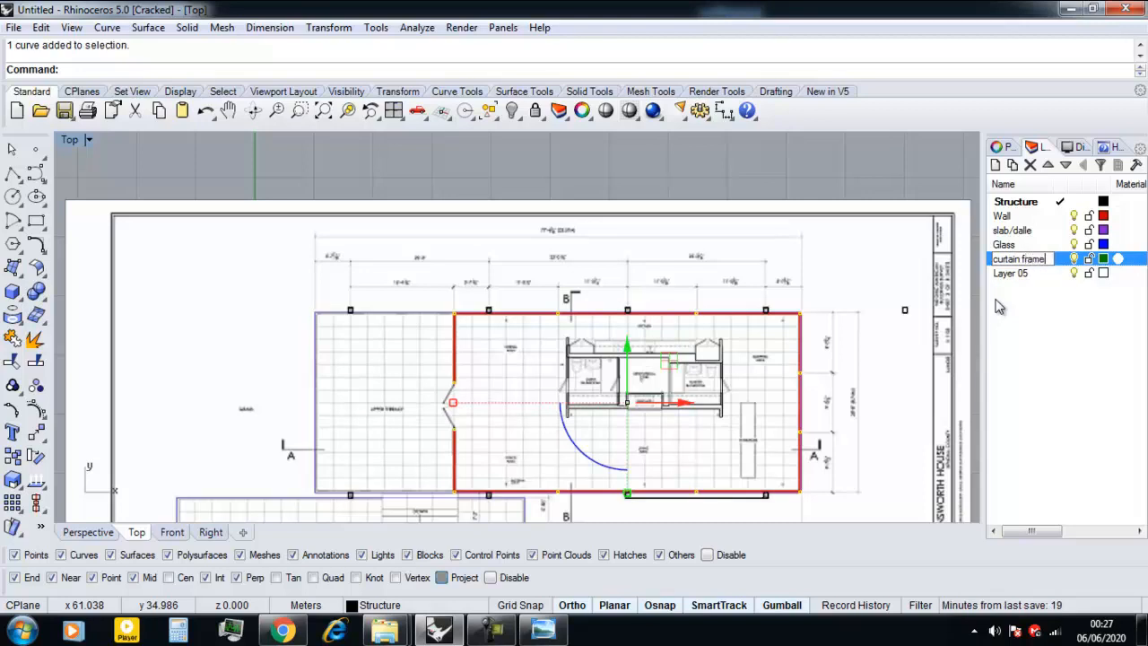
{"action": "left_click", "coordinate": [1002, 146]}
{"action": "left_click", "coordinate": [1000, 170]}
{"action": "left_click", "coordinate": [1116, 255]}
{"action": "left_click", "coordinate": [1101, 322]}
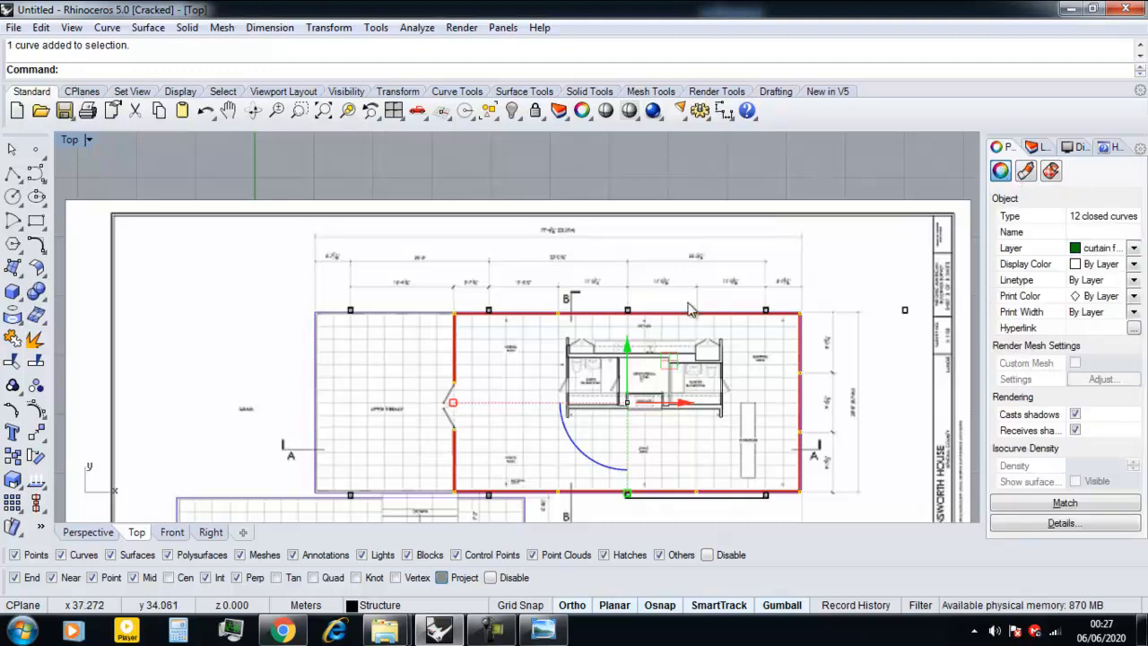
{"action": "left_click", "coordinate": [597, 176]}
Check the contents of the Wall, curtain frame and Glass layers by selecting their objects, and clear the selection.
{"action": "scroll", "coordinate": [597, 177], "scroll_direction": "down", "scroll_amount": 4}
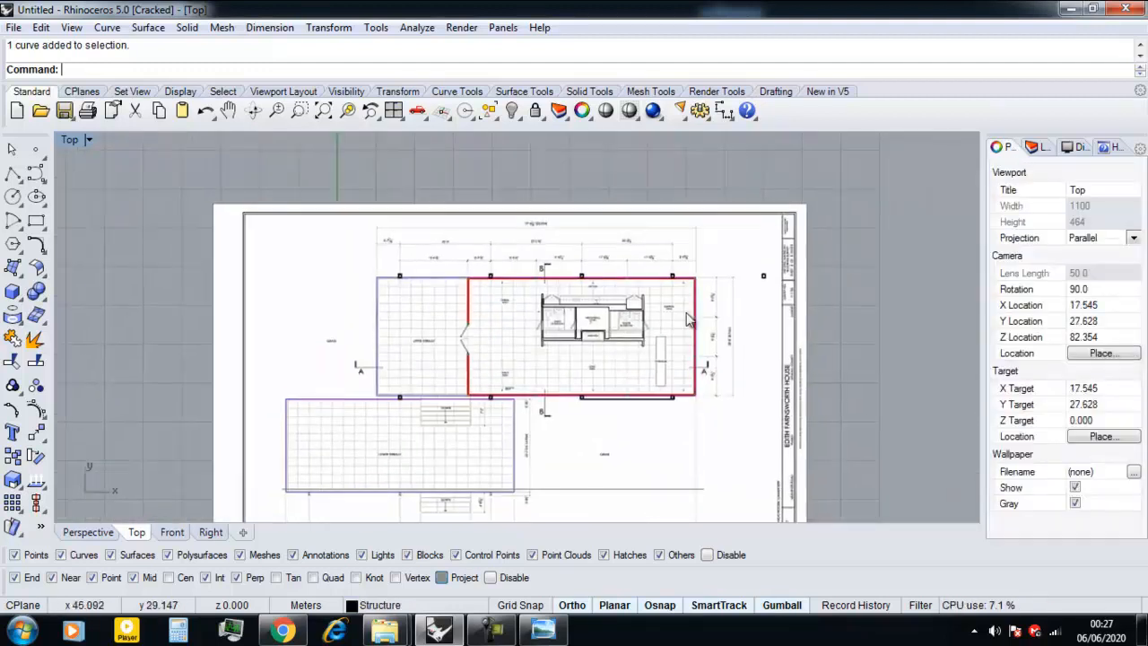
{"action": "left_click", "coordinate": [1033, 147]}
{"action": "left_click", "coordinate": [1038, 217]}
{"action": "right_click", "coordinate": [1038, 221]}
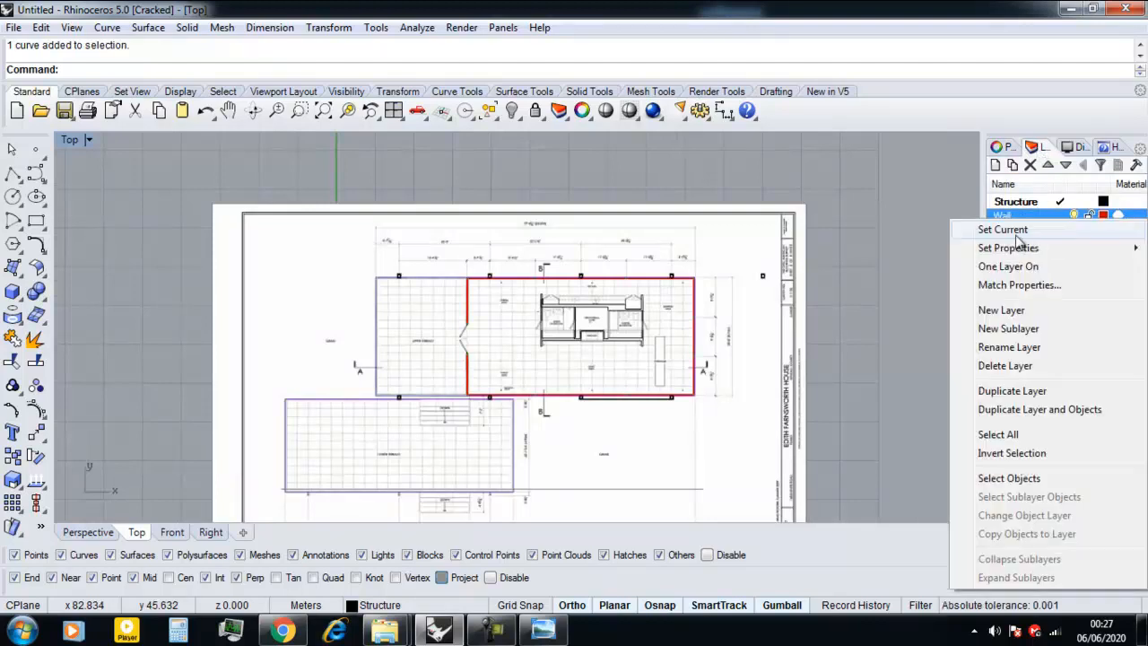
{"action": "left_click", "coordinate": [1012, 476]}
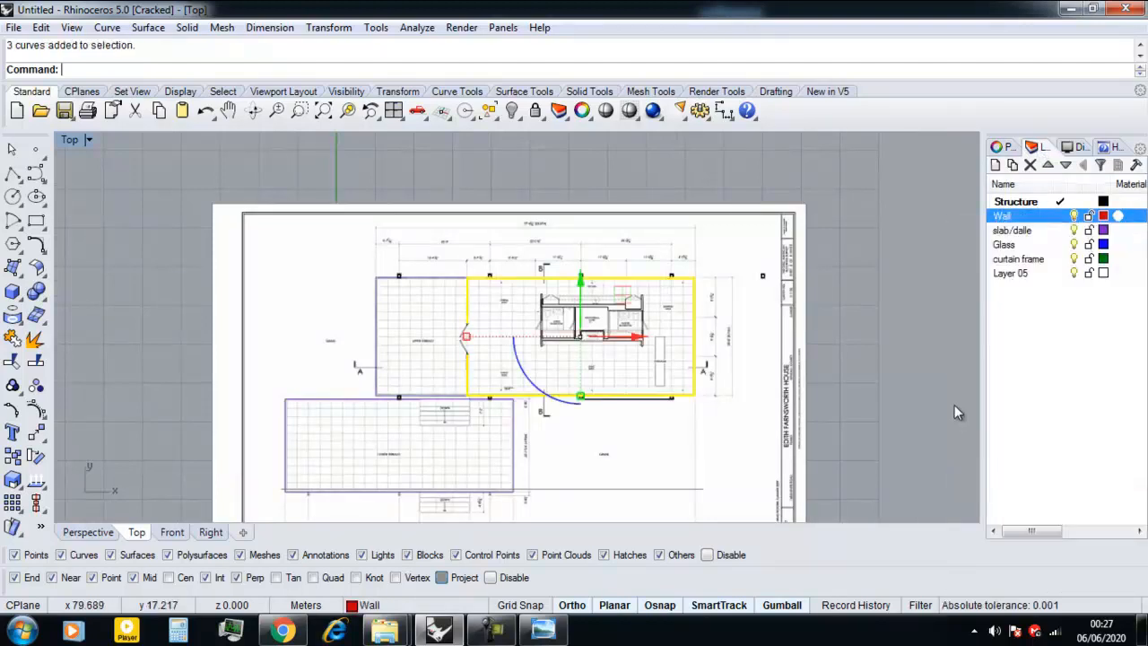
{"action": "right_click", "coordinate": [1040, 262]}
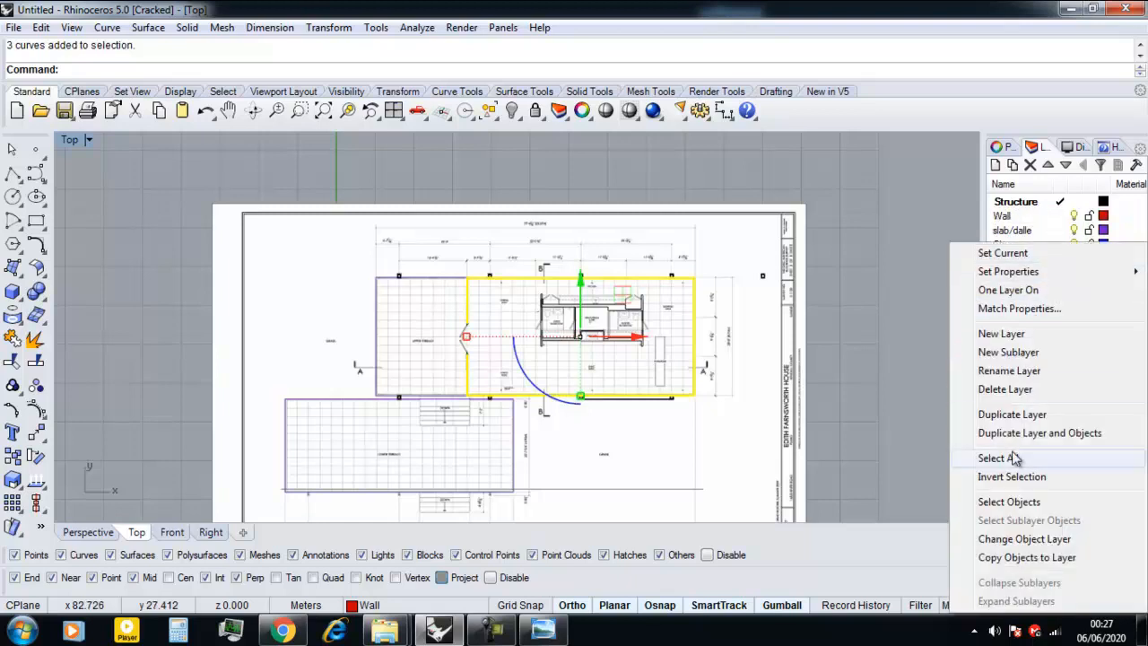
{"action": "left_click", "coordinate": [1009, 503]}
{"action": "right_click", "coordinate": [1027, 246]}
{"action": "left_click", "coordinate": [1012, 503]}
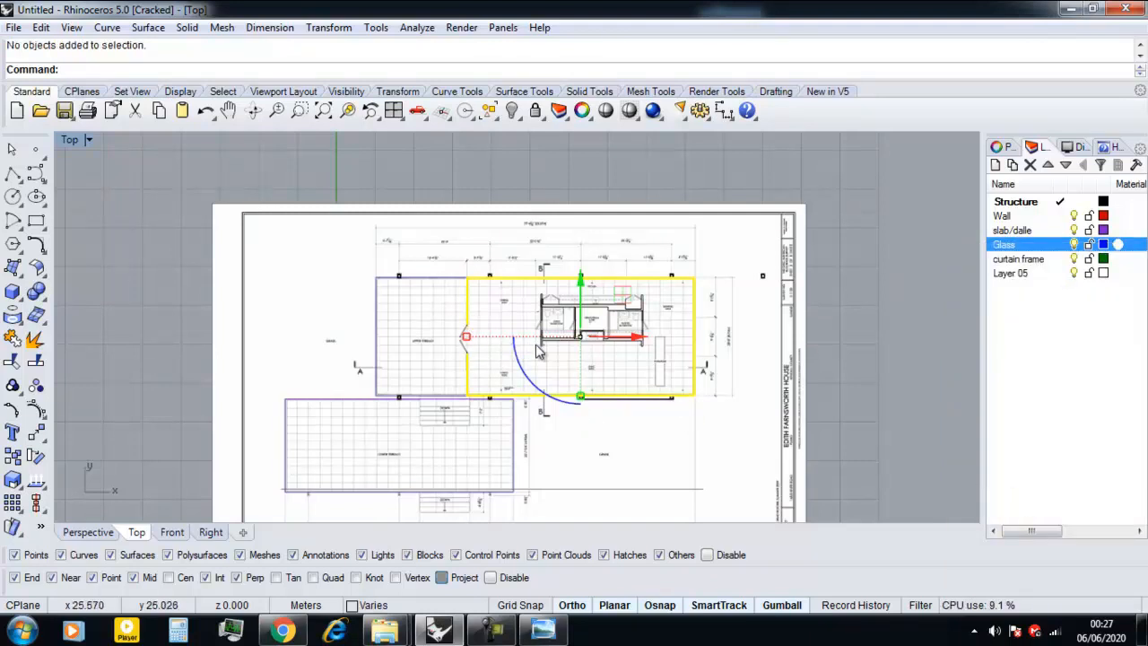
{"action": "scroll", "coordinate": [536, 354], "scroll_direction": "up", "scroll_amount": 2}
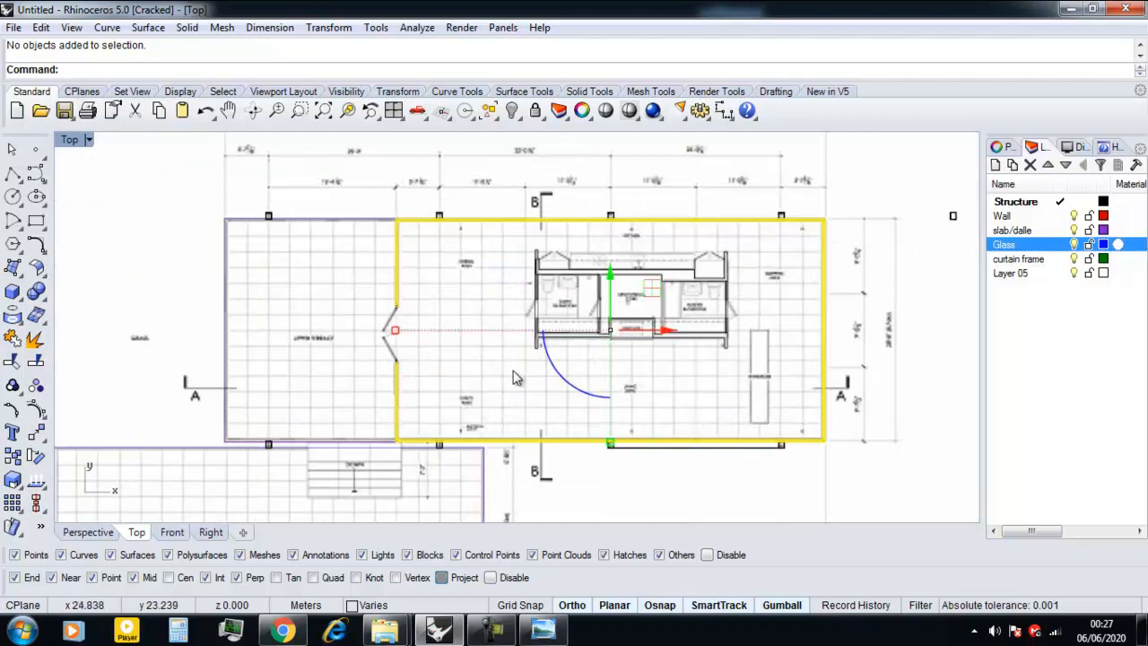
{"action": "key", "text": "Escape"}
{"action": "scroll", "coordinate": [499, 363], "scroll_direction": "down", "scroll_amount": 1}
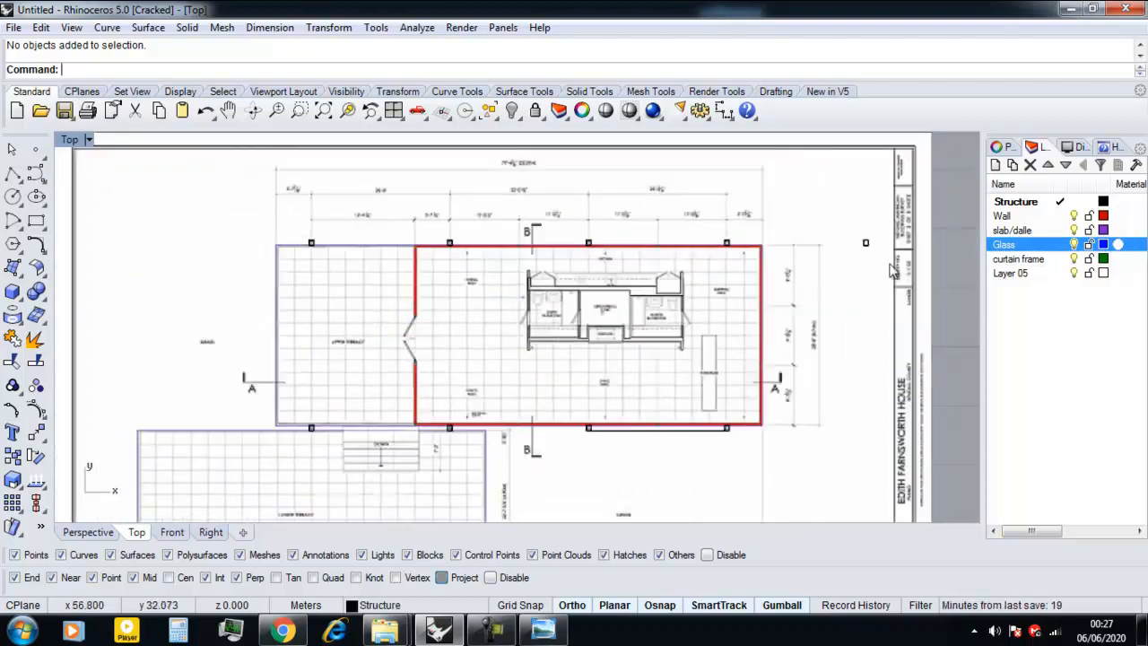
{"action": "right_click", "coordinate": [995, 254]}
{"action": "key", "text": "Escape"}
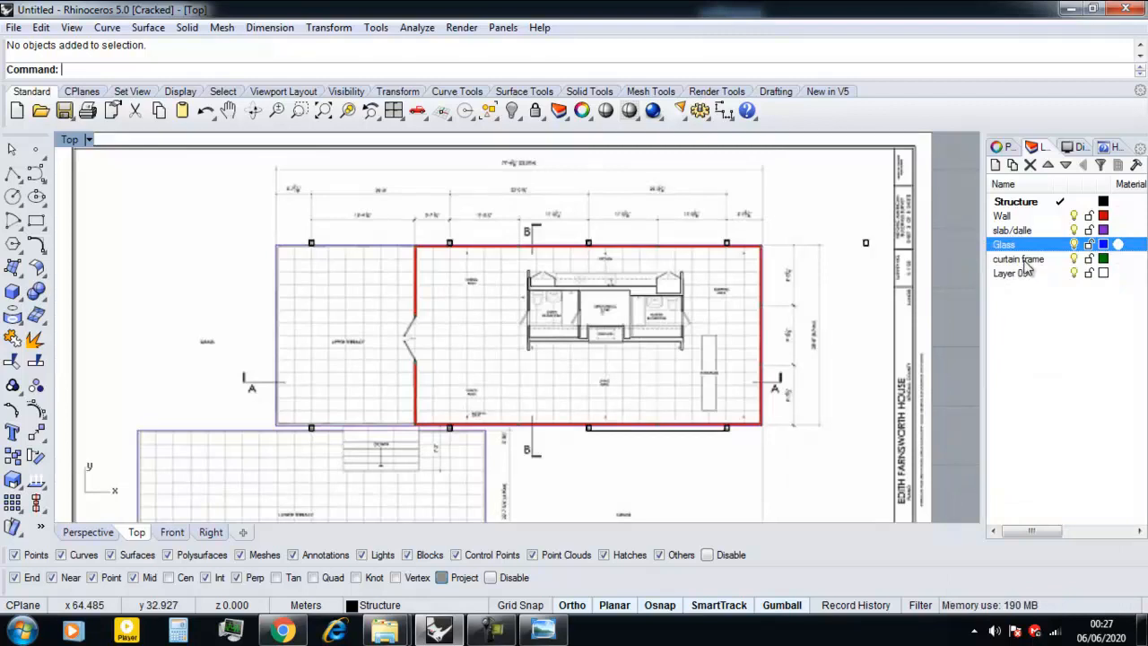
Select the middle wall curve at the house's end wall opposite the entrance and show its object properties.
{"action": "scroll", "coordinate": [734, 337], "scroll_direction": "down", "scroll_amount": 3}
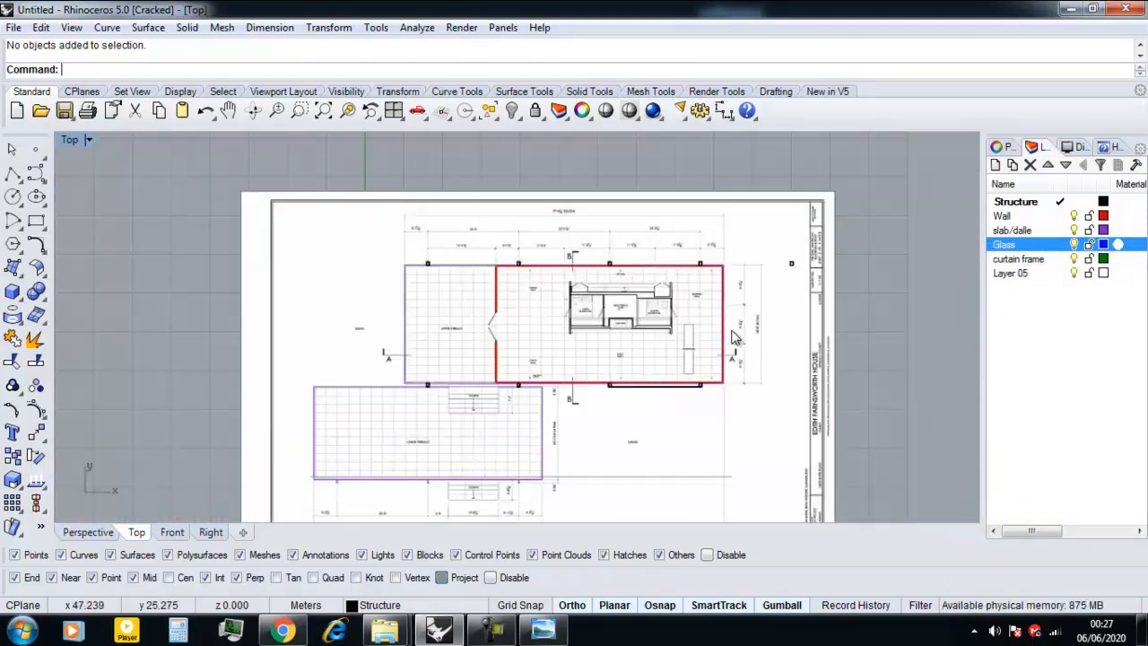
{"action": "scroll", "coordinate": [734, 337], "scroll_direction": "up", "scroll_amount": 6}
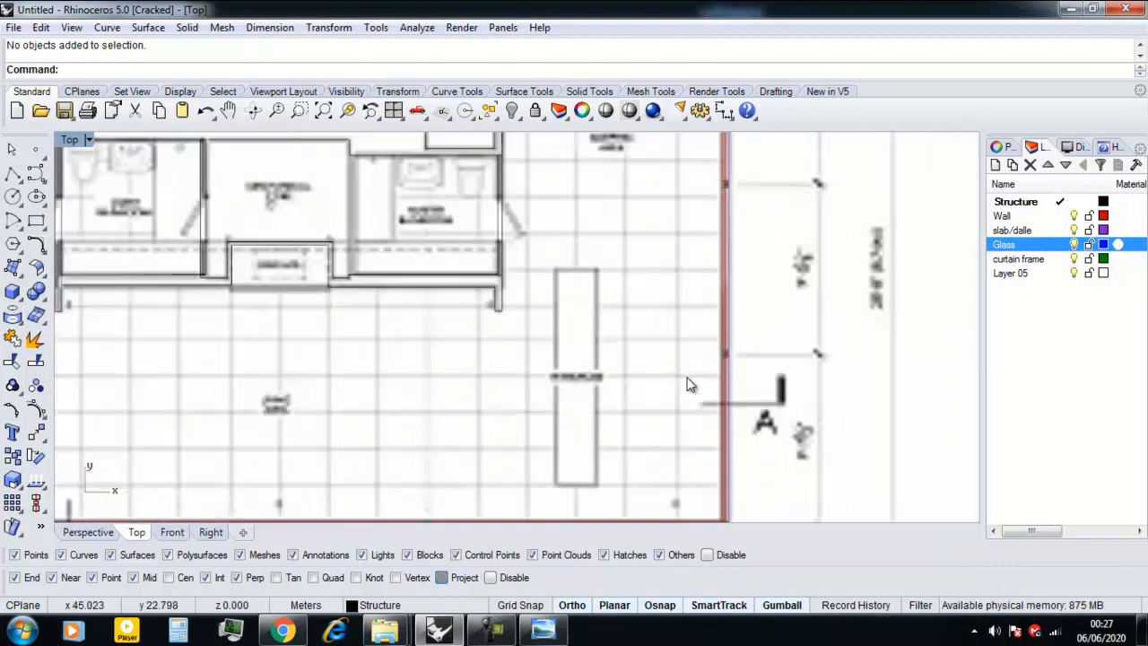
{"action": "scroll", "coordinate": [736, 339], "scroll_direction": "up", "scroll_amount": 2}
{"action": "left_click", "coordinate": [736, 323]}
{"action": "left_click", "coordinate": [1002, 146]}
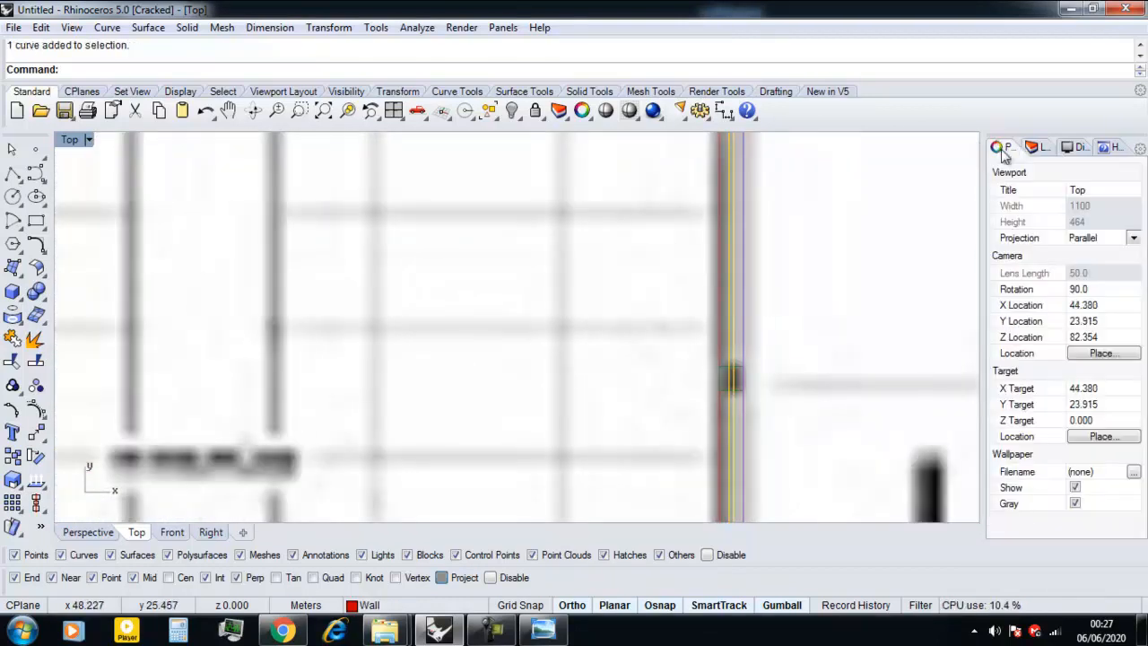